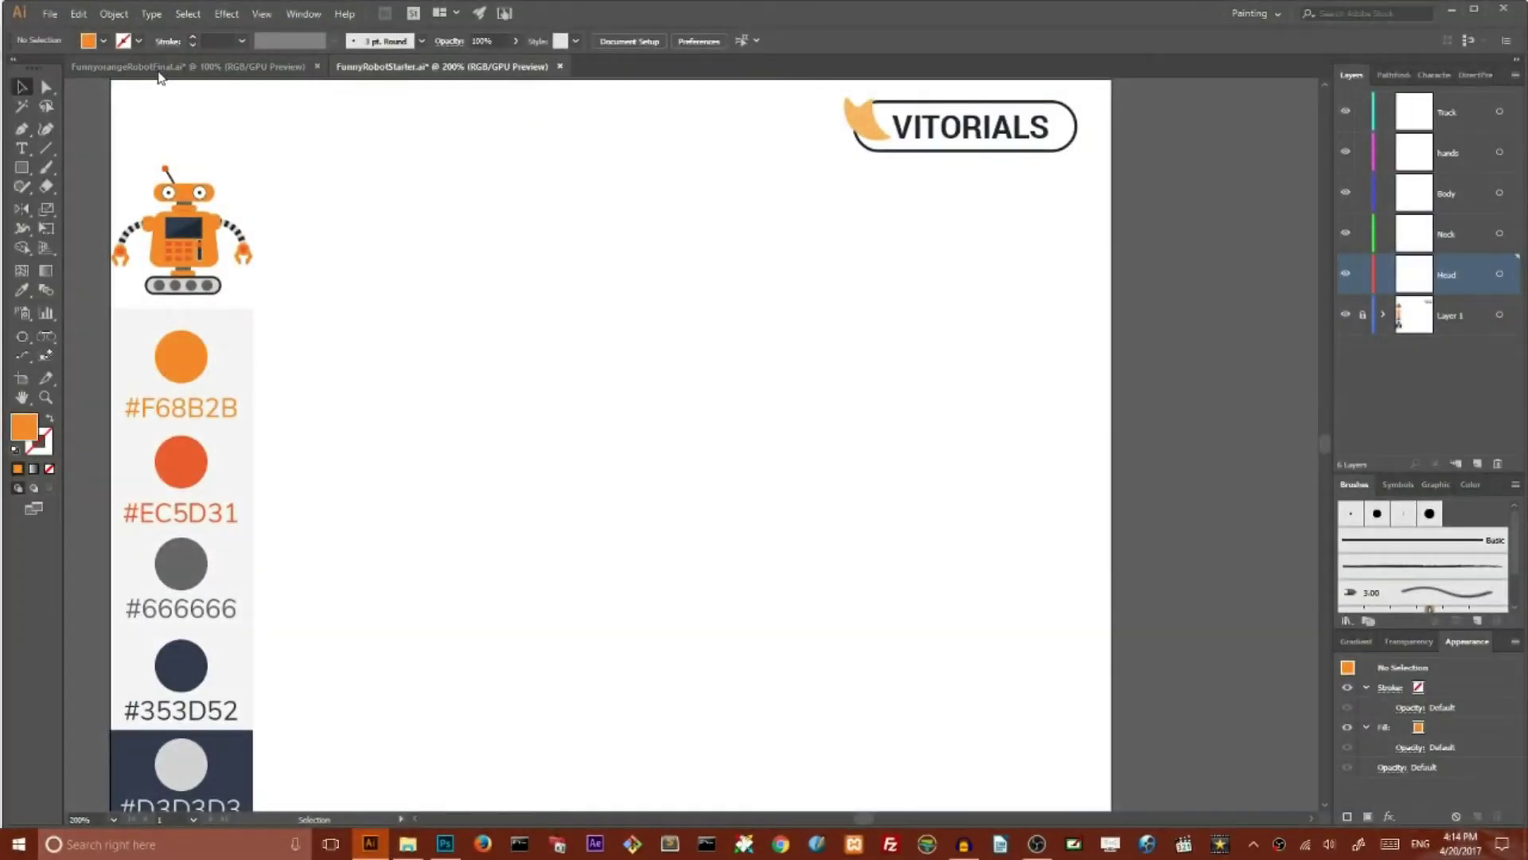
# - Review the finished robot in FunnyorangeRobotFinal.ai and the tools needed to draw it, ending back in FunnyRobotStarter.ai
pyautogui.click(157, 70)
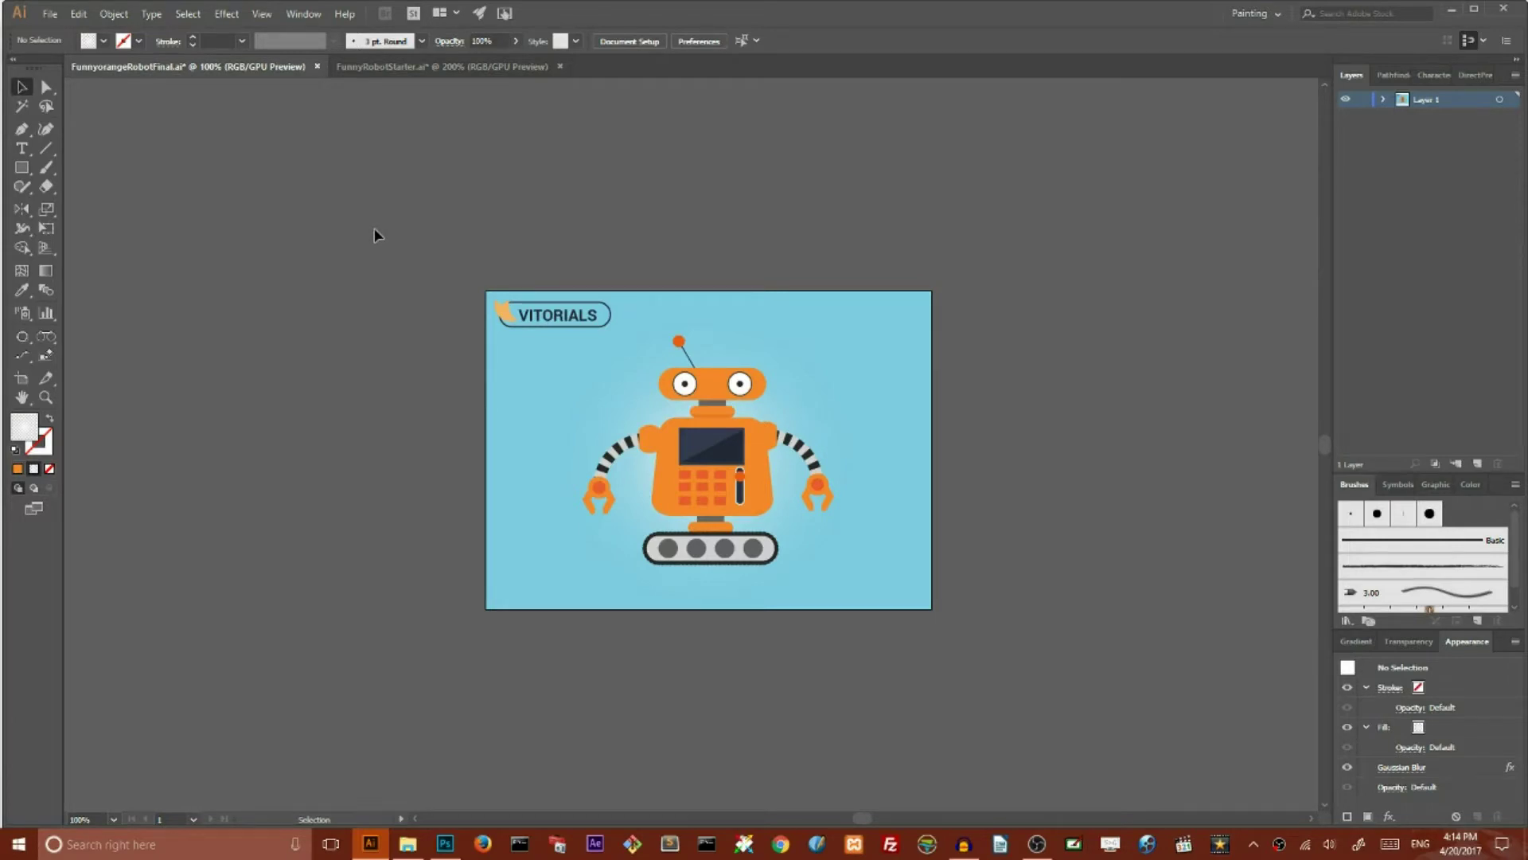
pyautogui.click(22, 169)
pyautogui.click(21, 170)
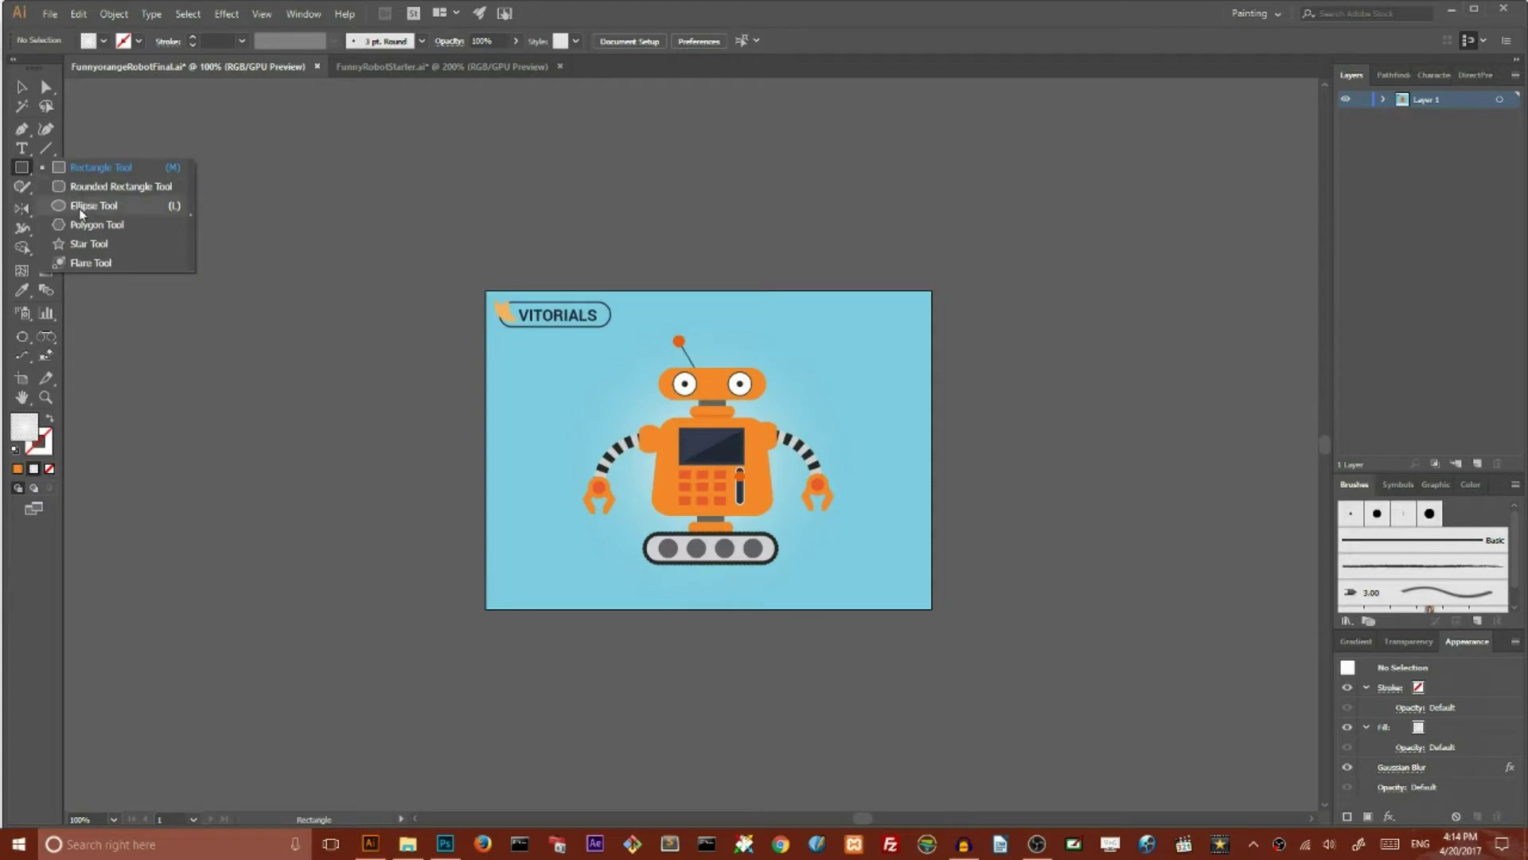
pyautogui.click(1392, 73)
pyautogui.click(1351, 74)
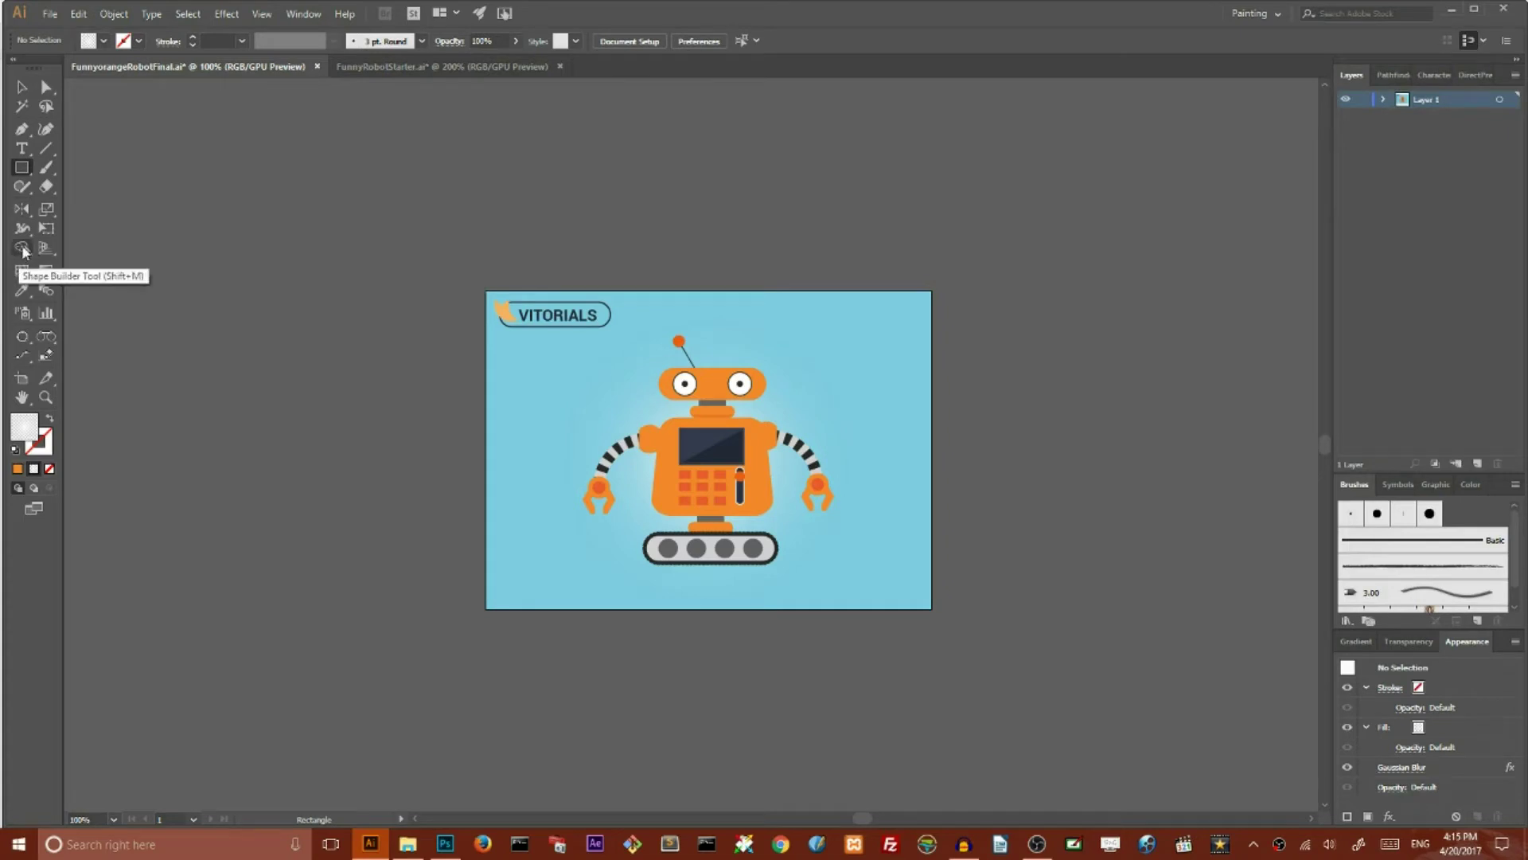
pyautogui.click(172, 48)
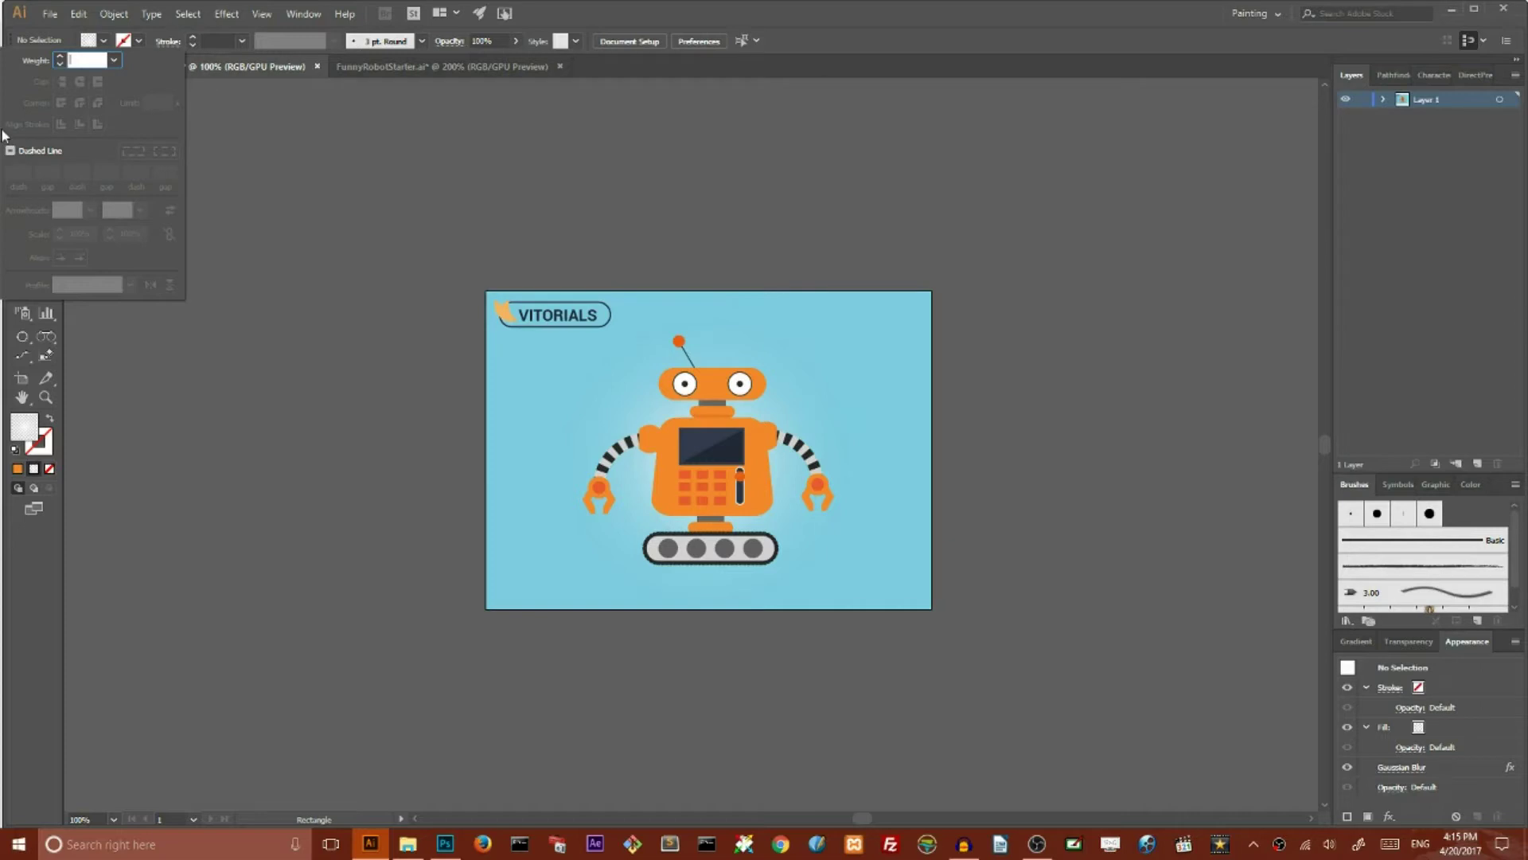
pyautogui.click(362, 70)
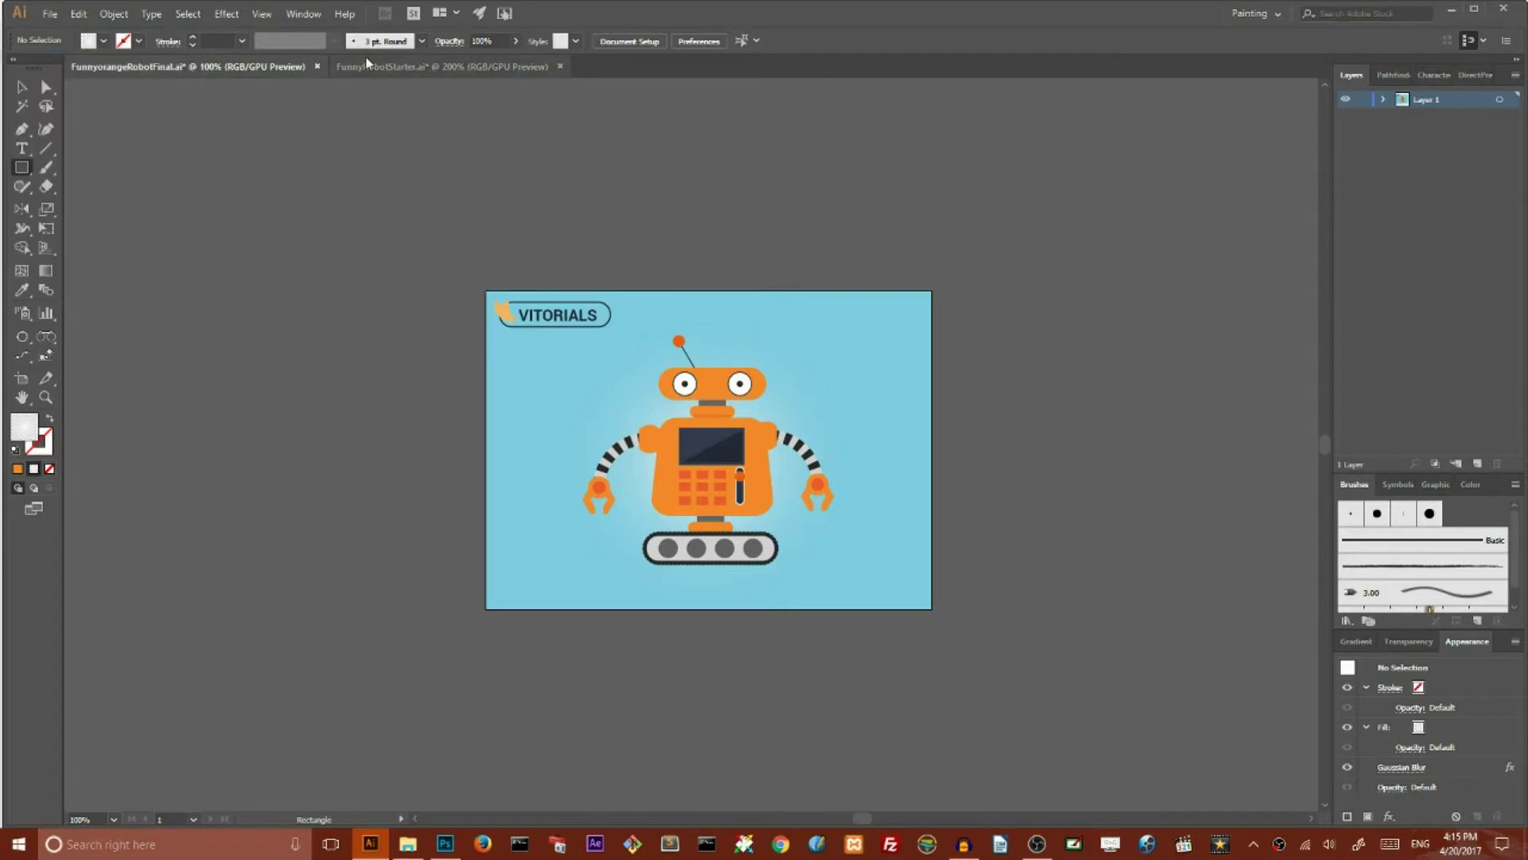
pyautogui.click(351, 67)
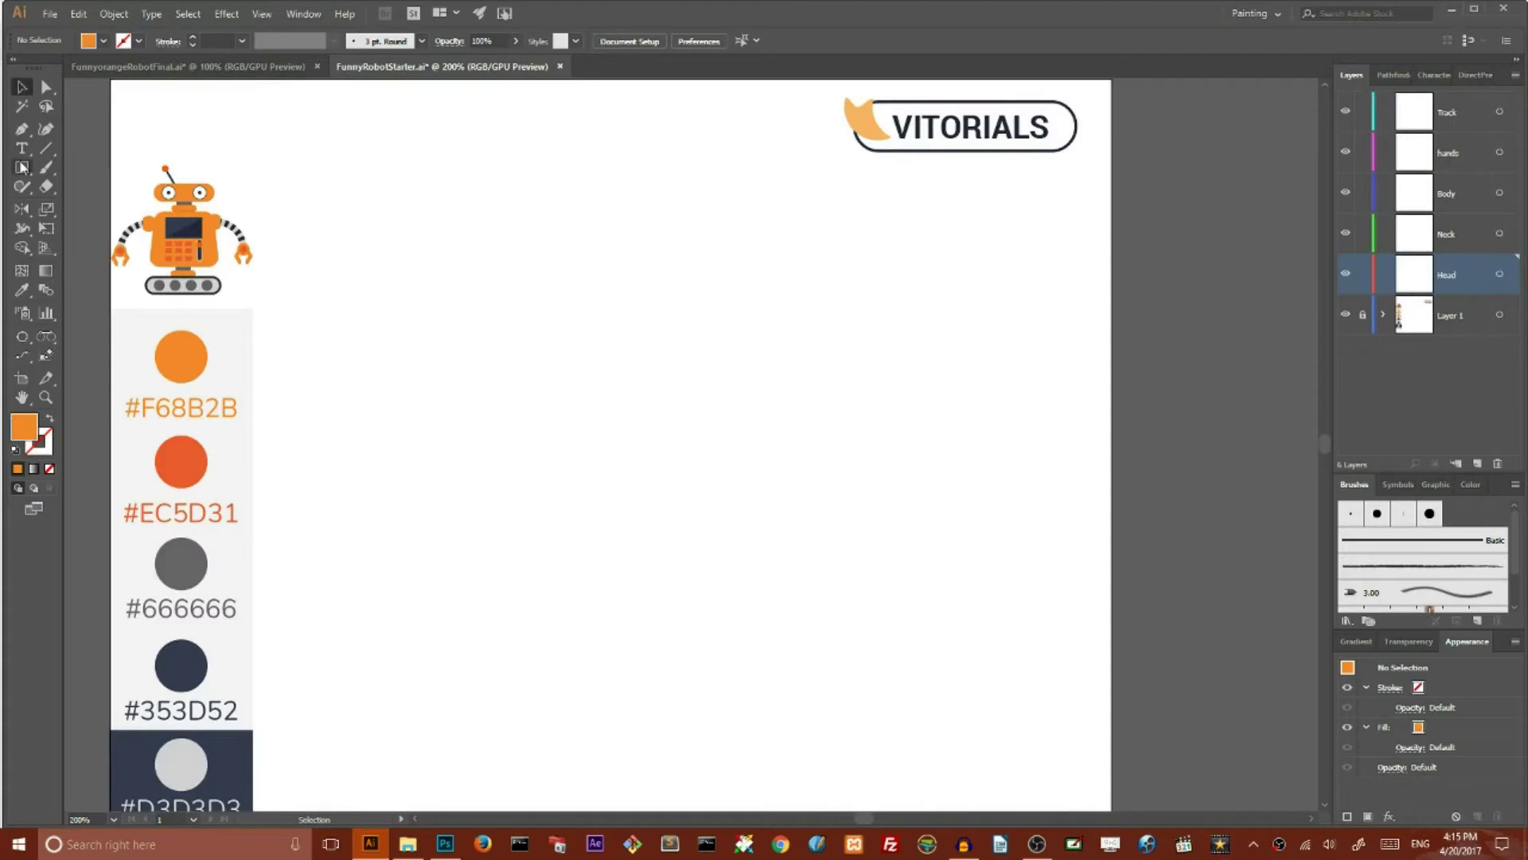
# - Draw a rounded rectangle 120 px wide and 35 px high on the Head layer as the robot's head
pyautogui.click(21, 169)
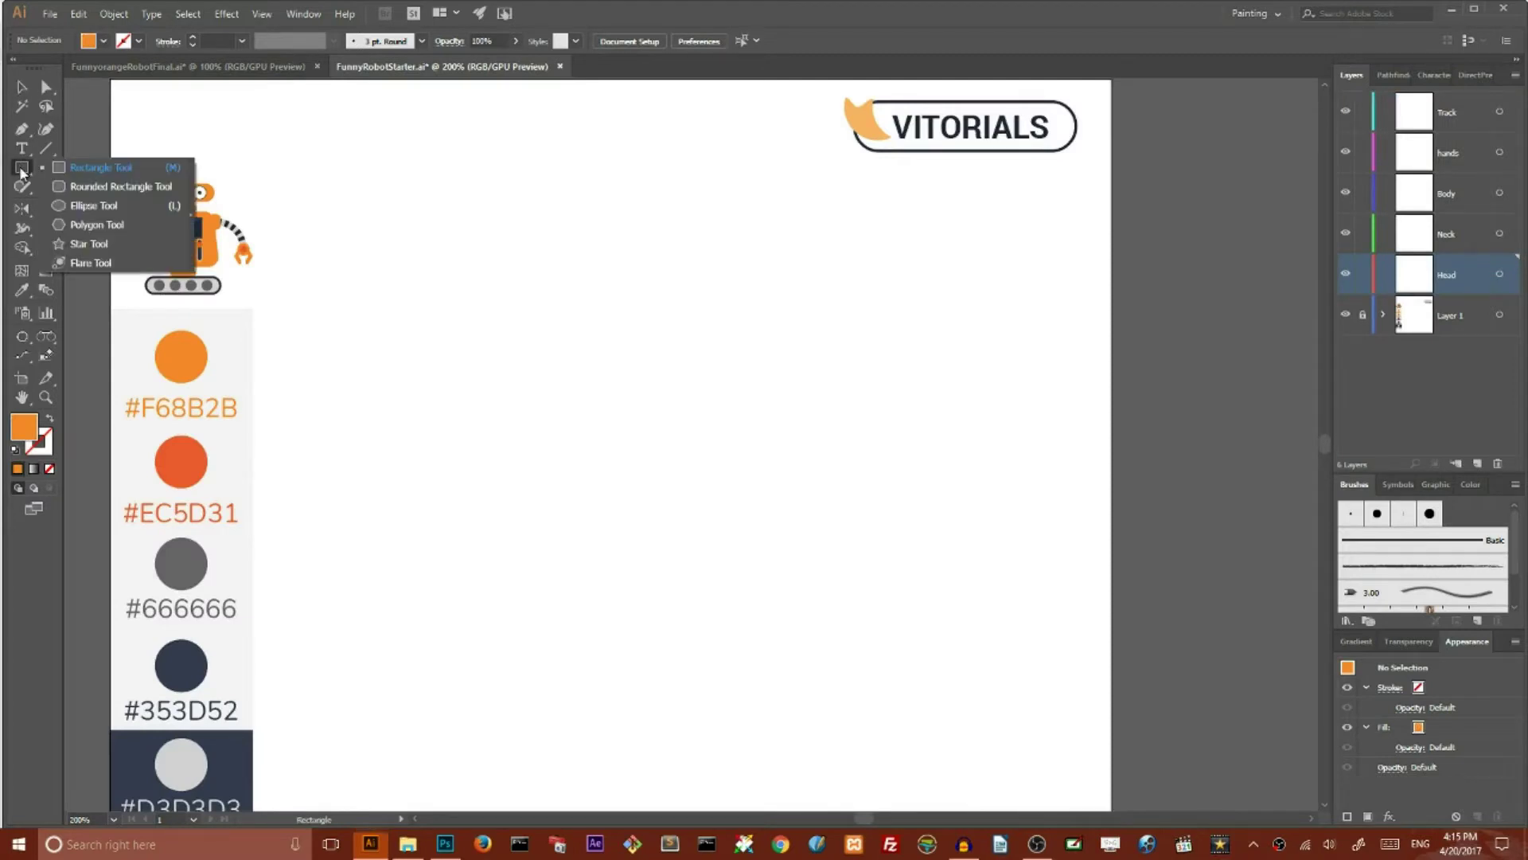
pyautogui.click(62, 188)
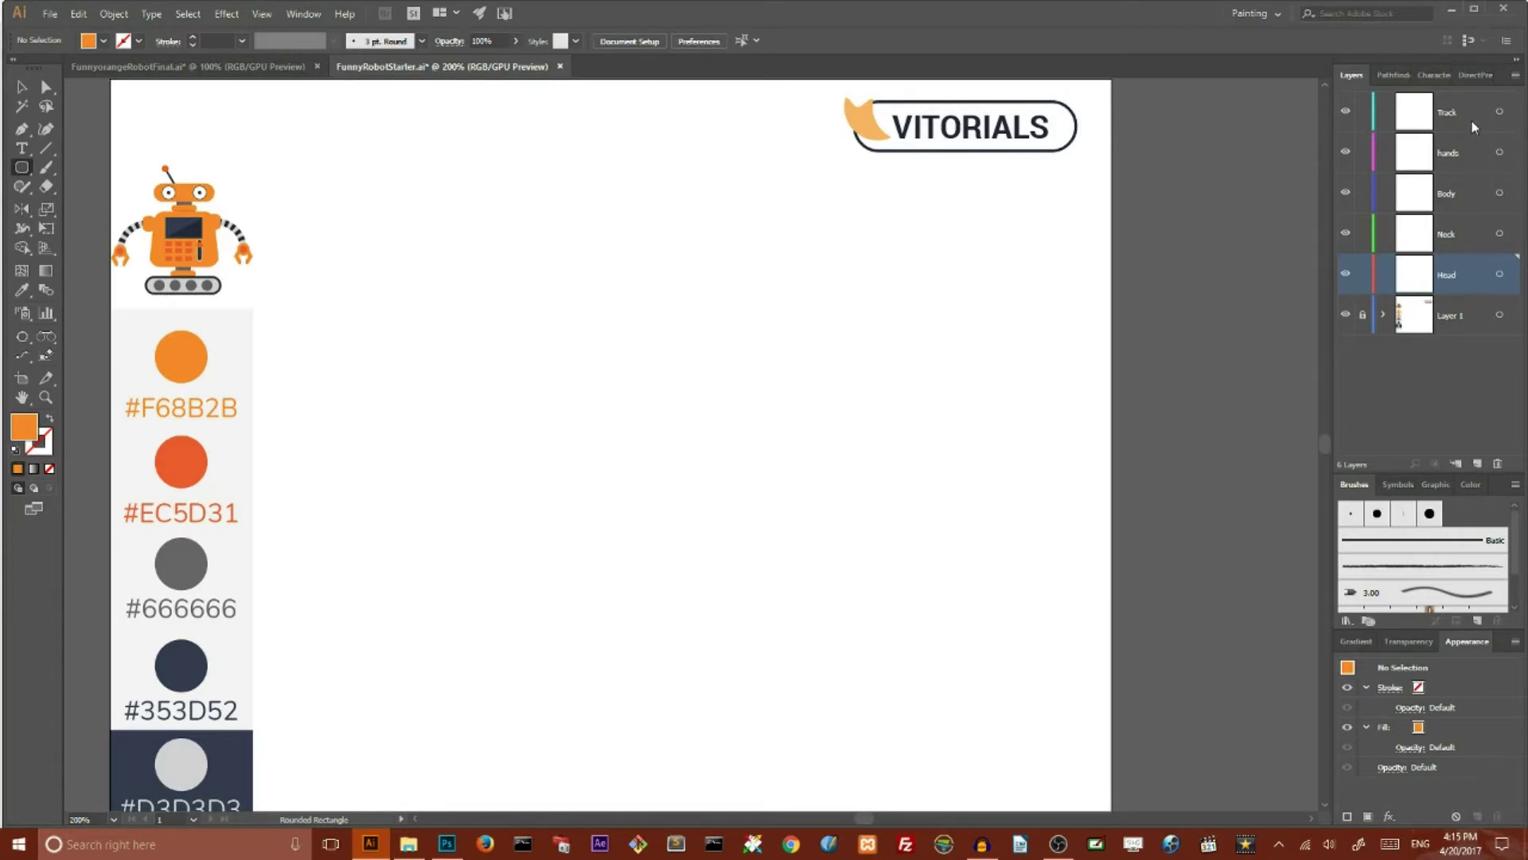
pyautogui.click(587, 354)
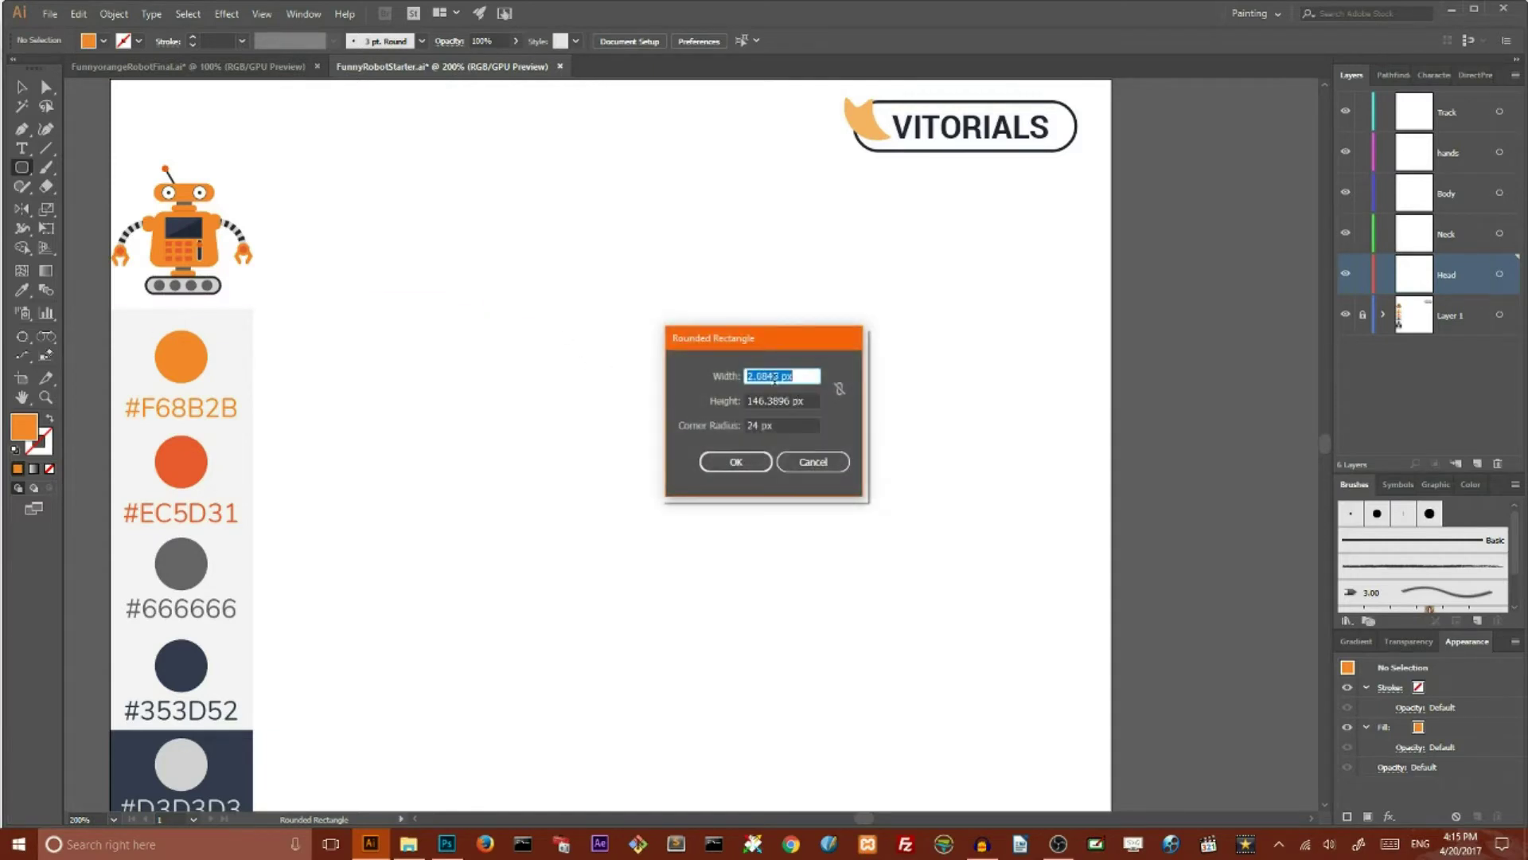
pyautogui.moveTo(781, 375); pyautogui.dragTo(747, 375)
pyautogui.write('1')
pyautogui.moveTo(789, 401); pyautogui.dragTo(743, 402)
pyautogui.write('35')
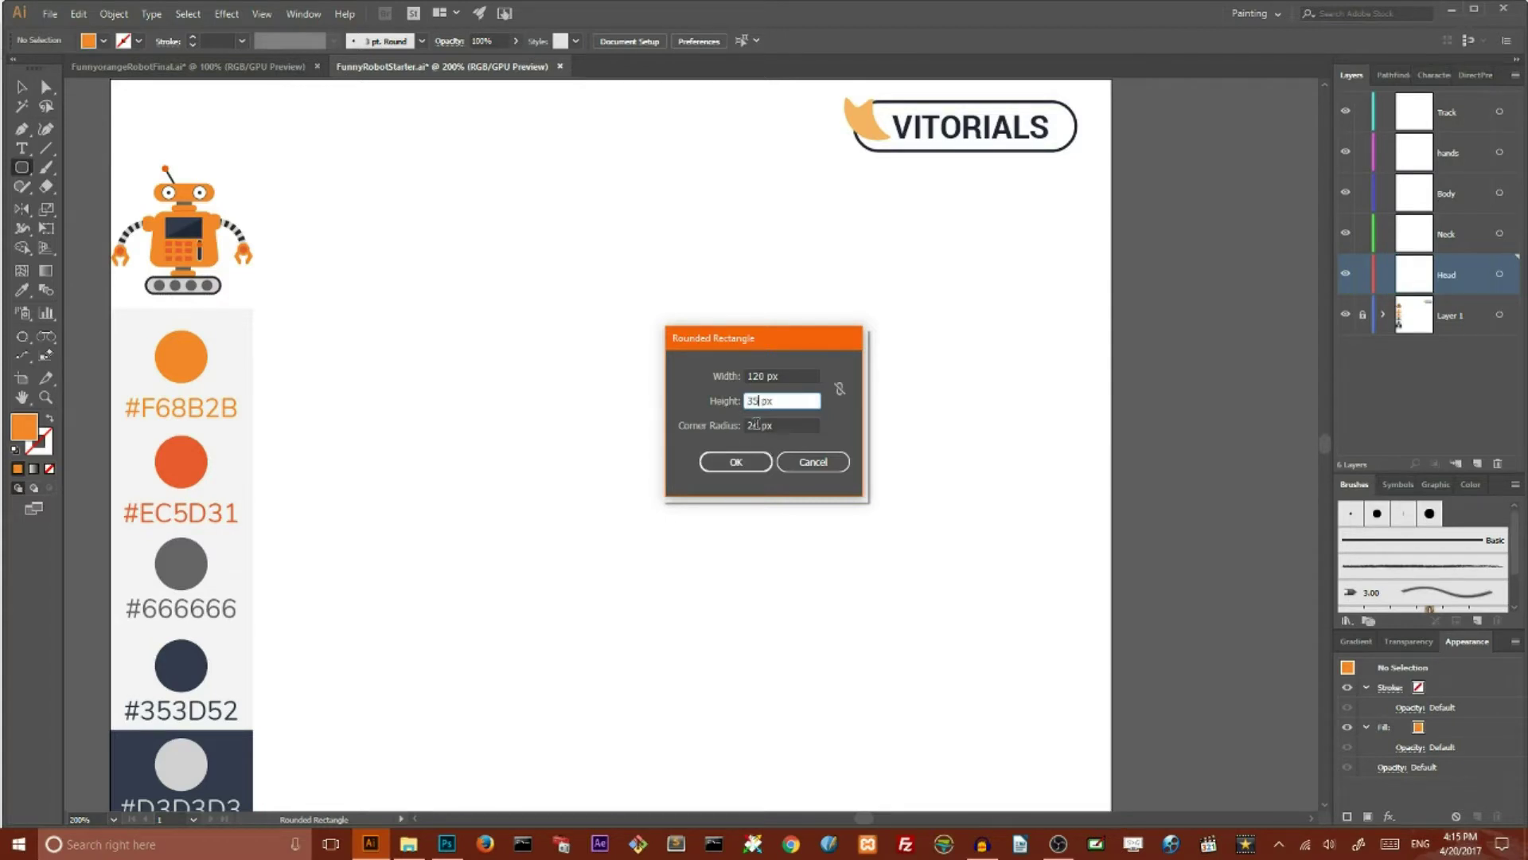
pyautogui.click(737, 462)
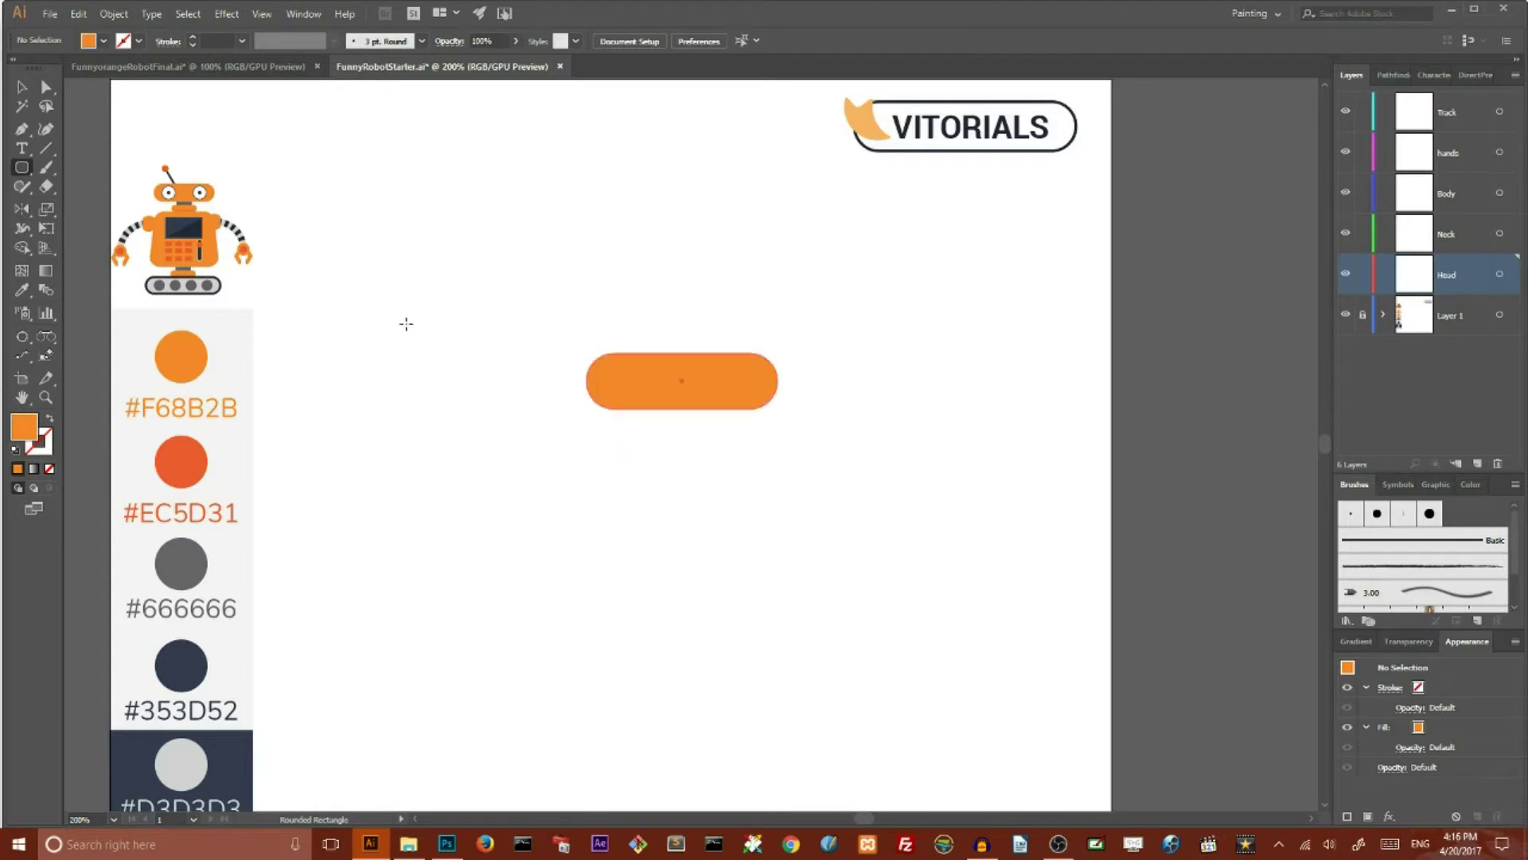
# - Fill the head shape with the orange #F68B2B palette colour and shift it slightly down and to the left
pyautogui.click(21, 87)
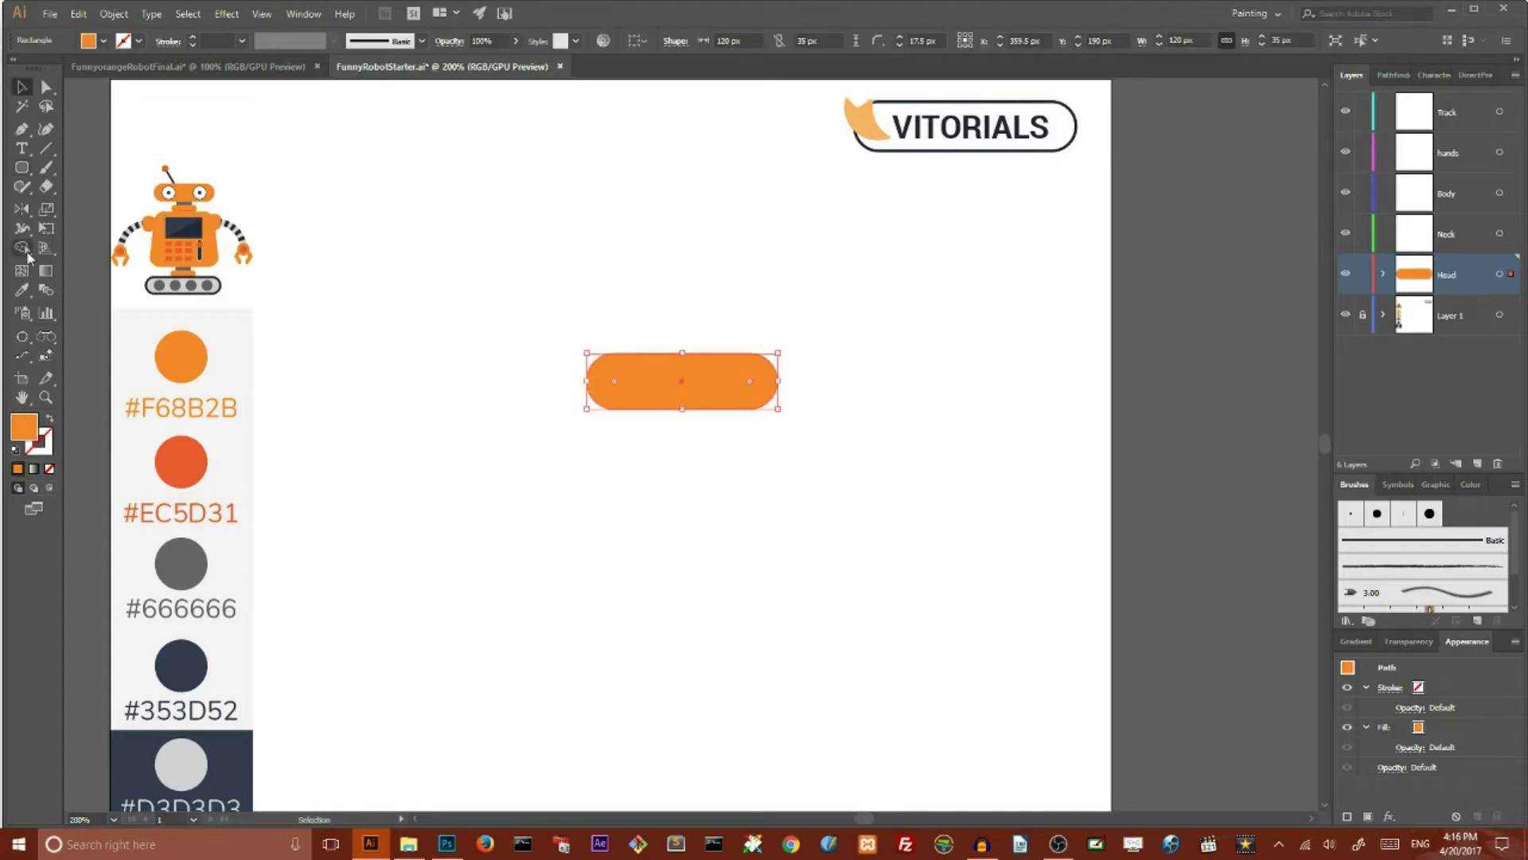
pyautogui.click(19, 292)
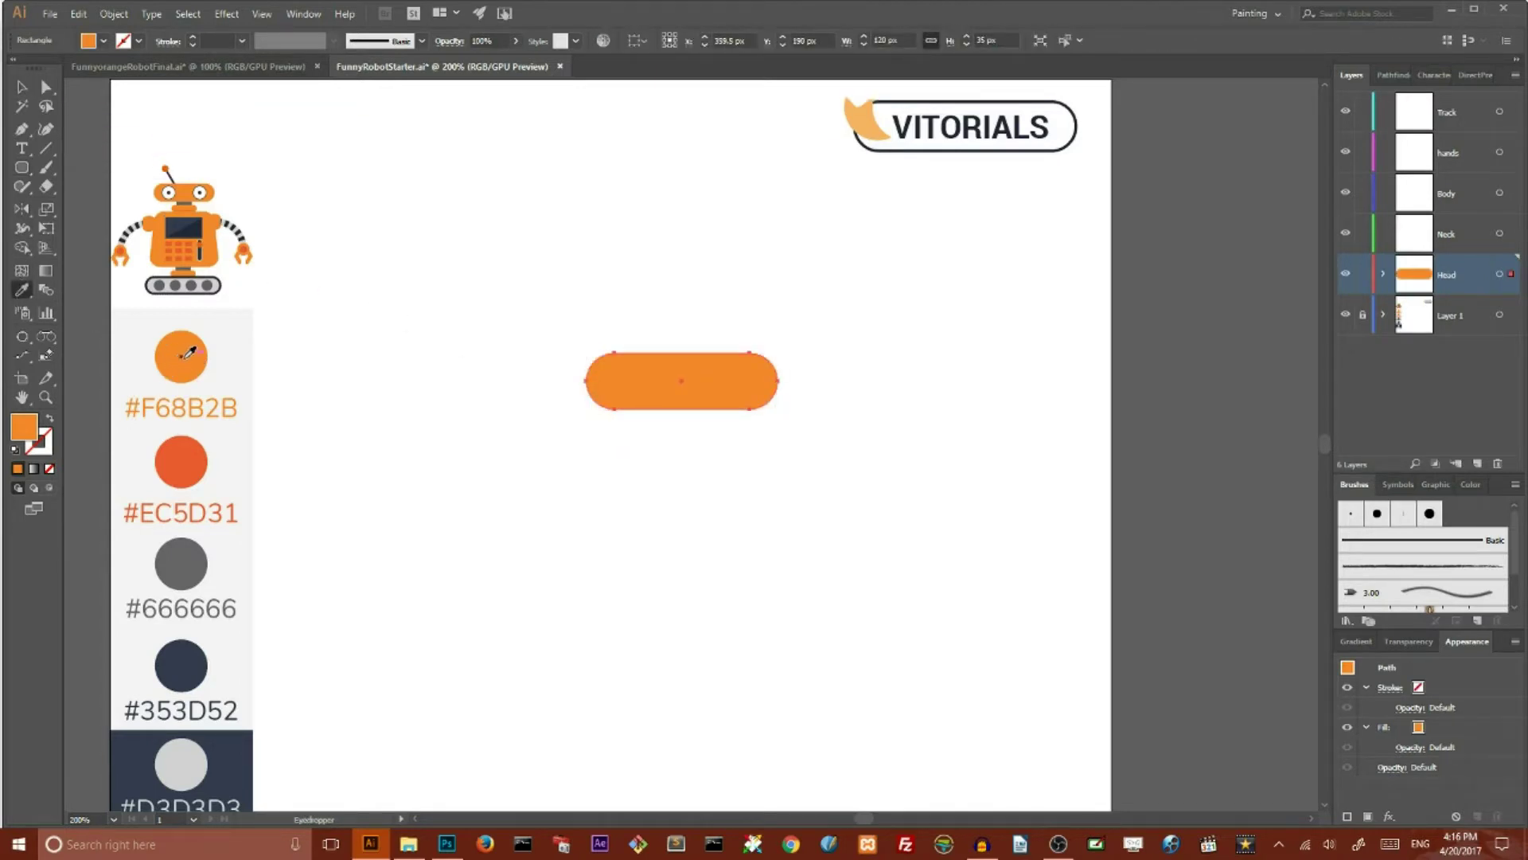
pyautogui.click(22, 87)
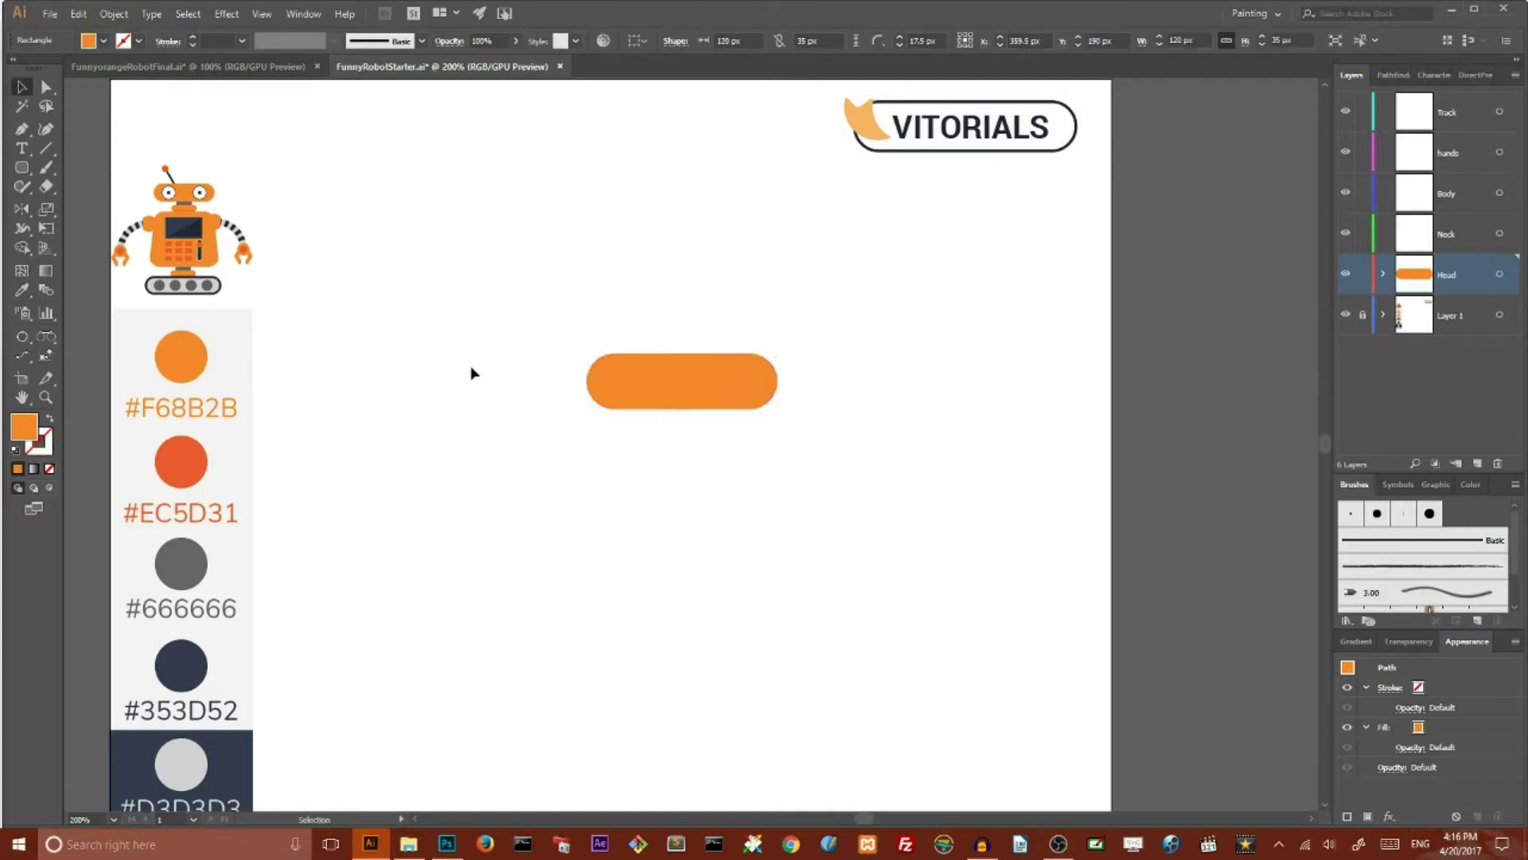
pyautogui.moveTo(661, 376); pyautogui.dragTo(647, 395)
pyautogui.click(430, 288)
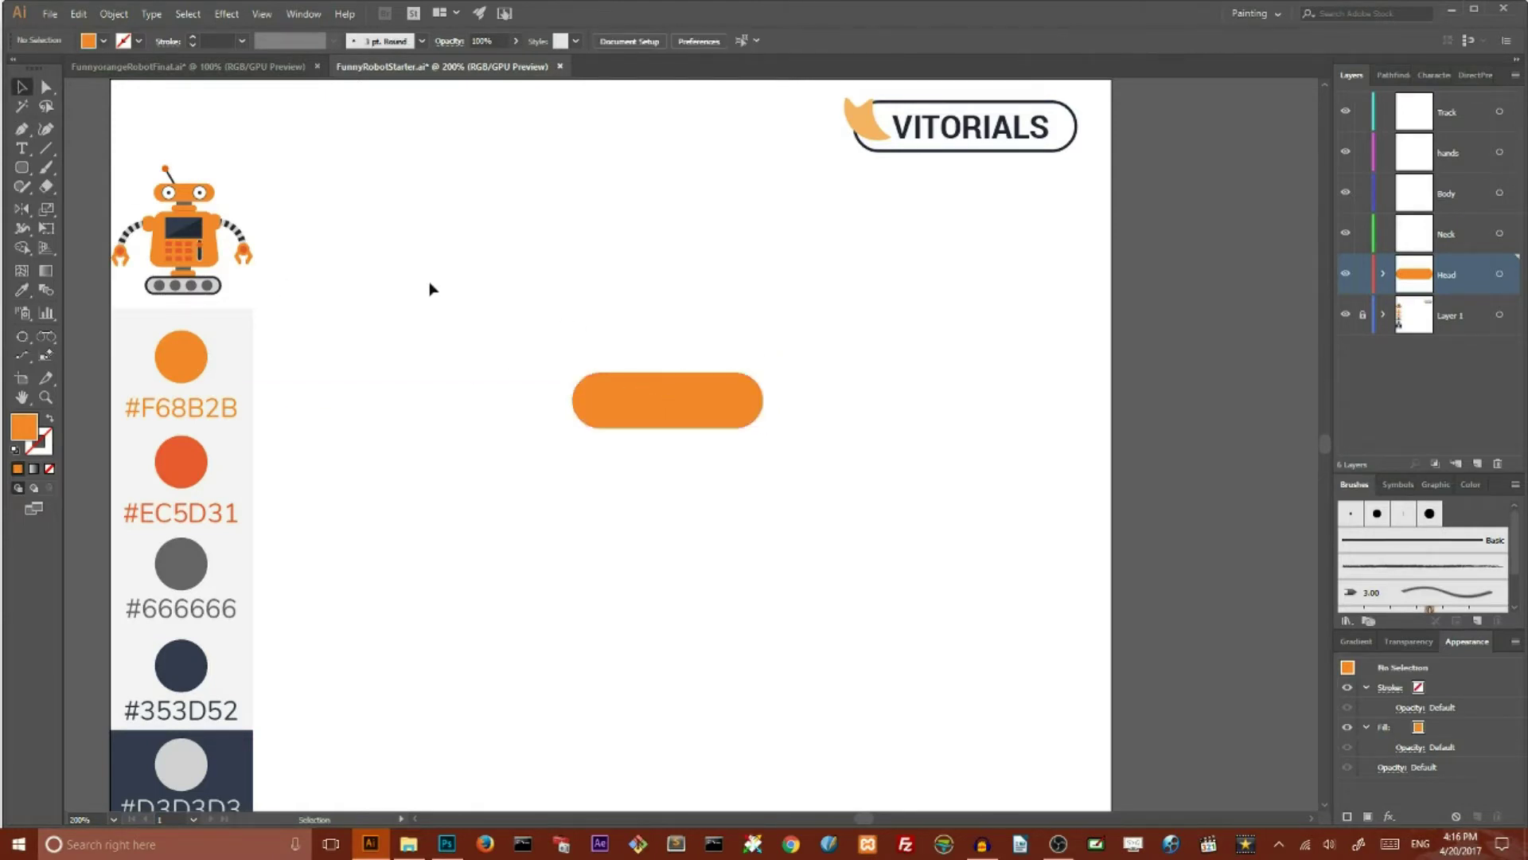
# - Draw a 26 by 26 px circle with the Ellipse tool over the left part of the head as an eye
pyautogui.click(23, 170)
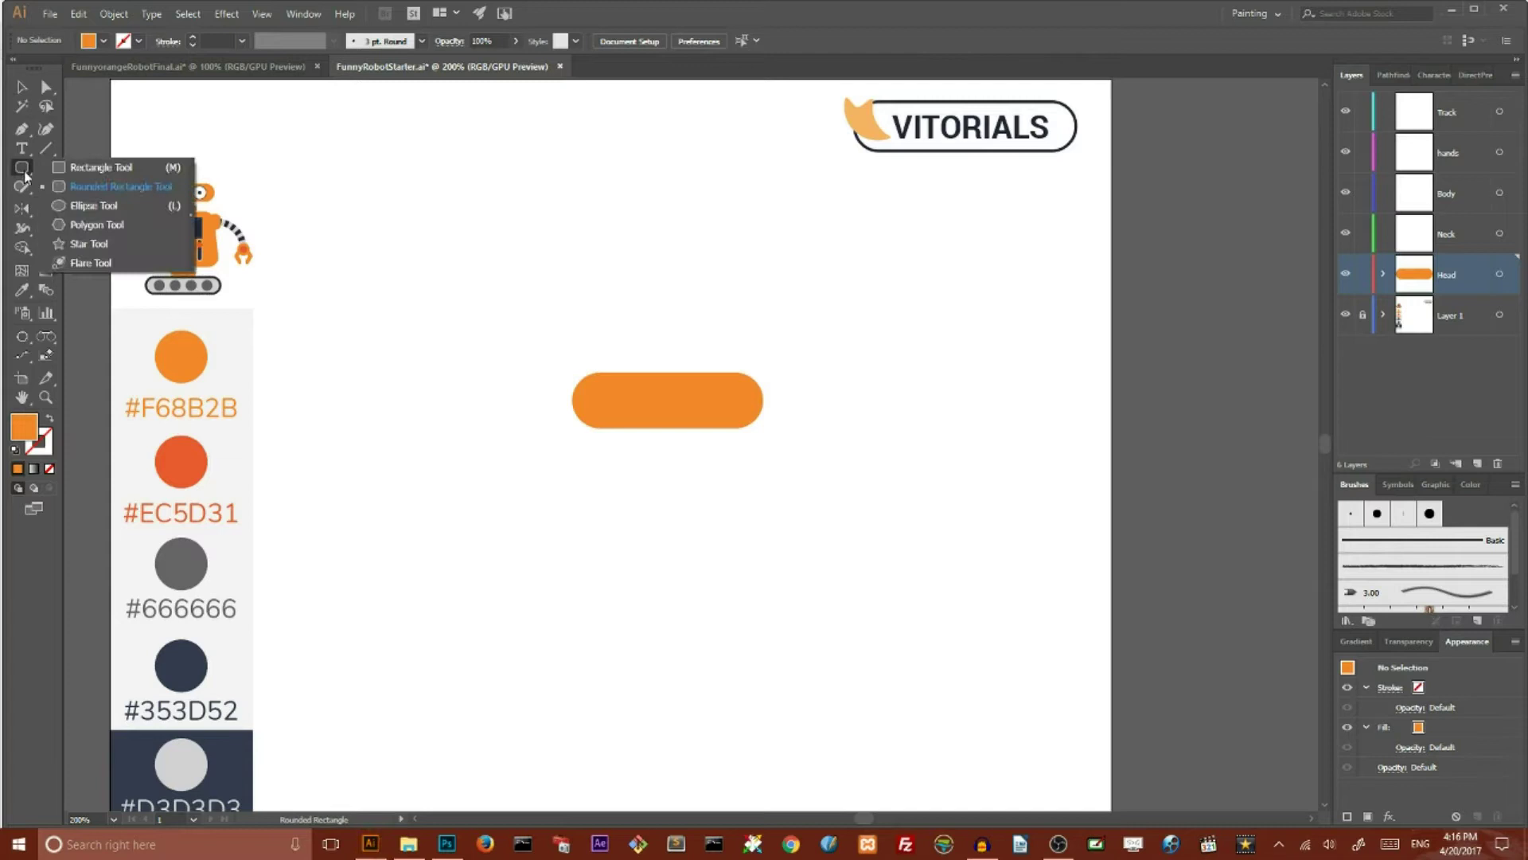
pyautogui.click(90, 209)
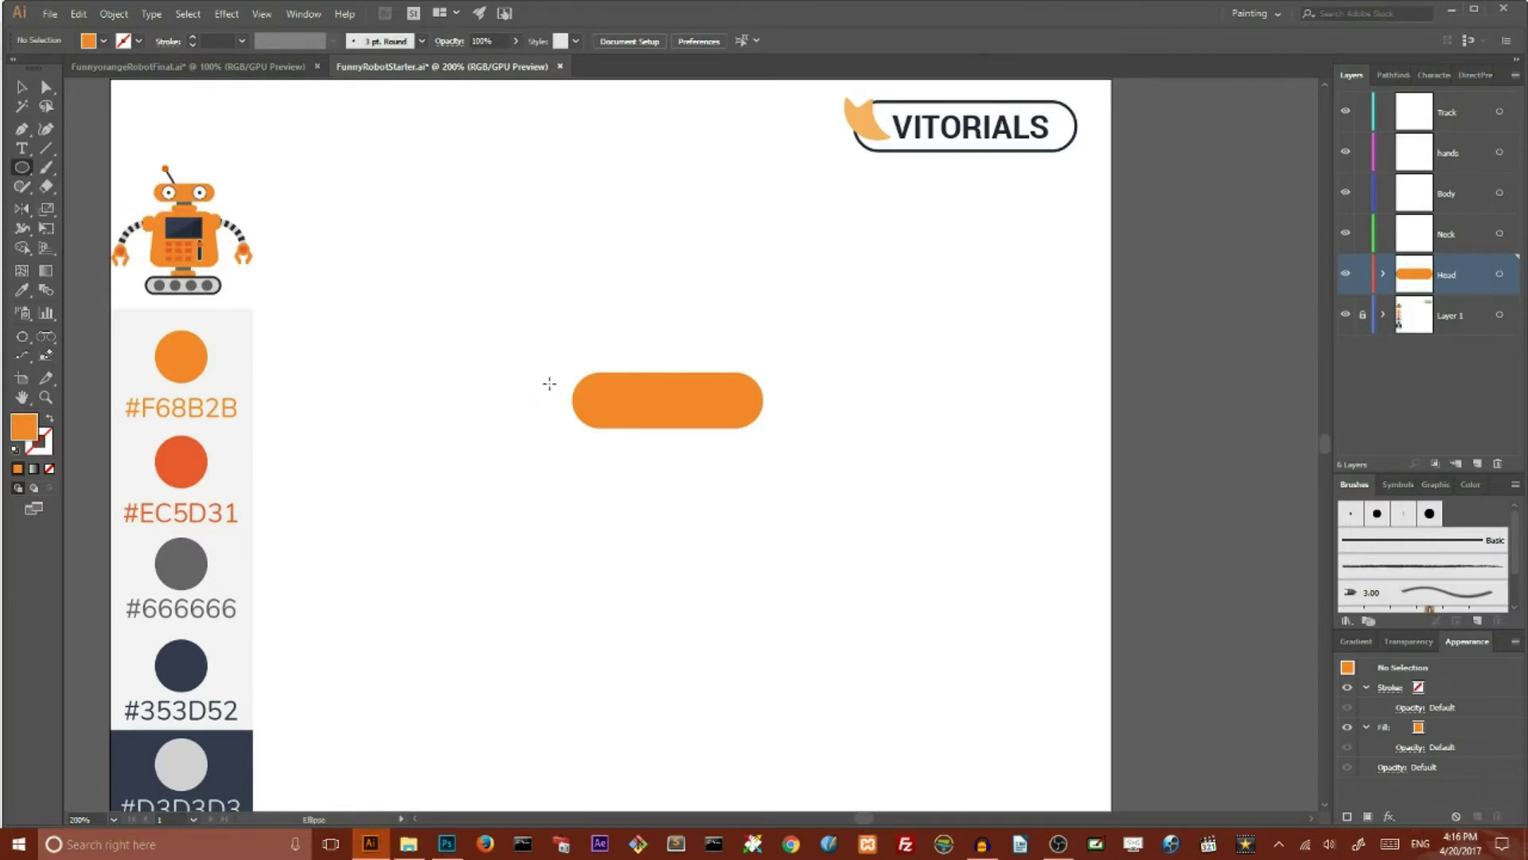
pyautogui.click(610, 400)
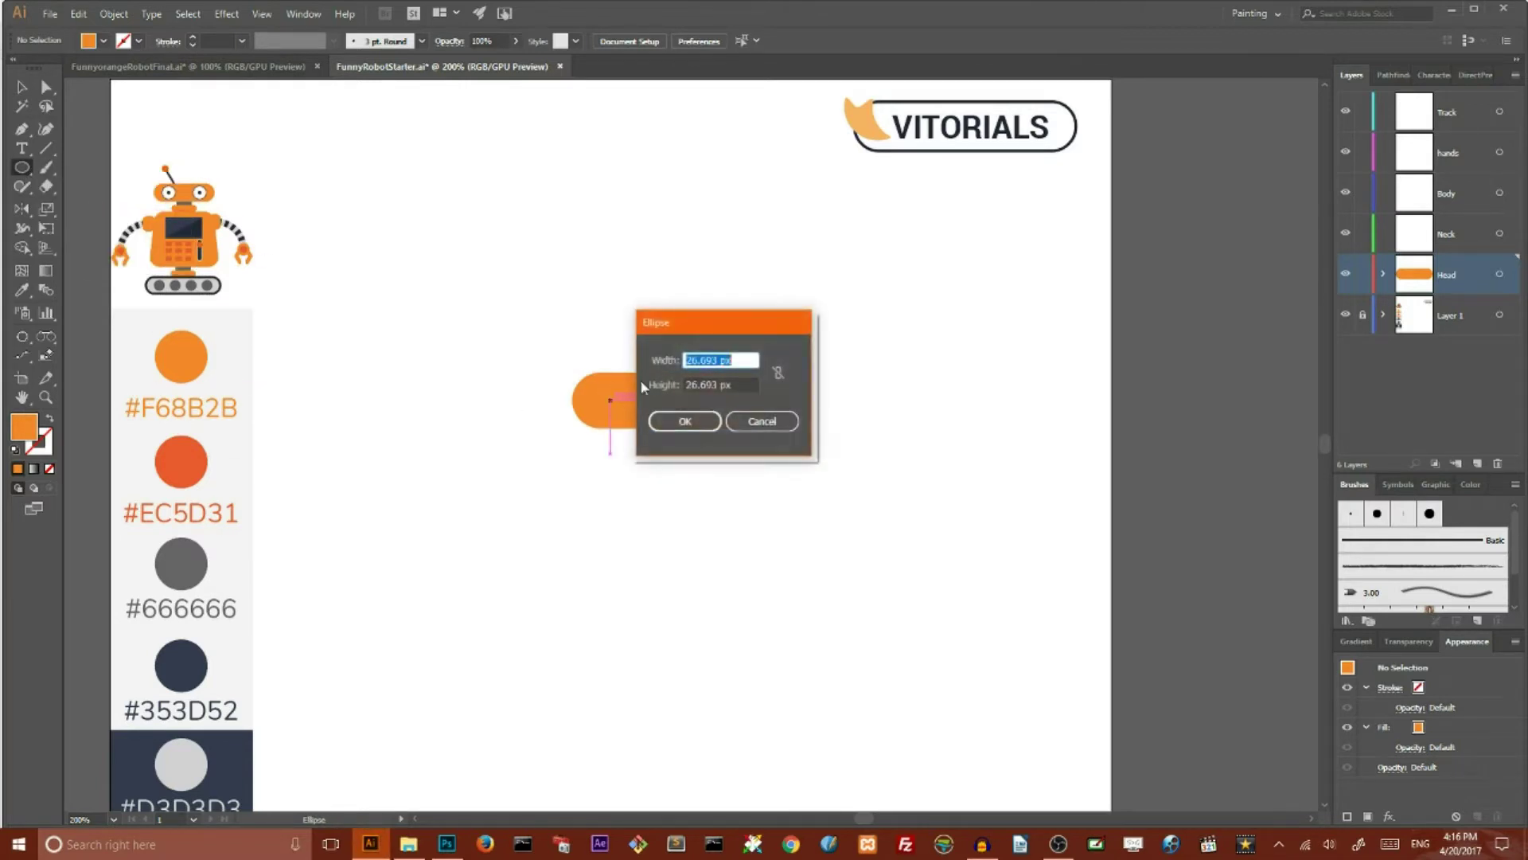
pyautogui.click(717, 359)
pyautogui.press('BackSpace')
pyautogui.press('BackSpace')
pyautogui.press('BackSpace')
pyautogui.press('BackSpace')
pyautogui.press('BackSpace')
pyautogui.press('BackSpace')
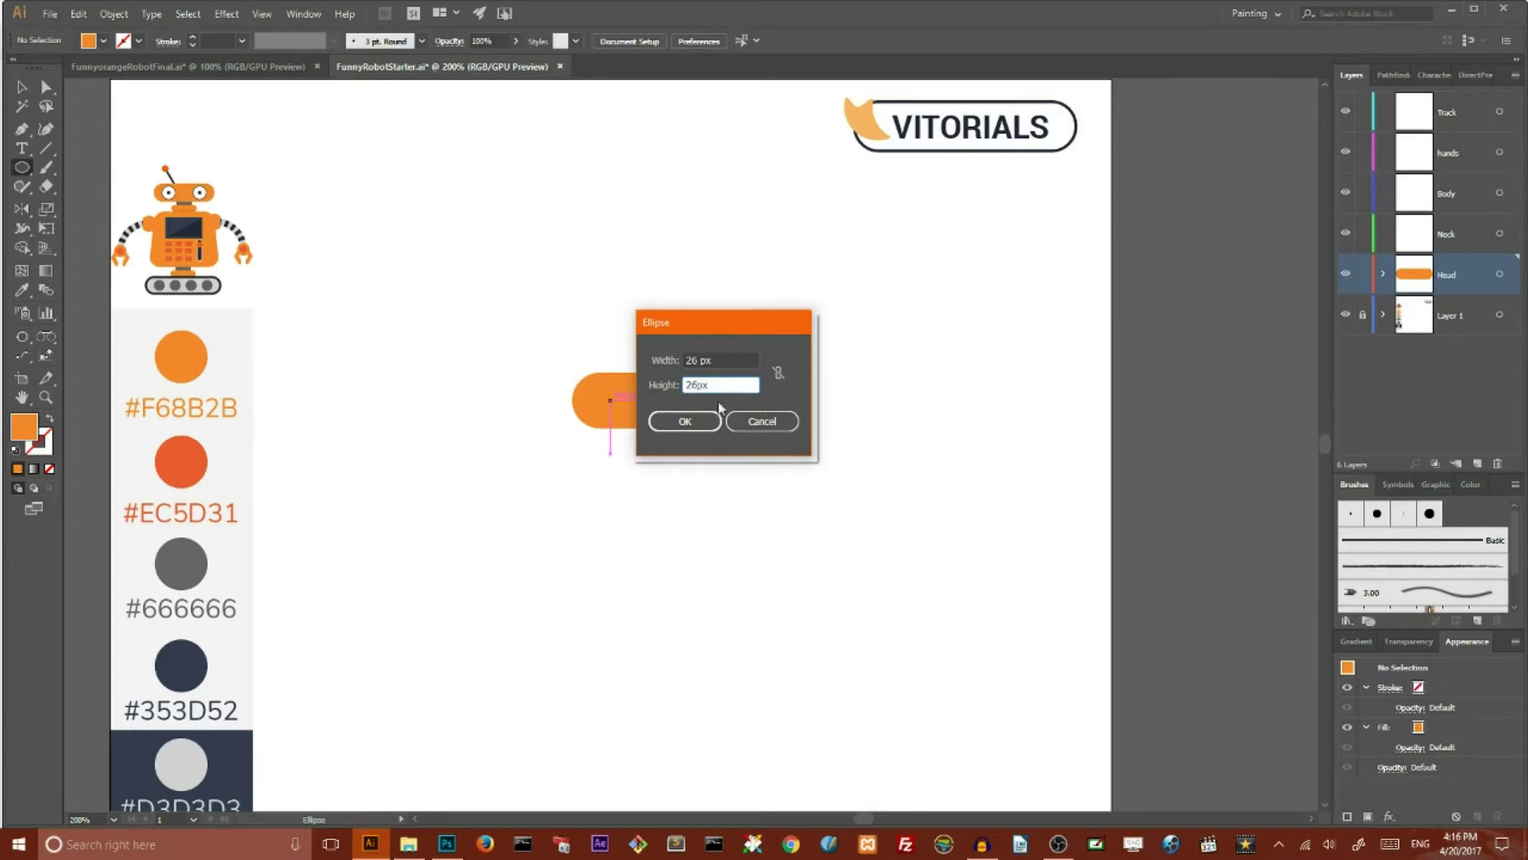
pyautogui.click(686, 422)
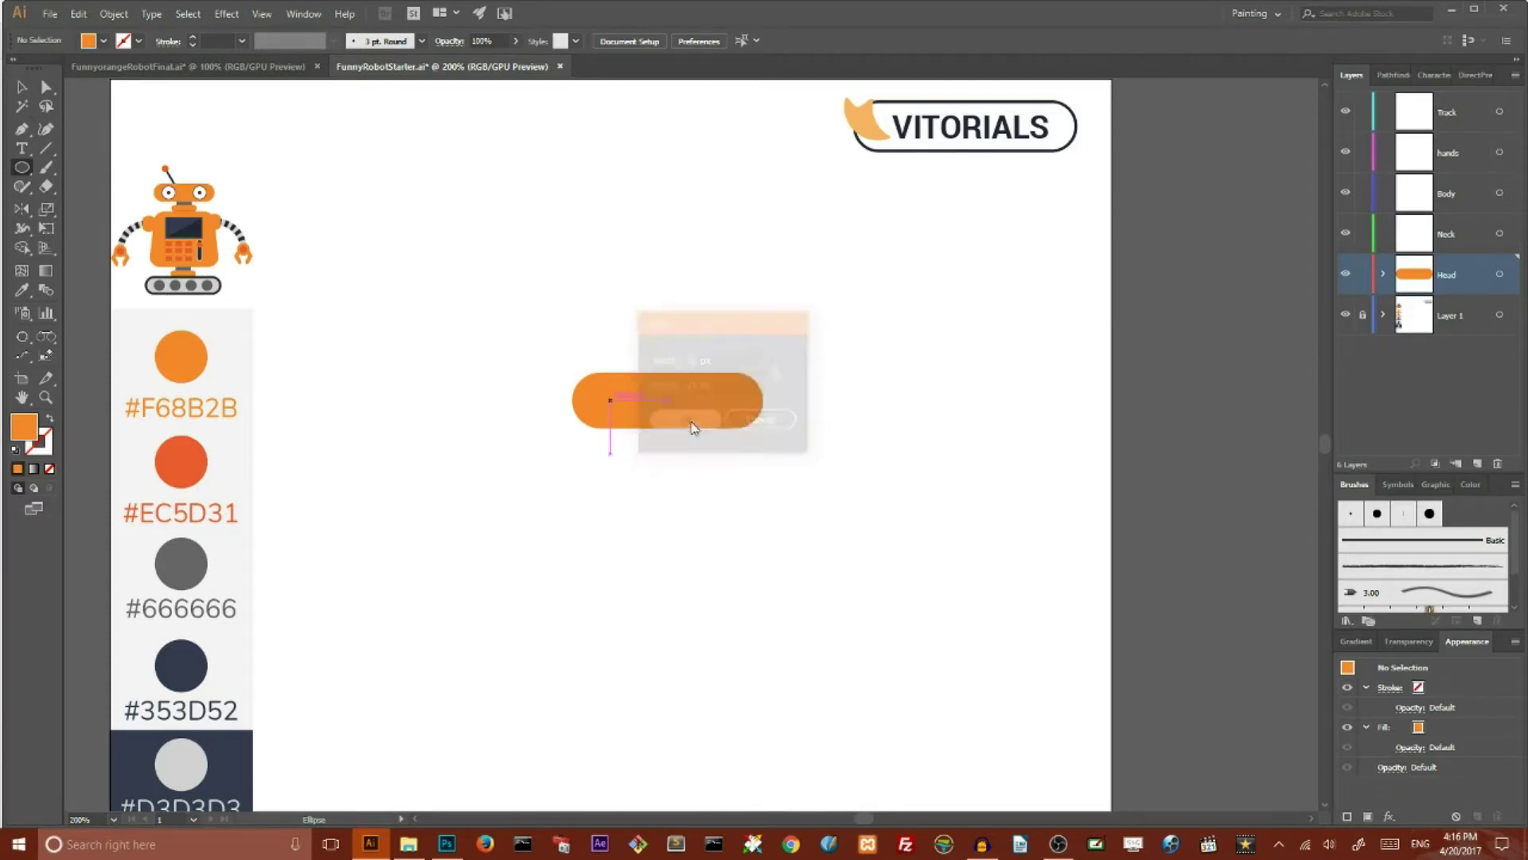
# - Fill the eye circle with white, FFFFFF
pyautogui.click(22, 290)
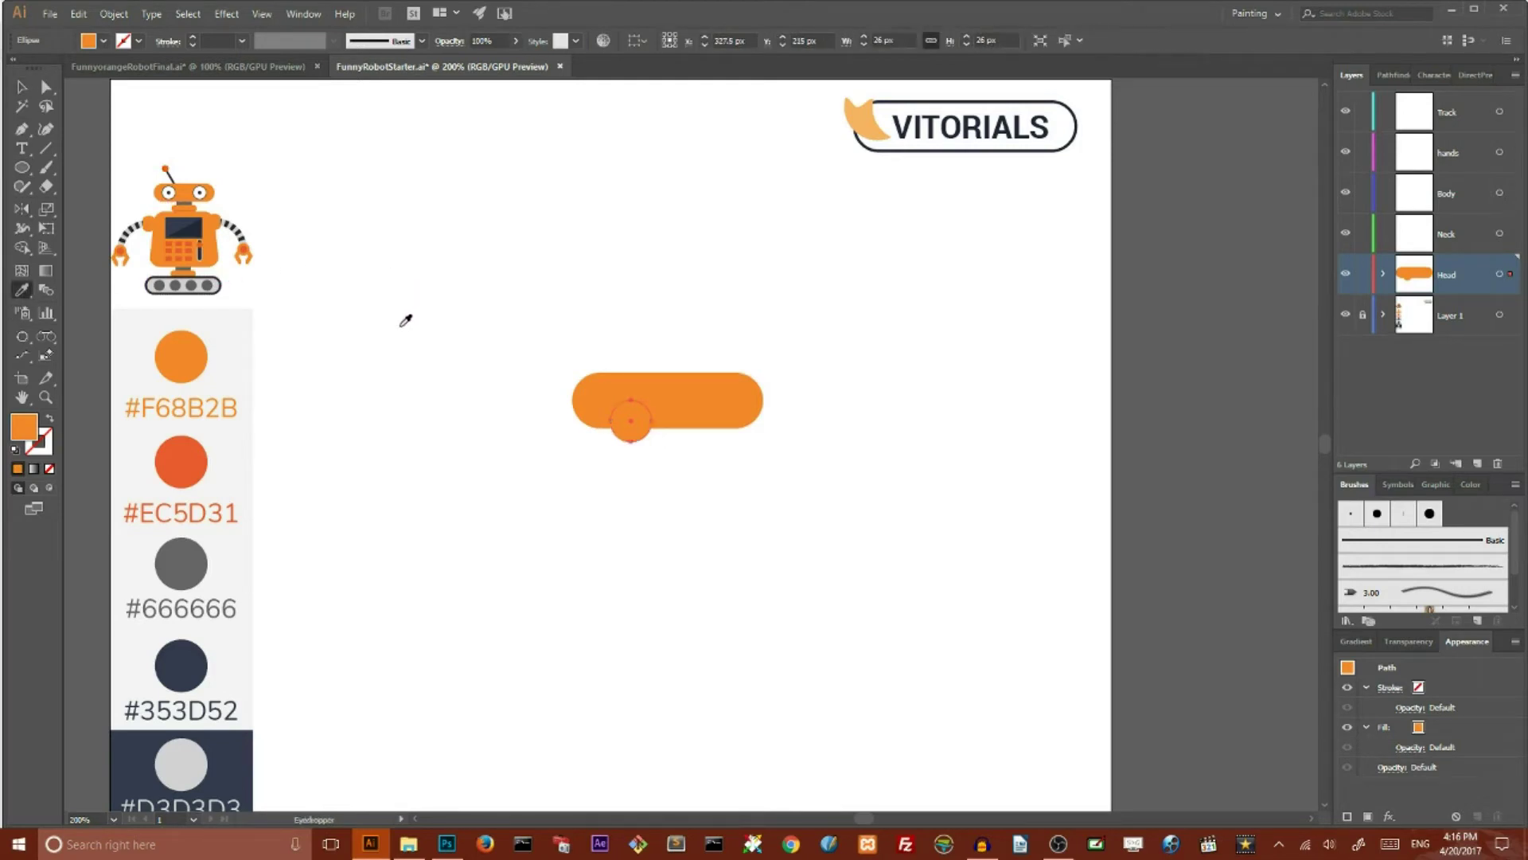
pyautogui.doubleClick(30, 432)
pyautogui.click(745, 346)
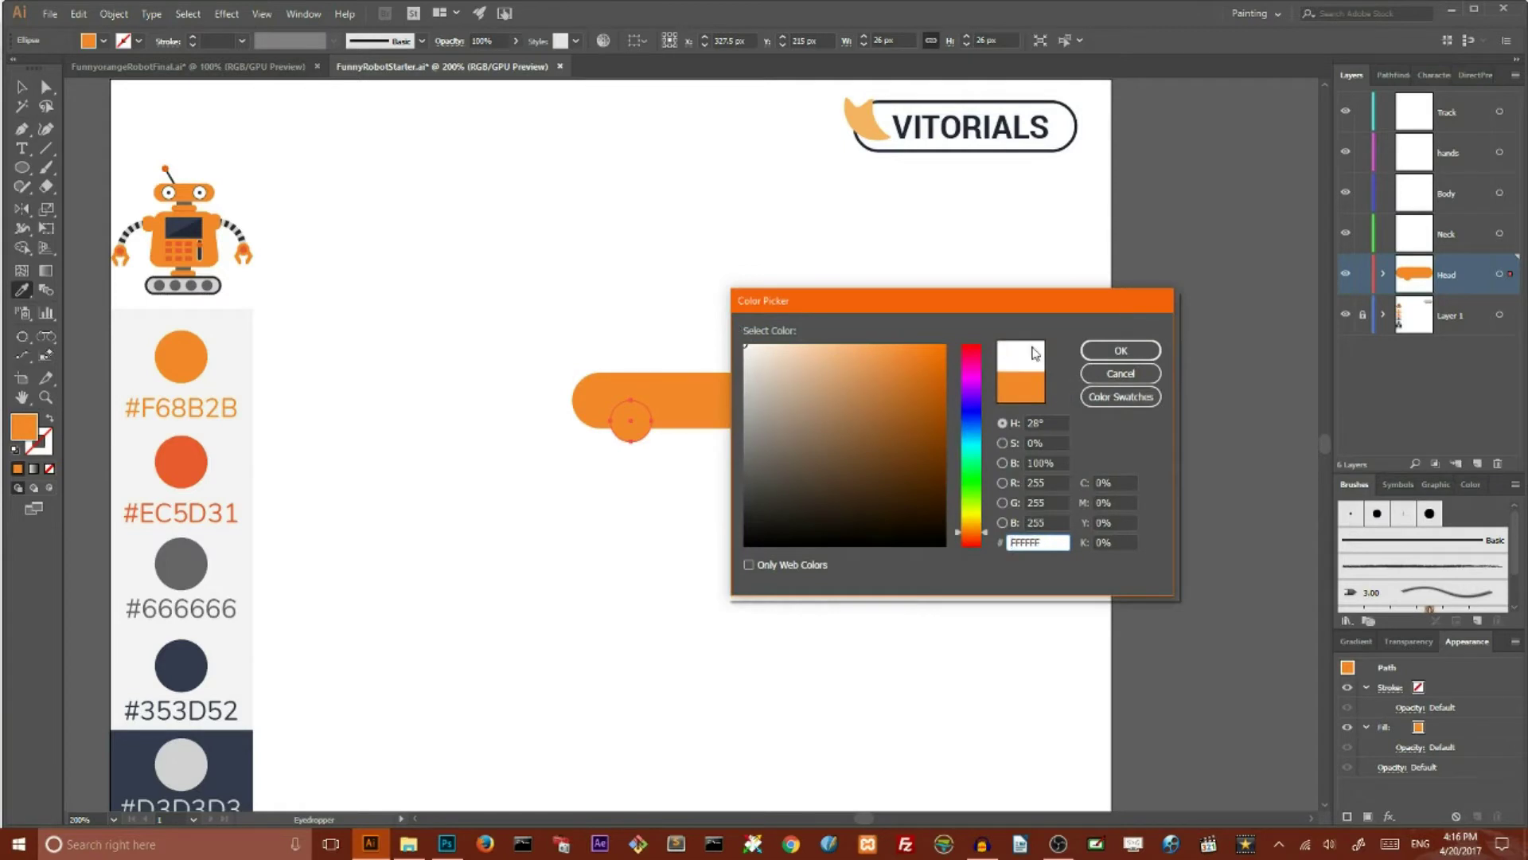
pyautogui.click(1121, 350)
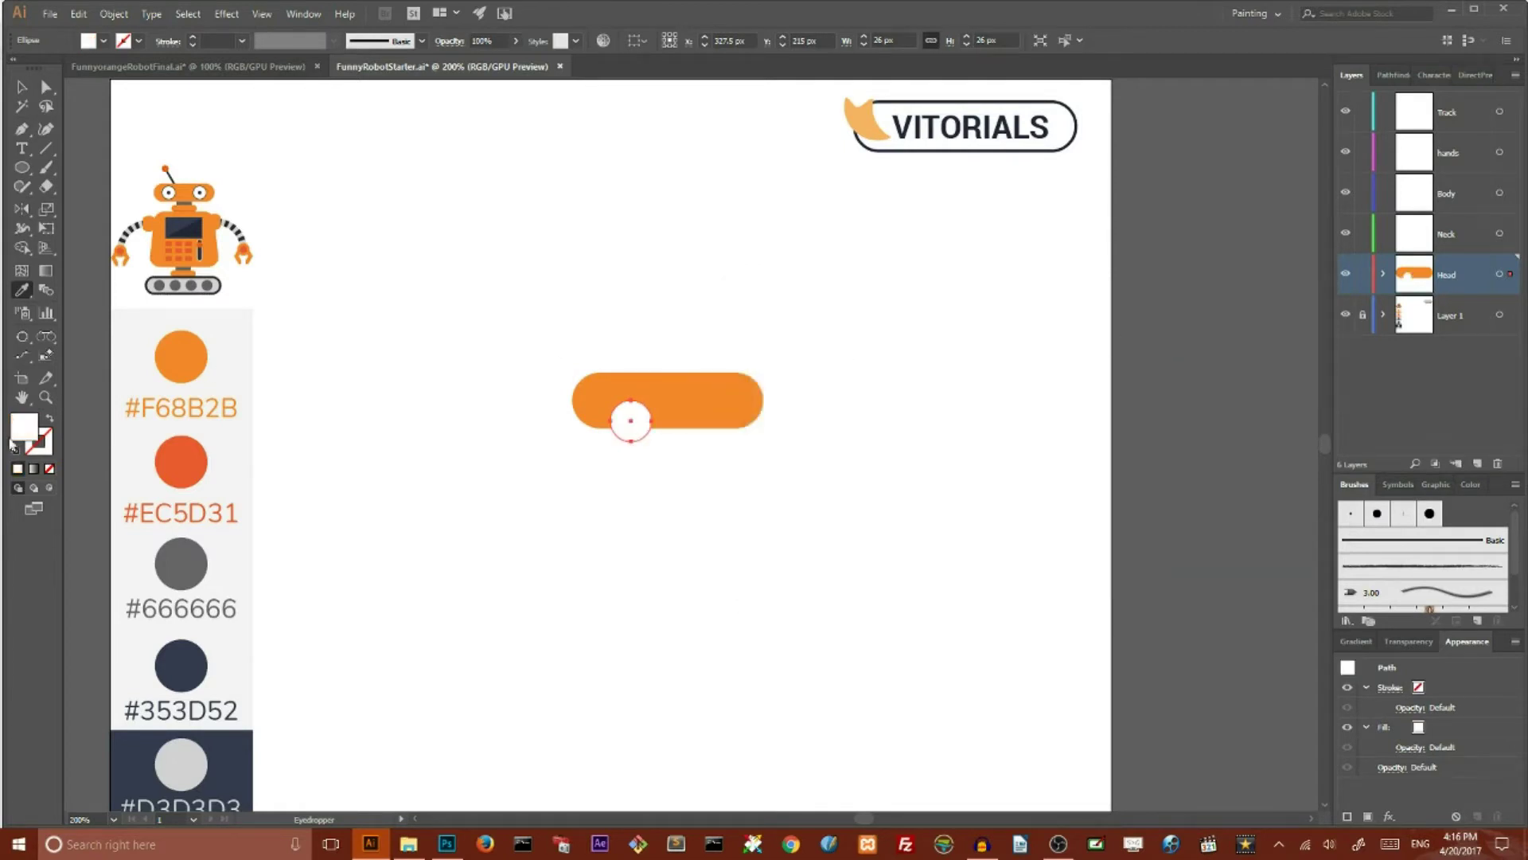
# - Add a stroke to the eye circle and colour it black, 000000
pyautogui.click(18, 469)
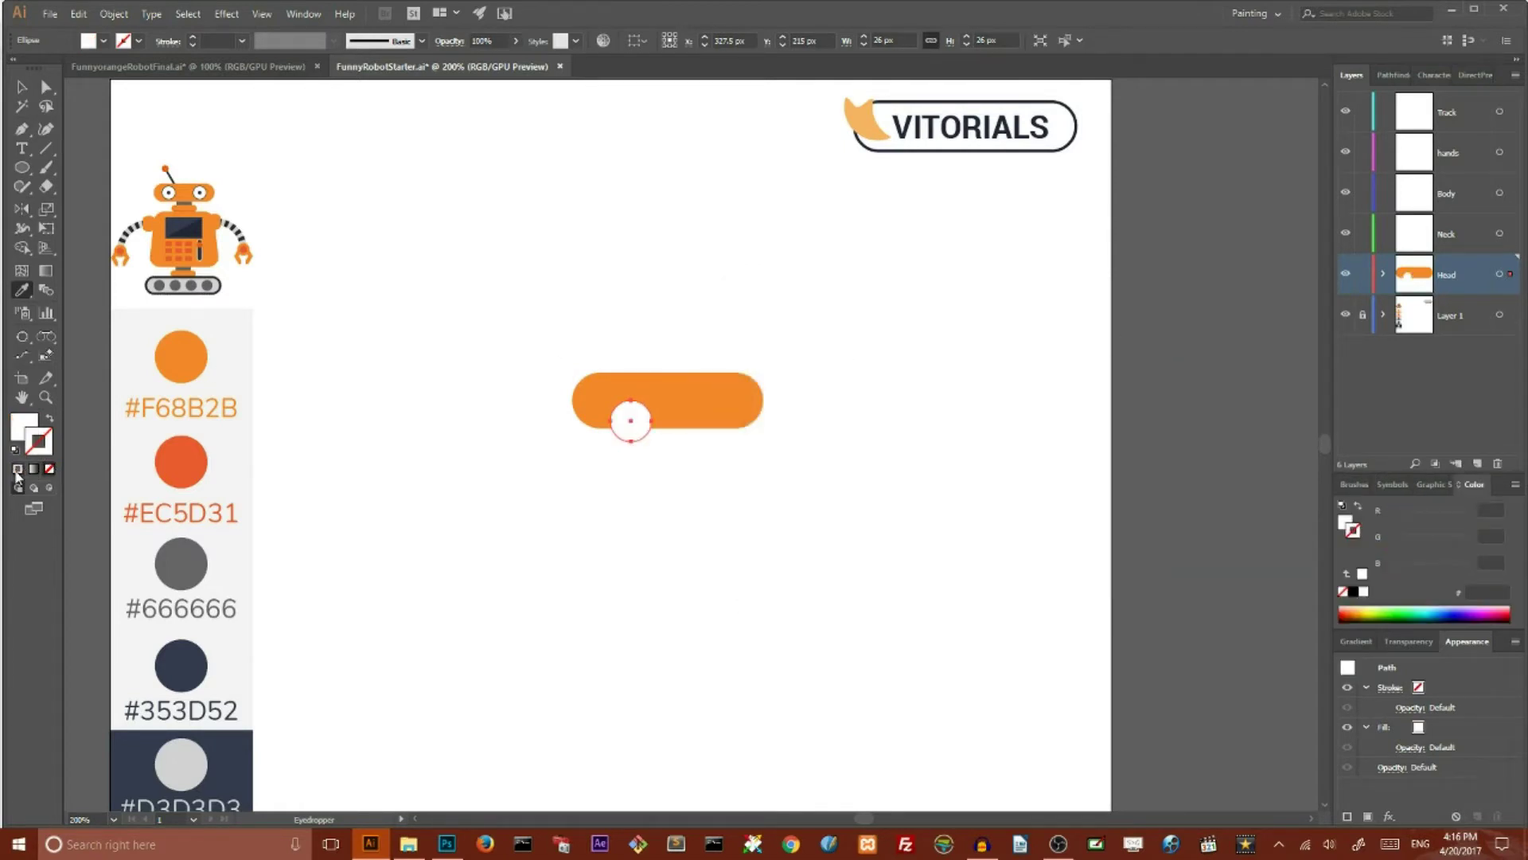
pyautogui.click(17, 473)
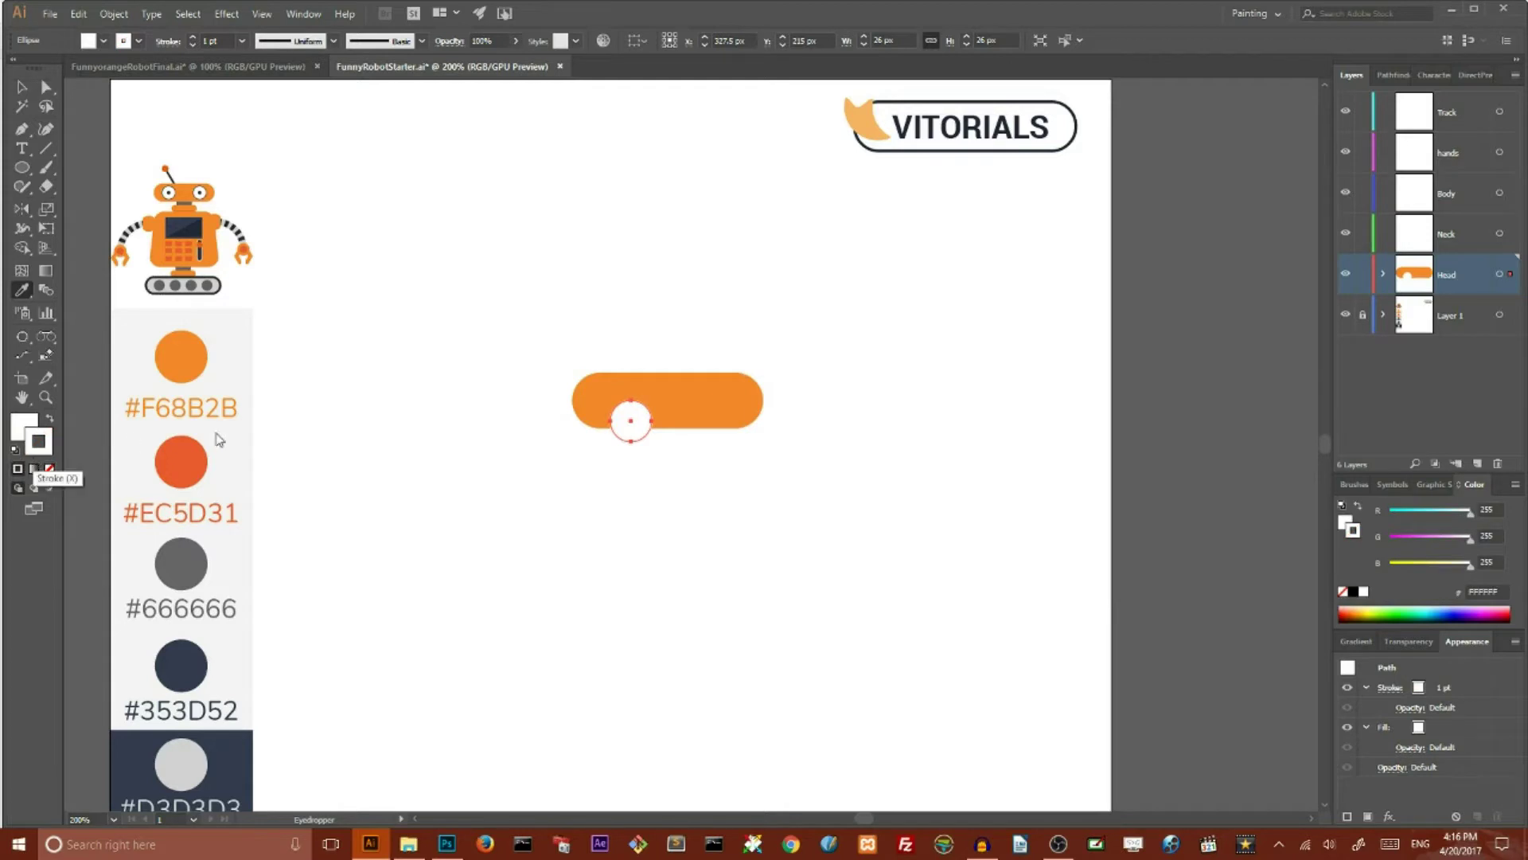
pyautogui.doubleClick(38, 441)
pyautogui.write('000000')
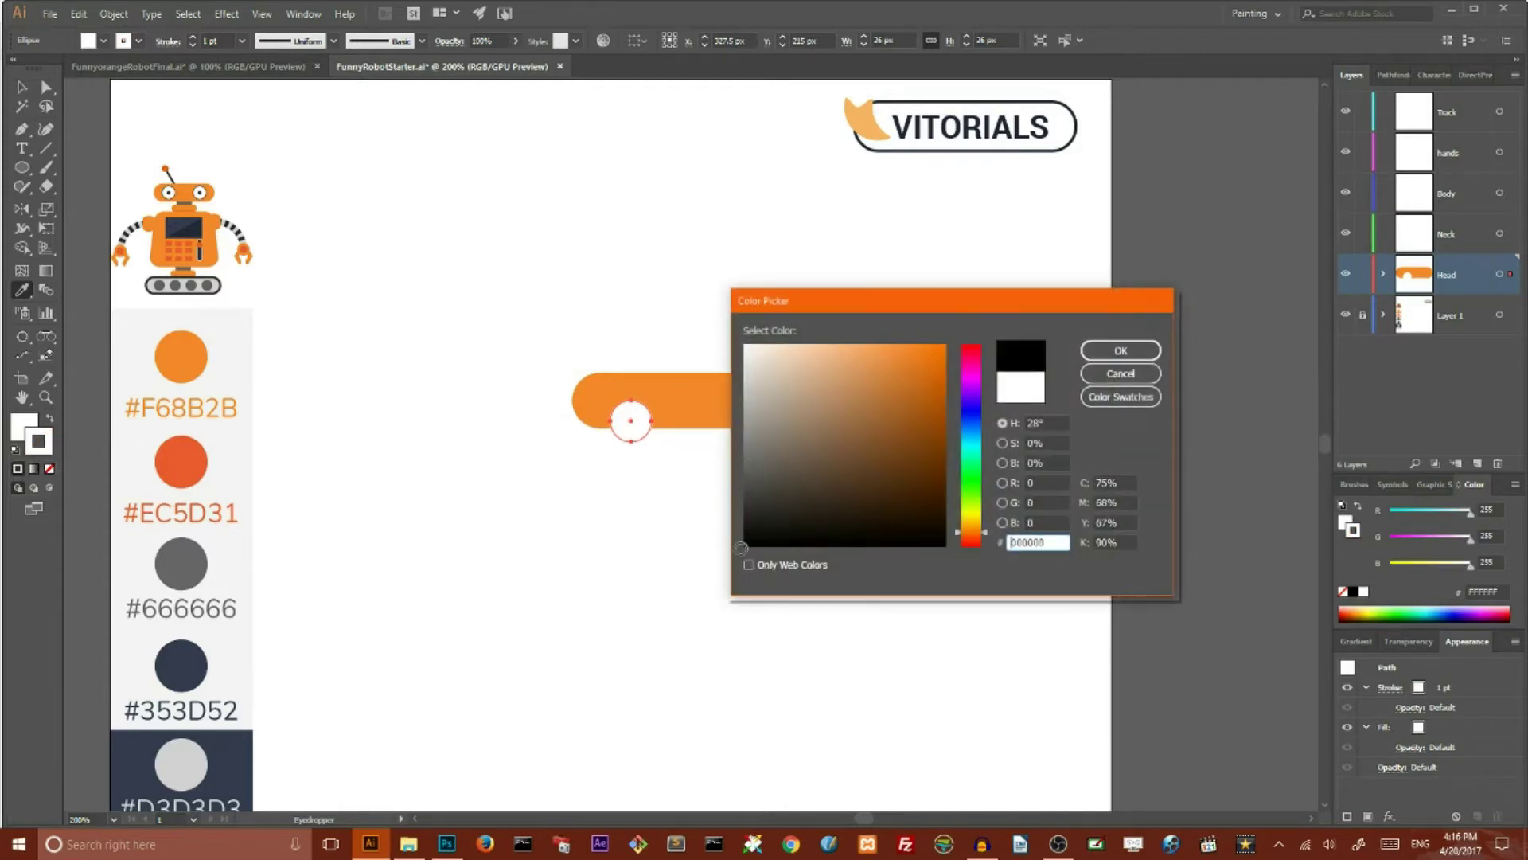
pyautogui.click(1118, 351)
# - Move the eye circle into the left end of the head, centred vertically on the orange shape
pyautogui.press('v')
pyautogui.click(475, 319)
pyautogui.moveTo(640, 430); pyautogui.dragTo(626, 411)
# - Make a copy of the eye circle scaled uniformly to 30% as the pupil
pyautogui.click(46, 212)
pyautogui.doubleClick(46, 212)
pyautogui.hotkey('shift', 'Down')
pyautogui.press('BackSpace')
pyautogui.write('30')
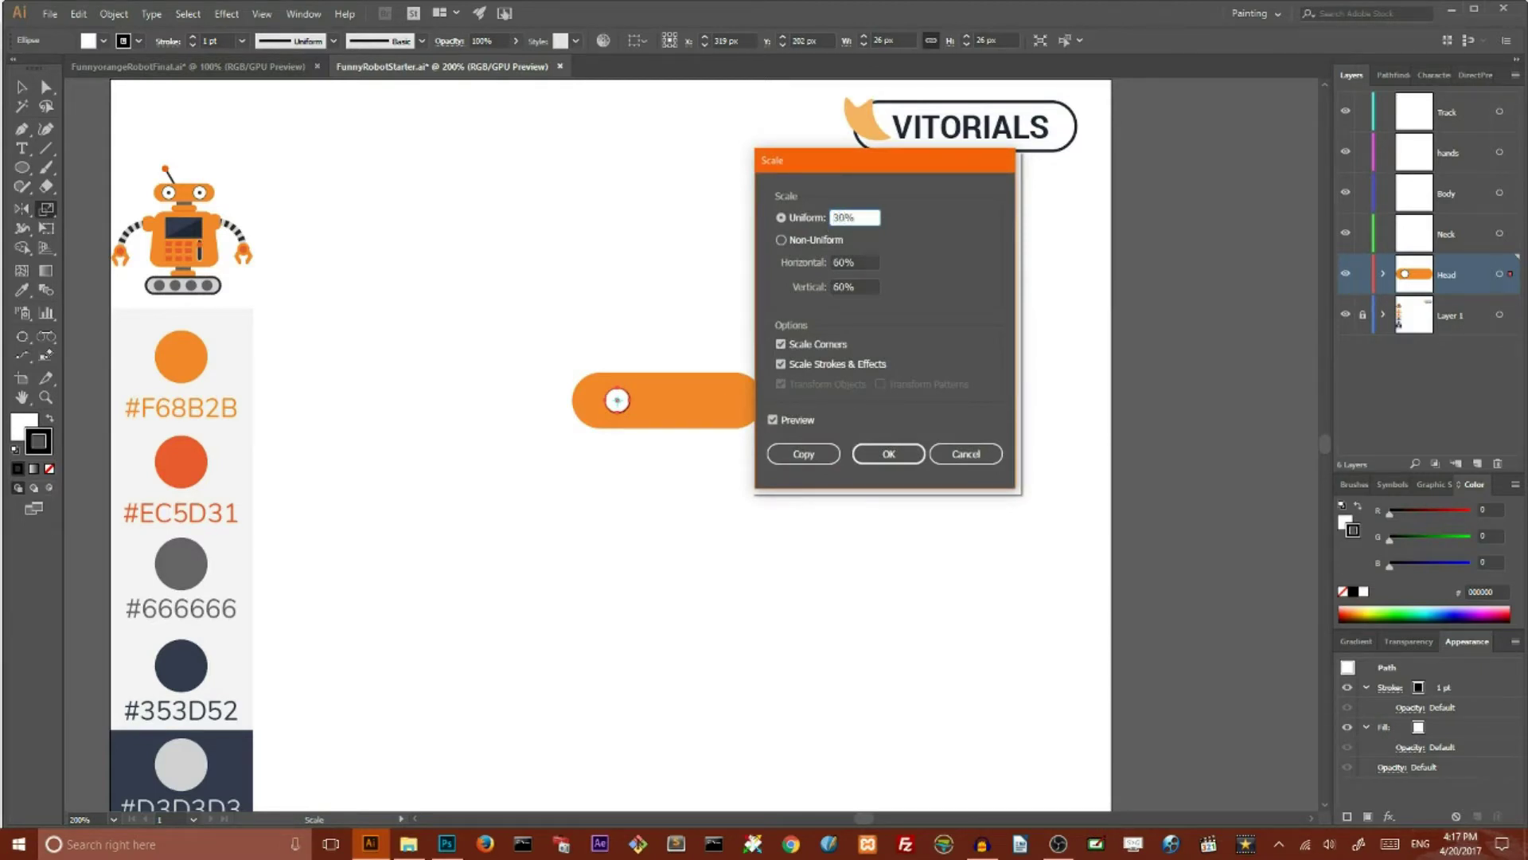
pyautogui.click(806, 454)
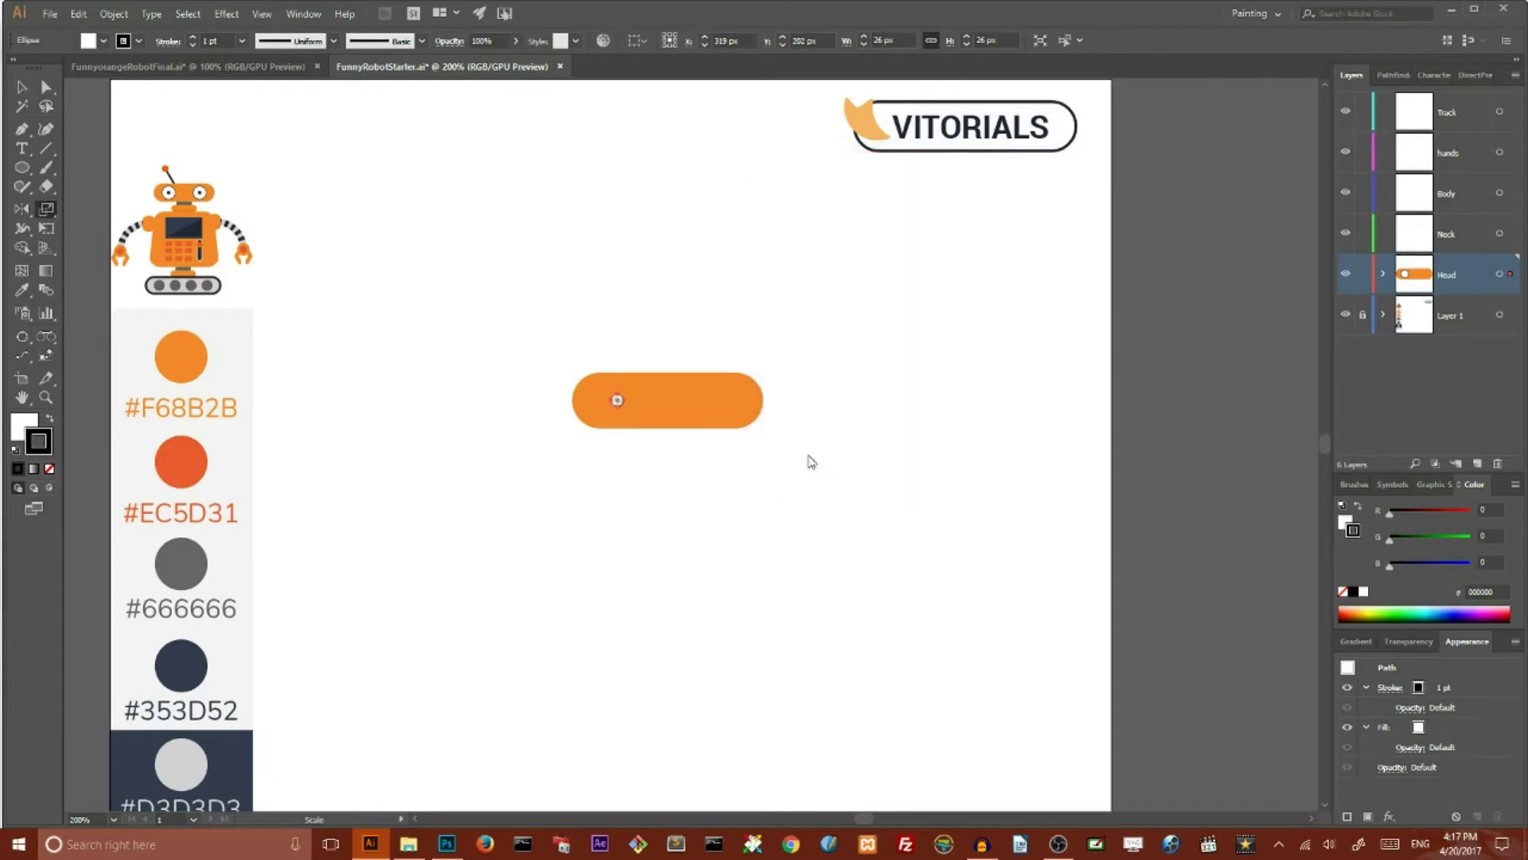
# - Swap the pupil's fill and stroke to make its fill black, remove its stroke, and deselect it
pyautogui.click(50, 422)
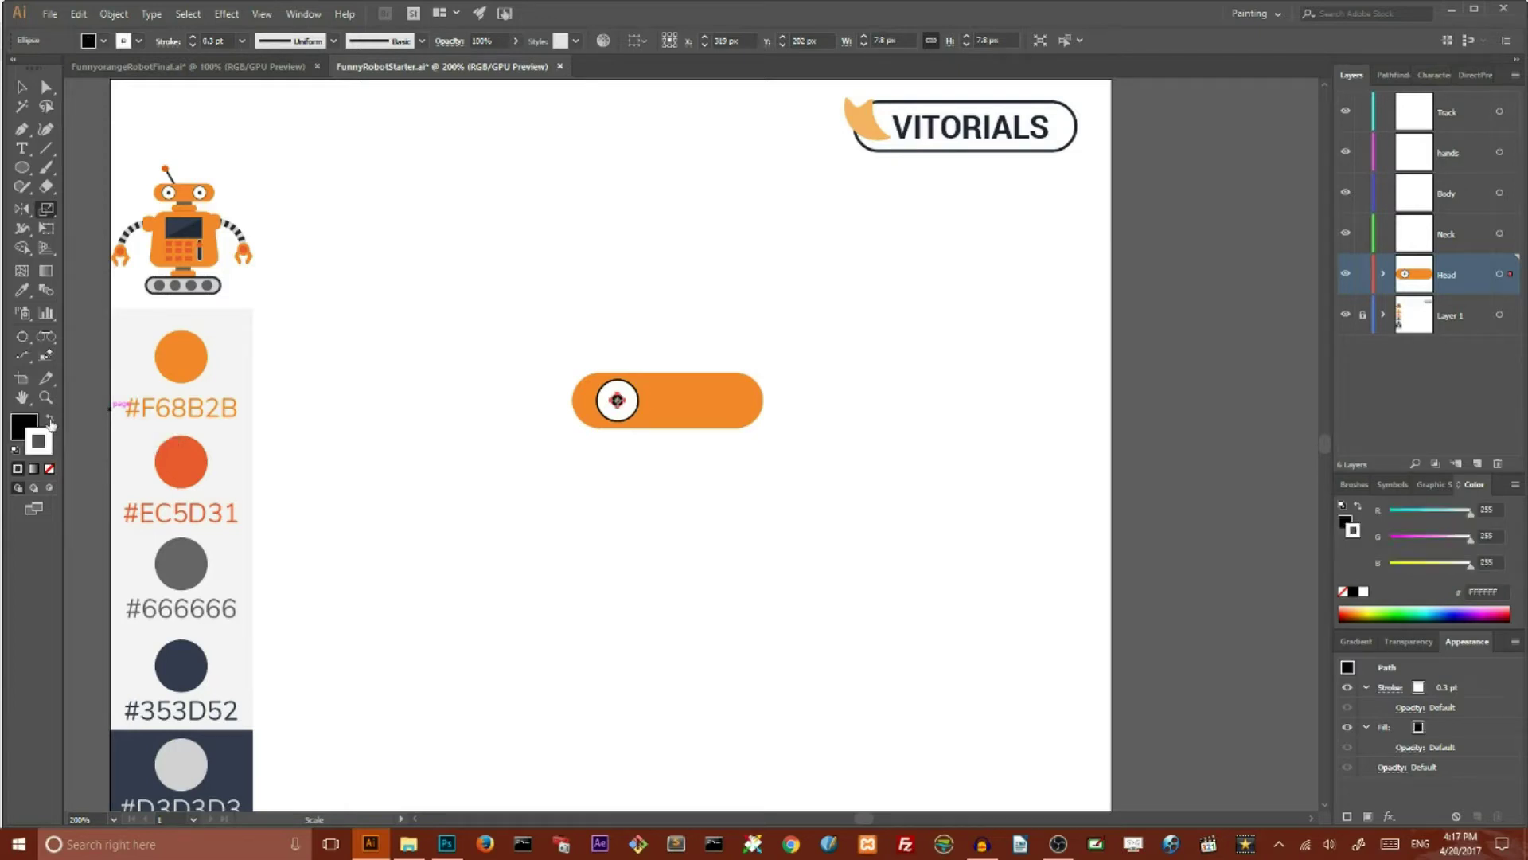
pyautogui.click(49, 469)
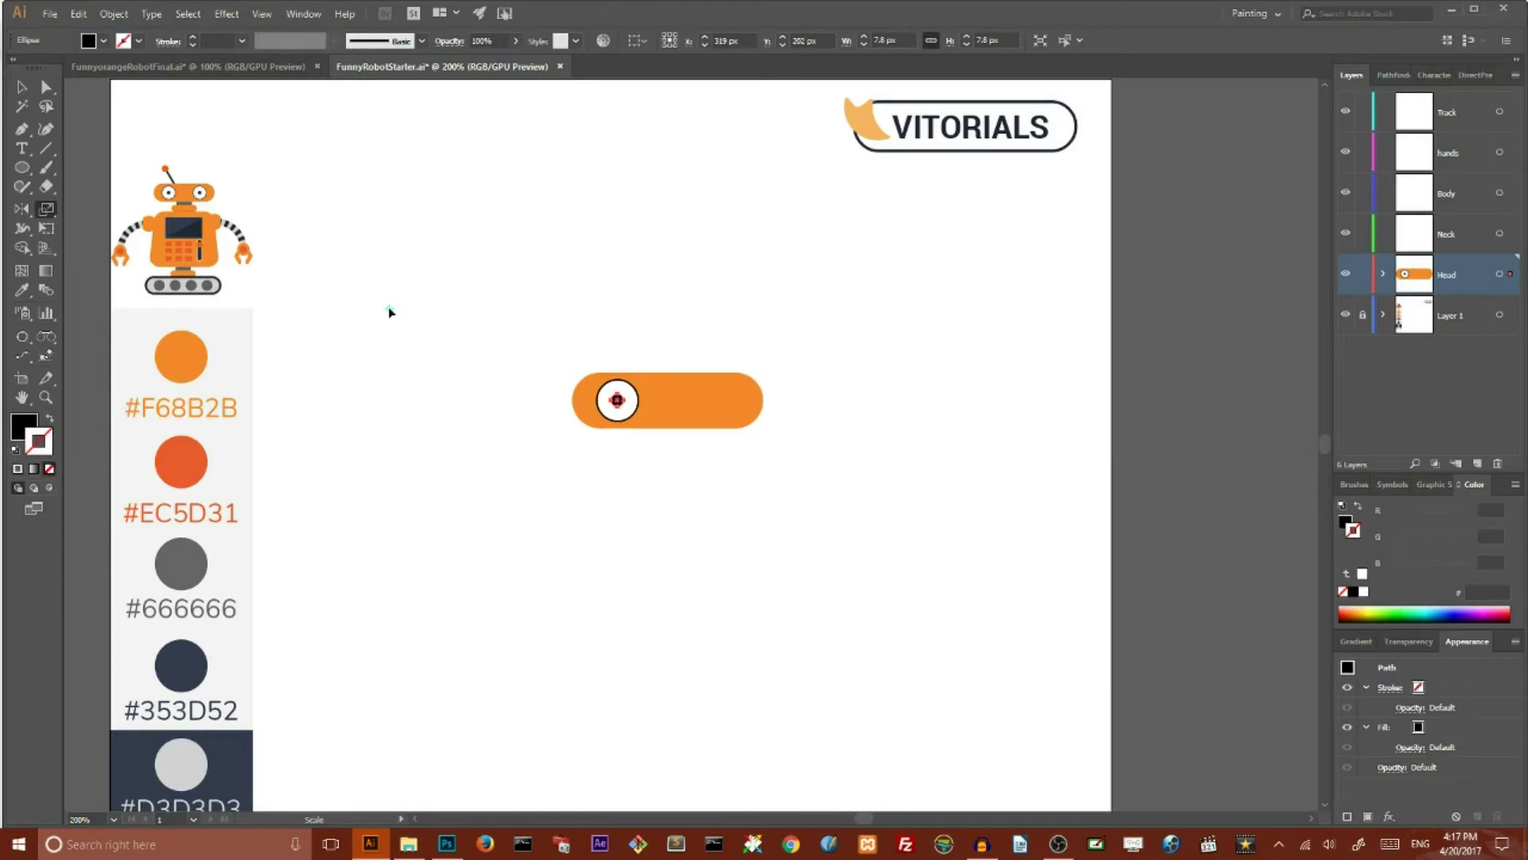
pyautogui.press('v')
pyautogui.click(510, 311)
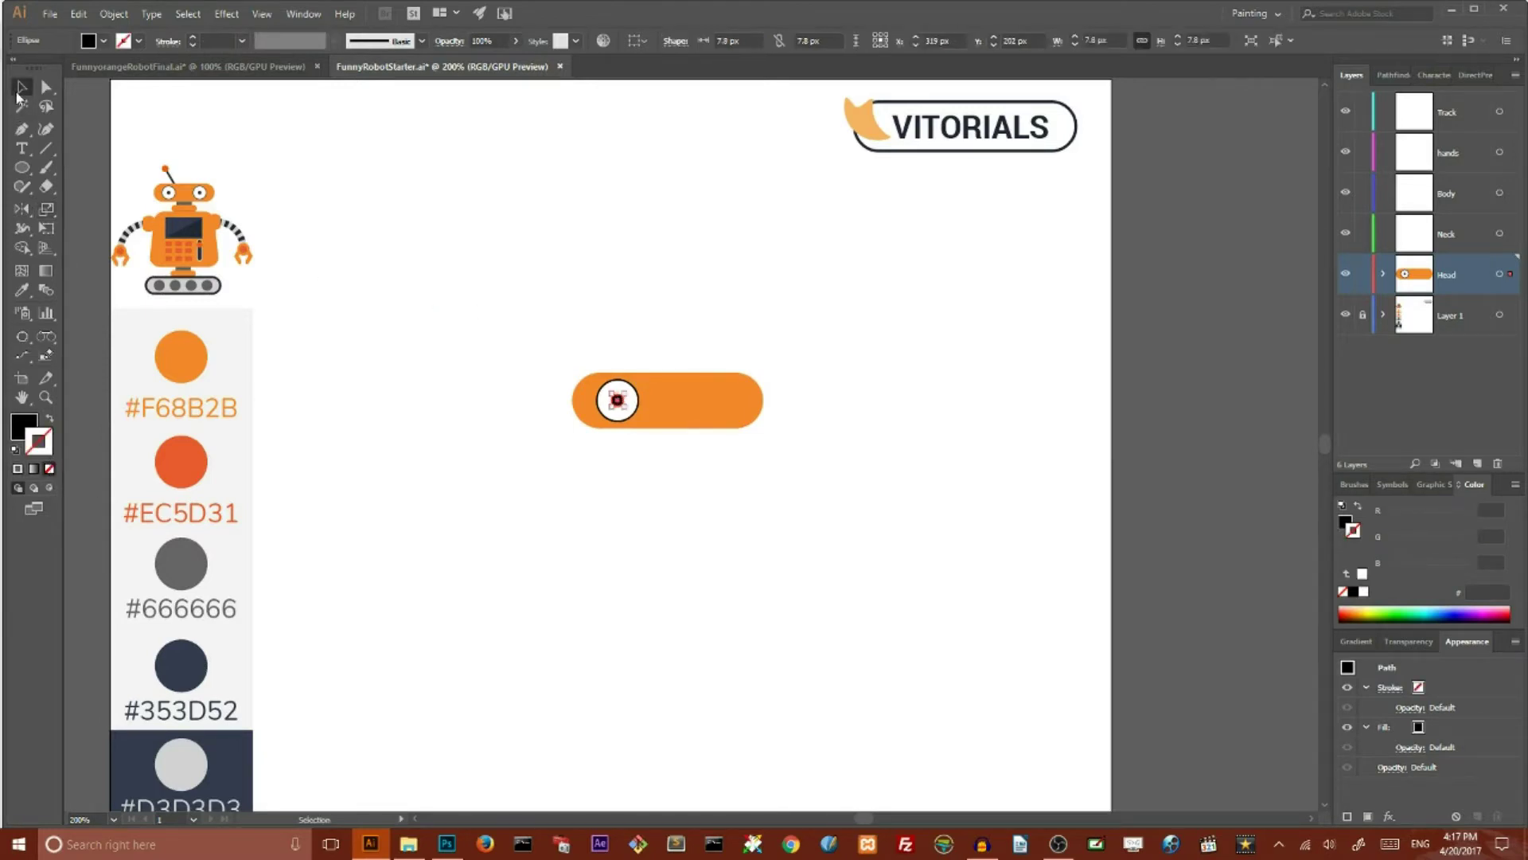
# - Group the white eye circle with its pupil, leaving the orange head shape out of the group
pyautogui.moveTo(587, 325); pyautogui.dragTo(651, 454)
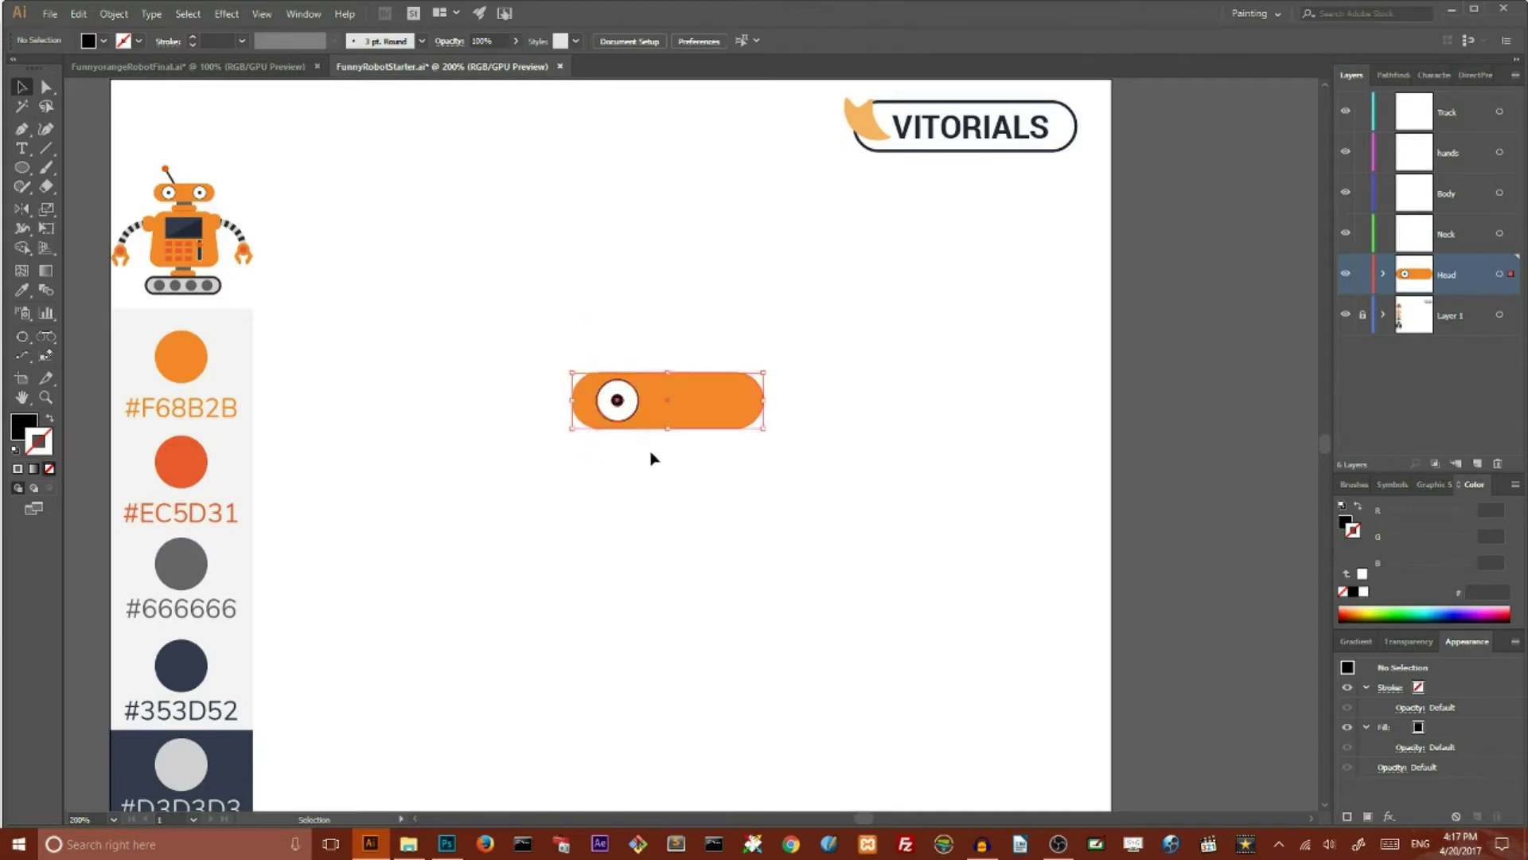
pyautogui.keyDown('shift'); pyautogui.click(721, 402); pyautogui.keyUp('shift')
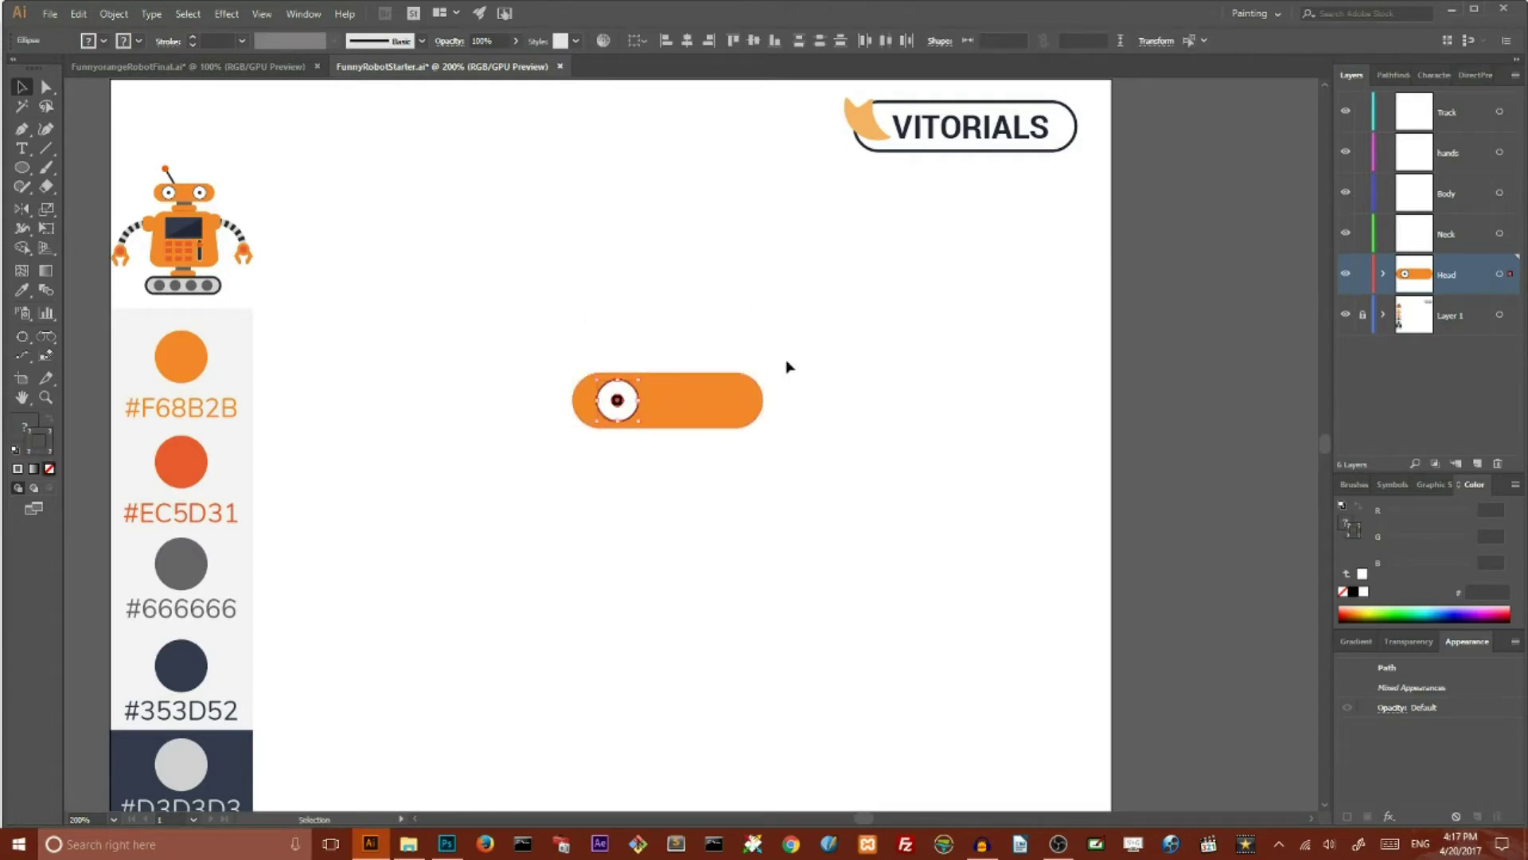
pyautogui.rightClick(618, 391)
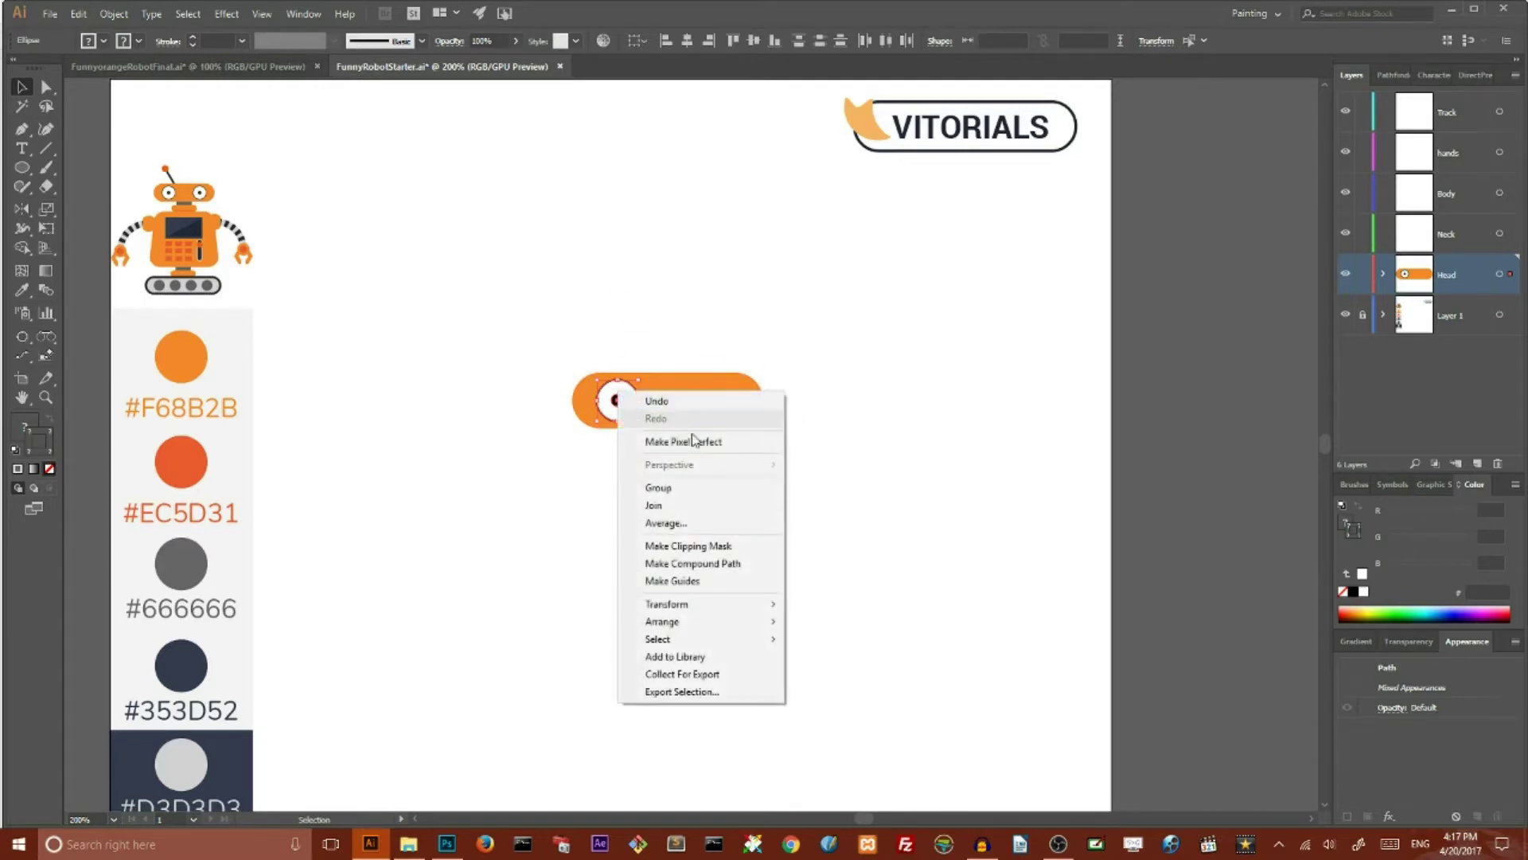
pyautogui.click(659, 487)
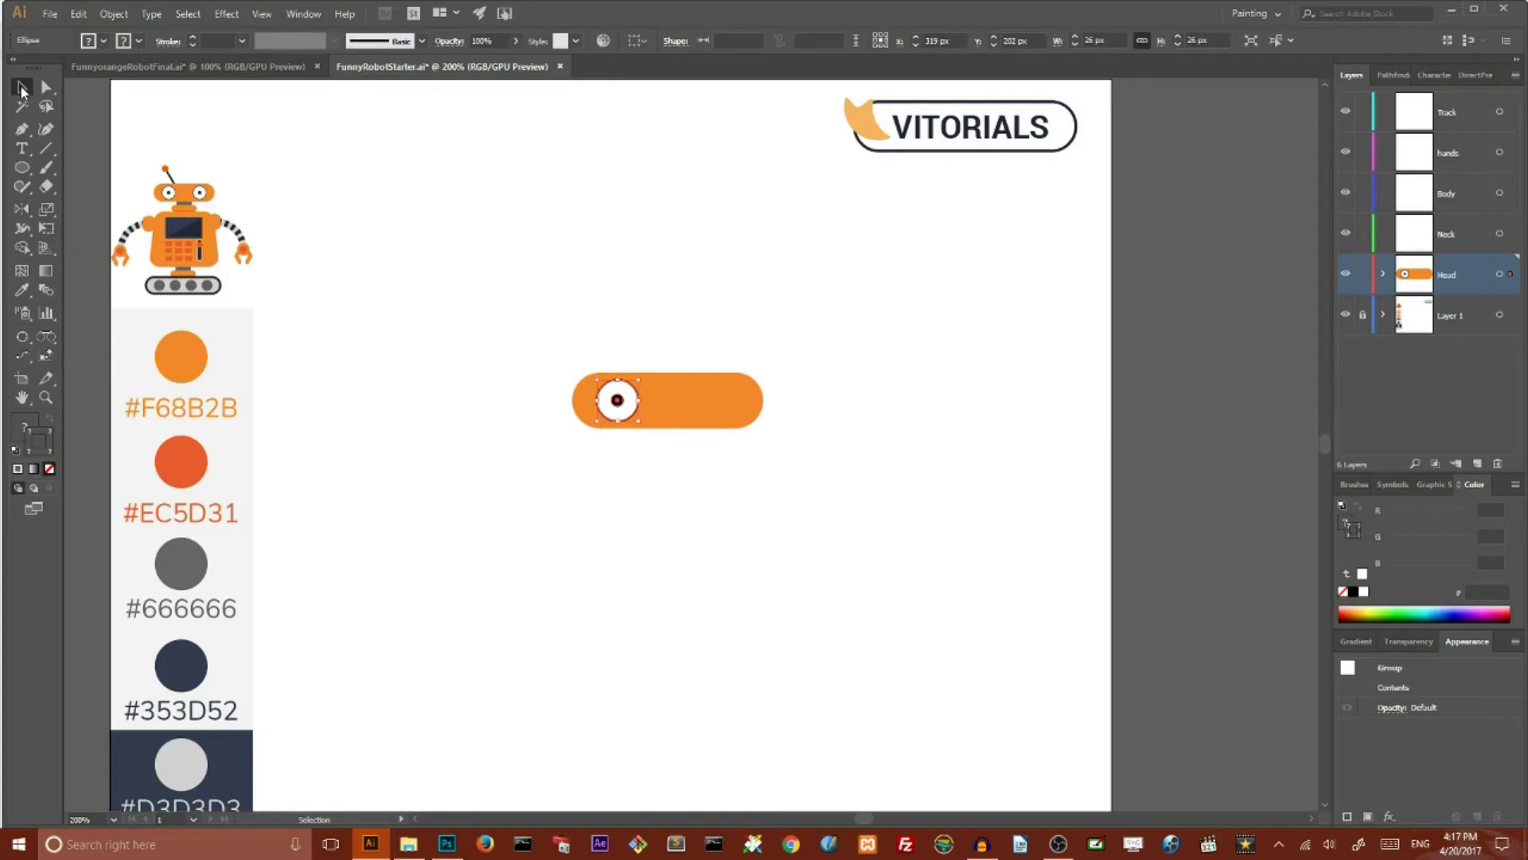
# - Make a copy of the eye group moved 60 px horizontally and 0 px vertically, and deselect it
pyautogui.doubleClick(21, 88)
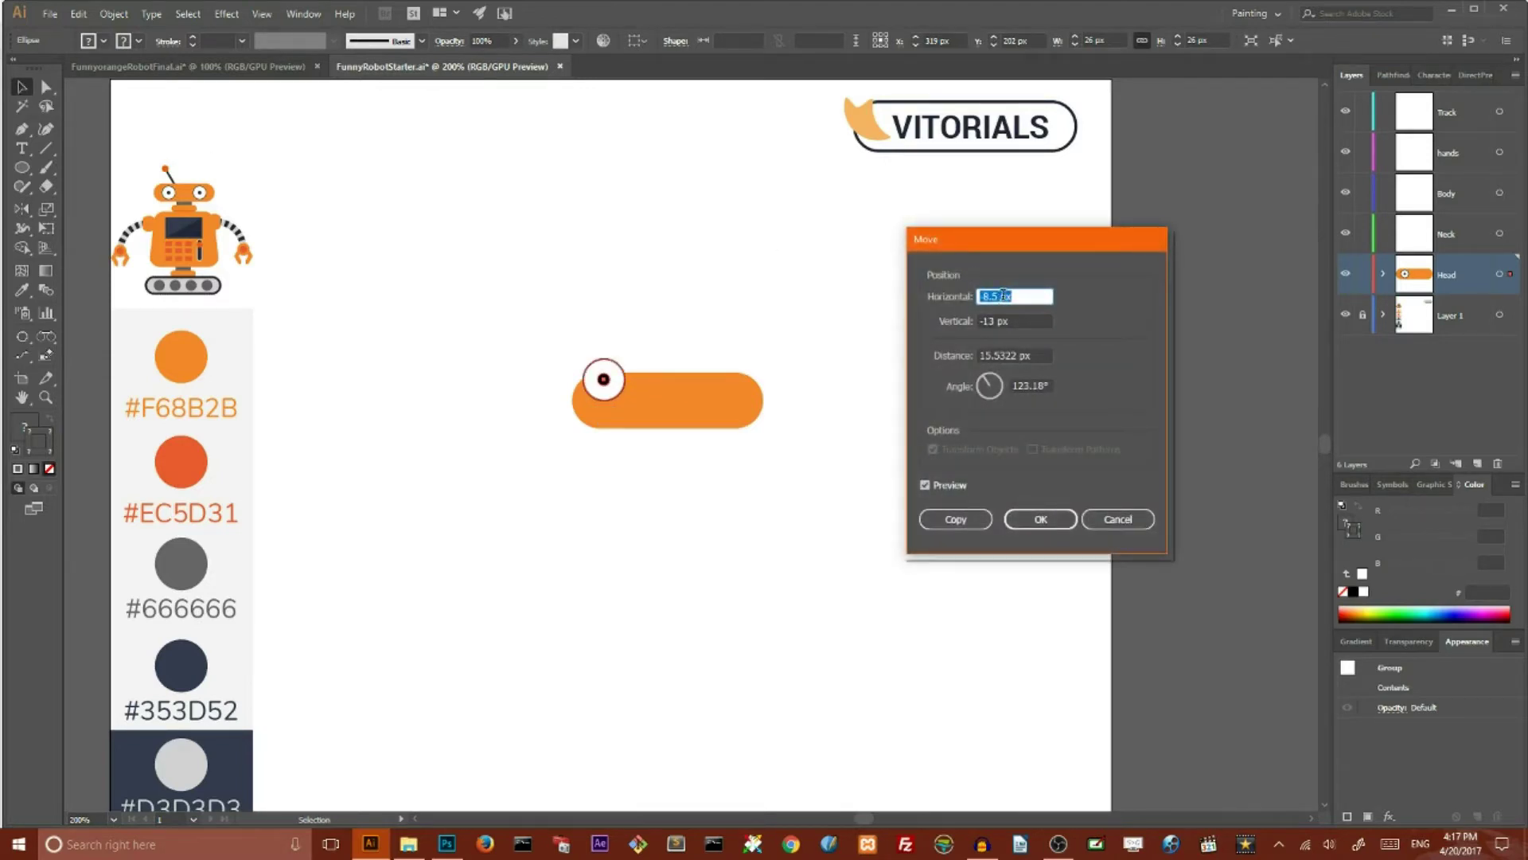
pyautogui.moveTo(995, 296); pyautogui.dragTo(969, 304)
pyautogui.press('BackSpace')
pyautogui.write('60')
pyautogui.click(979, 324)
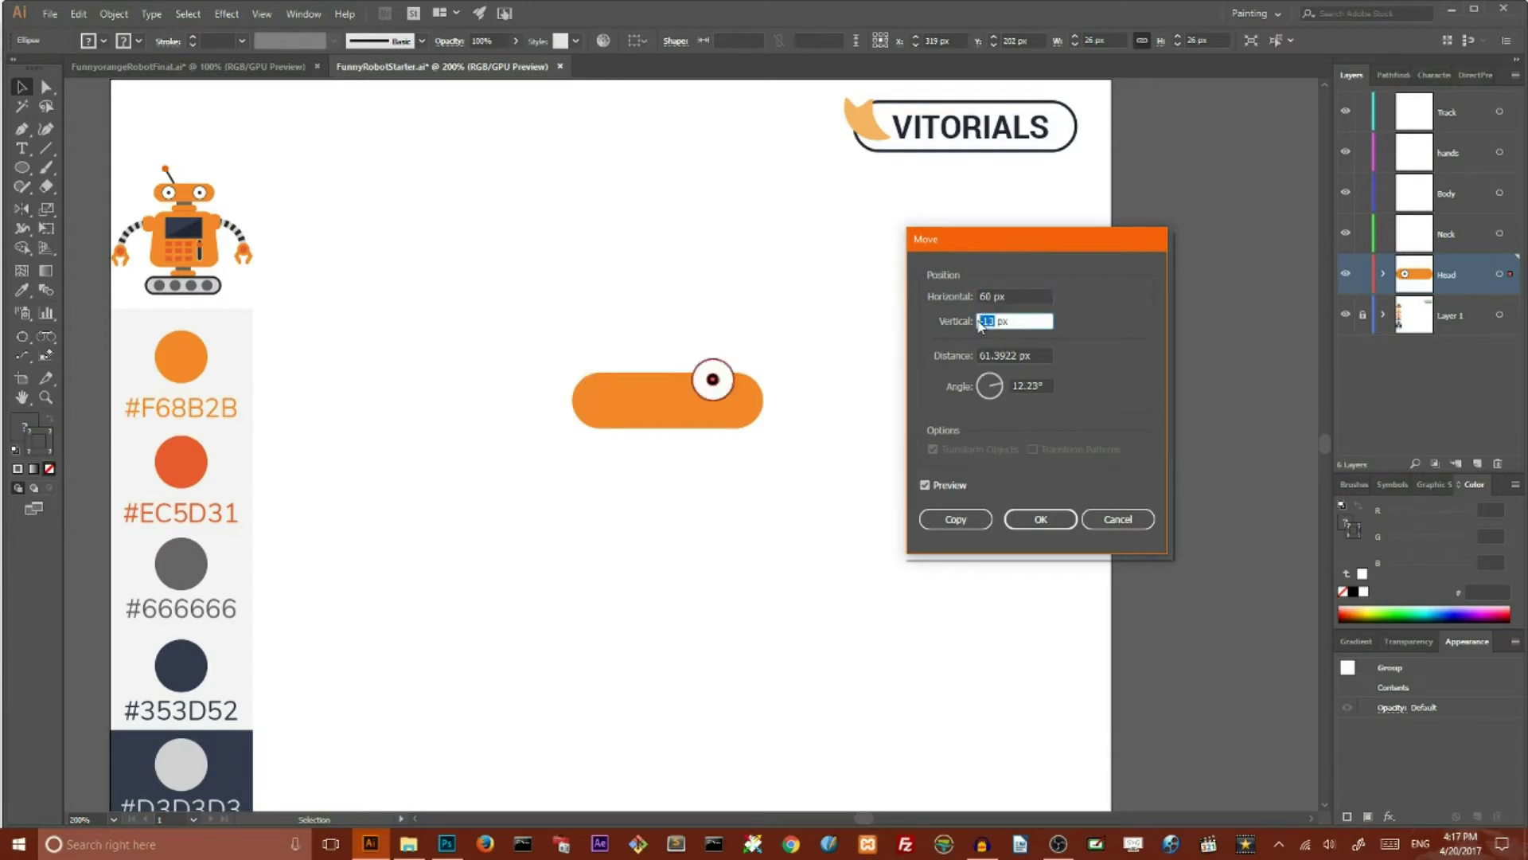
pyautogui.write('0')
pyautogui.click(952, 521)
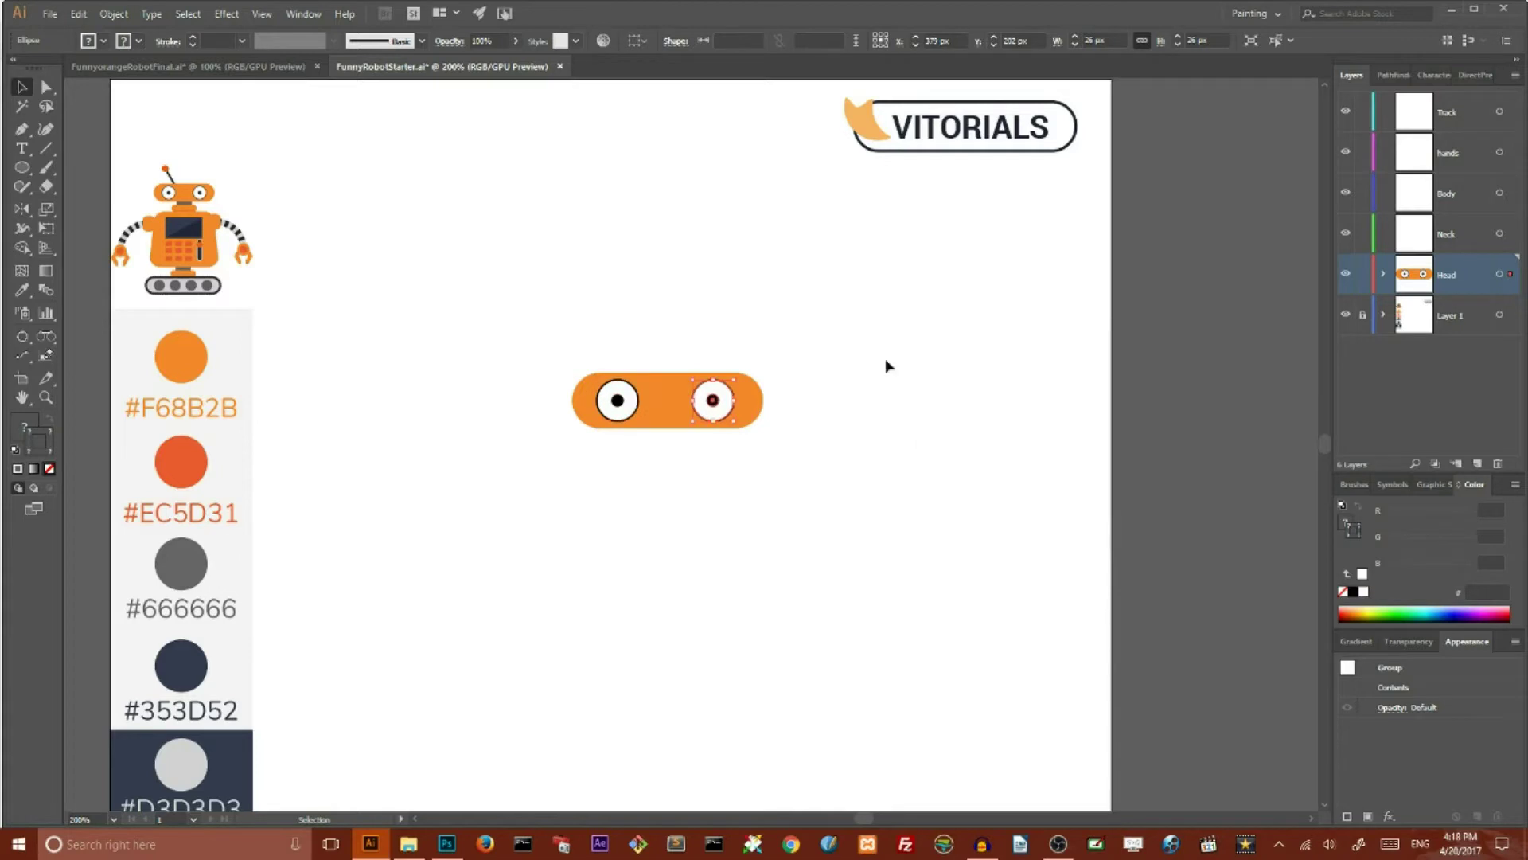
pyautogui.click(720, 271)
# - Group the two eyes together and centre that group horizontally with the orange head shape
pyautogui.click(716, 404)
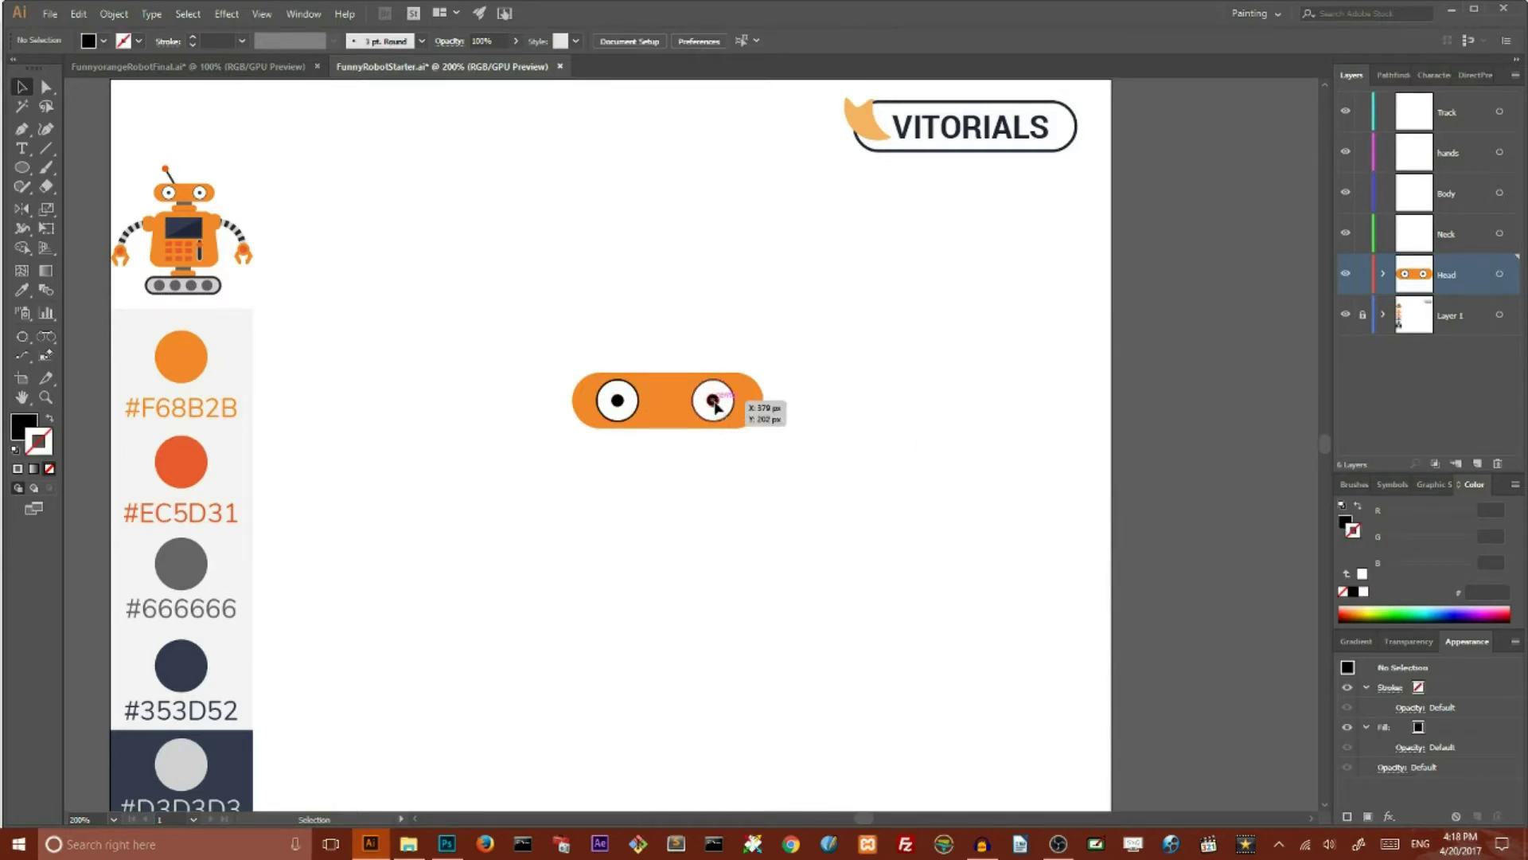
pyautogui.keyDown('shift'); pyautogui.click(623, 404); pyautogui.keyUp('shift')
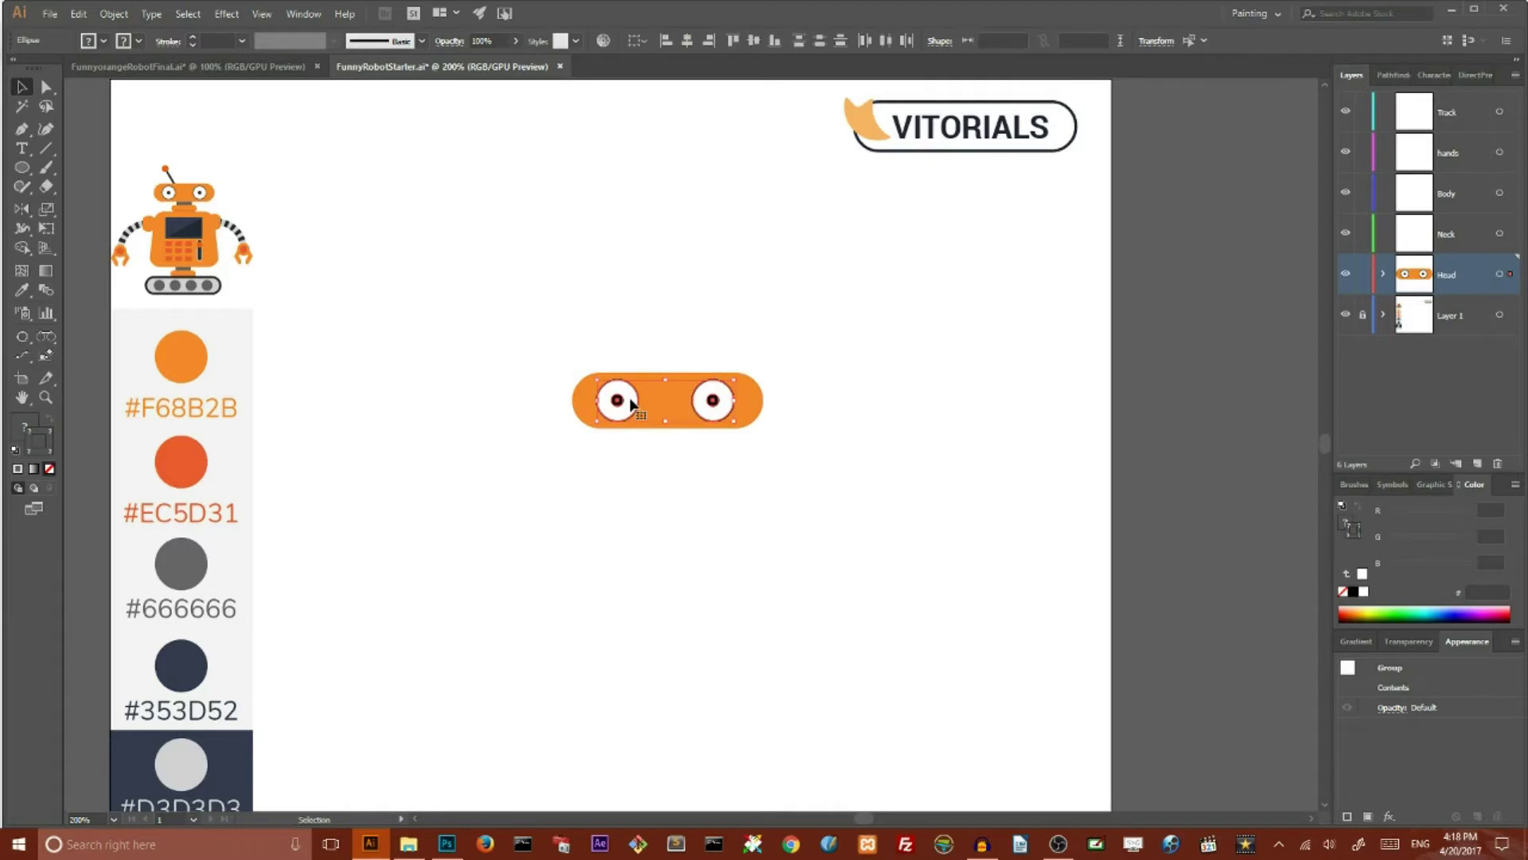
pyautogui.rightClick(630, 404)
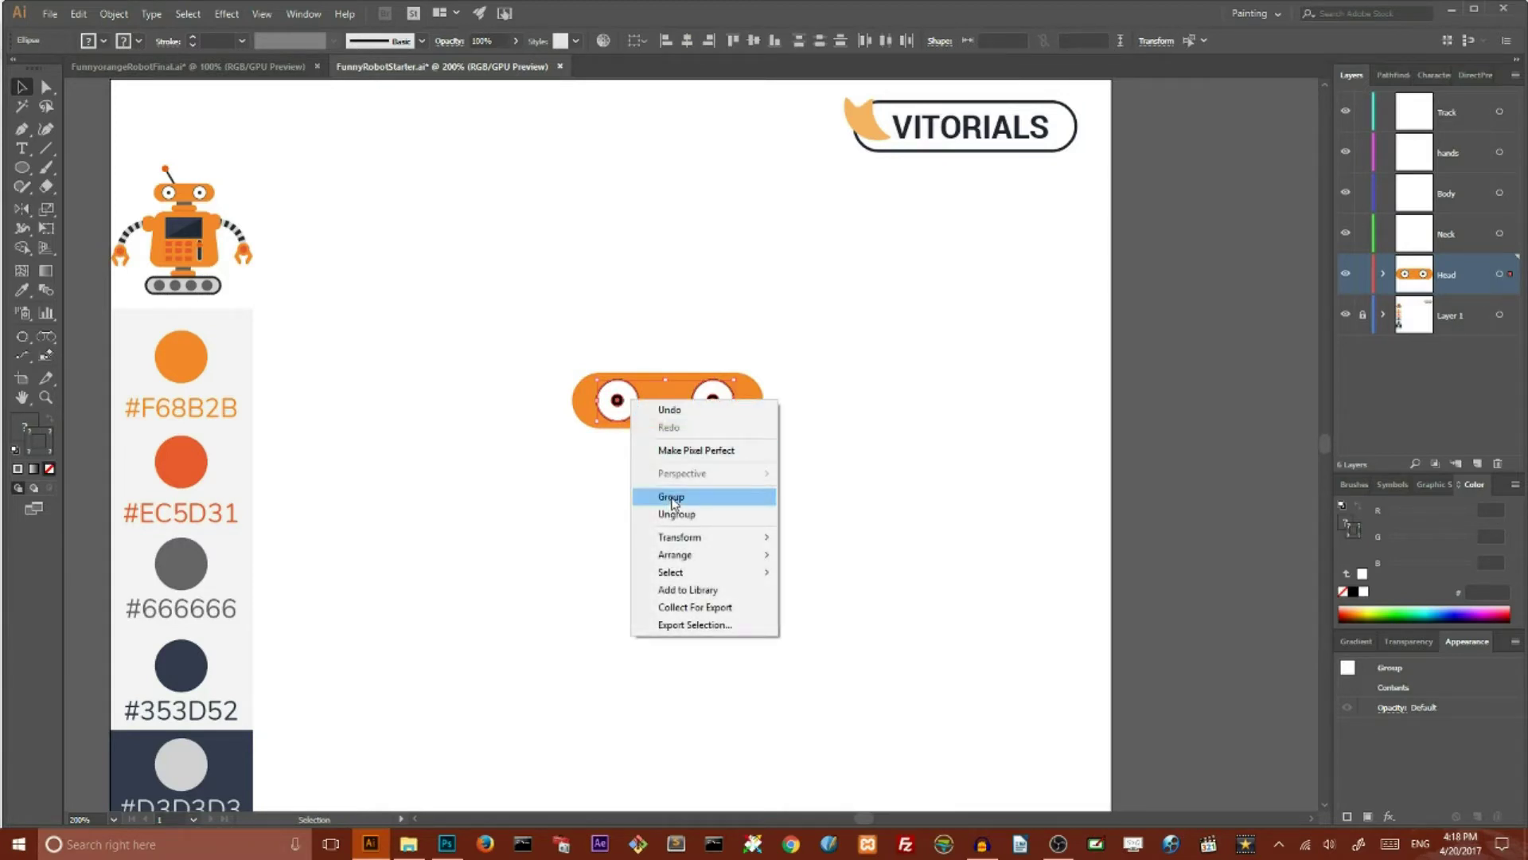
pyautogui.click(671, 496)
pyautogui.keyDown('shift'); pyautogui.click(667, 412); pyautogui.keyUp('shift')
# - Draw a slanted antenna line about 21 px wide and 33 px high, running from above the head down onto its upper edge
pyautogui.press('\\')
pyautogui.moveTo(164, 167); pyautogui.dragTo(518, 163)
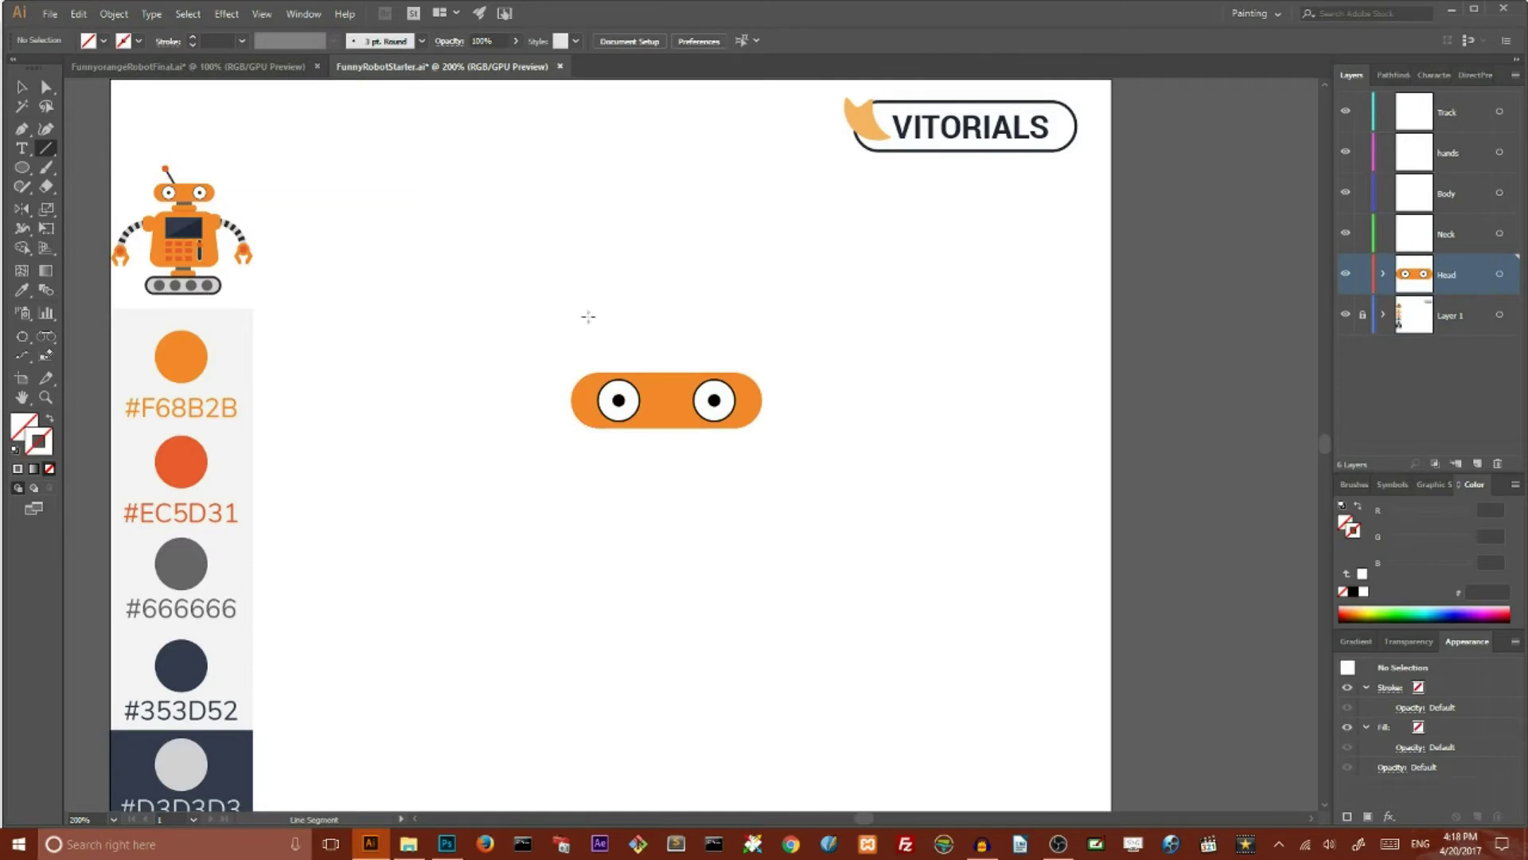
pyautogui.moveTo(598, 308); pyautogui.dragTo(650, 381)
pyautogui.moveTo(592, 330)
pyautogui.mouseDown()
pyautogui.moveTo(655, 391)
pyautogui.moveTo(626, 382)
pyautogui.mouseUp()
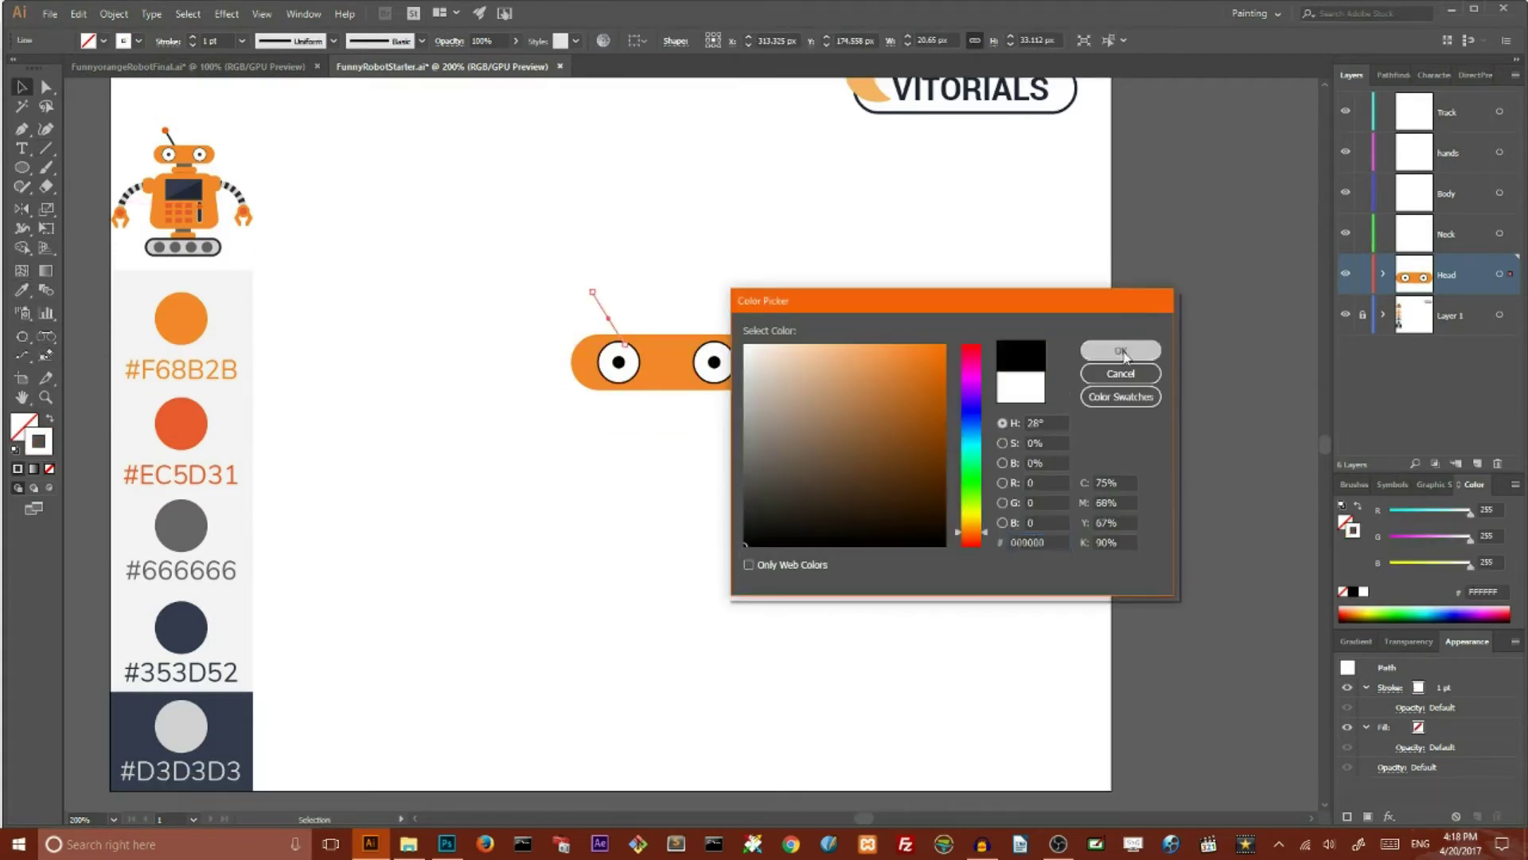
# - Set the antenna line's stroke to black (#000000) with a weight of 2 pt
pyautogui.click(1121, 350)
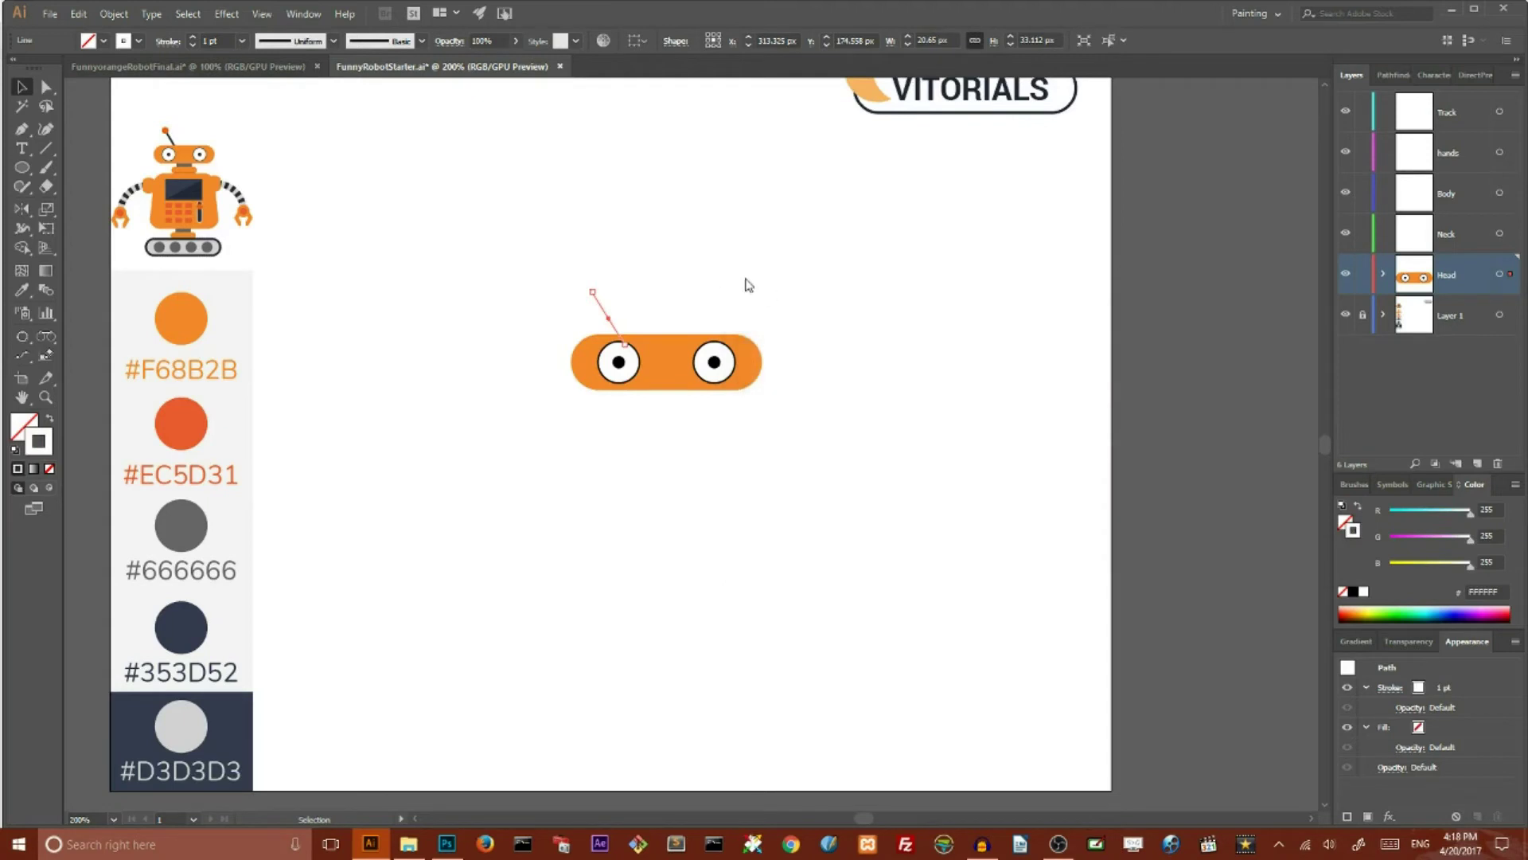
pyautogui.click(192, 36)
pyautogui.click(192, 37)
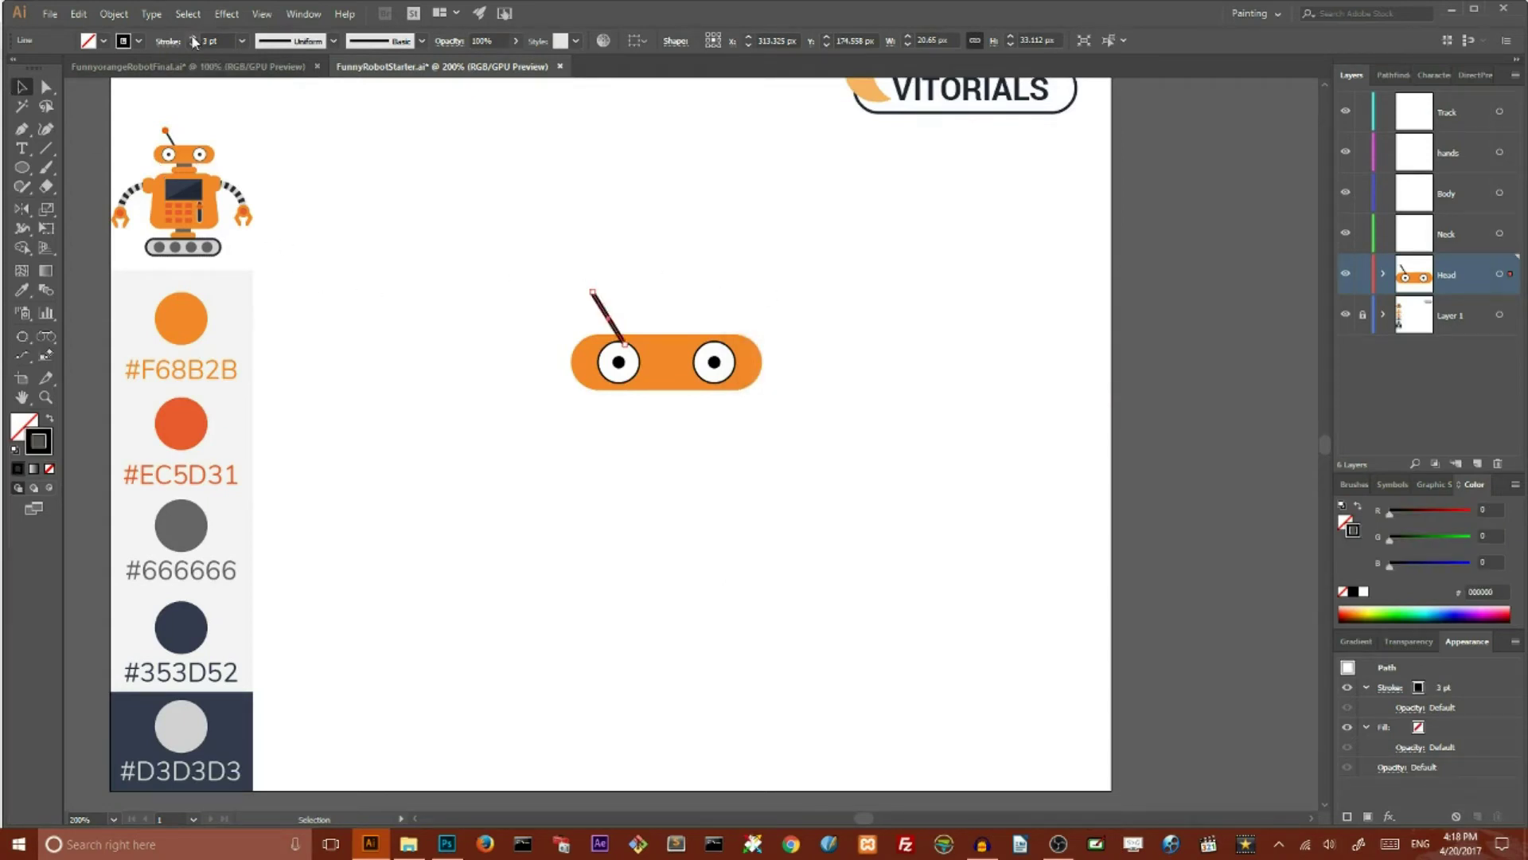
pyautogui.click(193, 45)
# - Send the antenna line to the back, behind the orange head, and deselect it
pyautogui.click(112, 14)
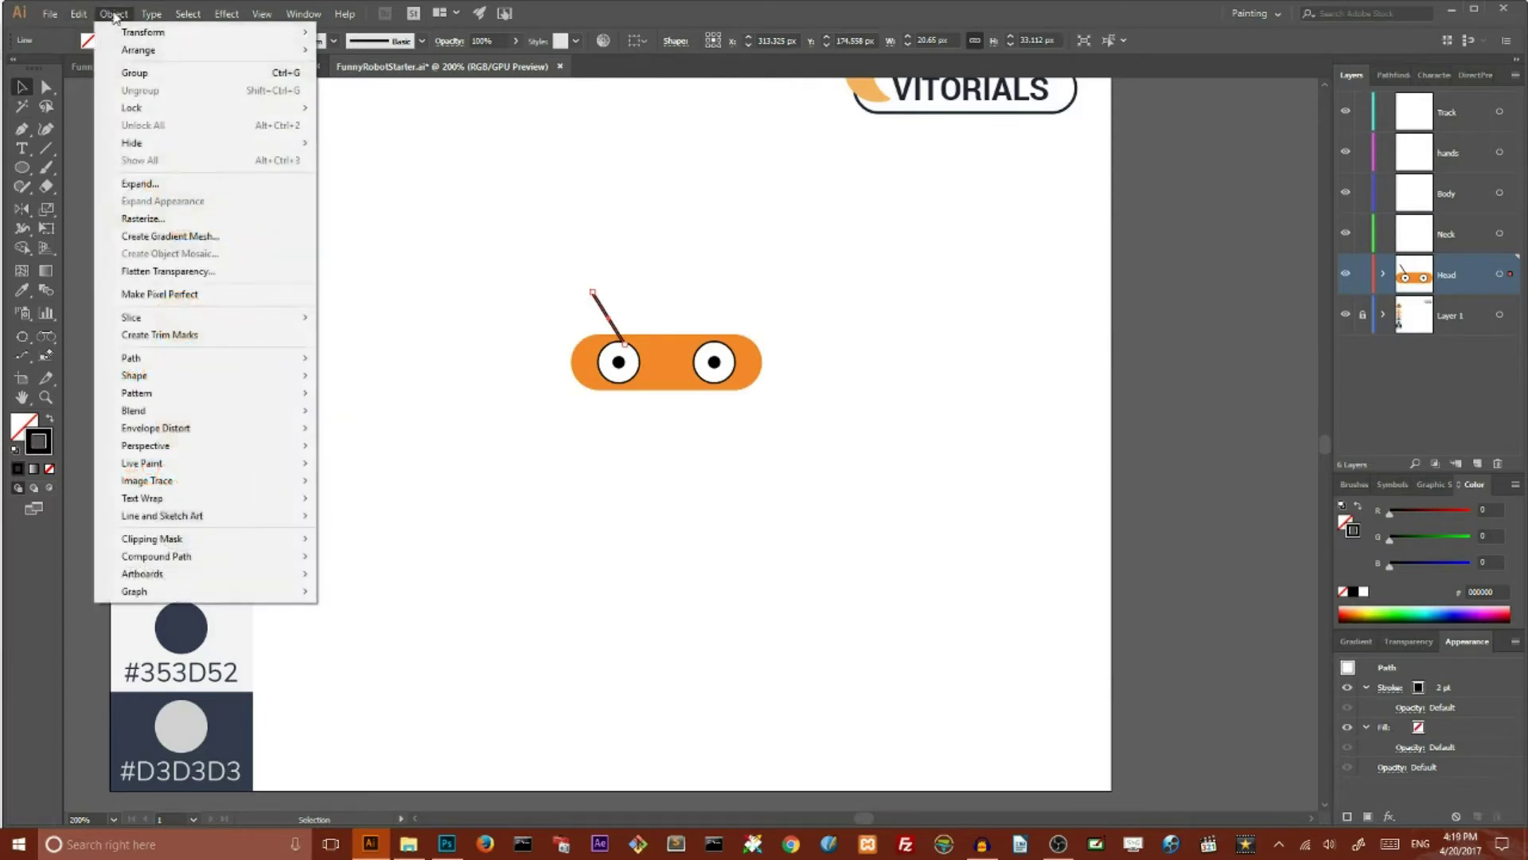
pyautogui.moveTo(143, 54)
pyautogui.click(430, 104)
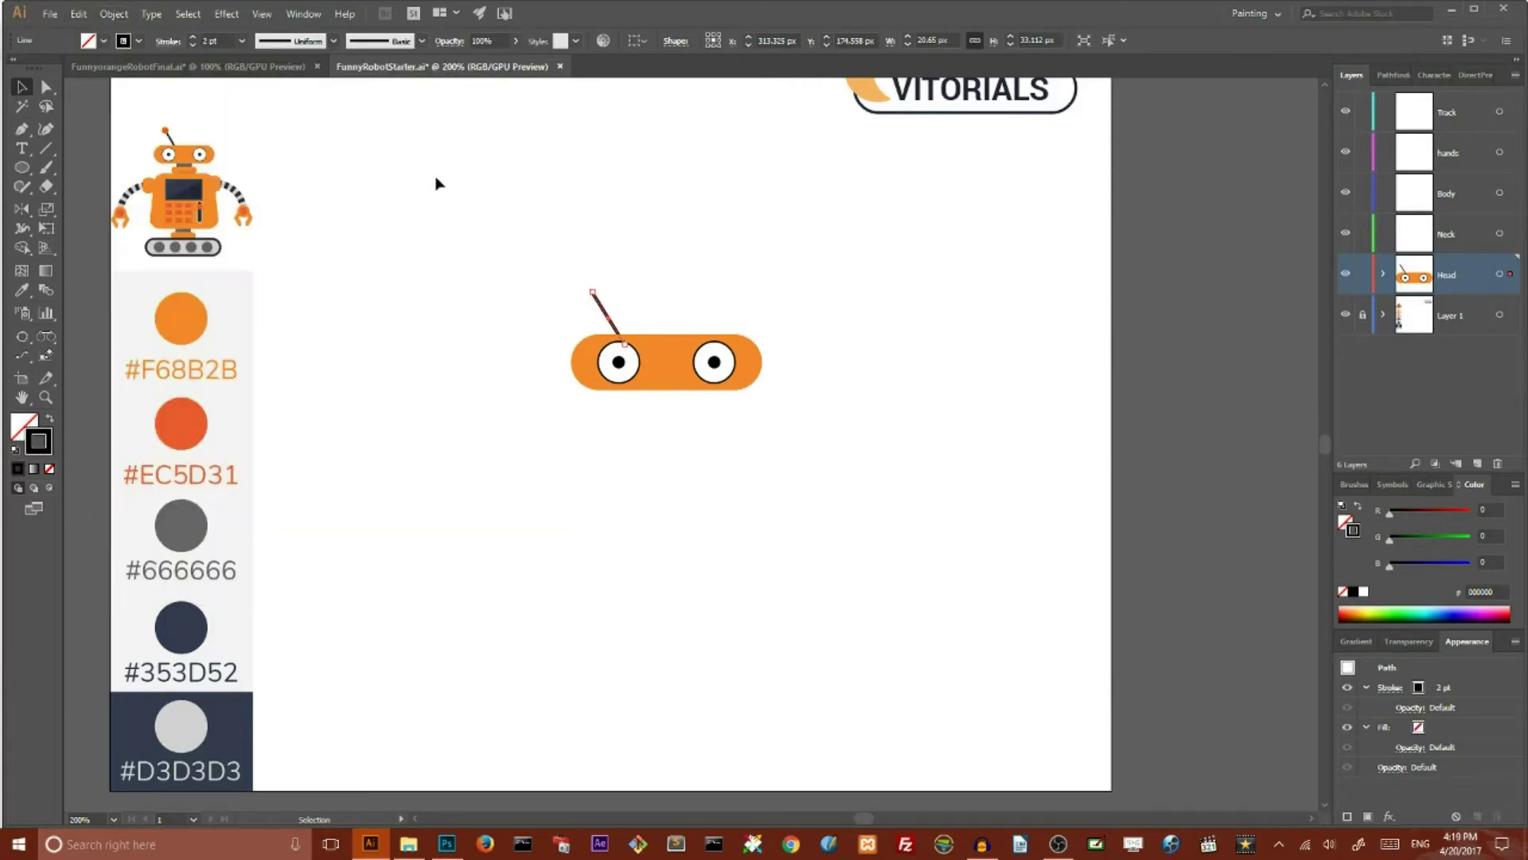
pyautogui.click(414, 195)
# - Draw a circle about 12 px across centred on the antenna's tip, coloured with the #EC5D31 palette swatch
pyautogui.moveTo(21, 167); pyautogui.dragTo(67, 204)
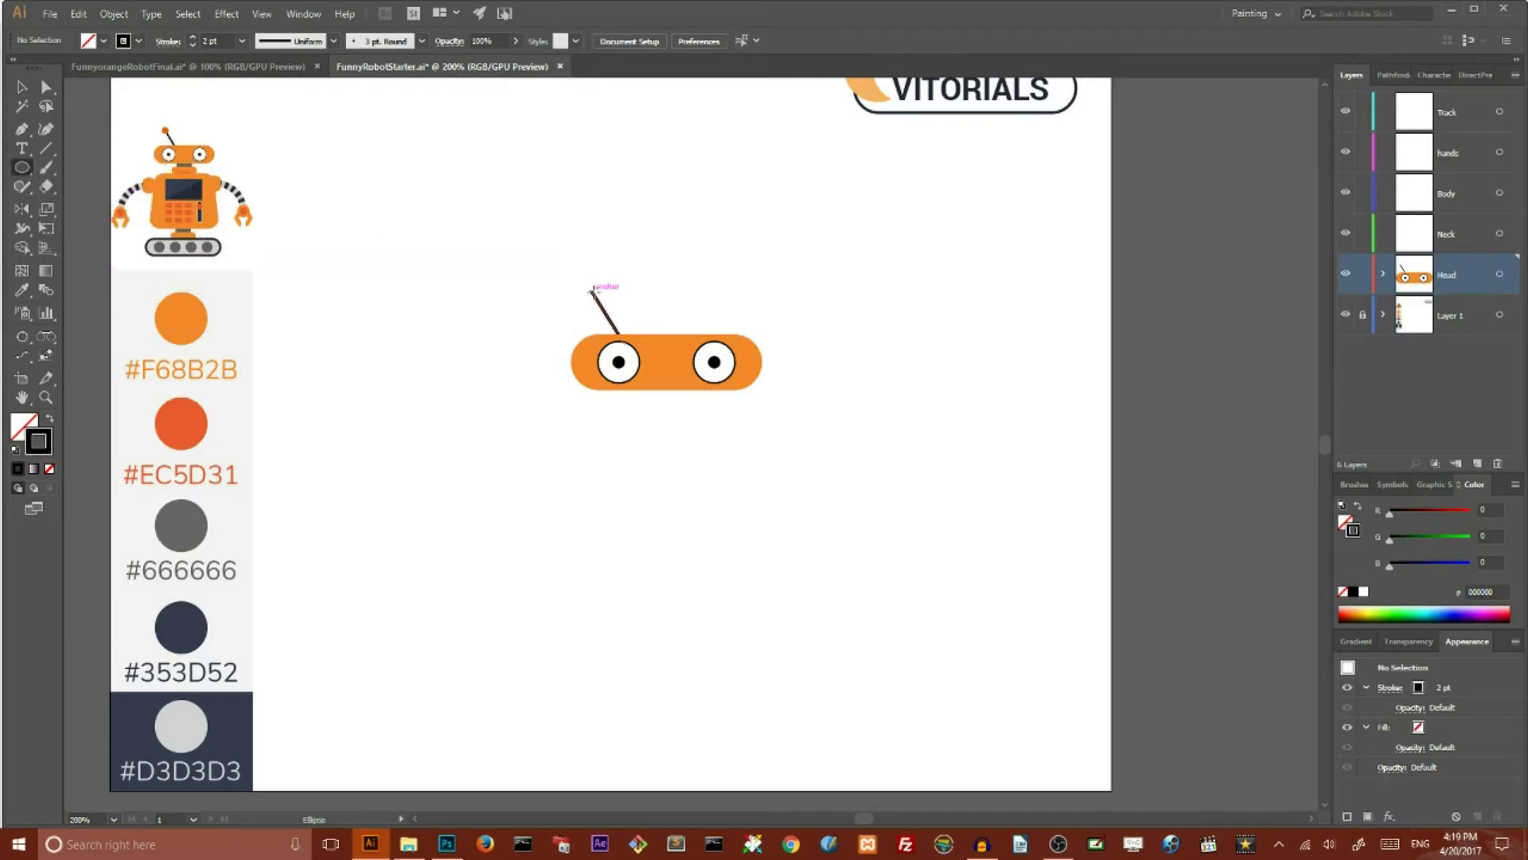
pyautogui.moveTo(590, 290); pyautogui.dragTo(593, 296)
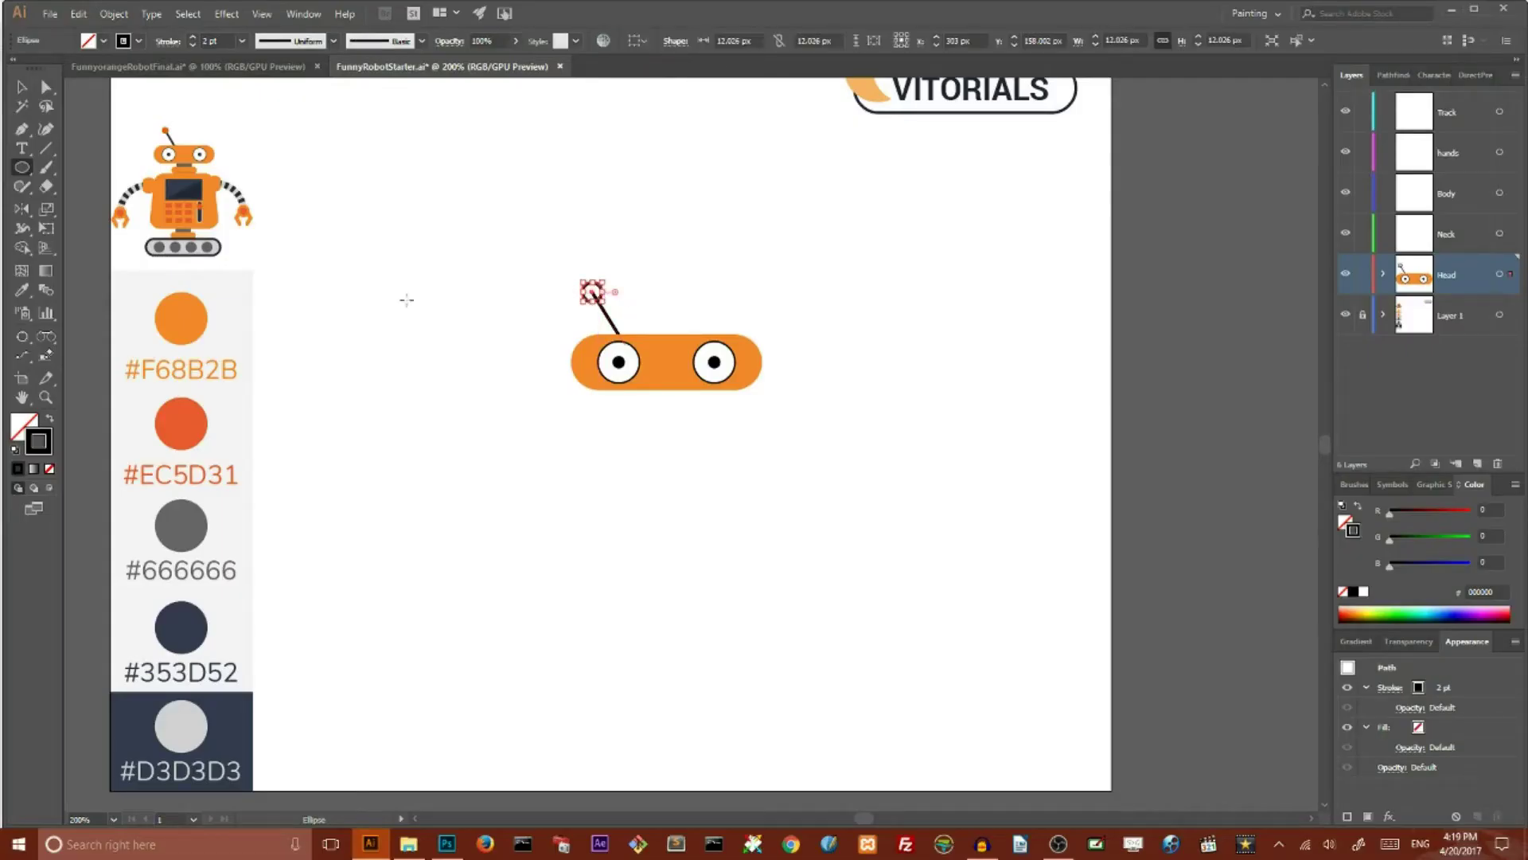
pyautogui.click(21, 289)
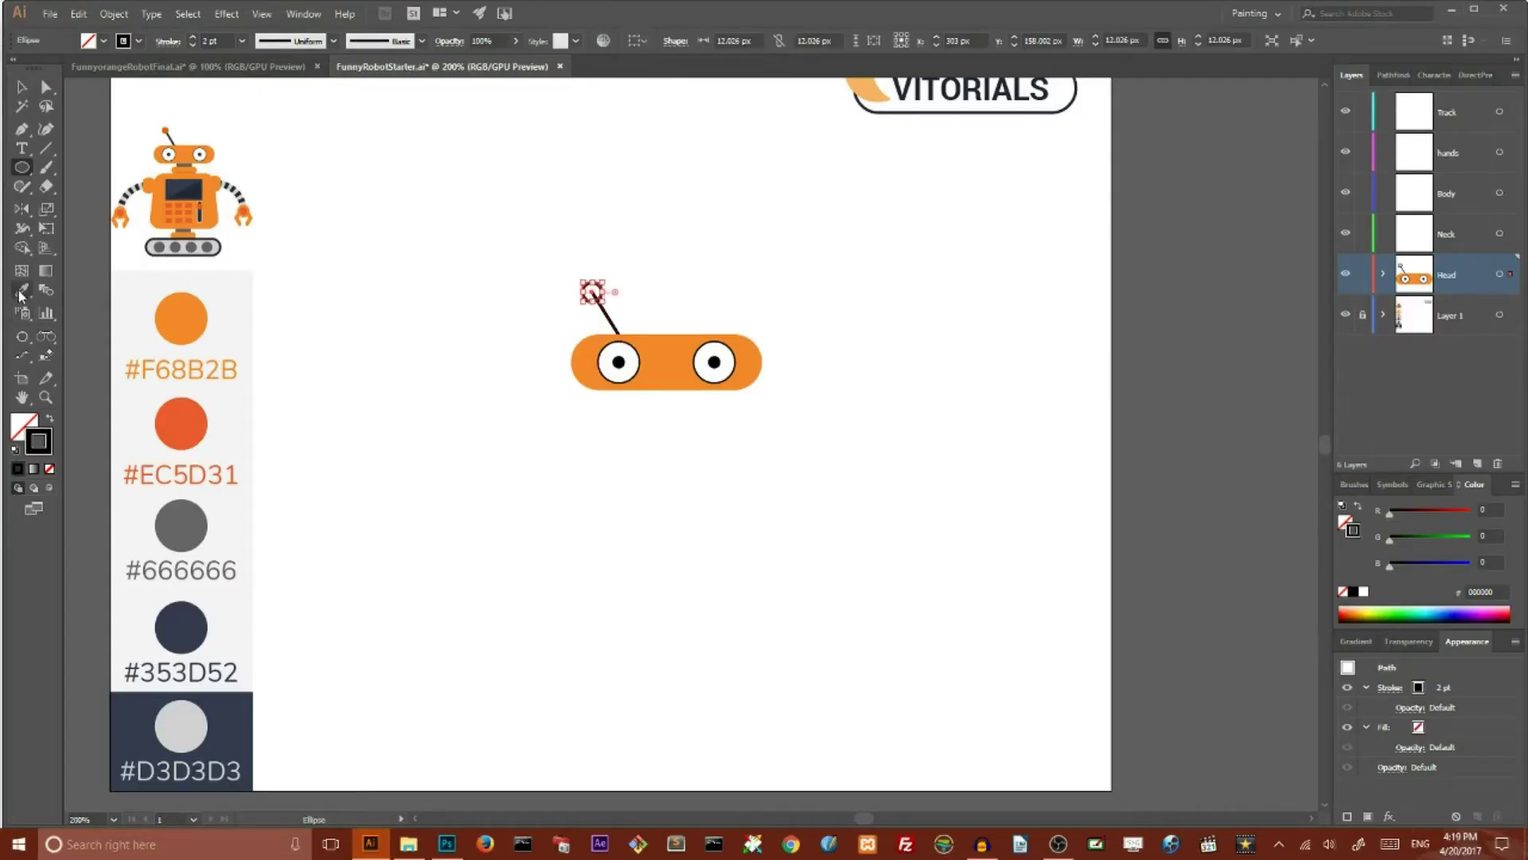
pyautogui.click(187, 403)
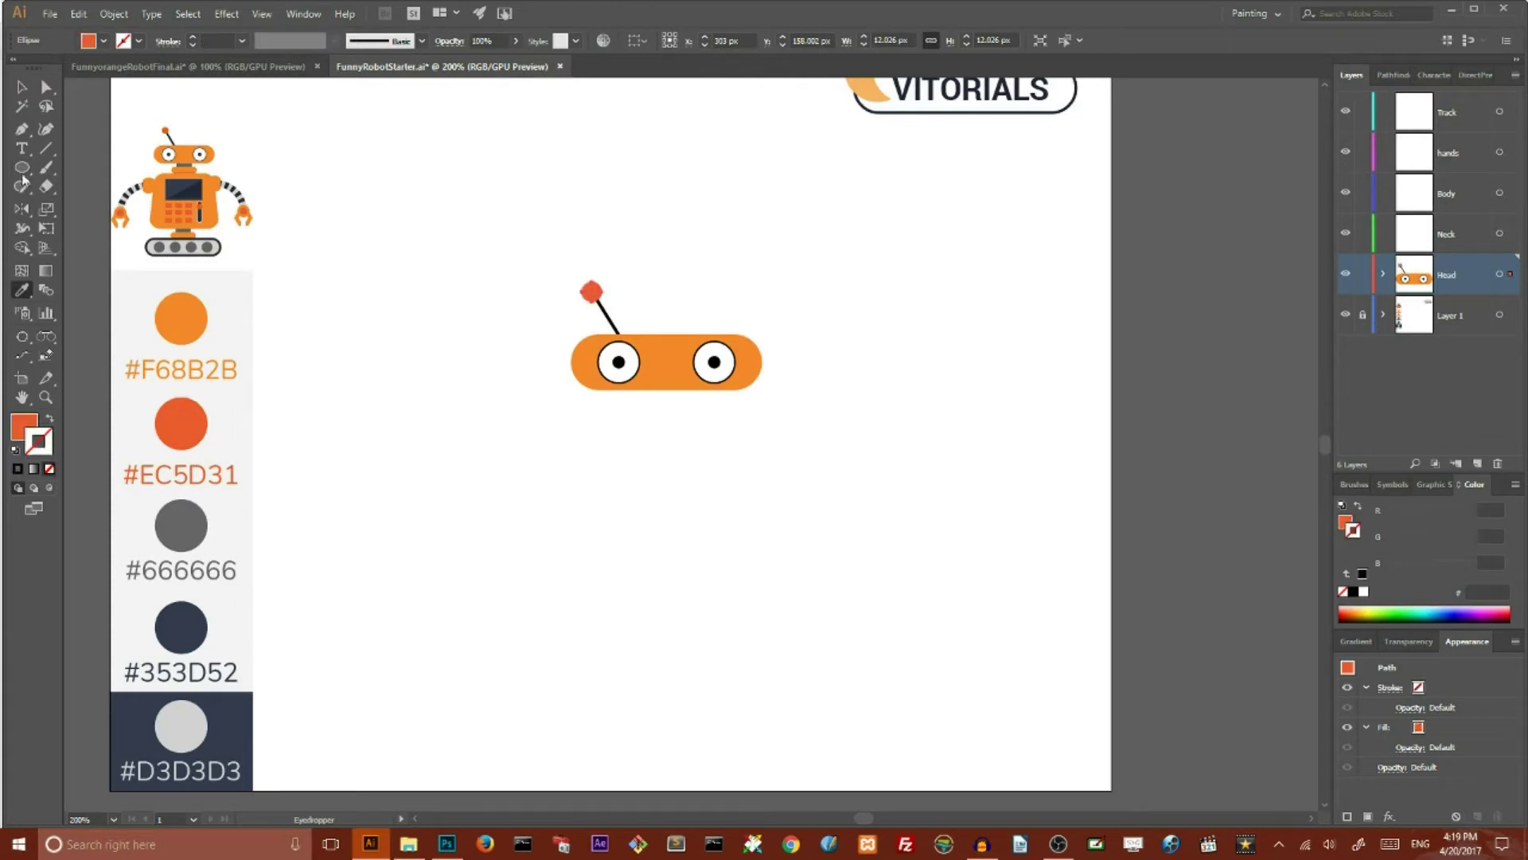
# - Group the whole head: orange shape, eyes, antenna line and antenna ball
pyautogui.click(21, 85)
pyautogui.click(384, 205)
pyautogui.moveTo(513, 221); pyautogui.dragTo(814, 422)
pyautogui.rightClick(668, 353)
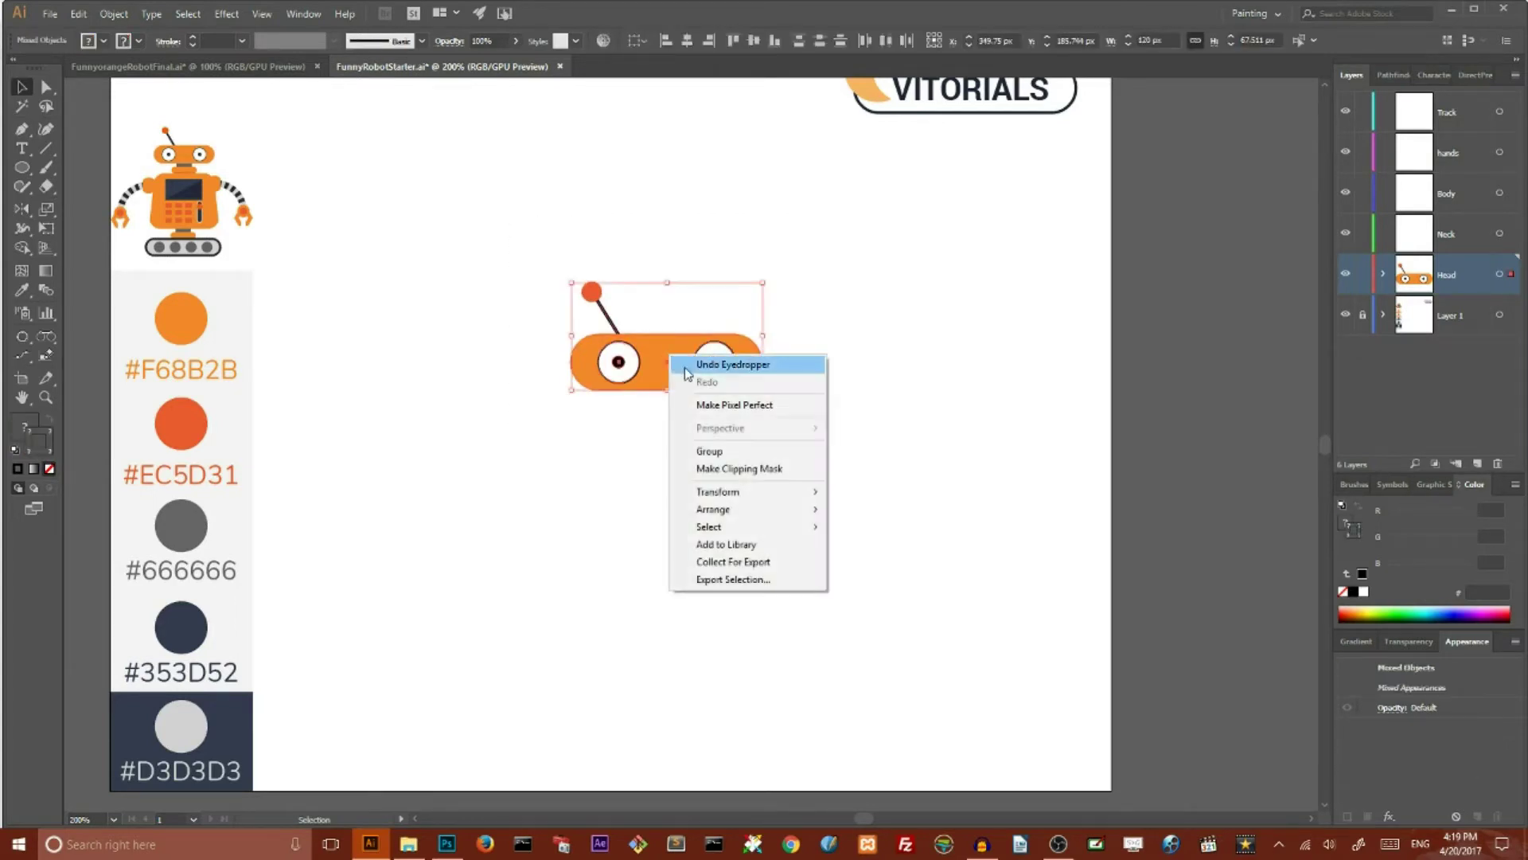
pyautogui.click(717, 453)
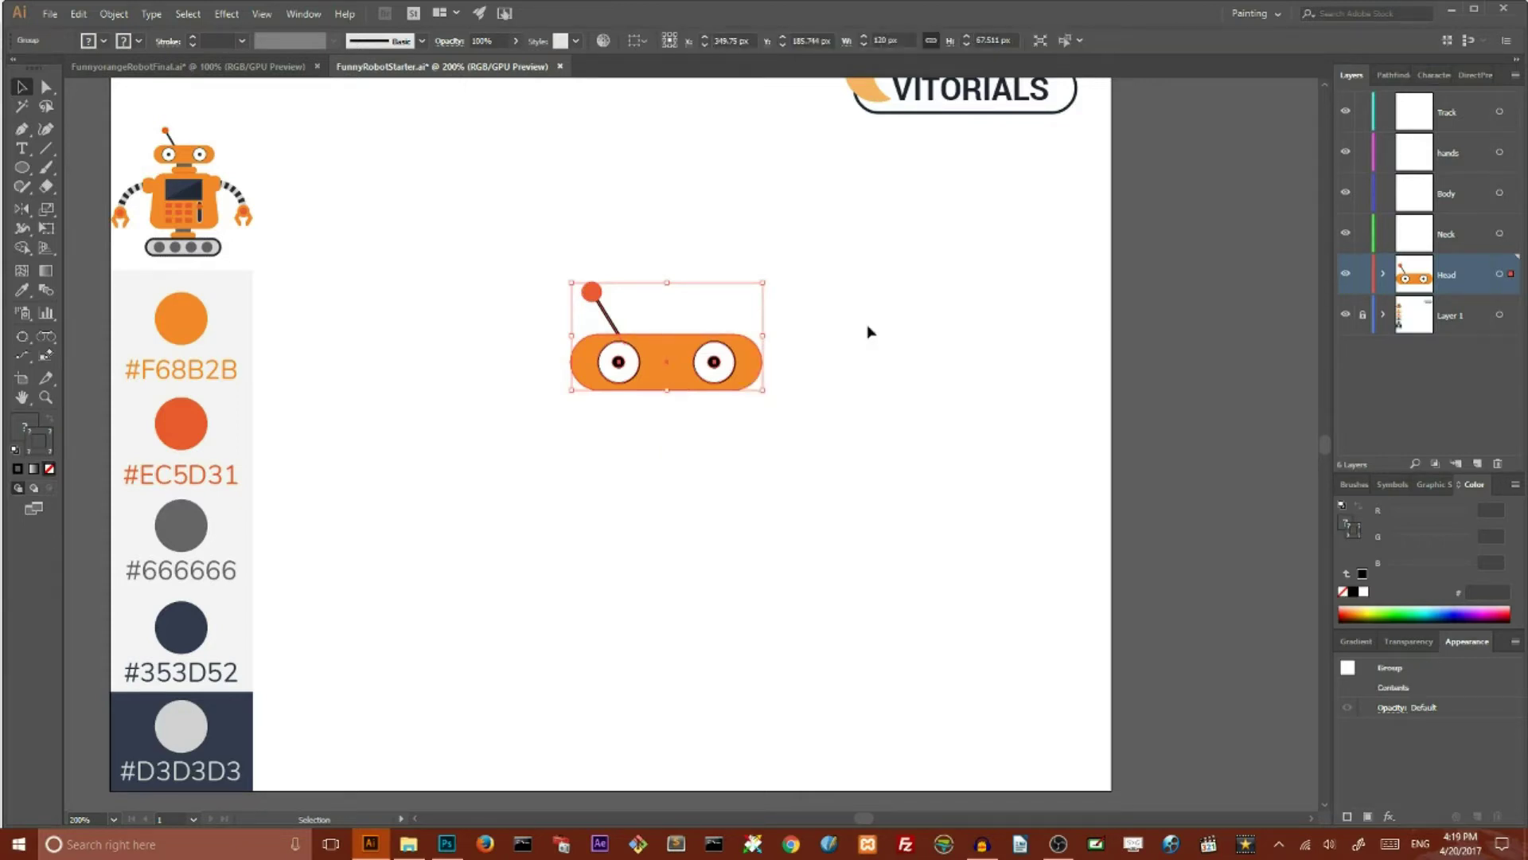
# - On the Neck layer, draw a rectangle about 43 px wide and 10 px high just below the head, coloured with the #666666 swatch
pyautogui.click(1470, 234)
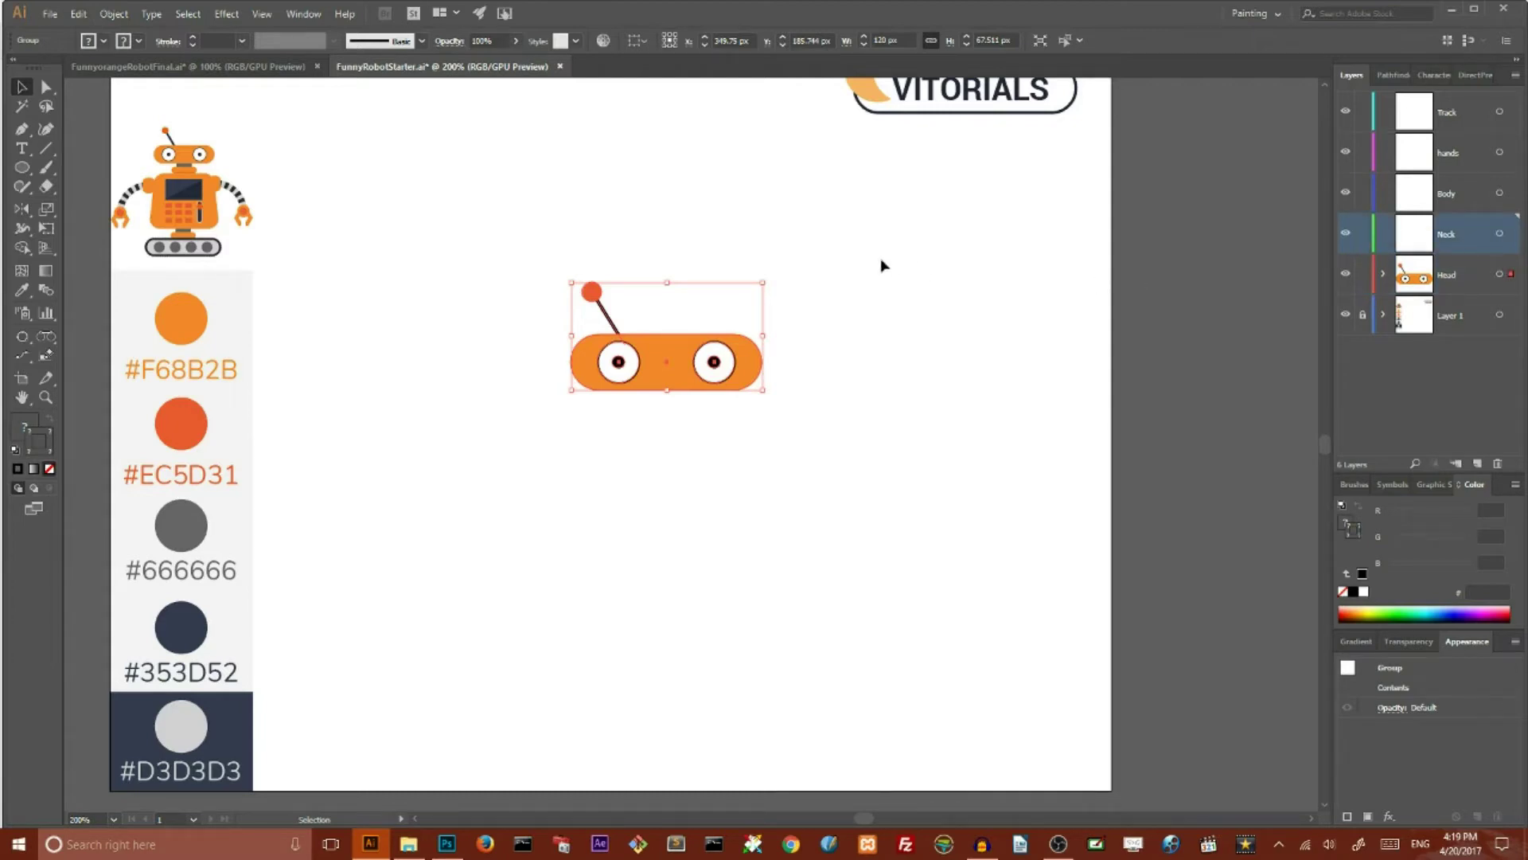
pyautogui.click(853, 259)
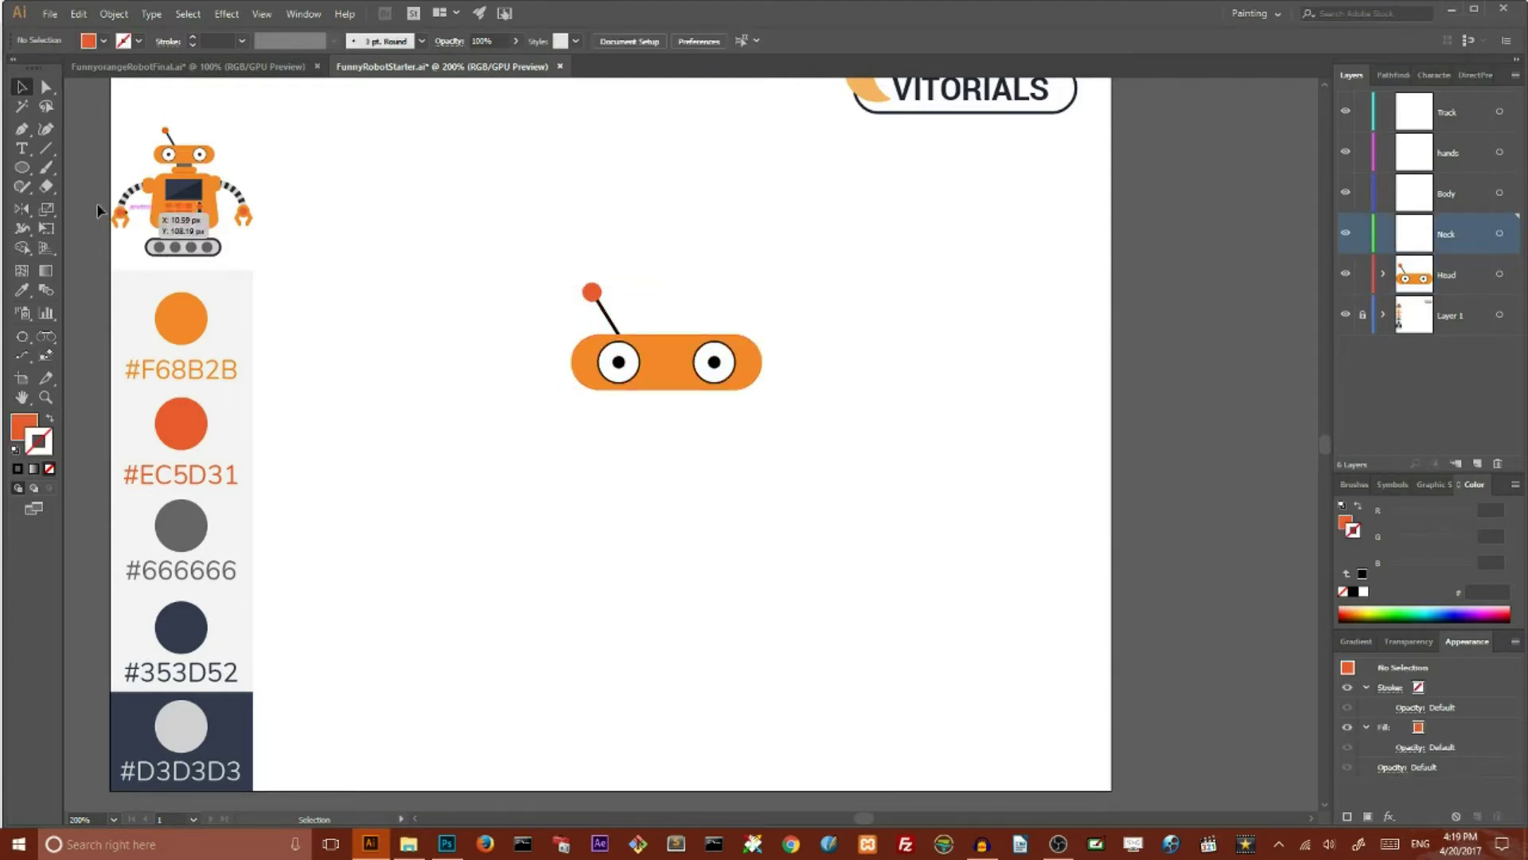
pyautogui.moveTo(17, 170); pyautogui.dragTo(79, 168)
pyautogui.moveTo(624, 393); pyautogui.dragTo(696, 409)
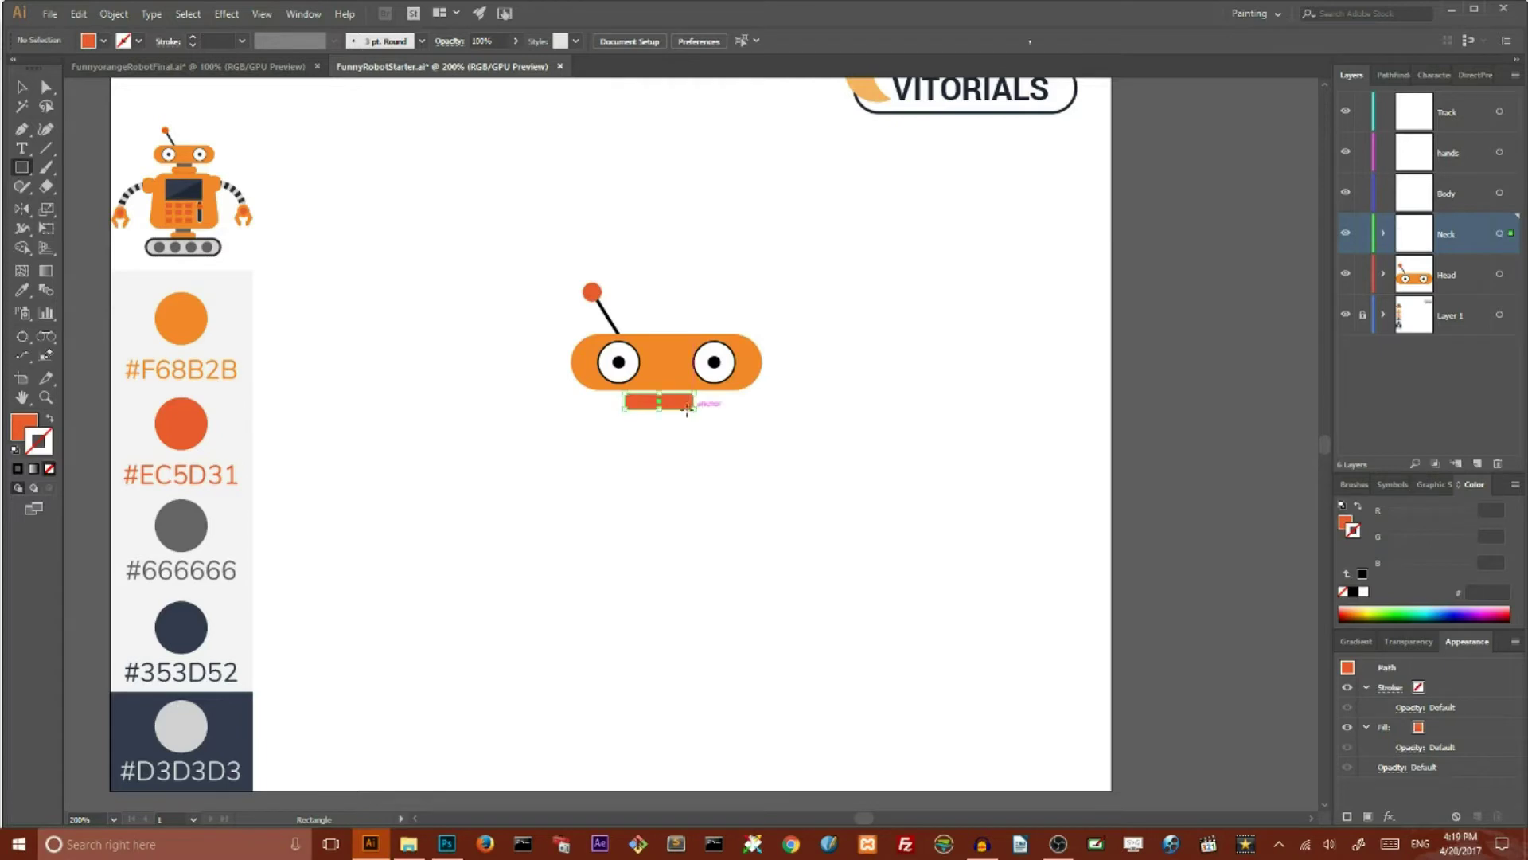
pyautogui.click(21, 290)
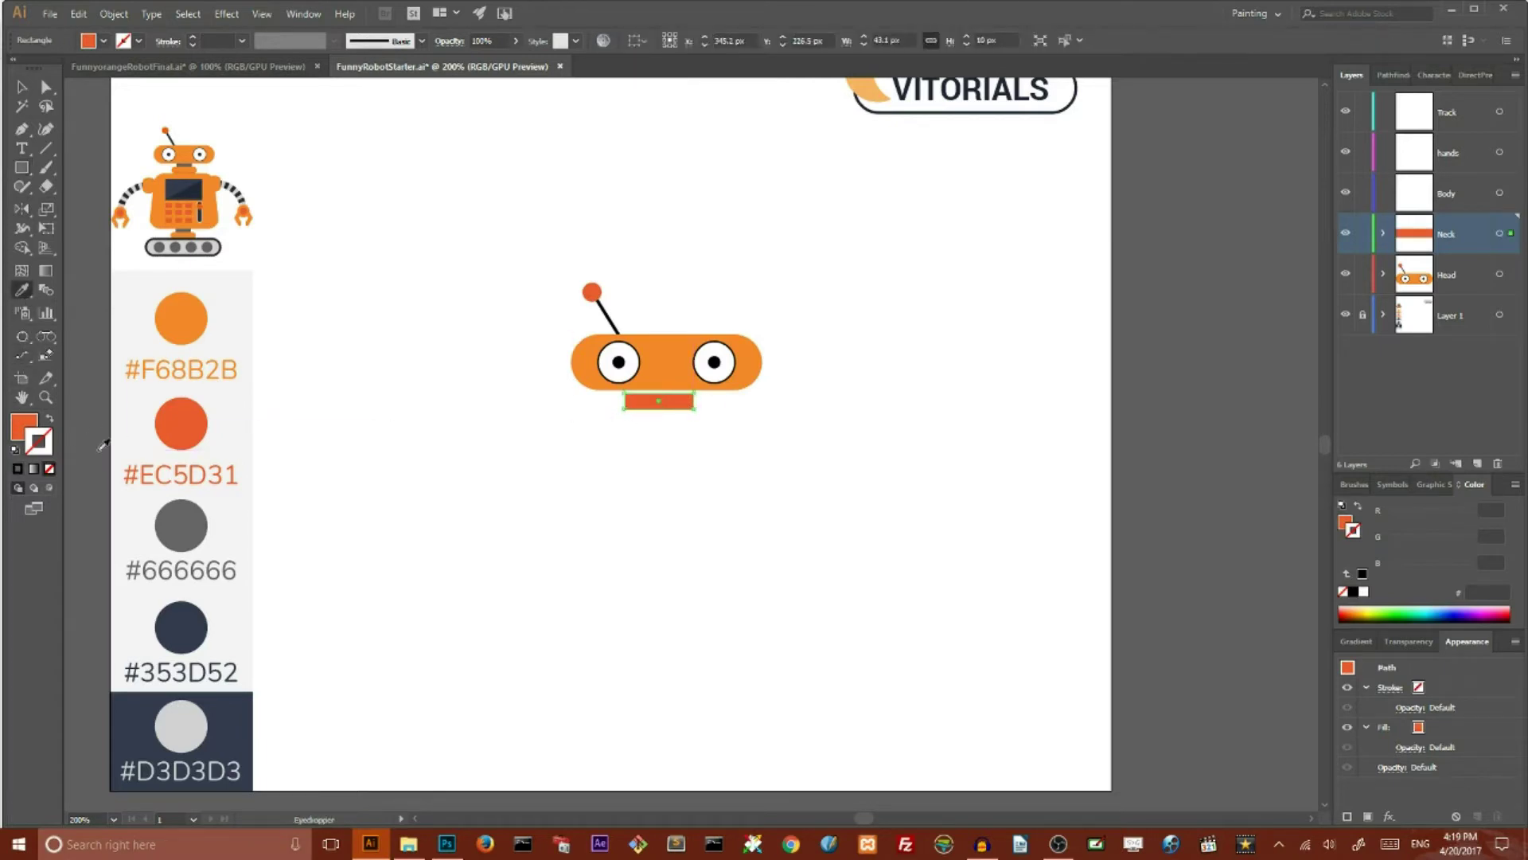
pyautogui.click(189, 514)
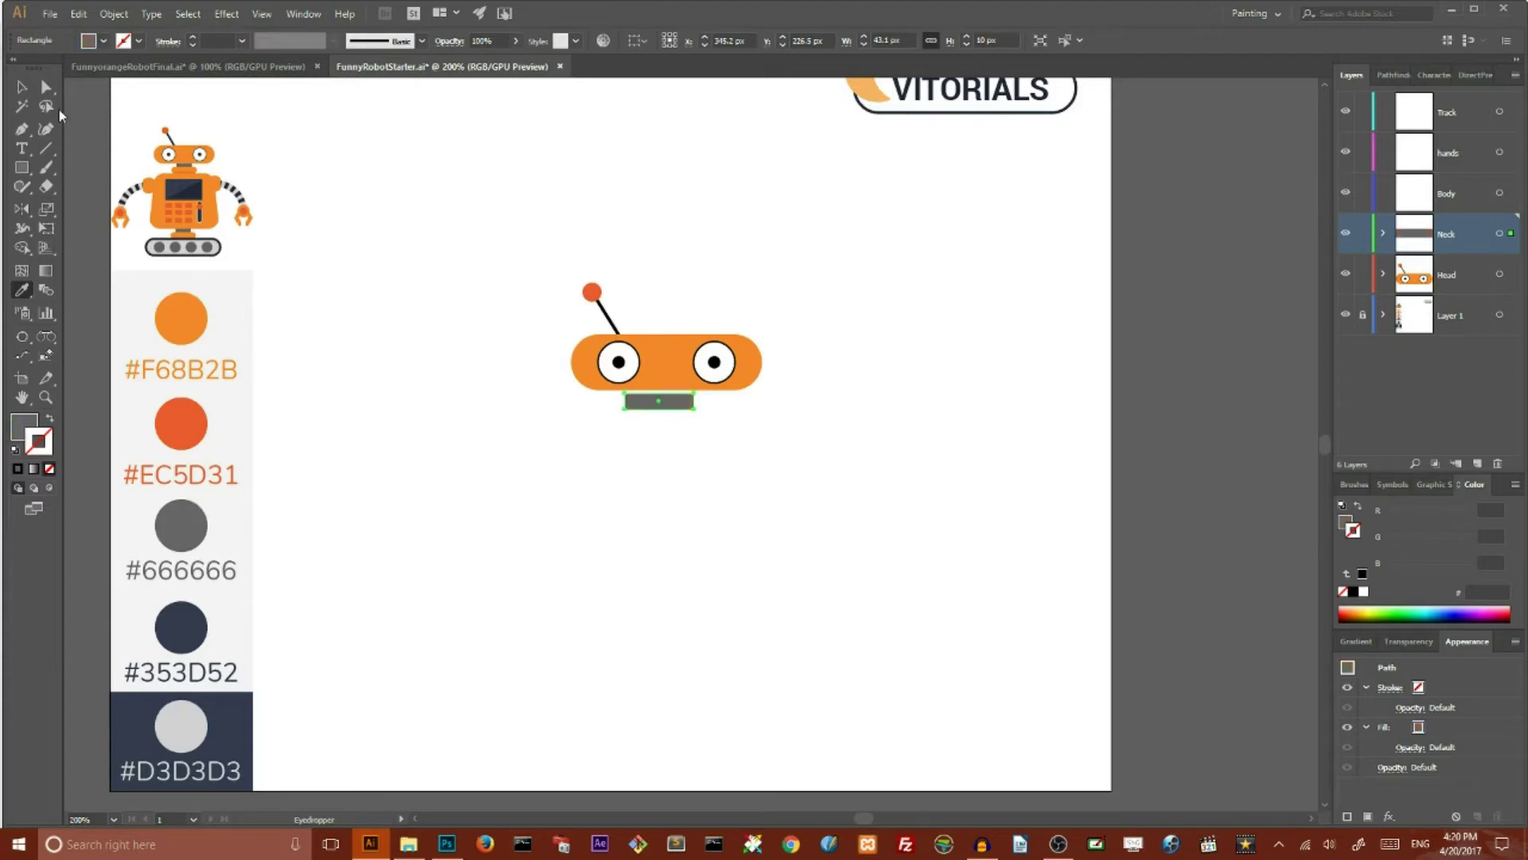
# - Align the head group and the grey neck rectangle to their horizontal centres, and deselect them
pyautogui.click(17, 87)
pyautogui.moveTo(540, 229); pyautogui.dragTo(797, 472)
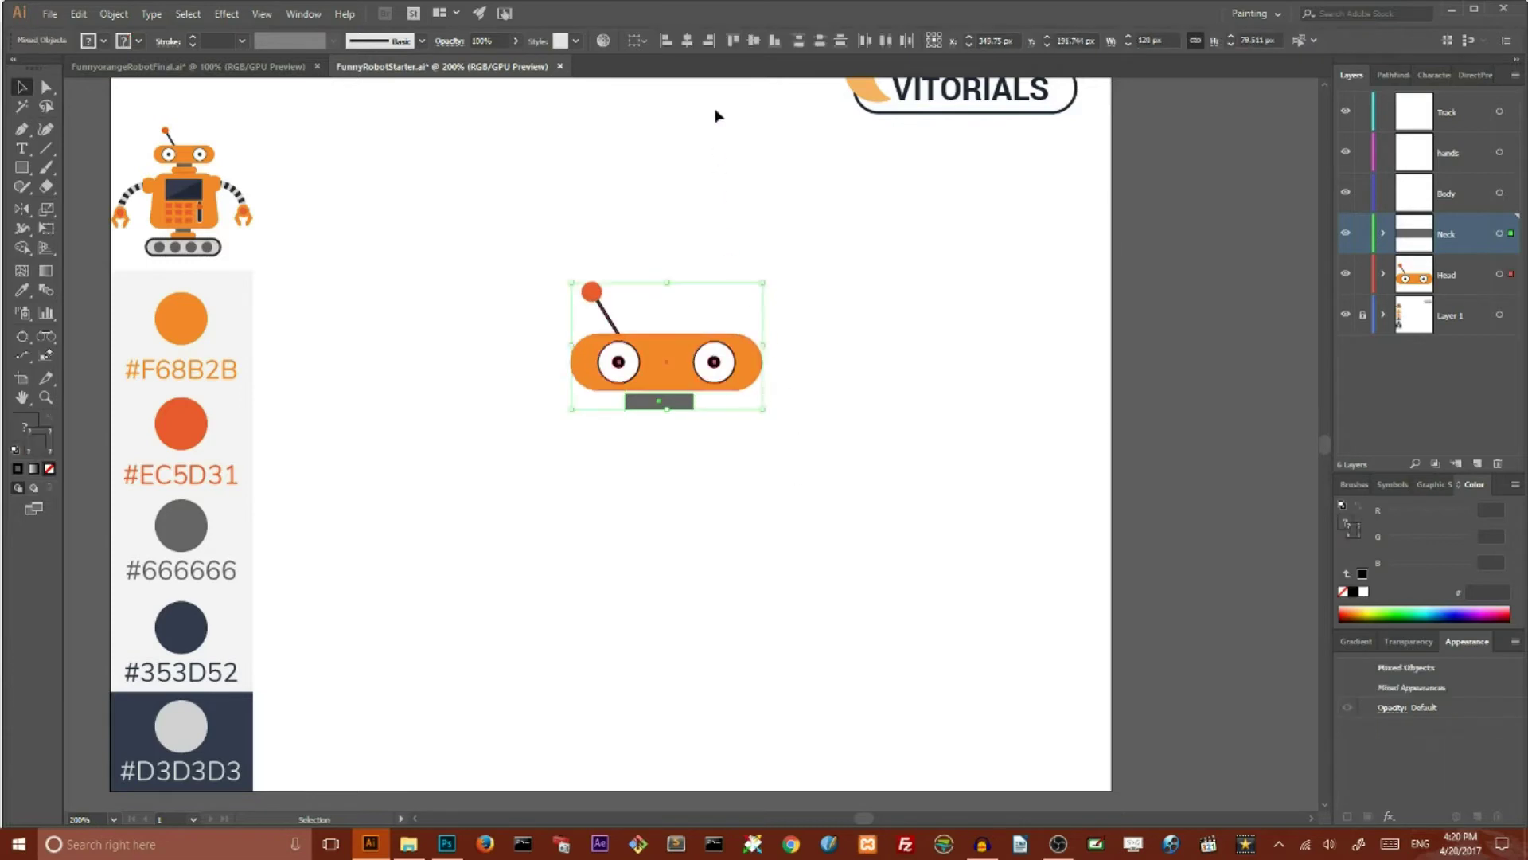
pyautogui.click(688, 41)
pyautogui.click(694, 190)
# - Move the grey neck rectangle straight up so it touches the underside of the head
pyautogui.click(669, 402)
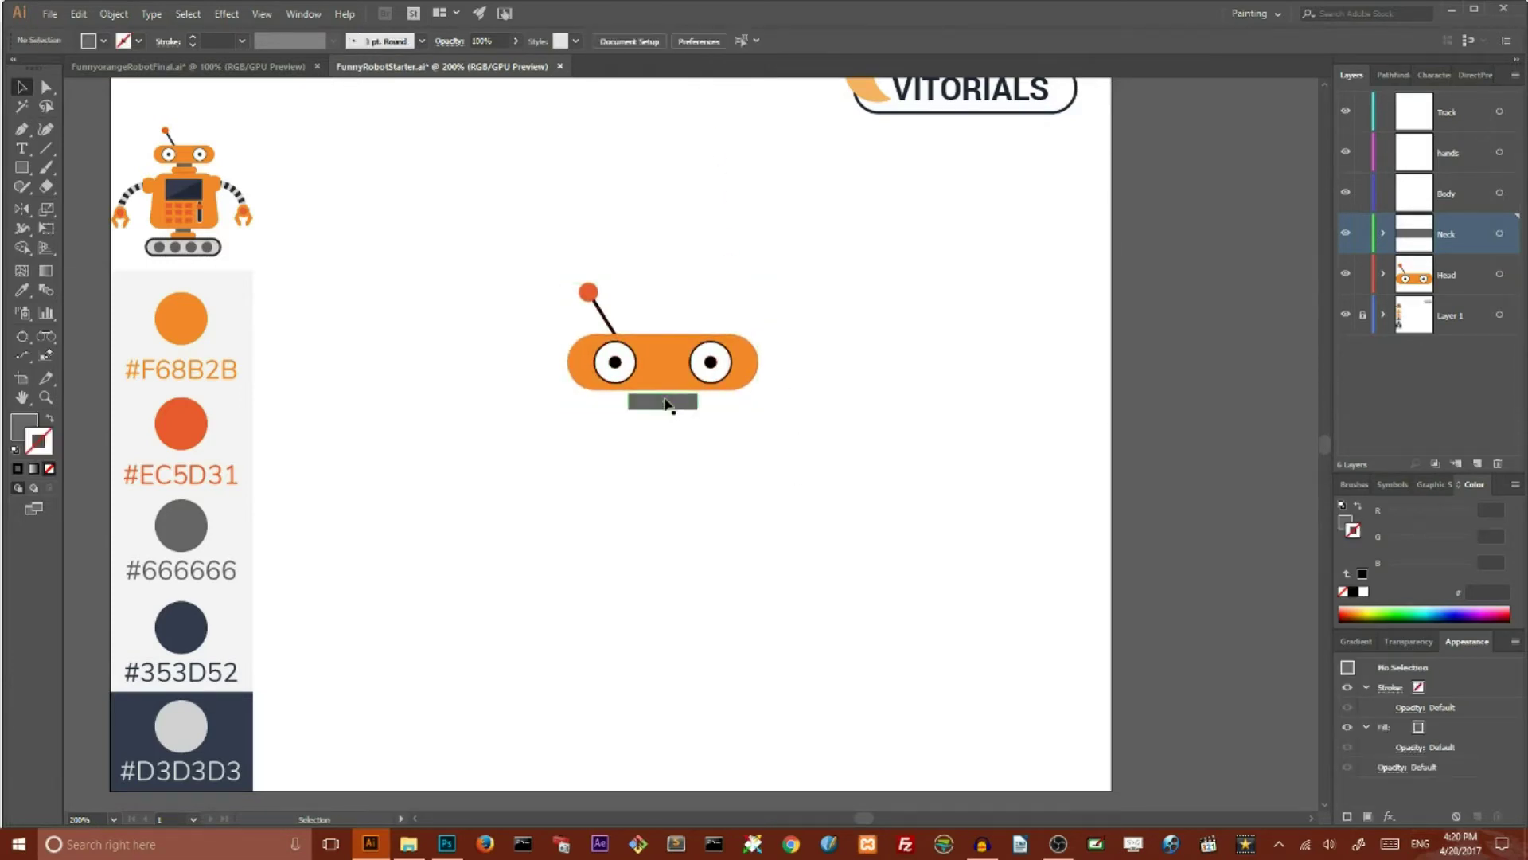
pyautogui.click(566, 423)
pyautogui.moveTo(664, 402); pyautogui.dragTo(667, 404)
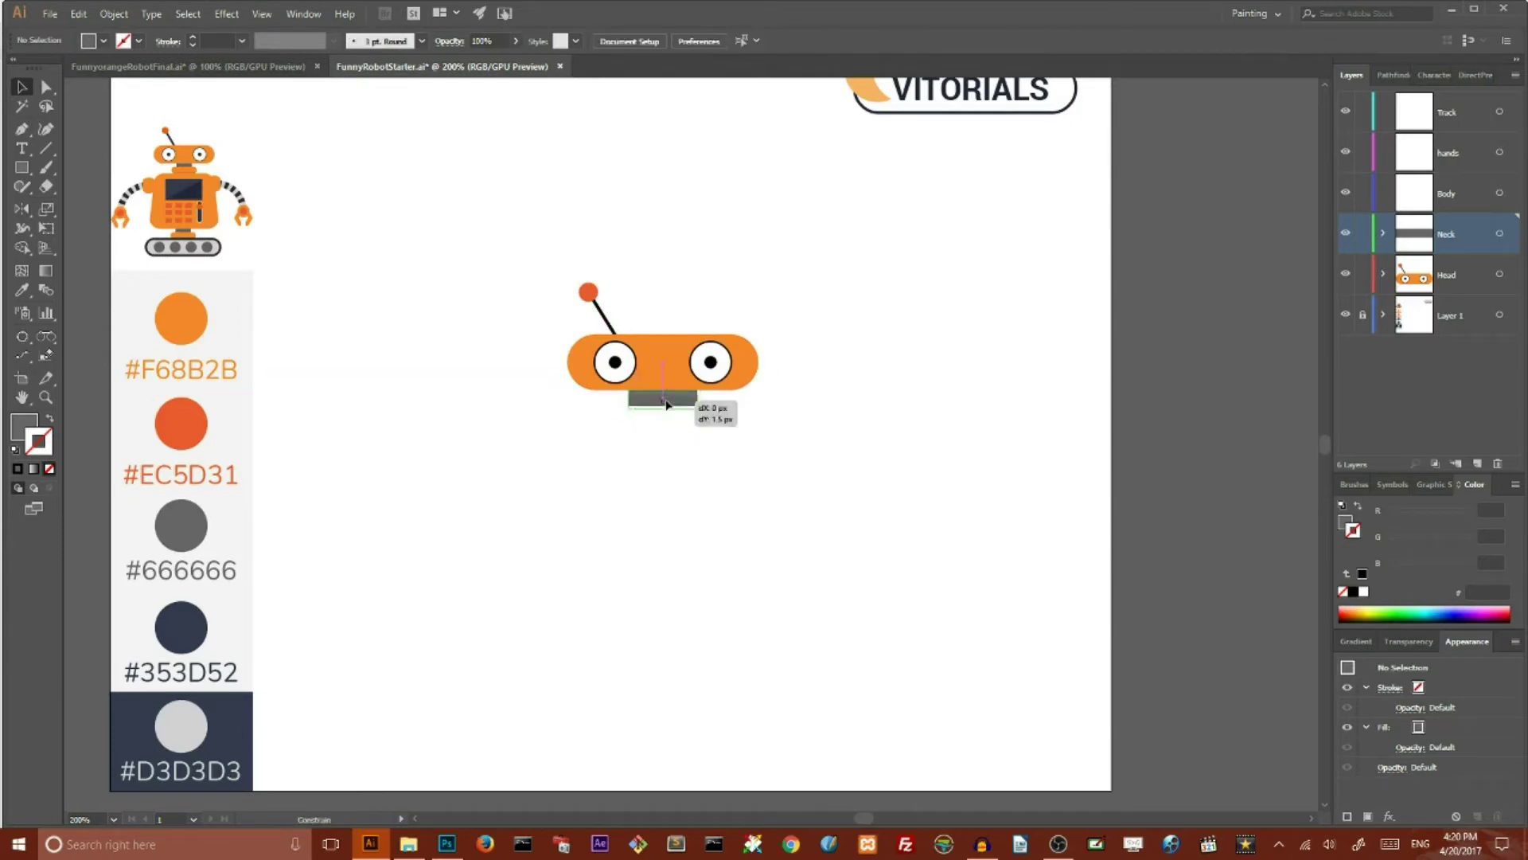
pyautogui.click(709, 433)
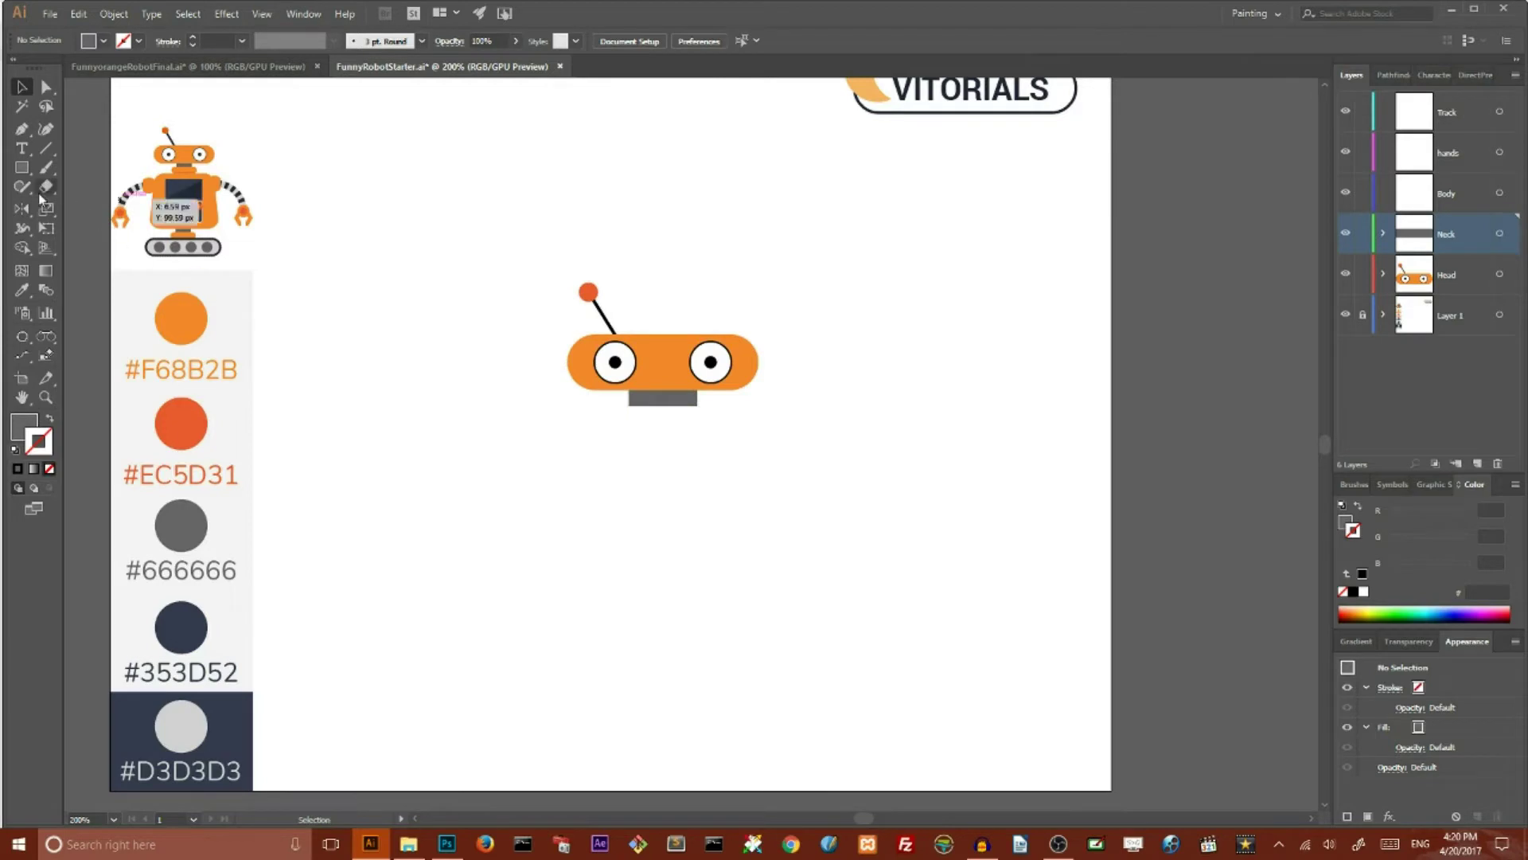
# - Draw a rounded rectangle about 60 px wide and 11.5 px high directly below the grey neck
pyautogui.click(24, 170)
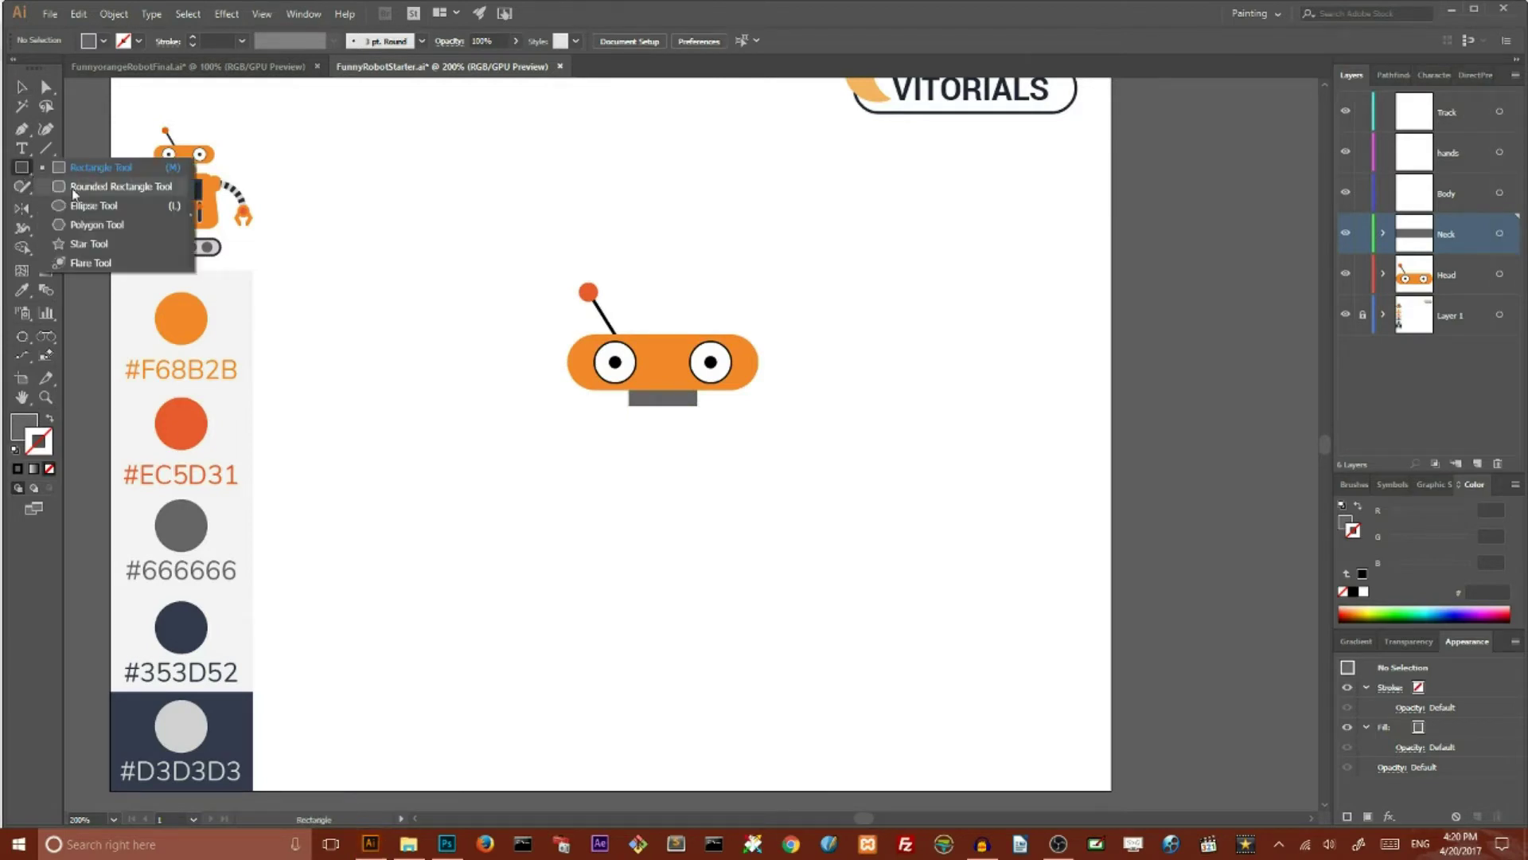
pyautogui.click(72, 188)
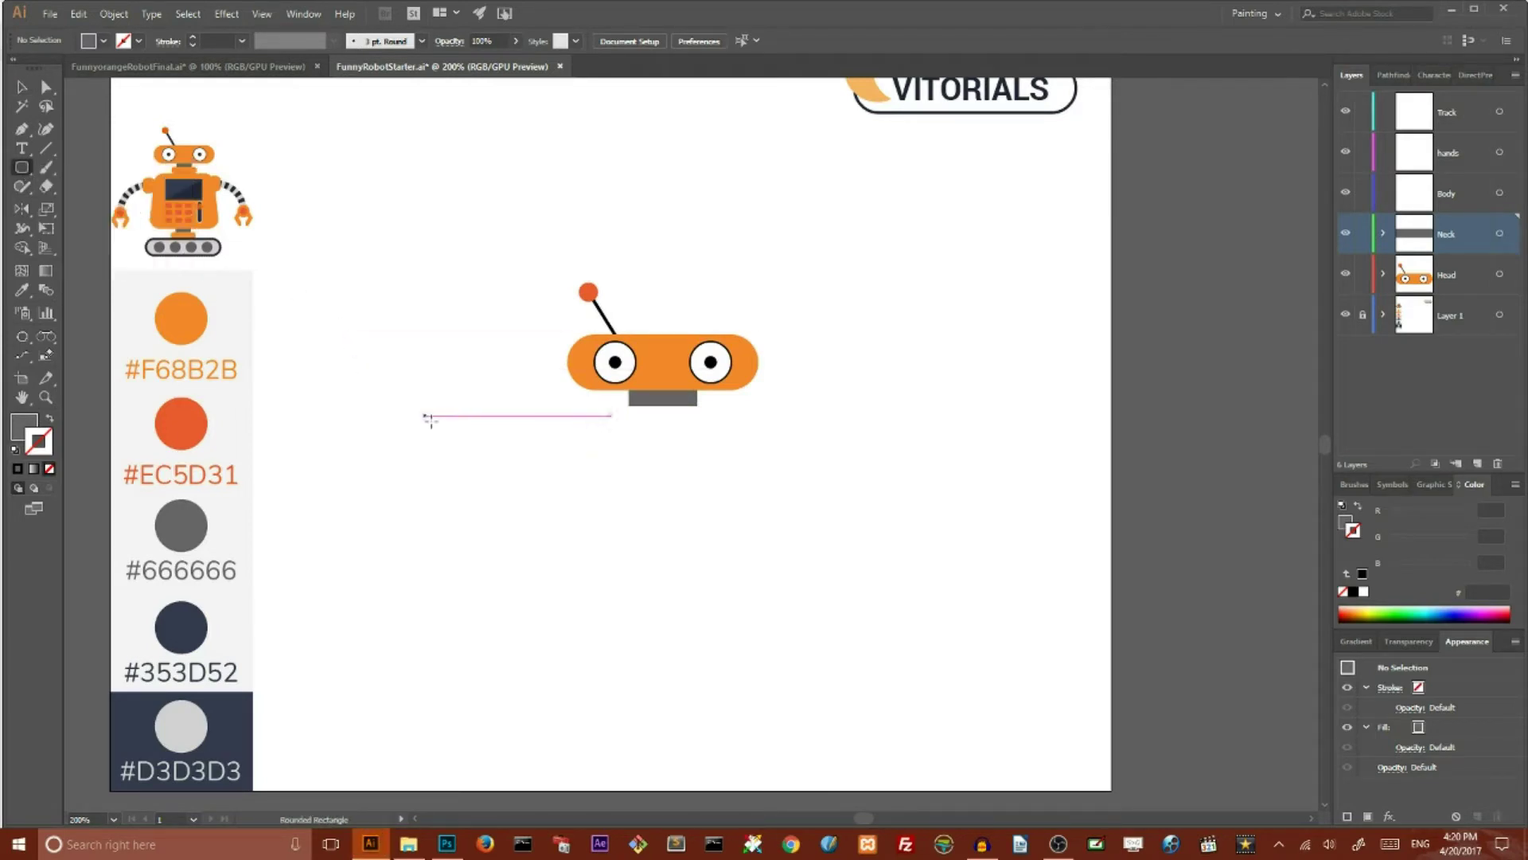
pyautogui.moveTo(615, 411)
pyautogui.mouseDown()
pyautogui.moveTo(711, 428)
pyautogui.moveTo(669, 426)
pyautogui.moveTo(775, 395)
pyautogui.moveTo(669, 414)
pyautogui.mouseUp()
pyautogui.press('v')
pyautogui.click(494, 410)
# - Colour the rounded rectangle with the #F68B2B palette swatch and deselect it
pyautogui.press('i')
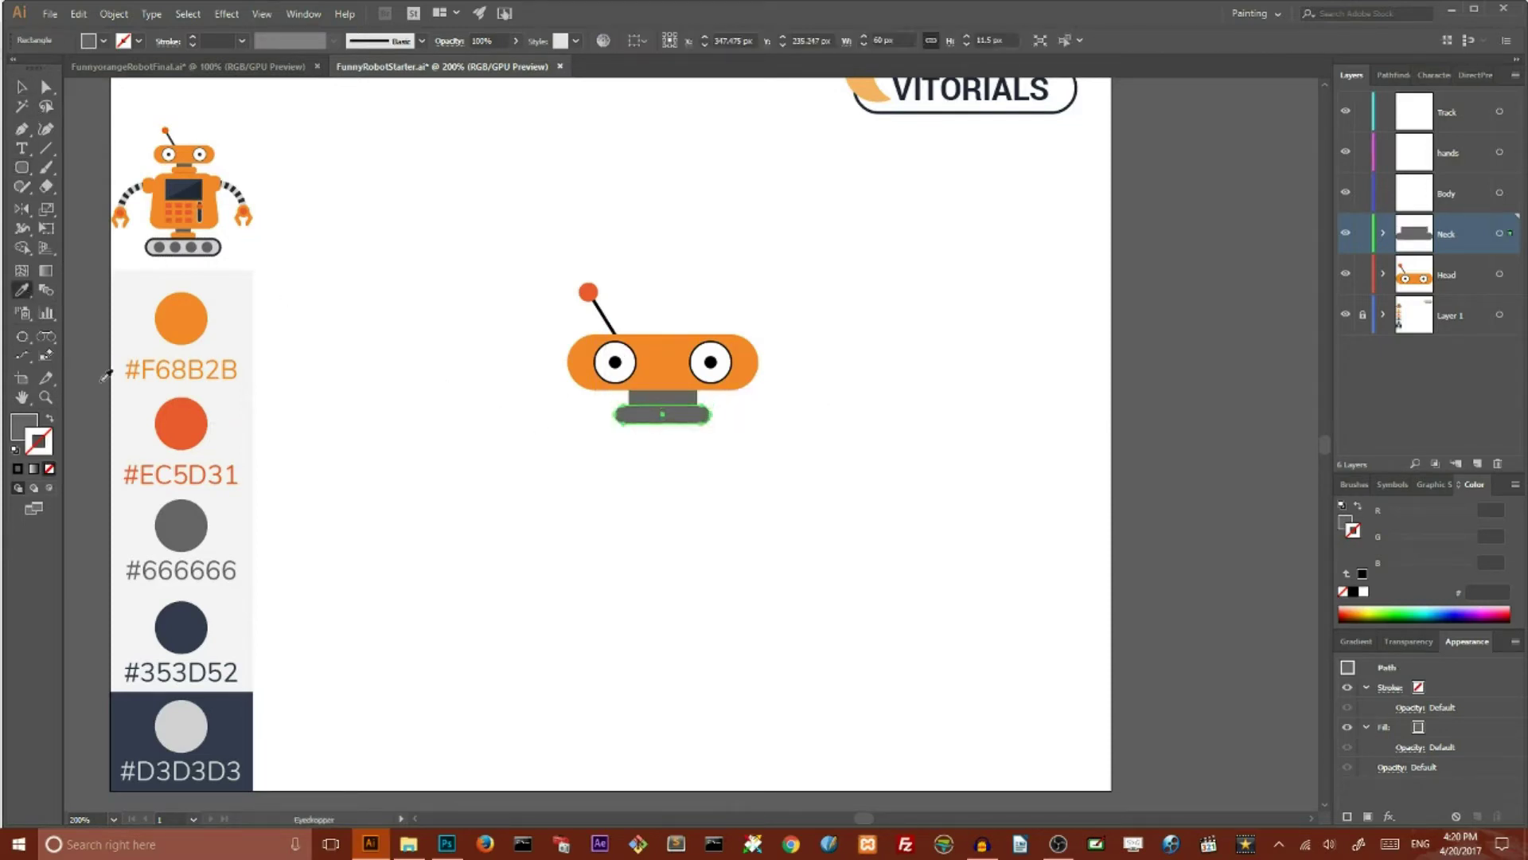
pyautogui.click(188, 320)
pyautogui.press('v')
pyautogui.click(359, 236)
# - Copy the orange rounded rectangle, paste the copy in front of the original, and deselect
pyautogui.click(620, 415)
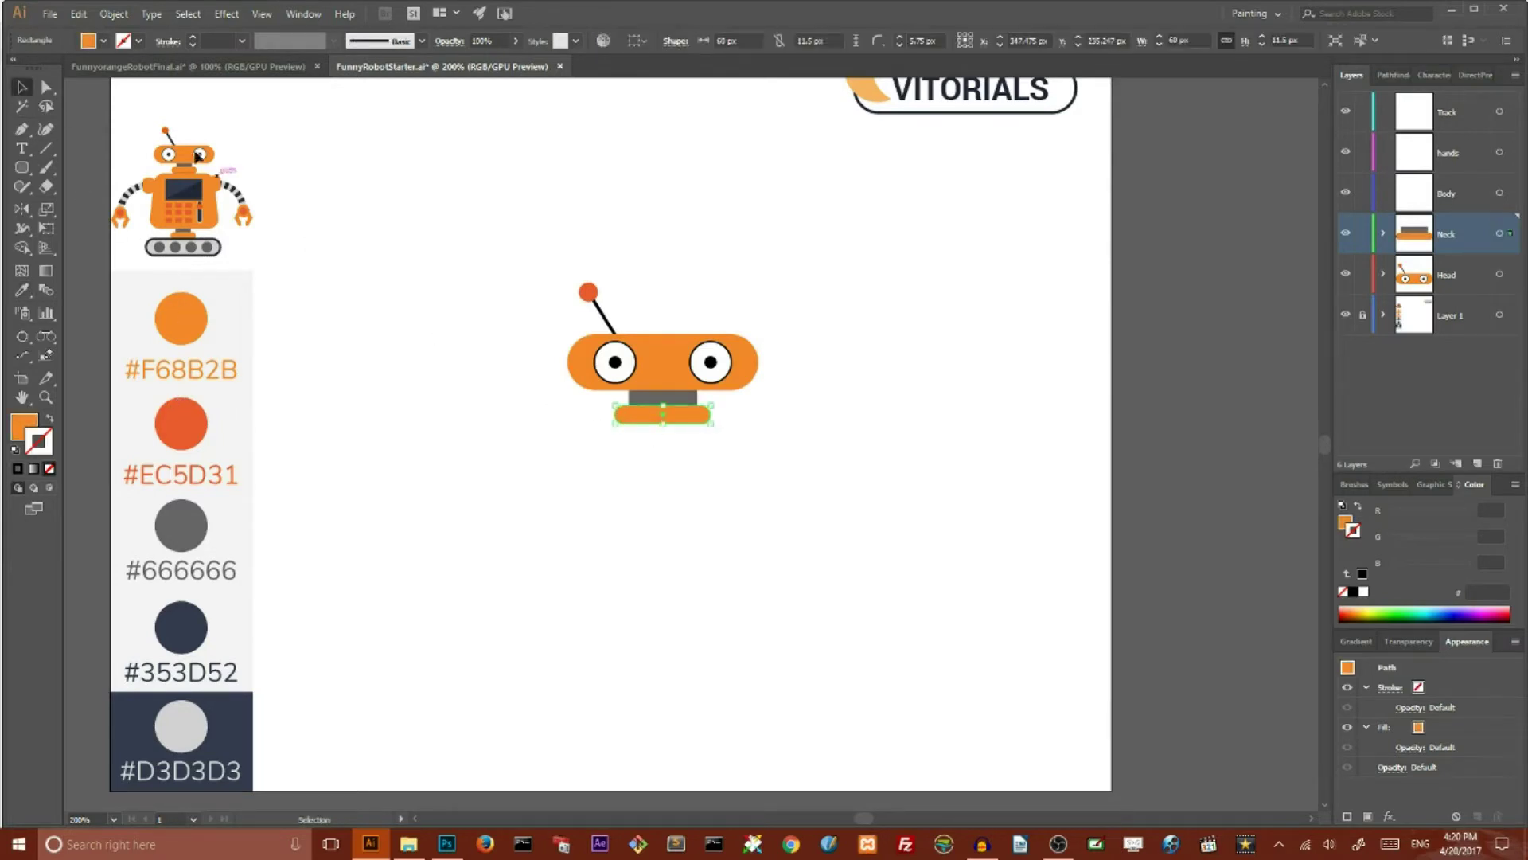
pyautogui.click(113, 14)
pyautogui.moveTo(78, 14)
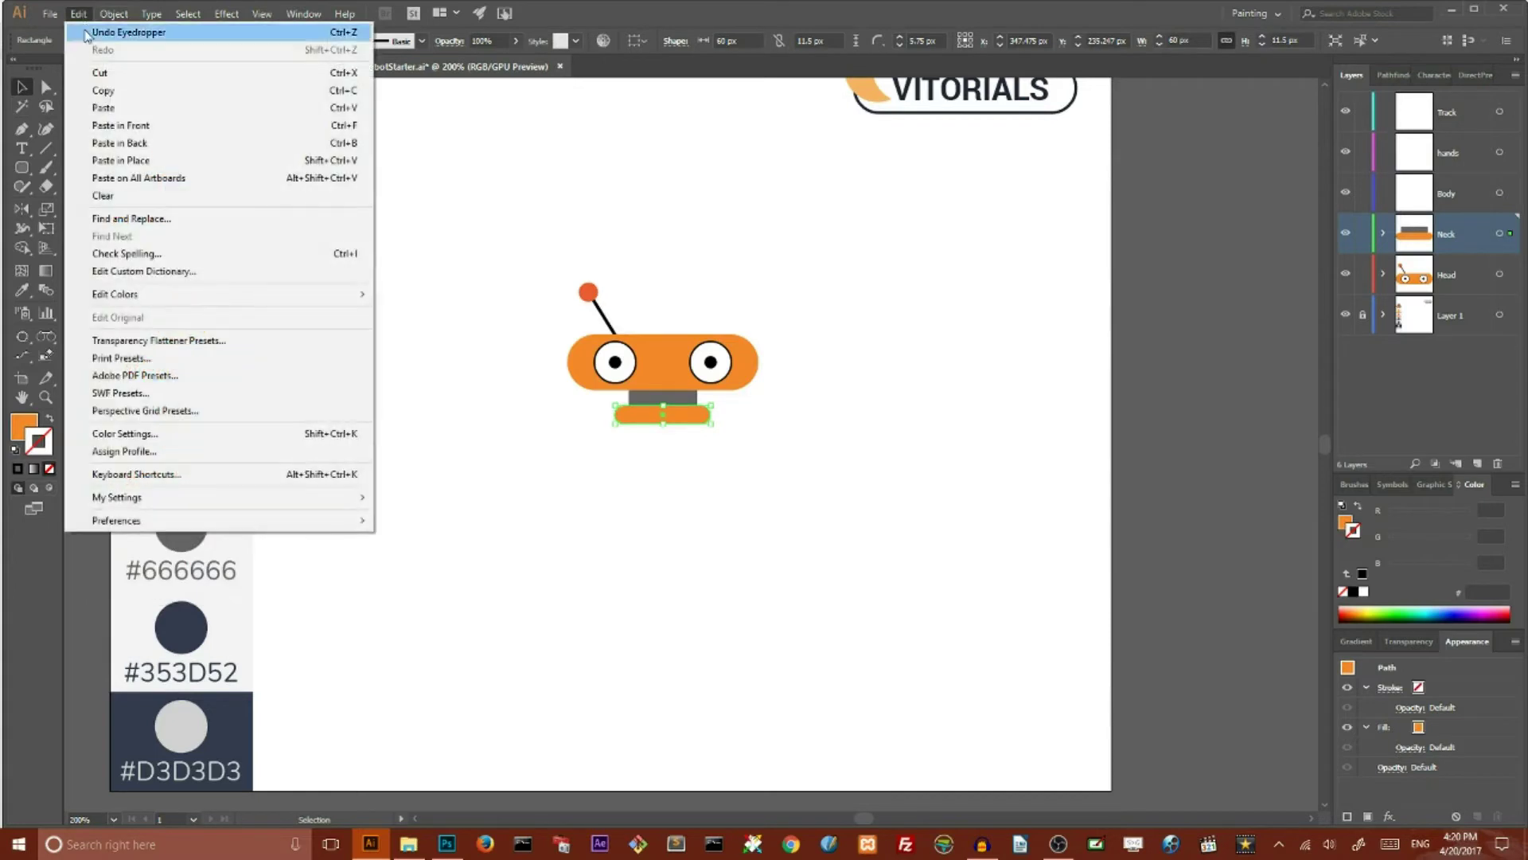
pyautogui.click(102, 92)
pyautogui.hotkey('alt', 'e')
pyautogui.press('Down')
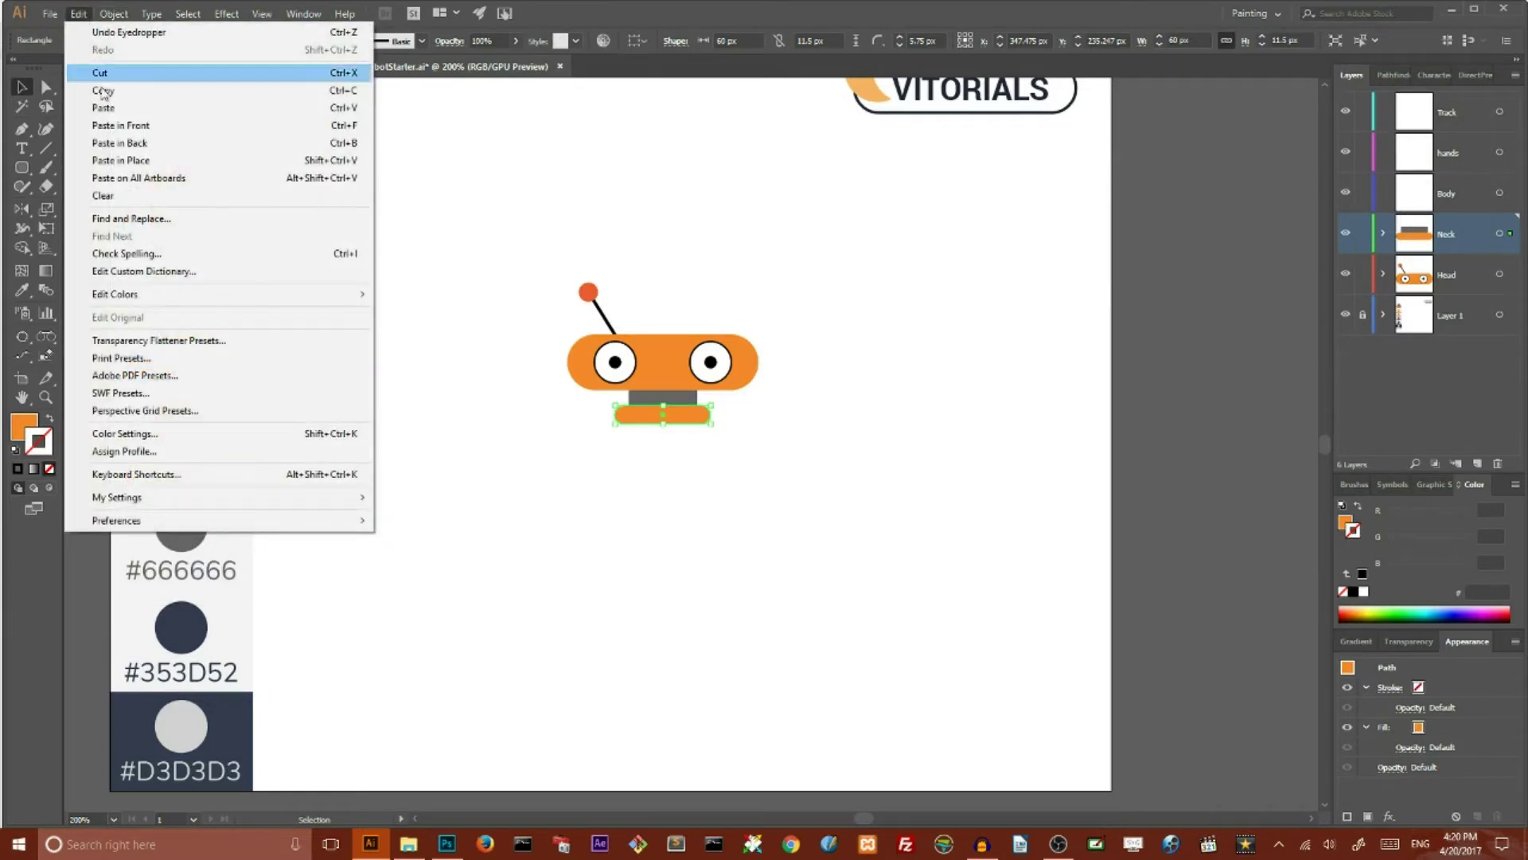
pyautogui.click(113, 127)
pyautogui.click(392, 358)
# - Draw an orange rectangle about 86 px wide and 29 px high directly below the rounded neck piece
pyautogui.moveTo(38, 169); pyautogui.dragTo(72, 170)
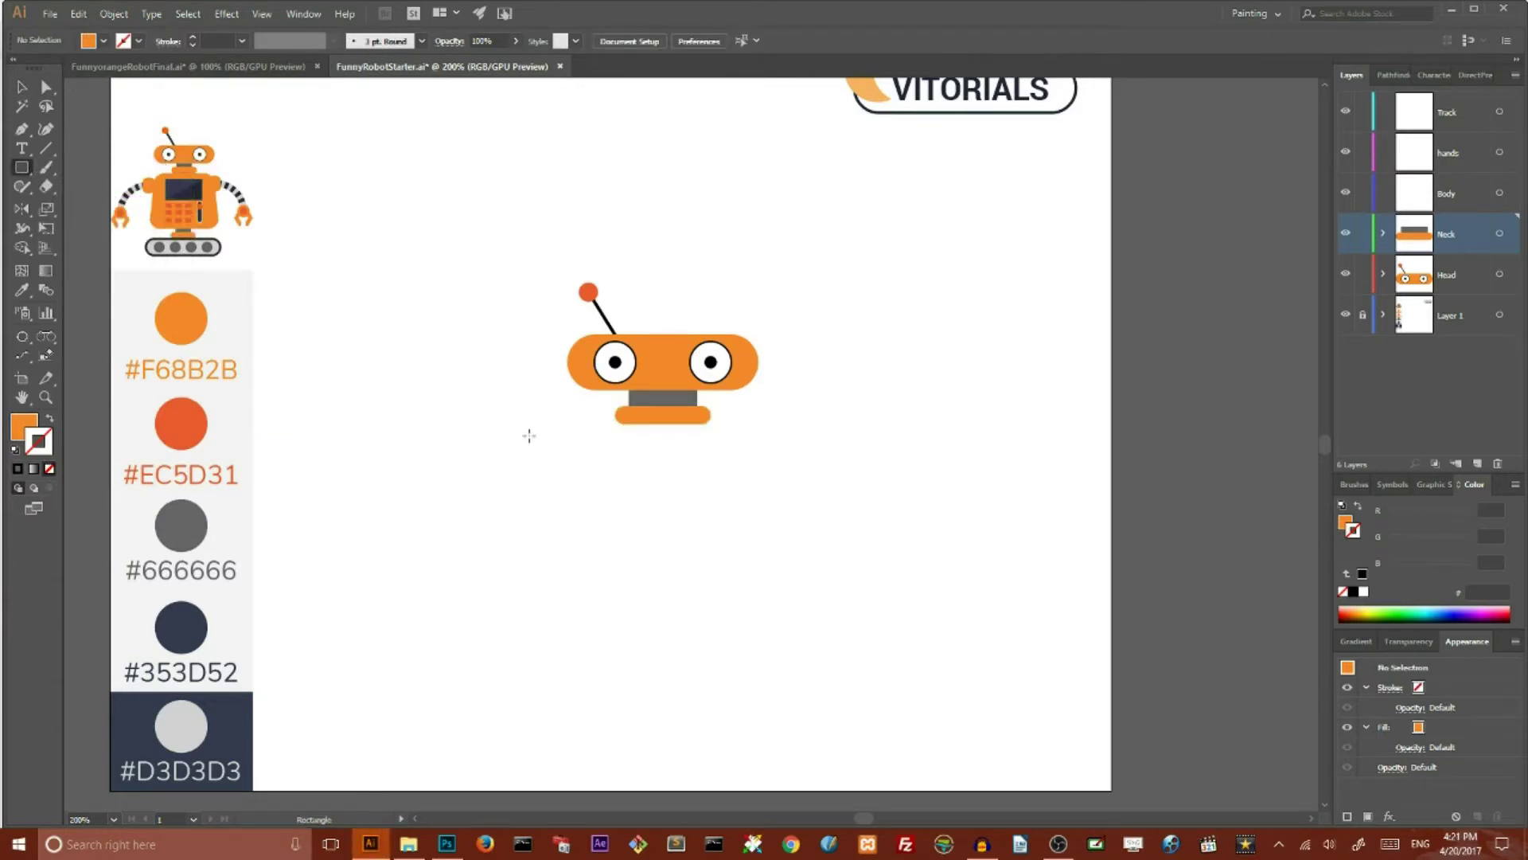
pyautogui.moveTo(597, 425); pyautogui.dragTo(735, 468)
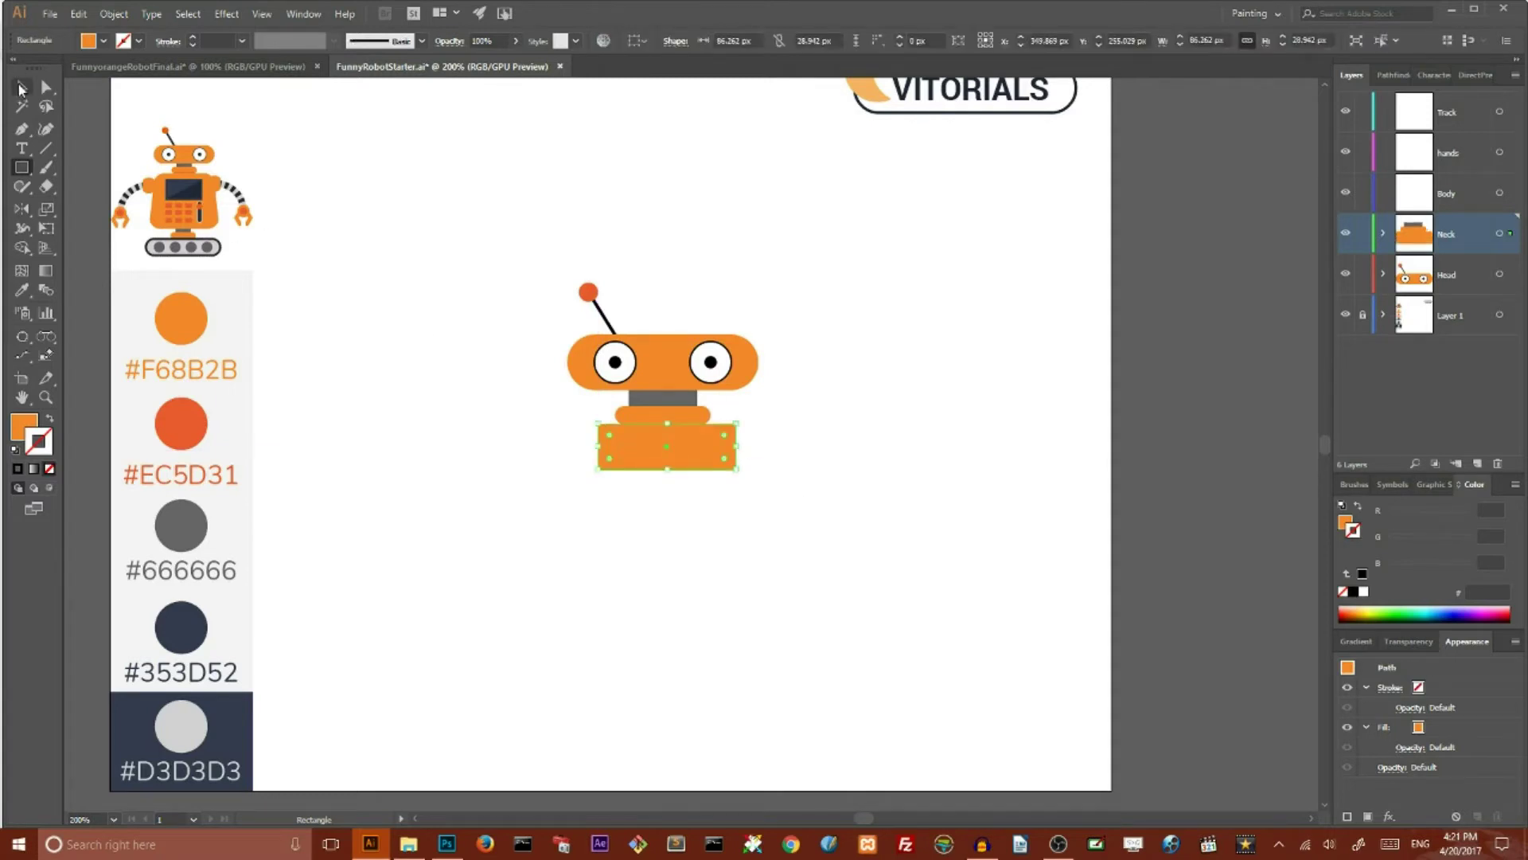
# - Move the orange rectangle up over the lower half of the rounded neck piece and split off the overlap with the Shape Builder
pyautogui.click(21, 87)
pyautogui.moveTo(639, 489); pyautogui.dragTo(628, 405)
pyautogui.click(22, 246)
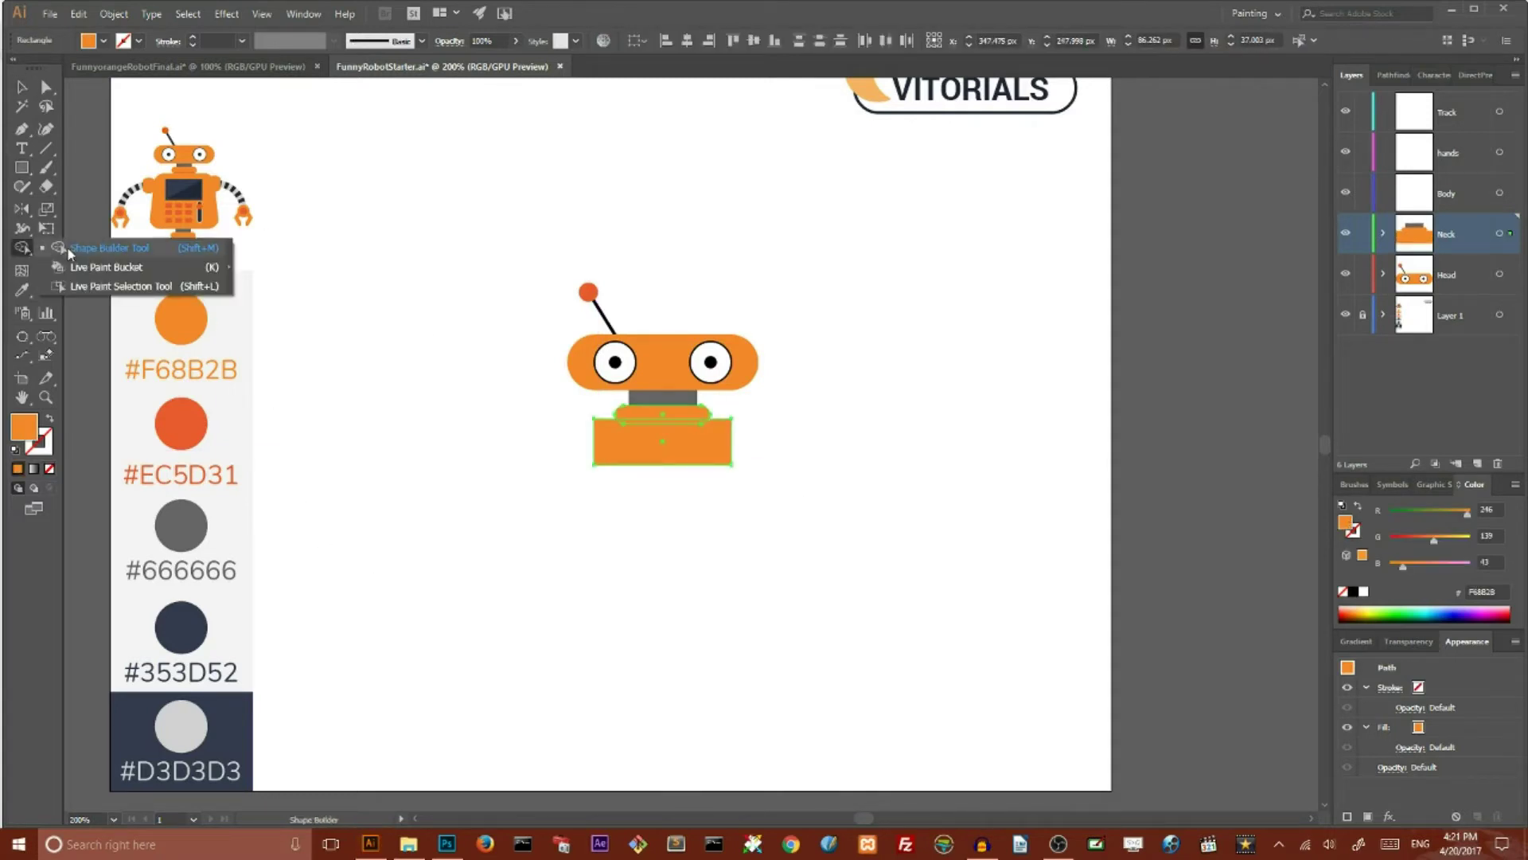
pyautogui.click(66, 246)
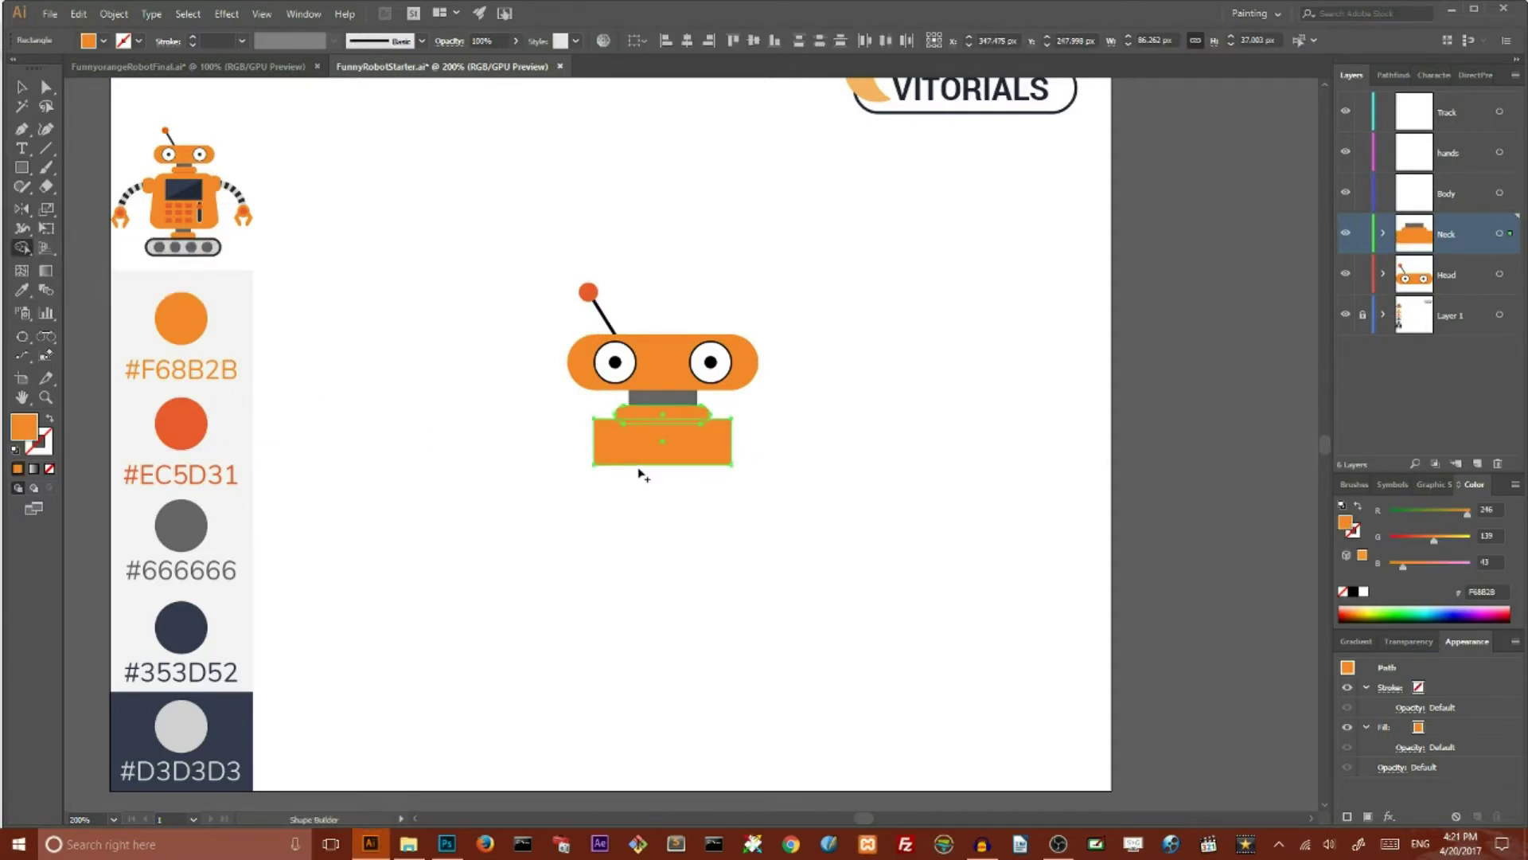
pyautogui.click(637, 426)
# - Delete the leftover orange rectangle below the rounded neck piece
pyautogui.click(22, 88)
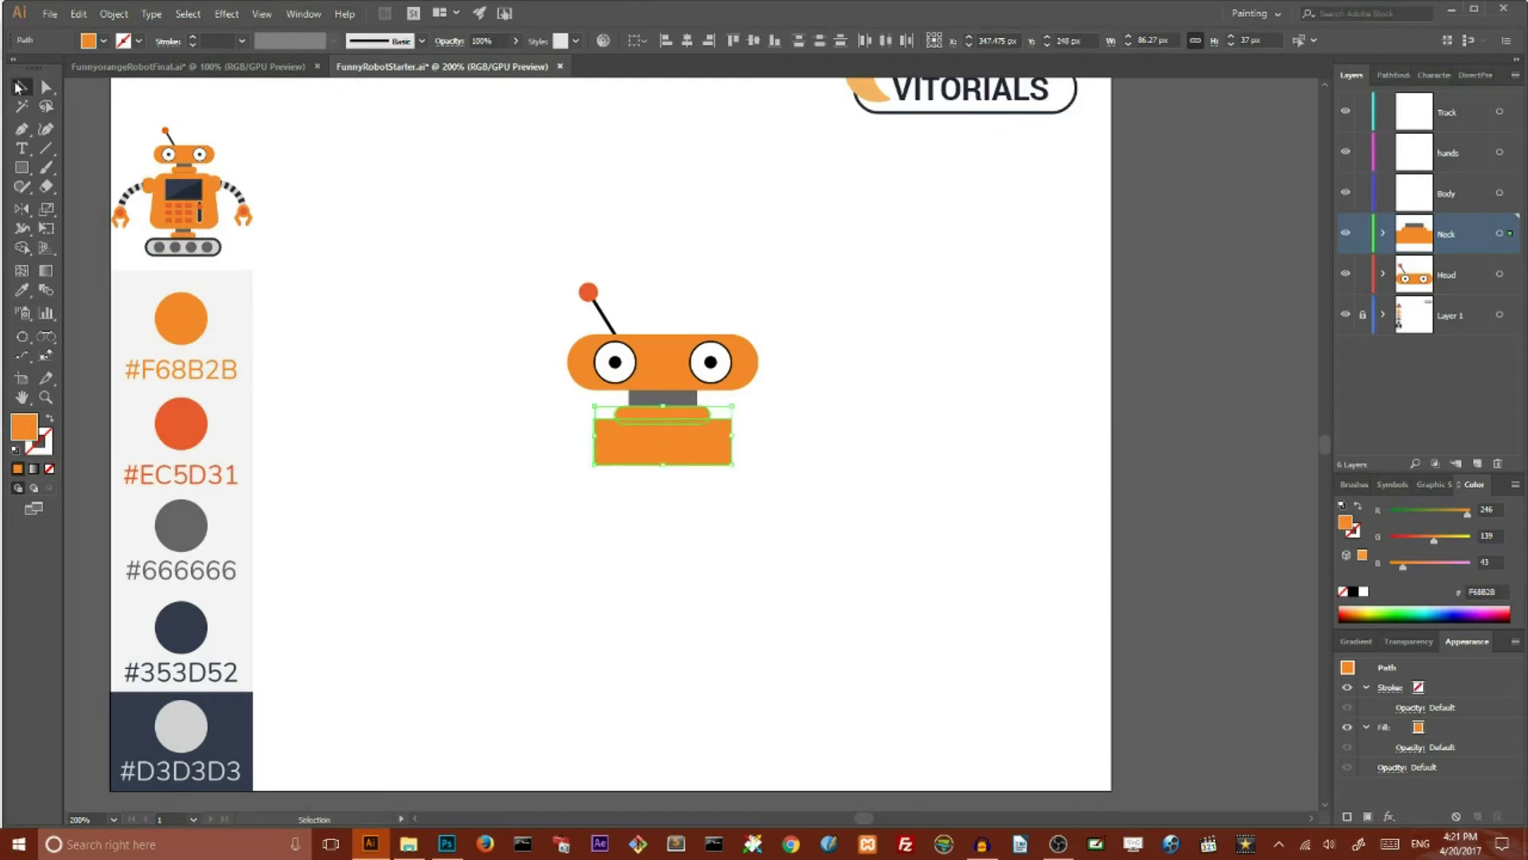
pyautogui.click(440, 500)
pyautogui.click(626, 441)
pyautogui.press('Delete')
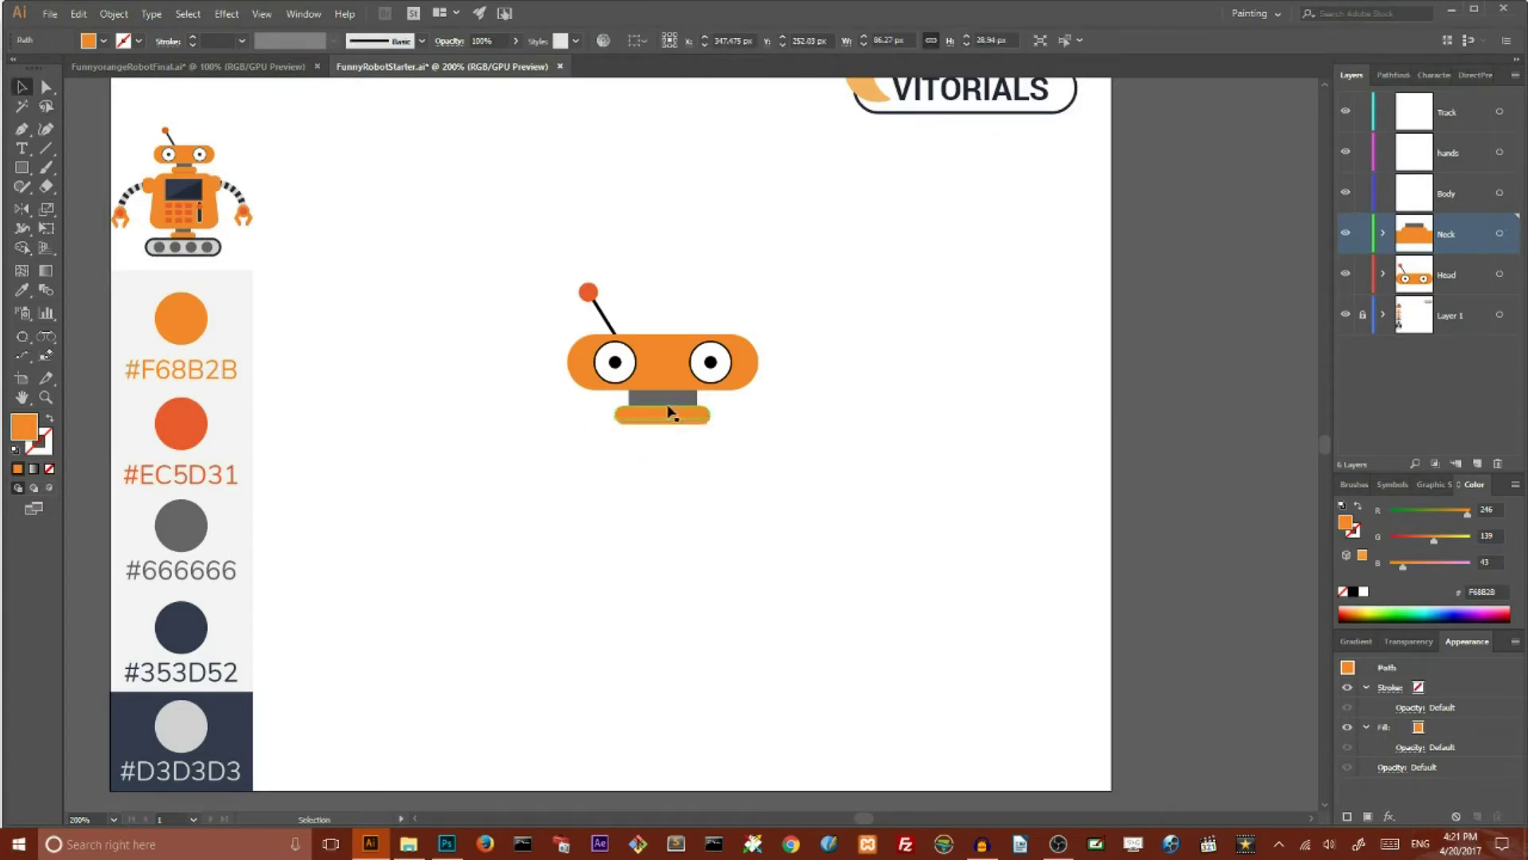
# - Darken the lower half of the rounded neck piece with Recolor Artwork, setting its saturation to 85%
pyautogui.click(682, 424)
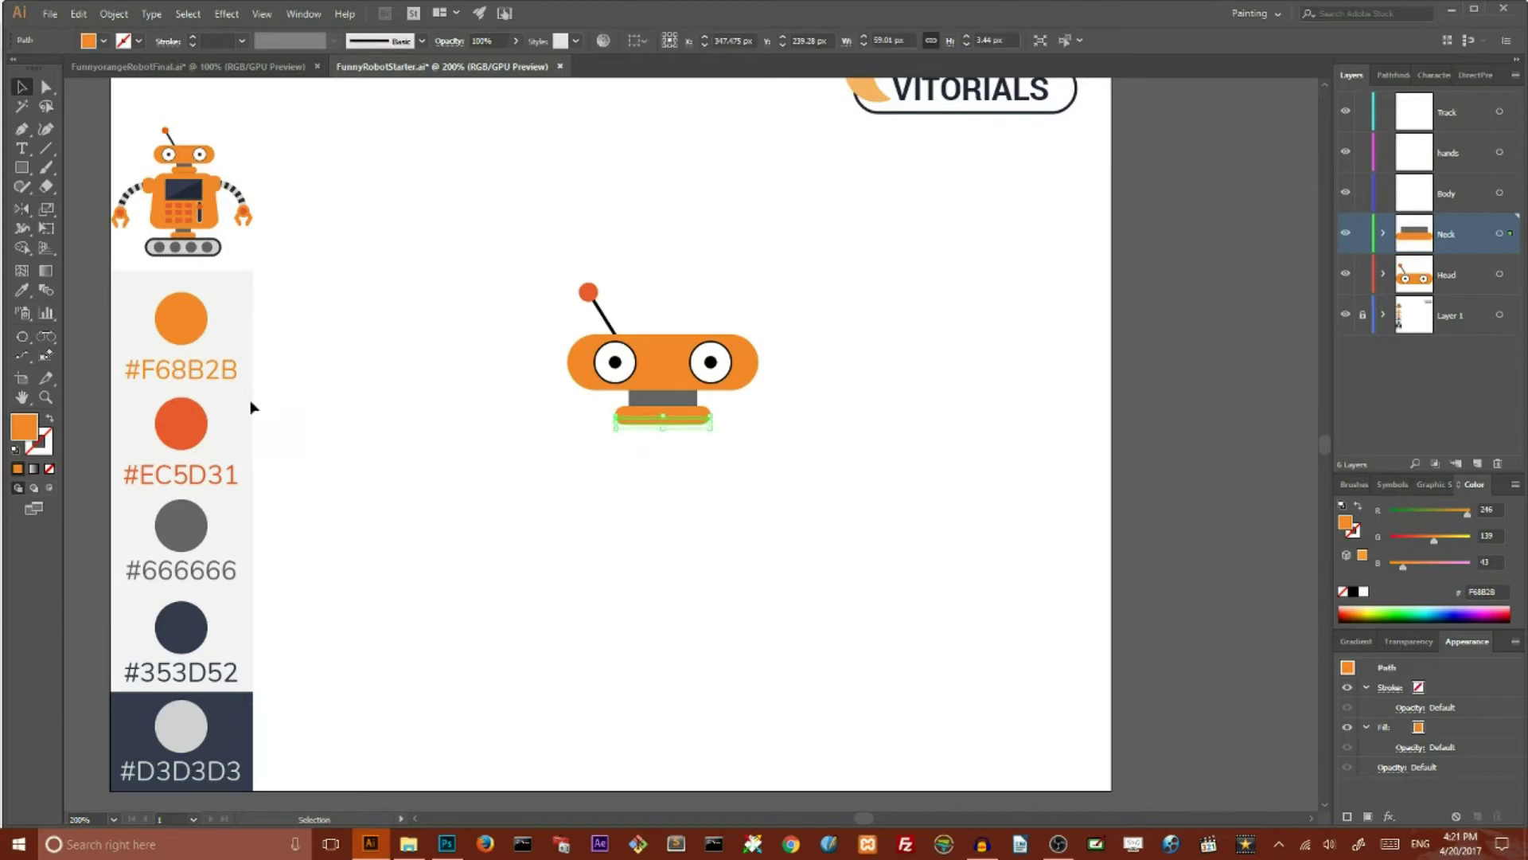
pyautogui.click(603, 41)
pyautogui.click(1119, 522)
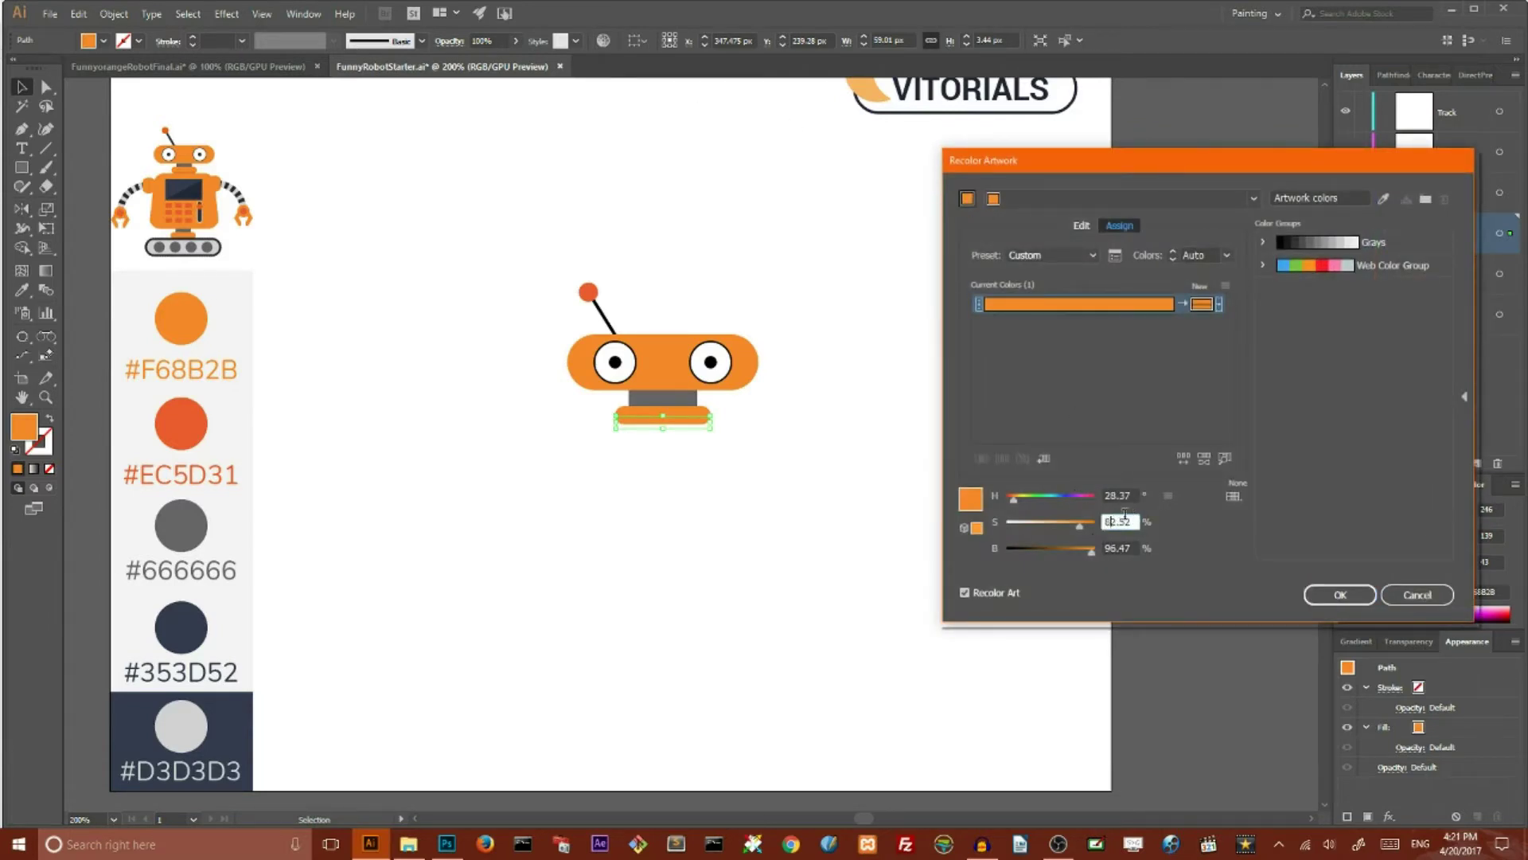
pyautogui.write('85')
pyautogui.press('Tab')
pyautogui.click(1340, 595)
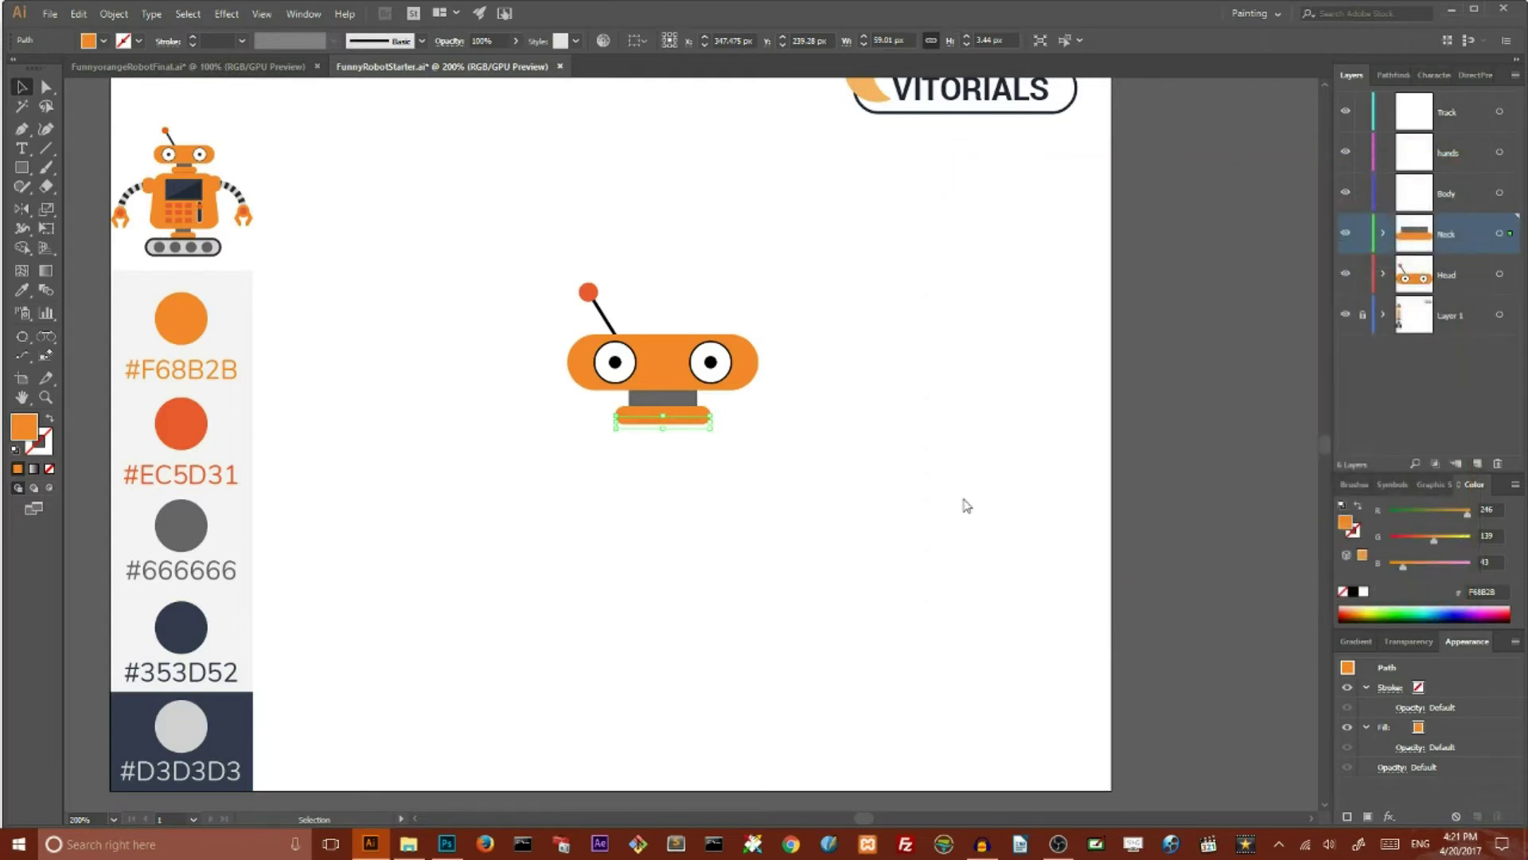
# - Create a rounded rectangle 140 px wide and 160 px high with a 16 px corner radius below the neck on the Body layer
pyautogui.click(1472, 200)
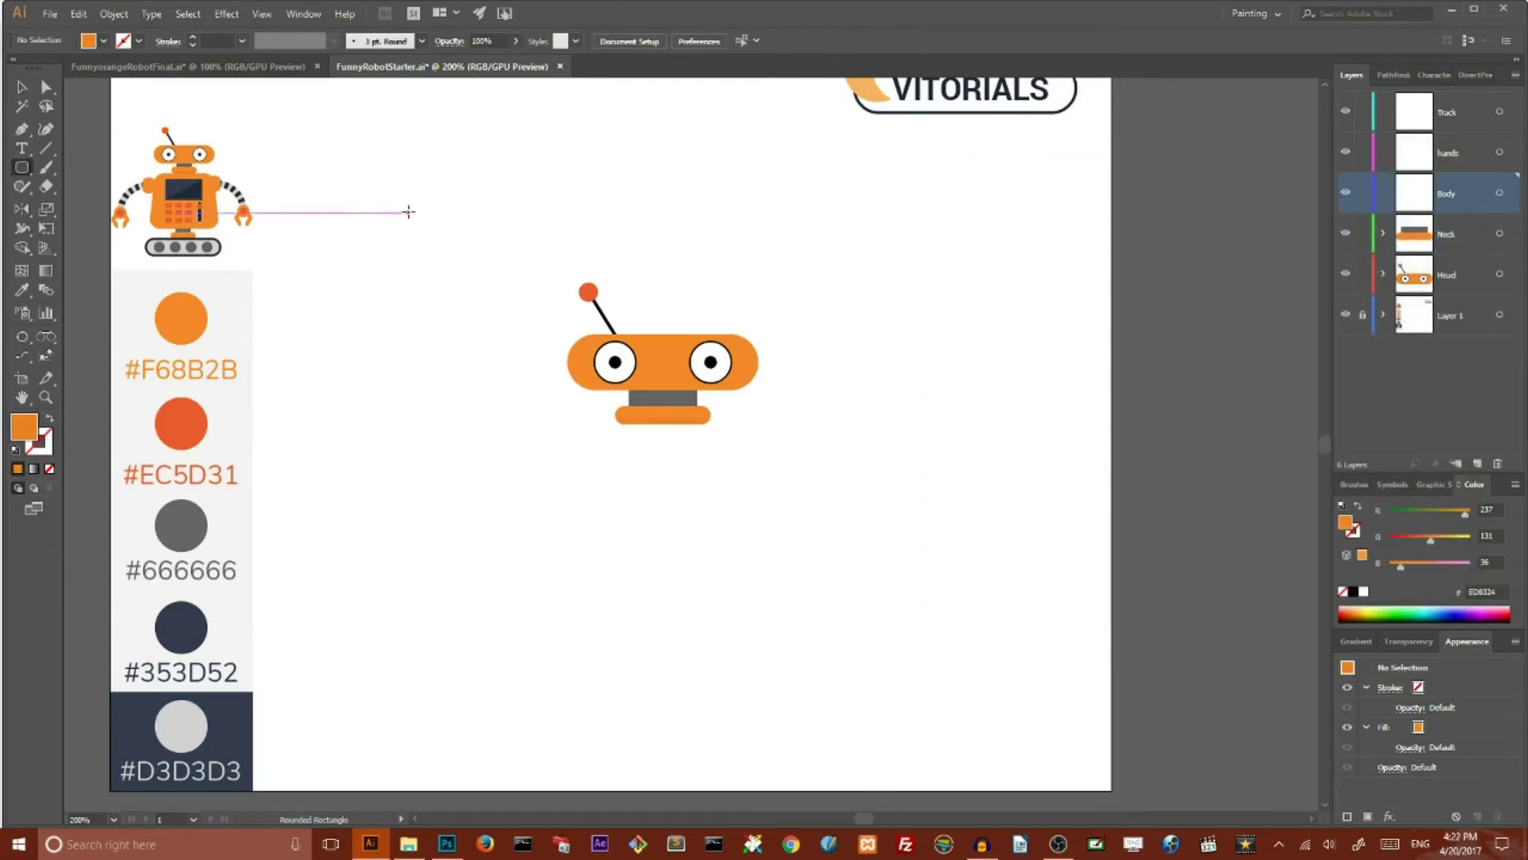
pyautogui.moveTo(593, 457); pyautogui.dragTo(724, 403)
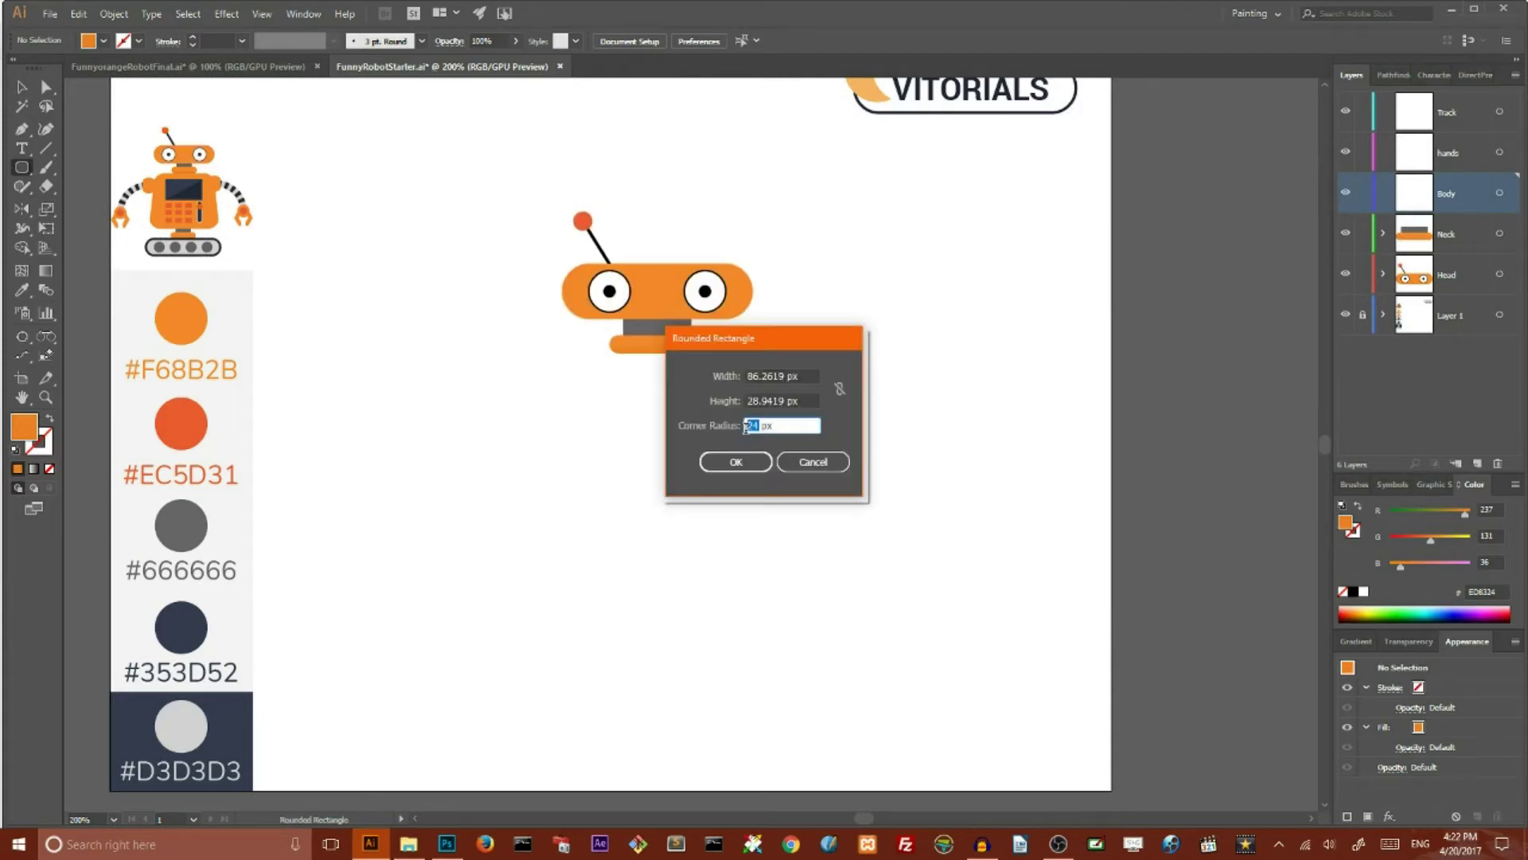
pyautogui.press('BackSpace')
pyautogui.write('16')
pyautogui.moveTo(784, 400); pyautogui.dragTo(738, 405)
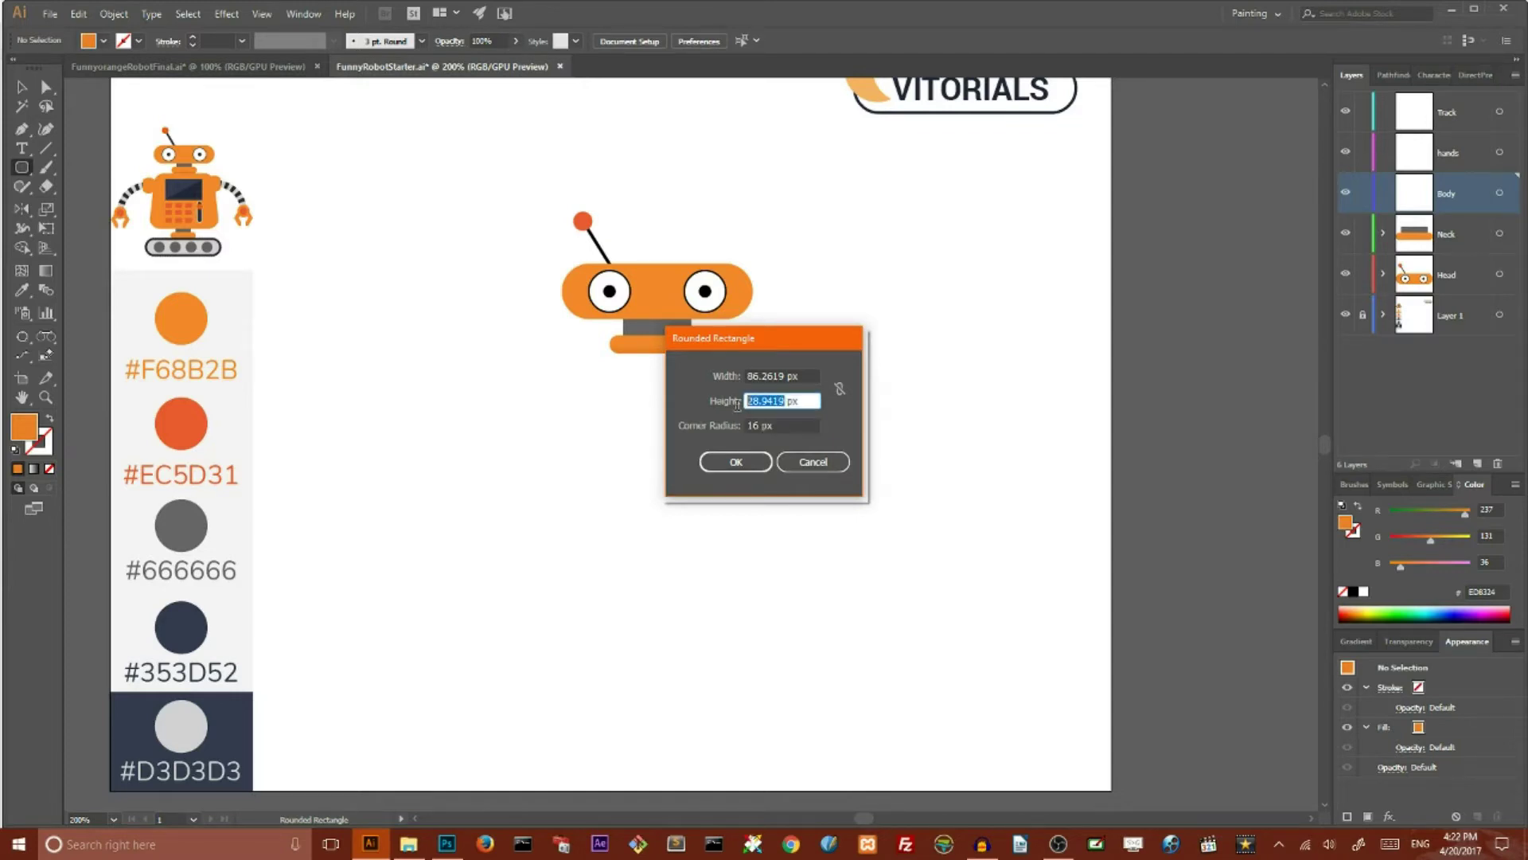
pyautogui.press('BackSpace')
pyautogui.write('160')
pyautogui.moveTo(787, 375); pyautogui.dragTo(748, 375)
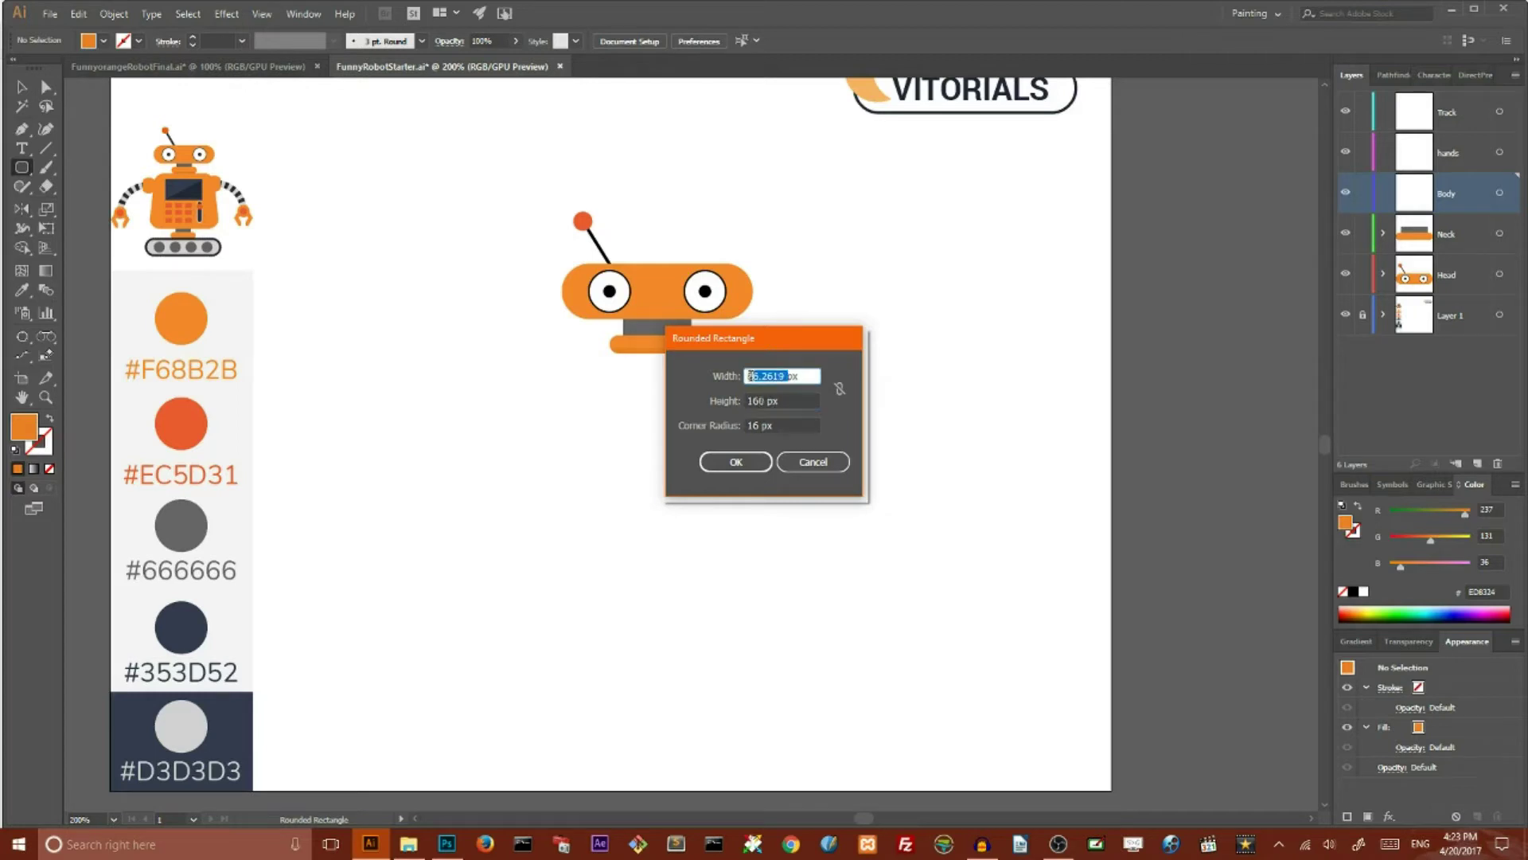
pyautogui.press('BackSpace')
pyautogui.click(735, 462)
# - Scale the body's bottom anchor points outward to make a trapezoid about 170 px wide at its base
pyautogui.click(46, 86)
pyautogui.moveTo(446, 536); pyautogui.dragTo(866, 647)
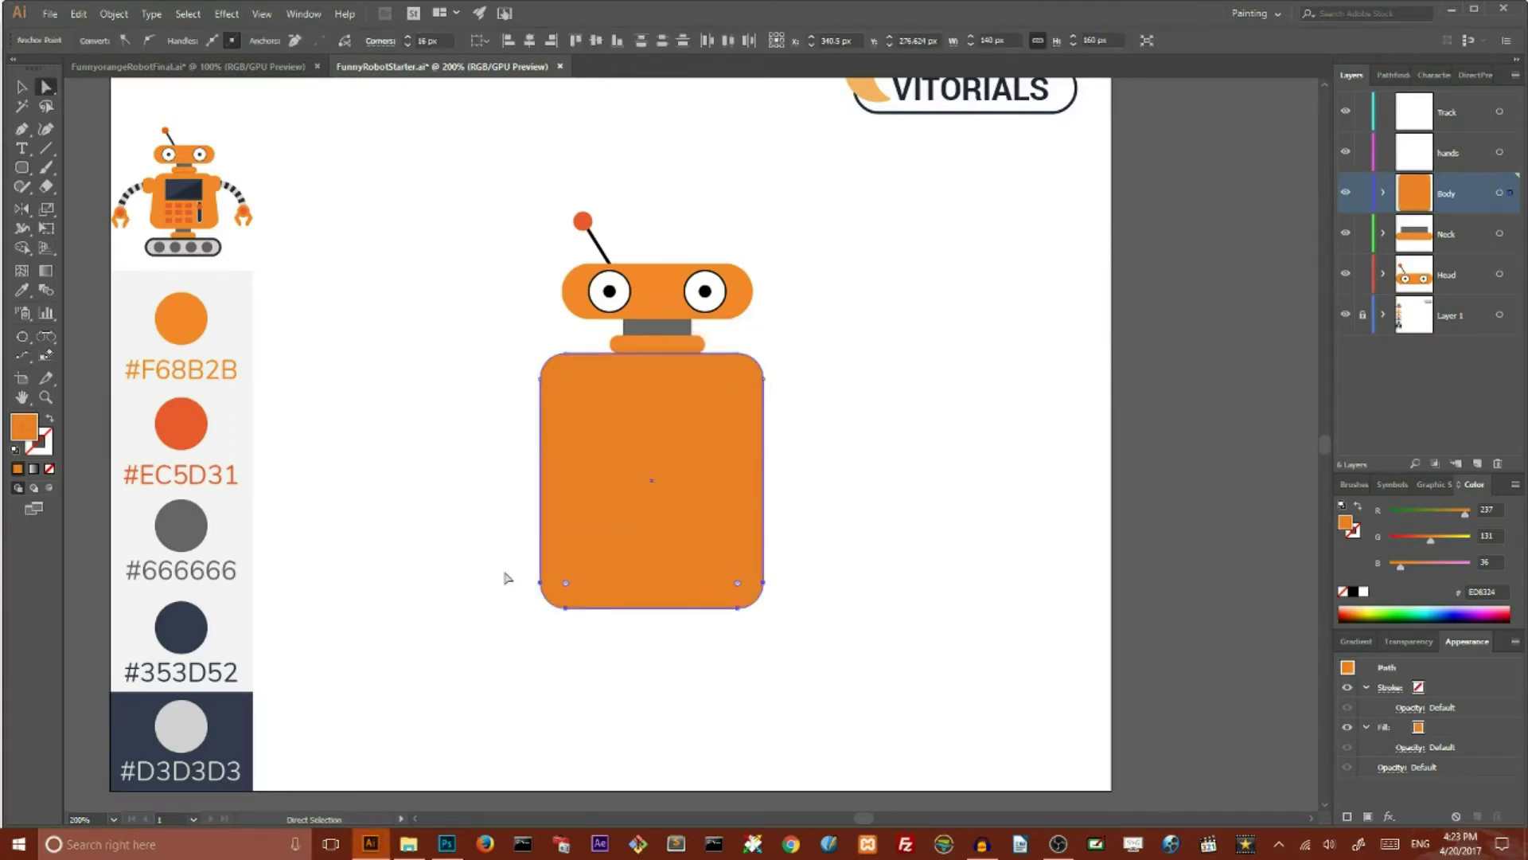
pyautogui.moveTo(437, 529); pyautogui.dragTo(877, 642)
pyautogui.moveTo(46, 209); pyautogui.dragTo(90, 215)
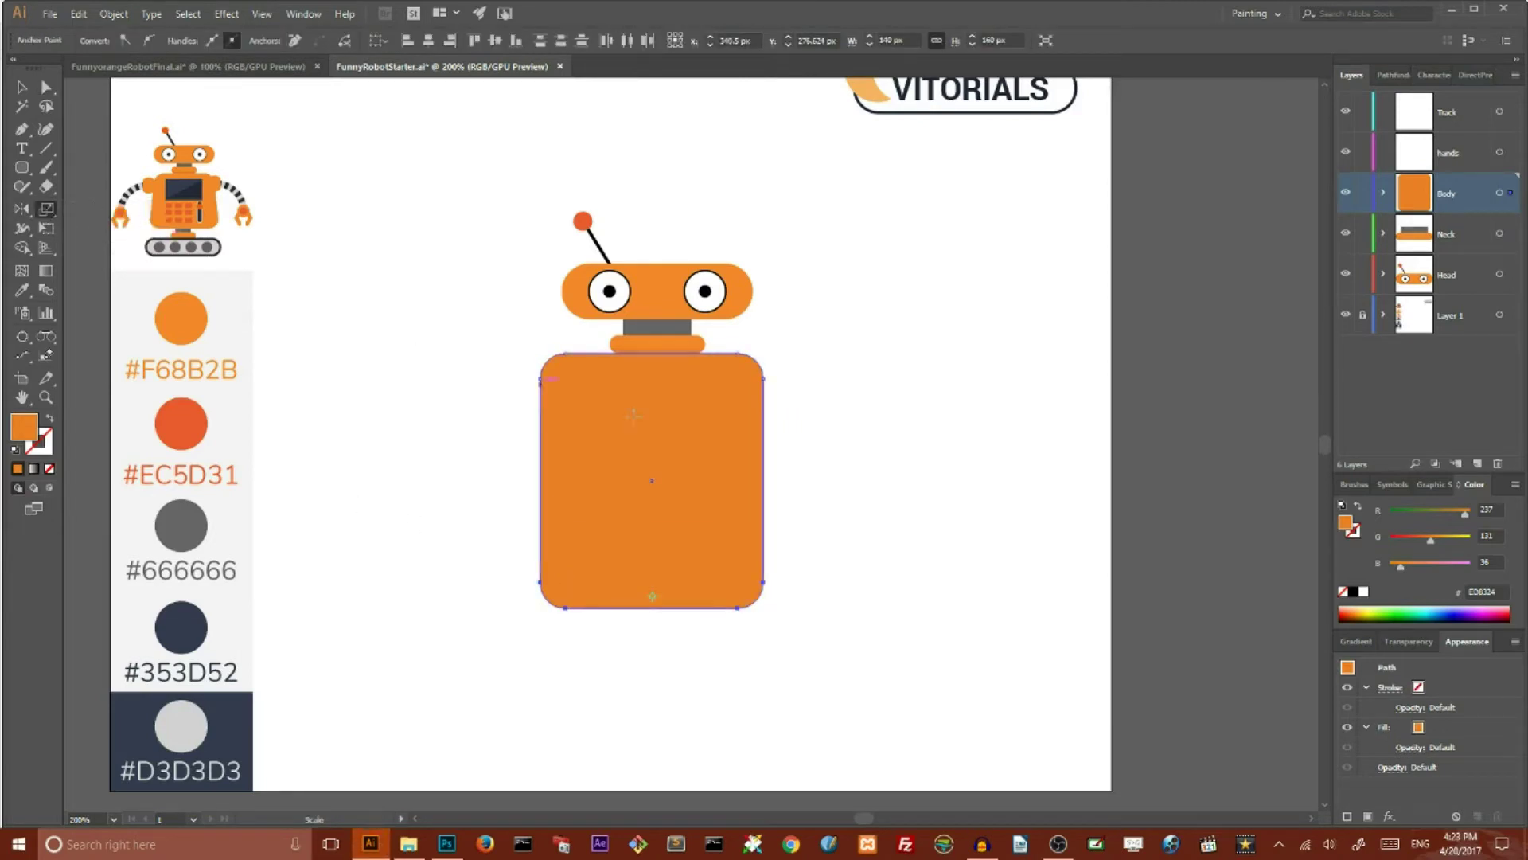
pyautogui.moveTo(893, 472); pyautogui.dragTo(945, 475)
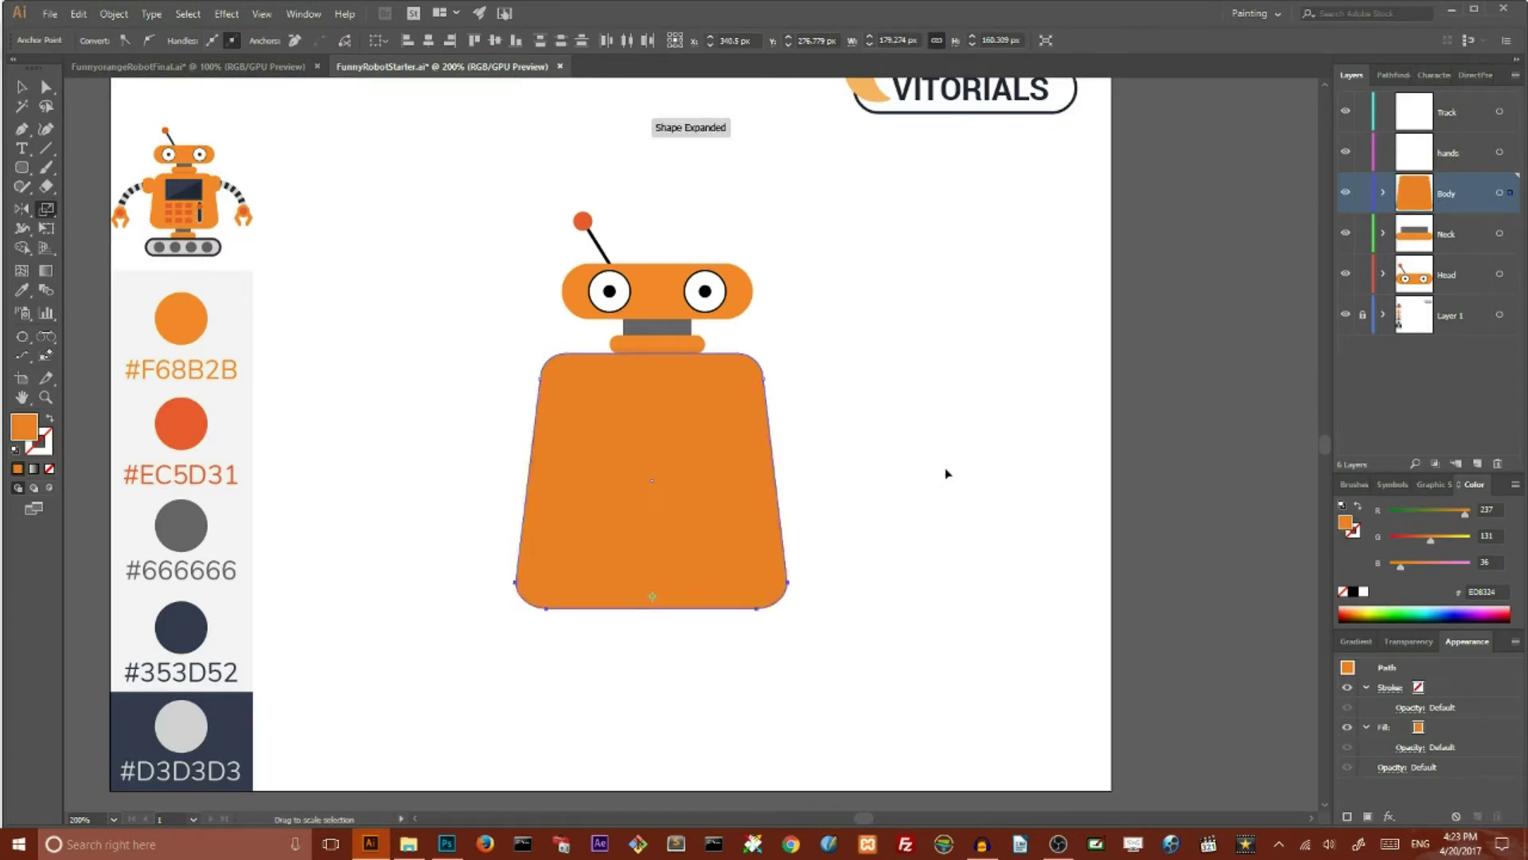
# - Resize the body to about 143 px wide and 118 px high and place it directly below the neck
pyautogui.press('v')
pyautogui.moveTo(794, 355); pyautogui.dragTo(770, 364)
pyautogui.moveTo(697, 414); pyautogui.dragTo(694, 392)
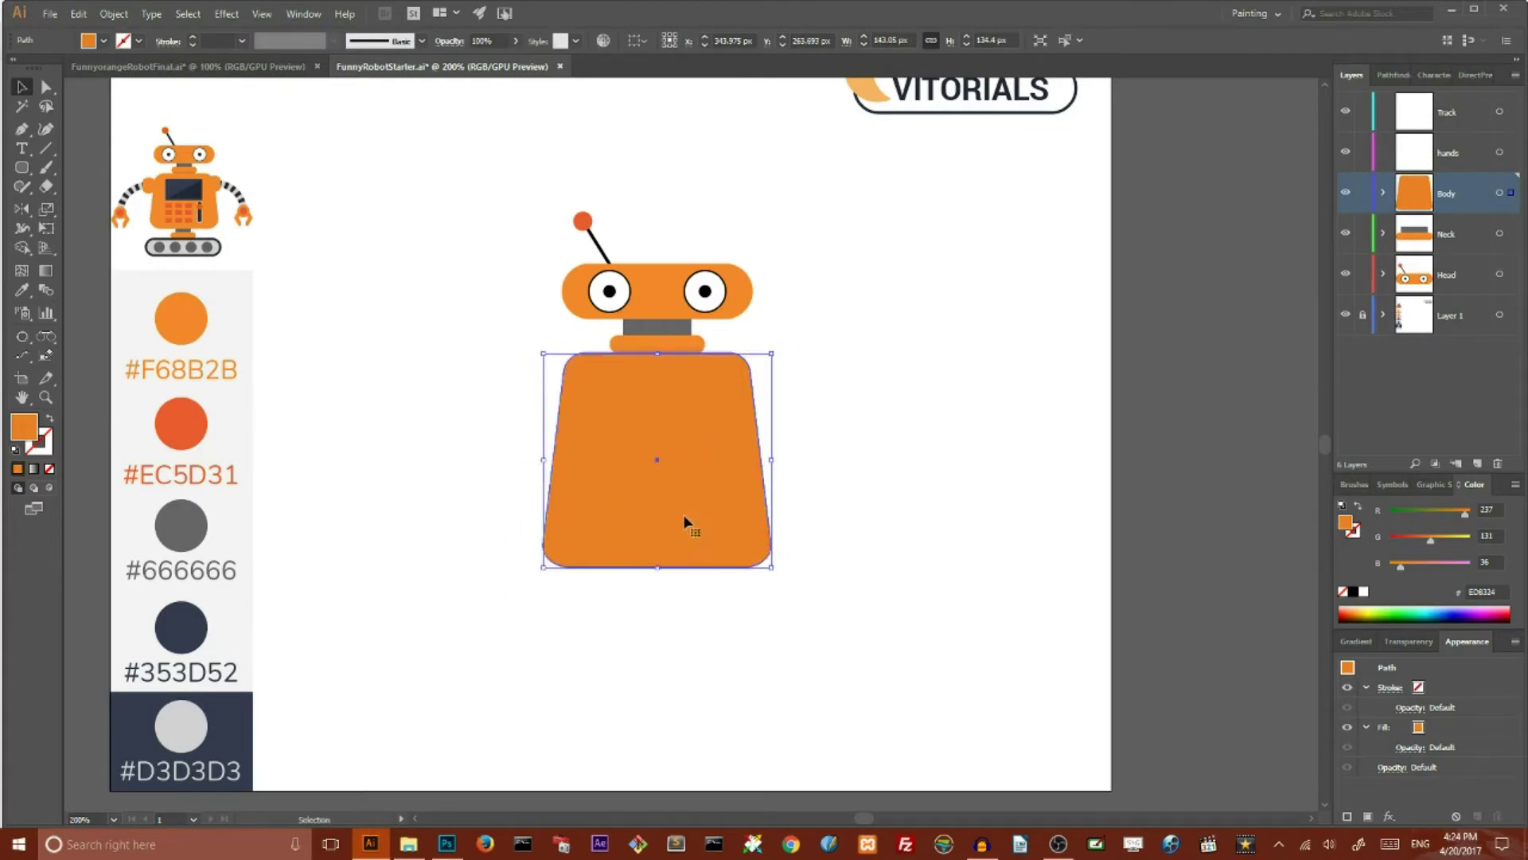
pyautogui.moveTo(661, 568); pyautogui.dragTo(660, 542)
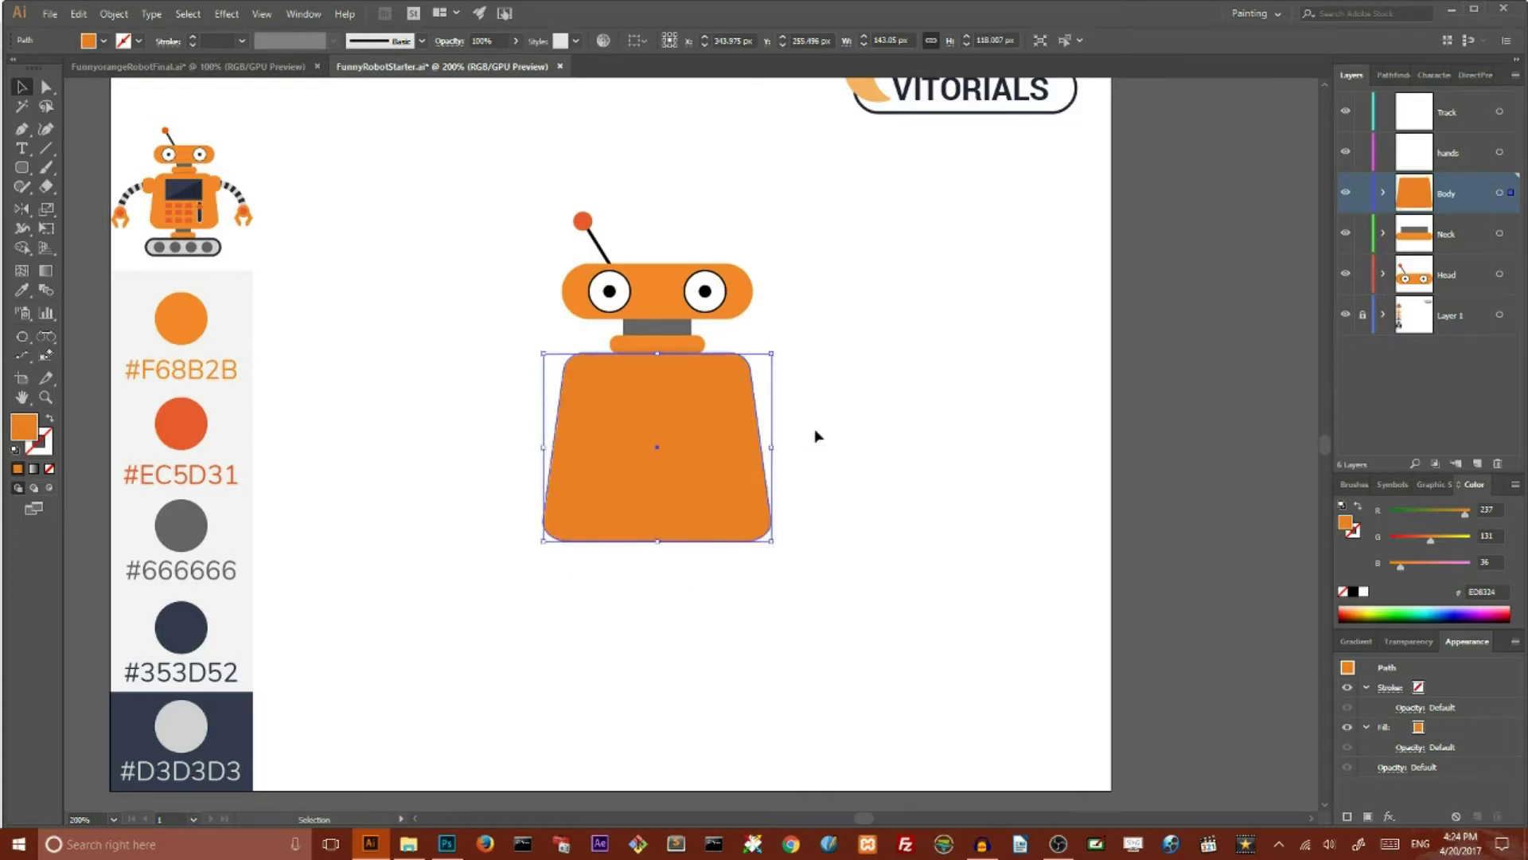
# - Align the head, neck and body to their common horizontal centre and deselect them
pyautogui.click(828, 426)
pyautogui.click(700, 440)
pyautogui.moveTo(518, 203); pyautogui.dragTo(825, 592)
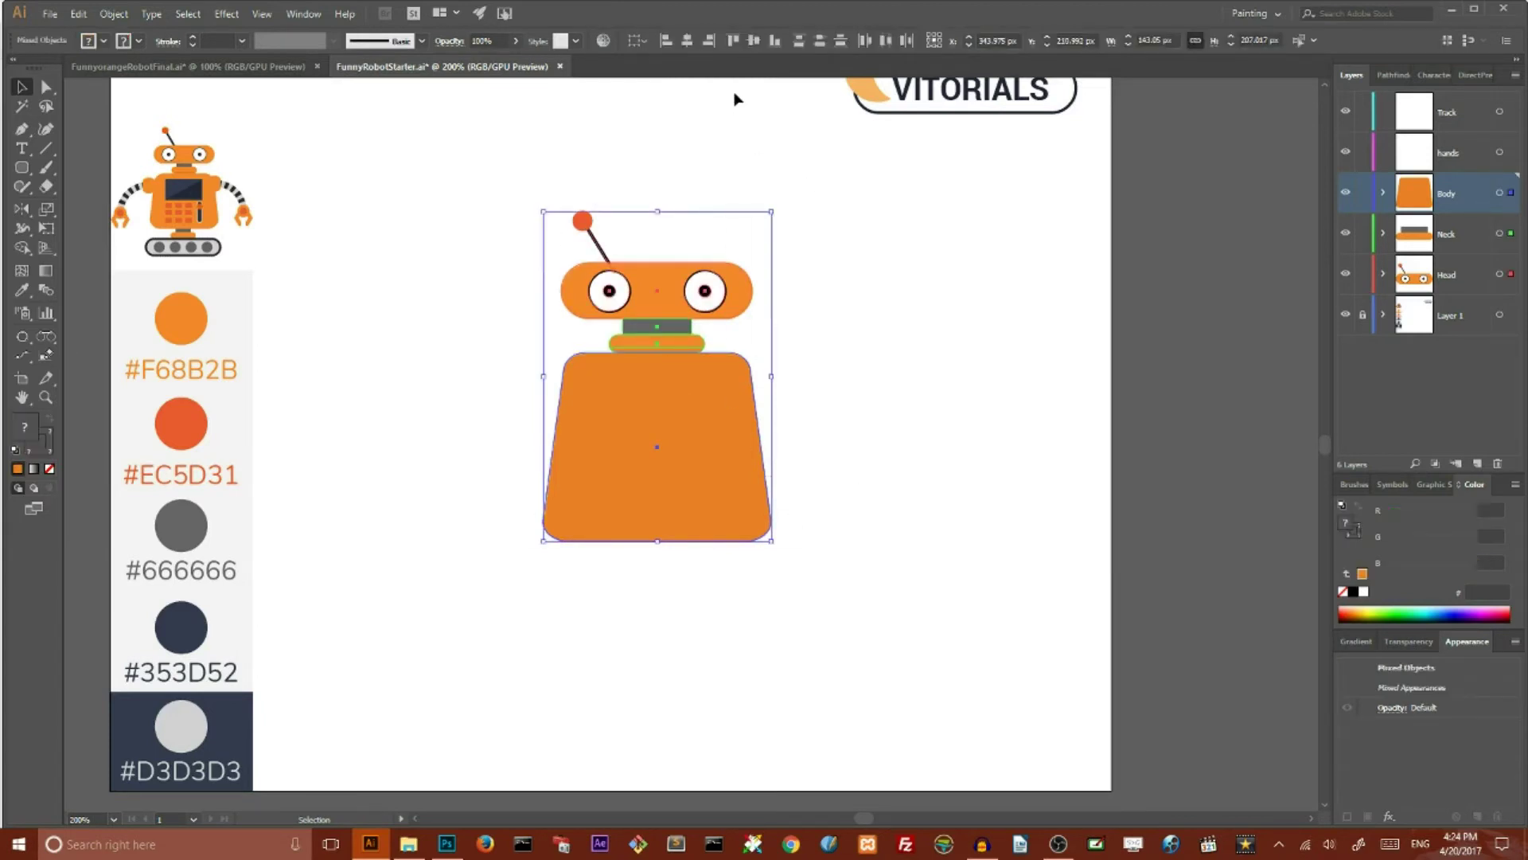
pyautogui.click(690, 41)
pyautogui.click(810, 194)
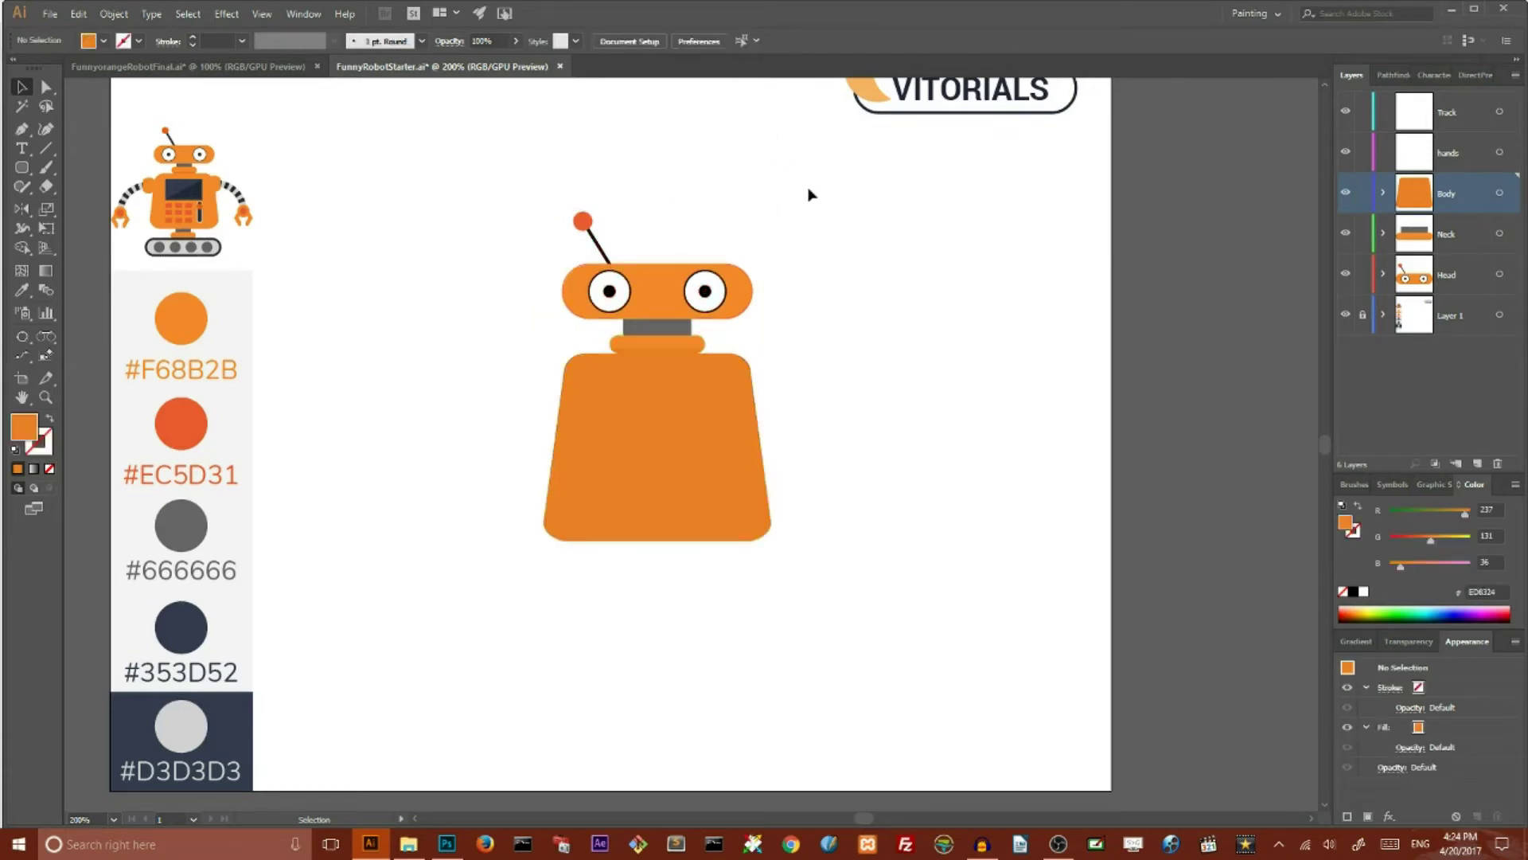
# - Draw a screen rectangle about 65 px wide and 44.5 px high on the upper body and colour it with the #353D52 swatch
pyautogui.click(21, 167)
pyautogui.moveTo(603, 380); pyautogui.dragTo(707, 452)
pyautogui.press('i')
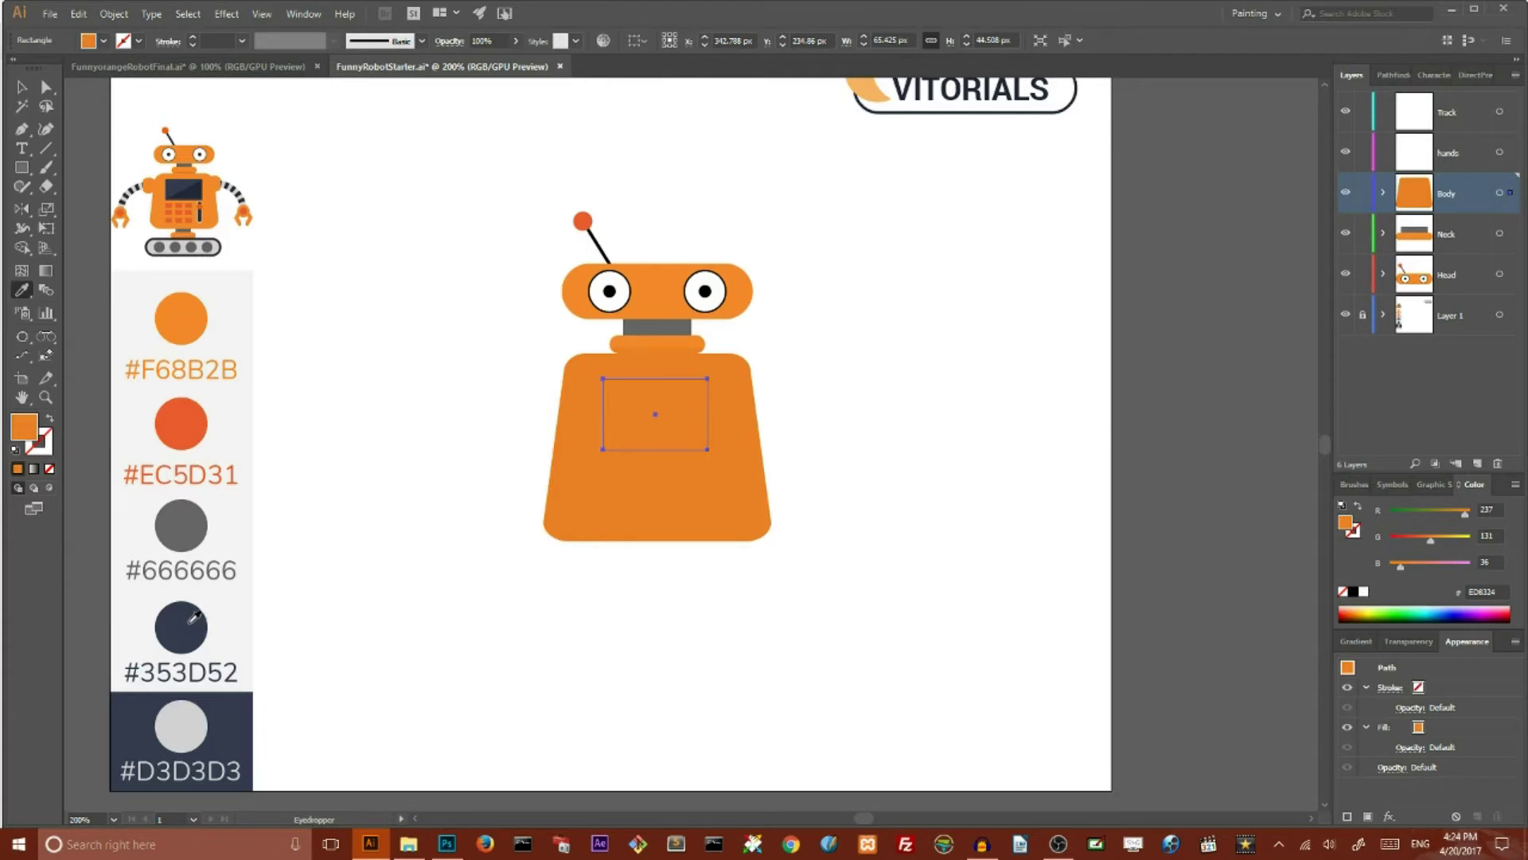
pyautogui.click(186, 620)
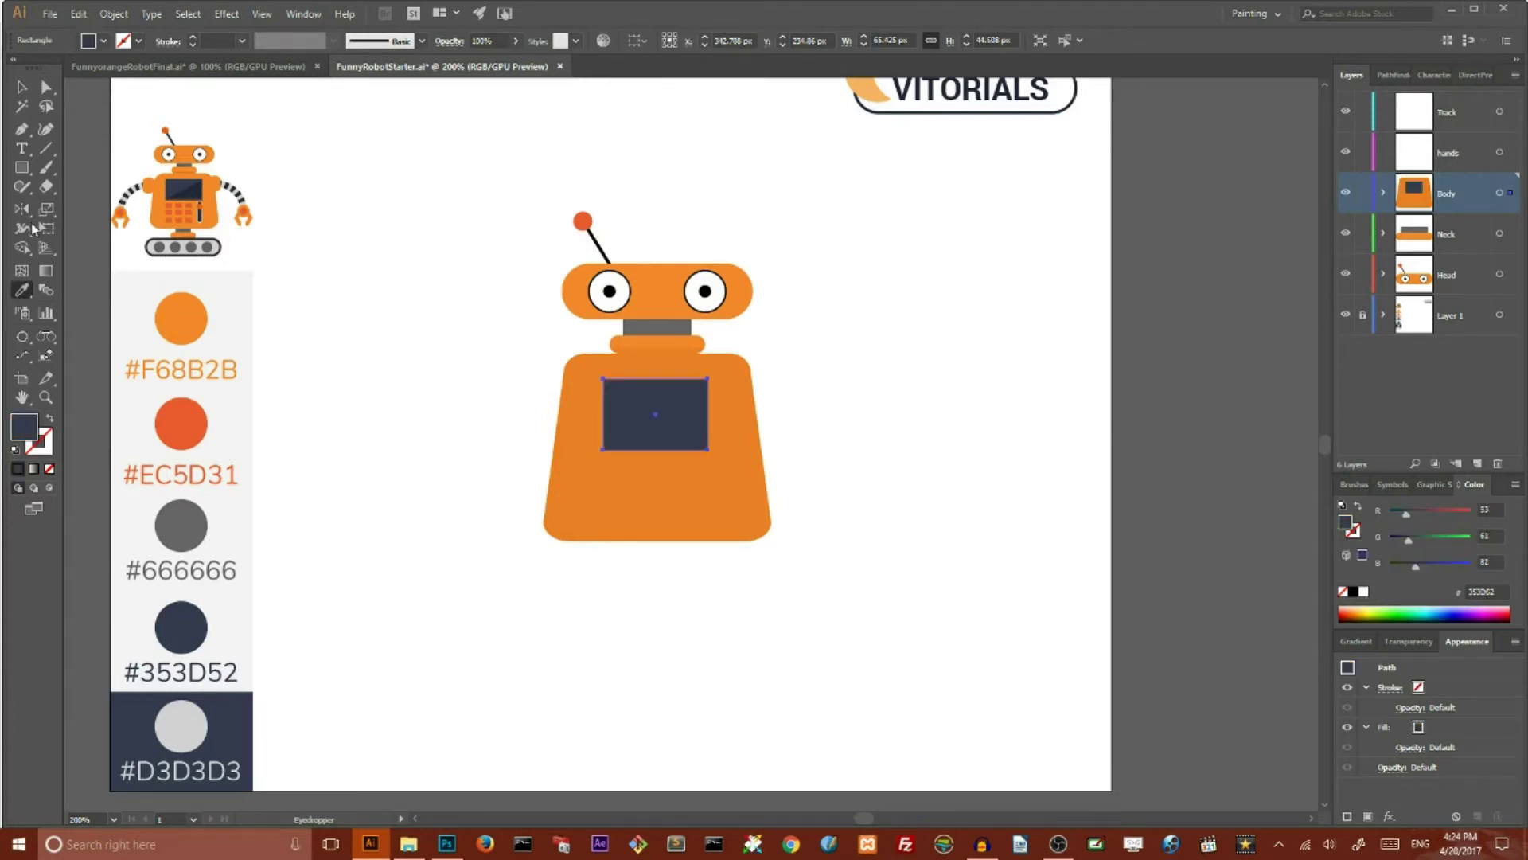
pyautogui.click(16, 91)
pyautogui.click(408, 240)
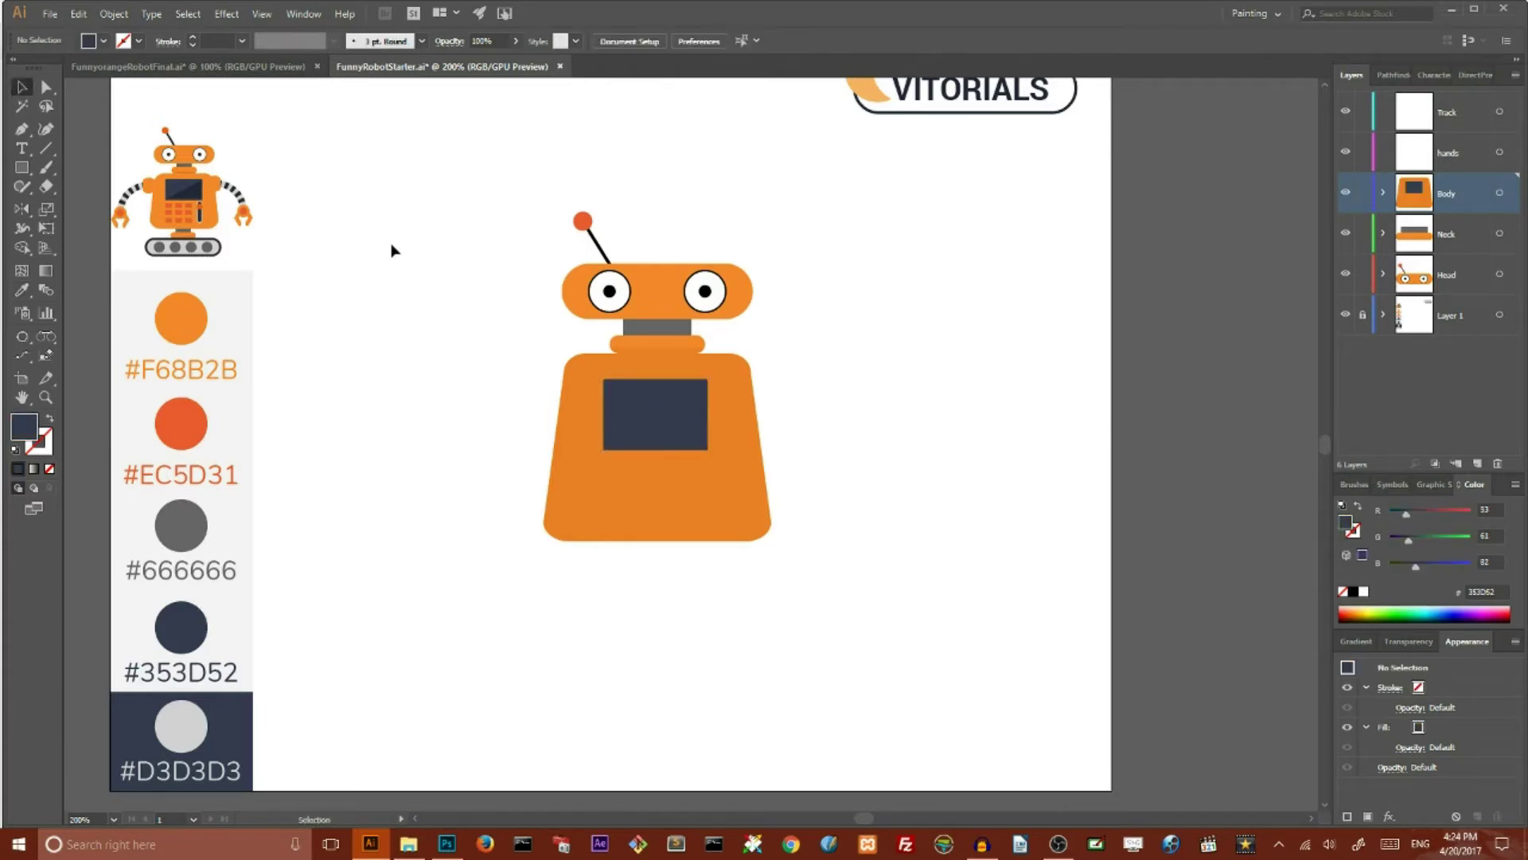
# - Draw a triangle over the upper-left half of the dark screen with the Pen tool and deselect it
pyautogui.click(21, 129)
pyautogui.click(603, 451)
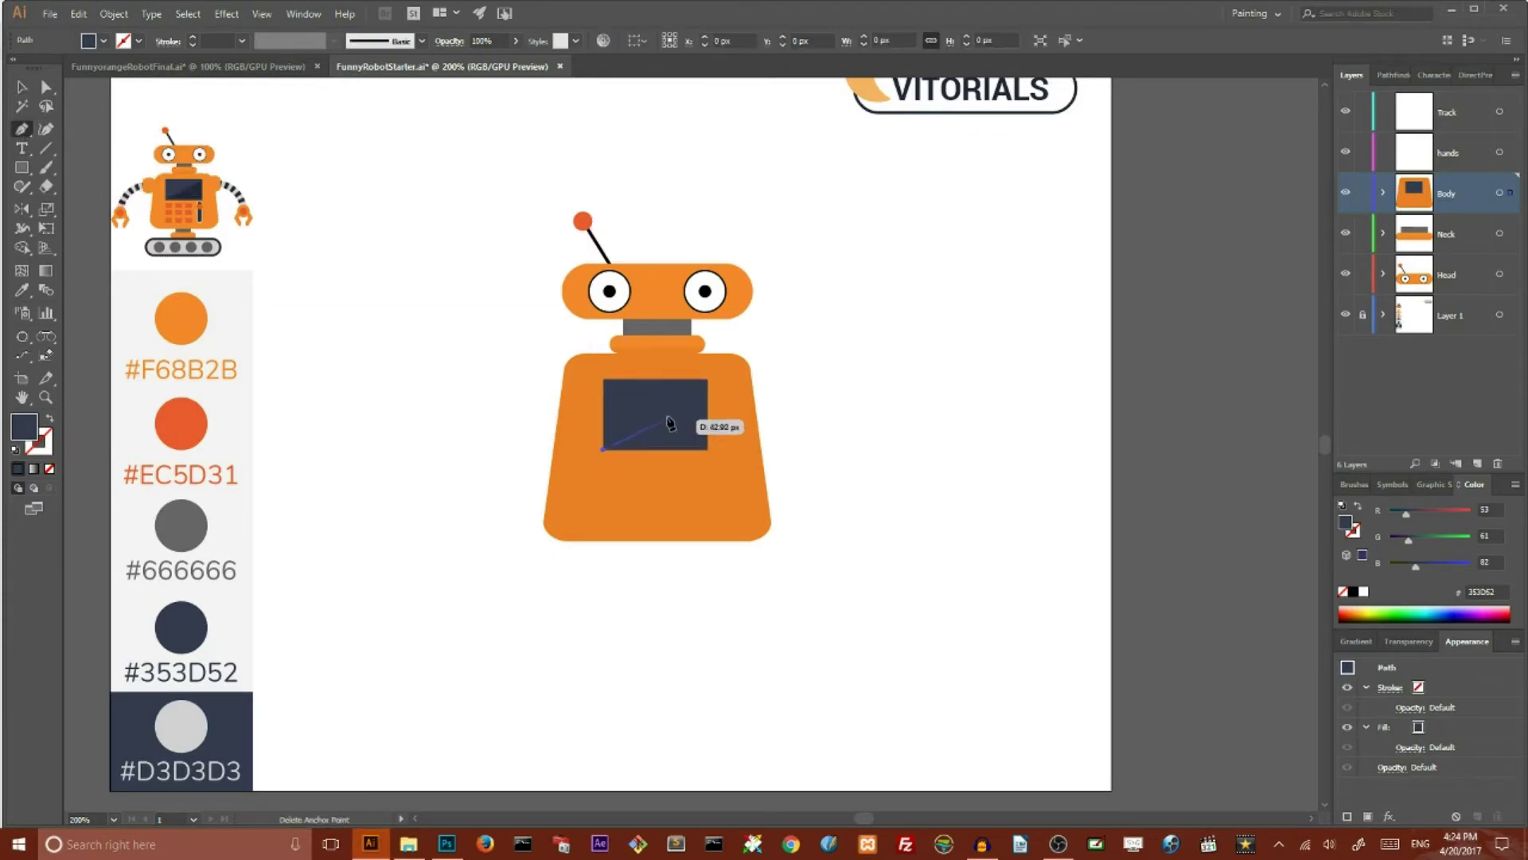
pyautogui.click(708, 382)
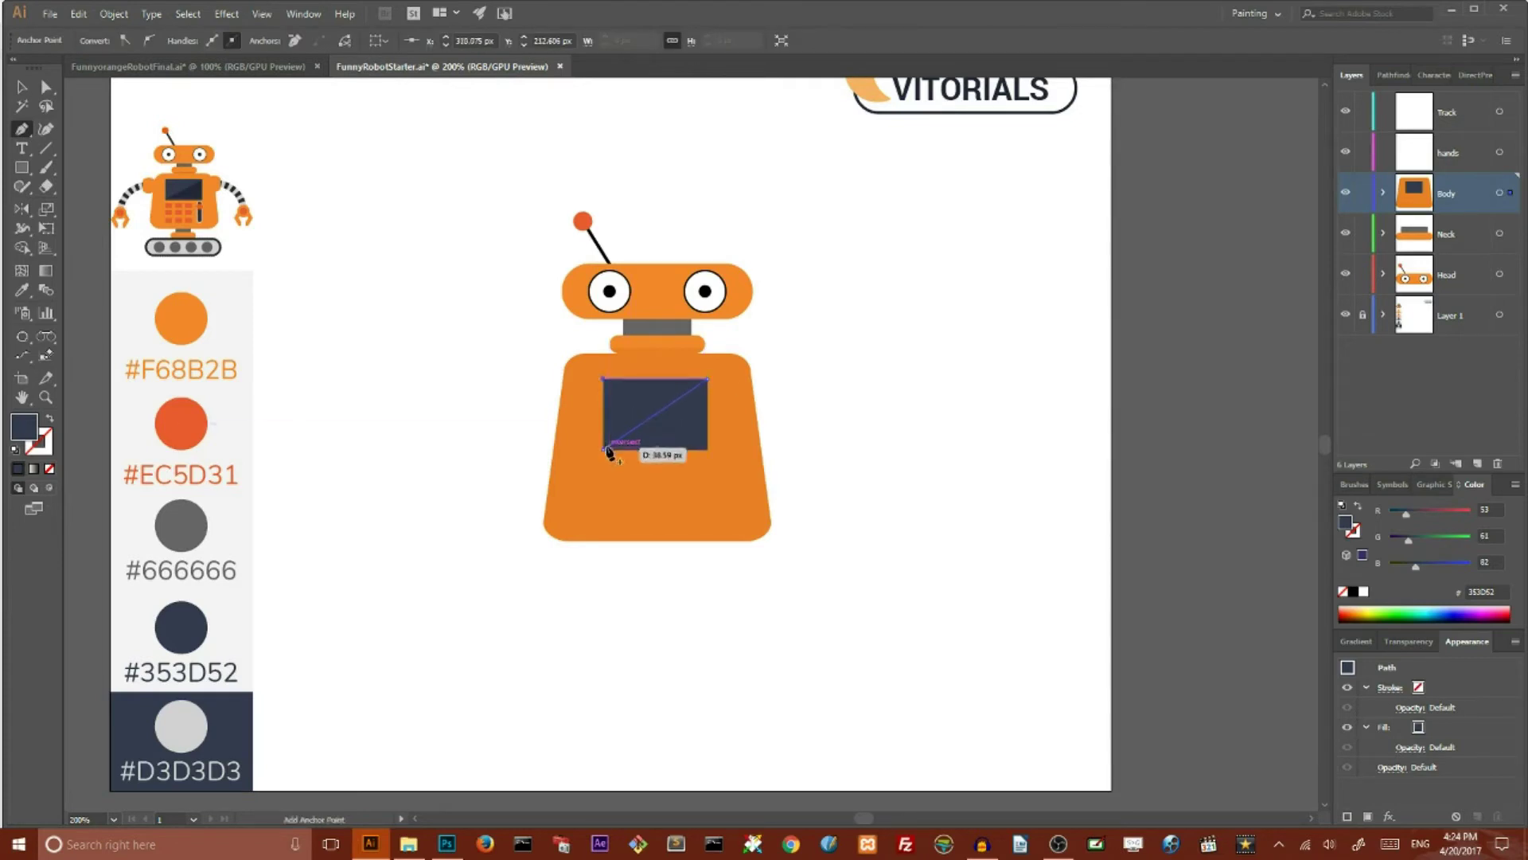
pyautogui.press('v')
pyautogui.click(461, 317)
# - Lighten the triangle on the screen slightly with Recolor Artwork and deselect it
pyautogui.click(645, 406)
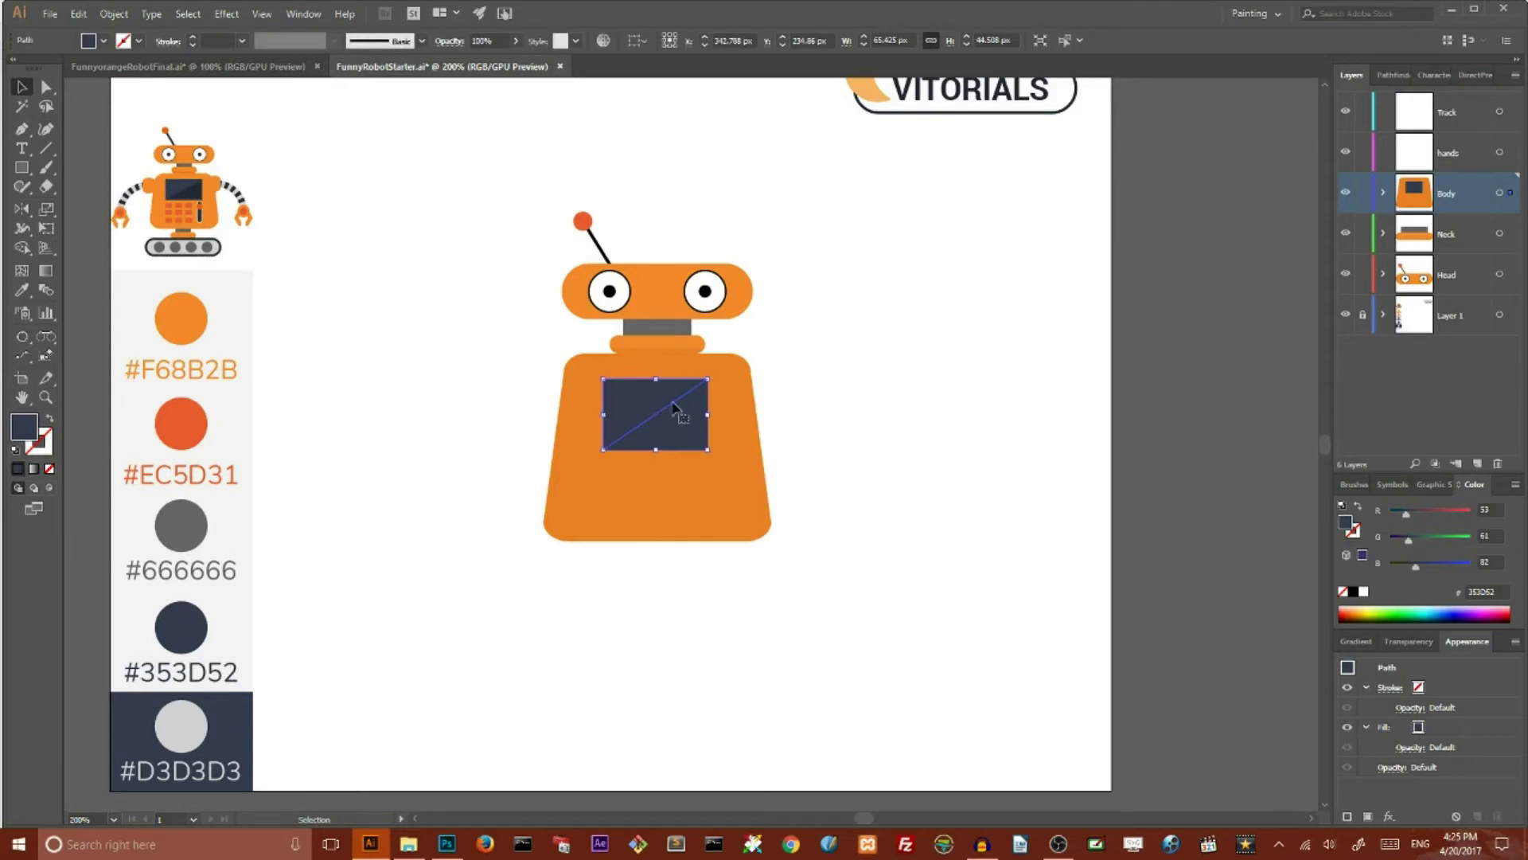
pyautogui.click(604, 42)
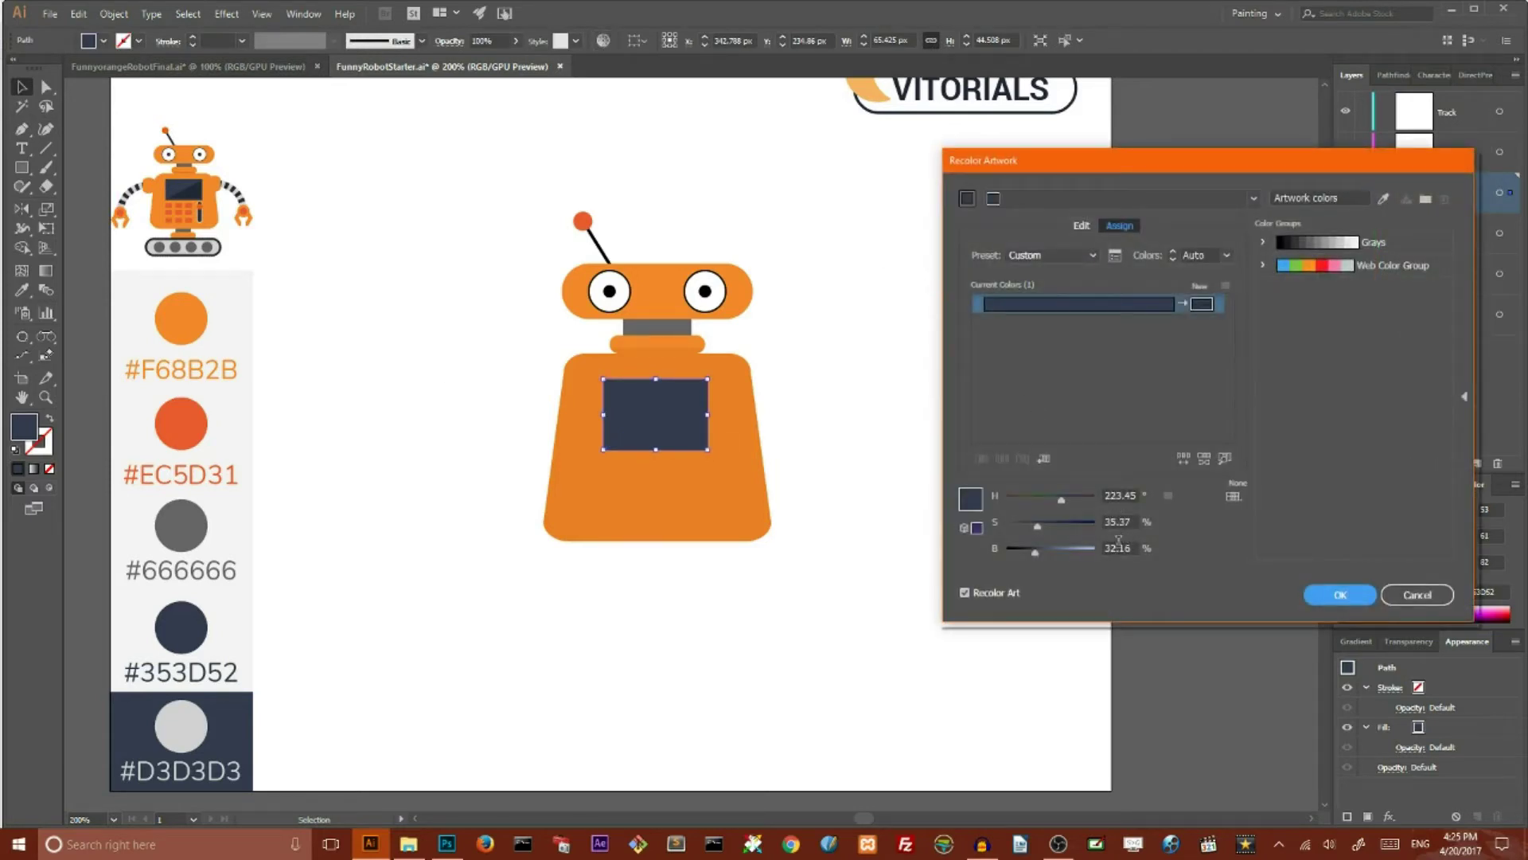
pyautogui.click(1340, 595)
pyautogui.click(901, 351)
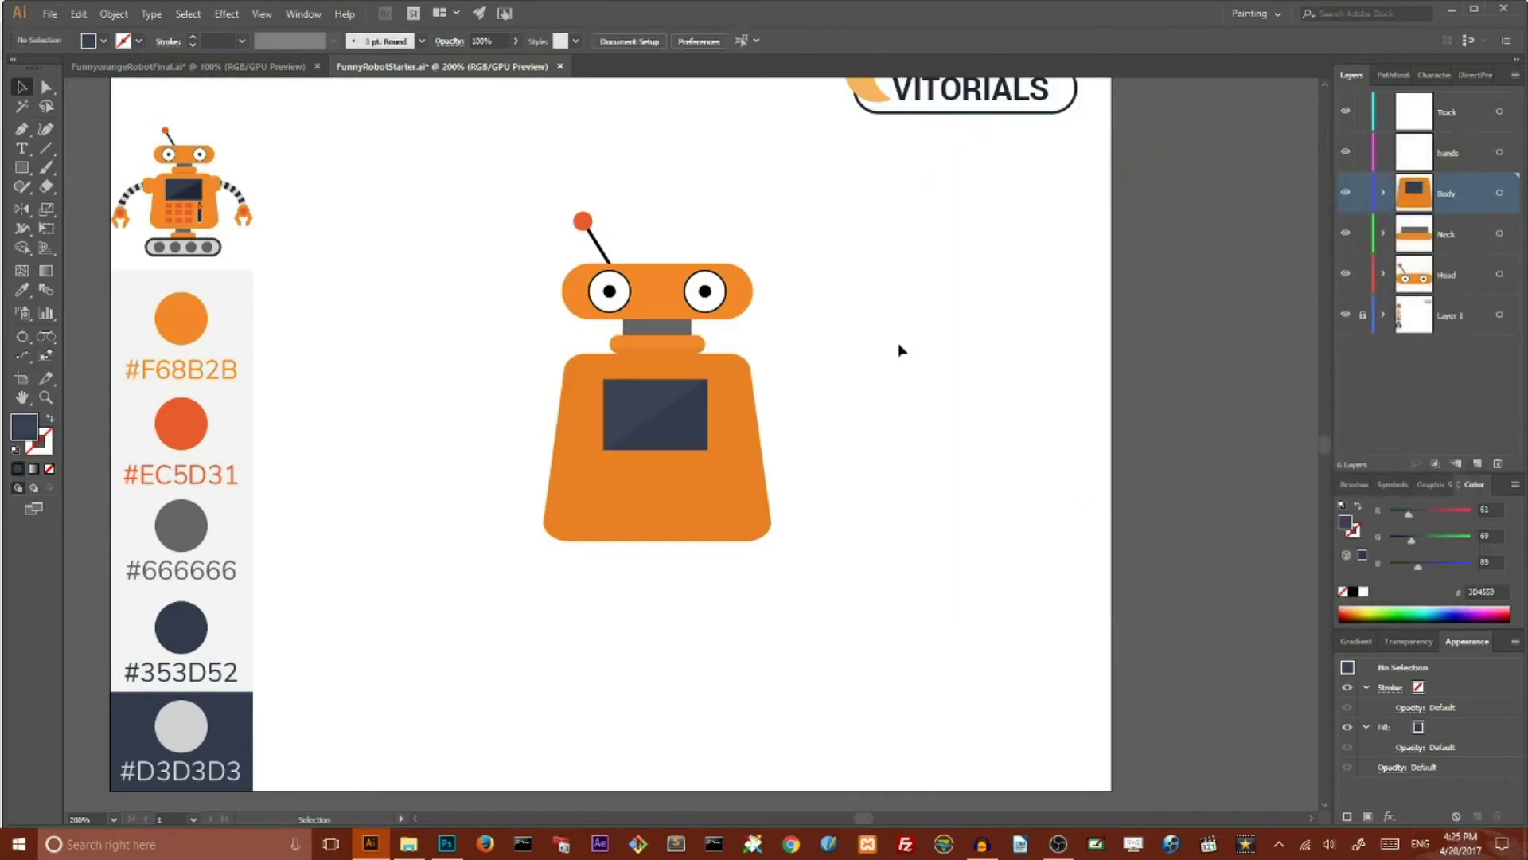
# - Group the screen's rectangle and triangle, and centre the group horizontally with the body
pyautogui.click(701, 438)
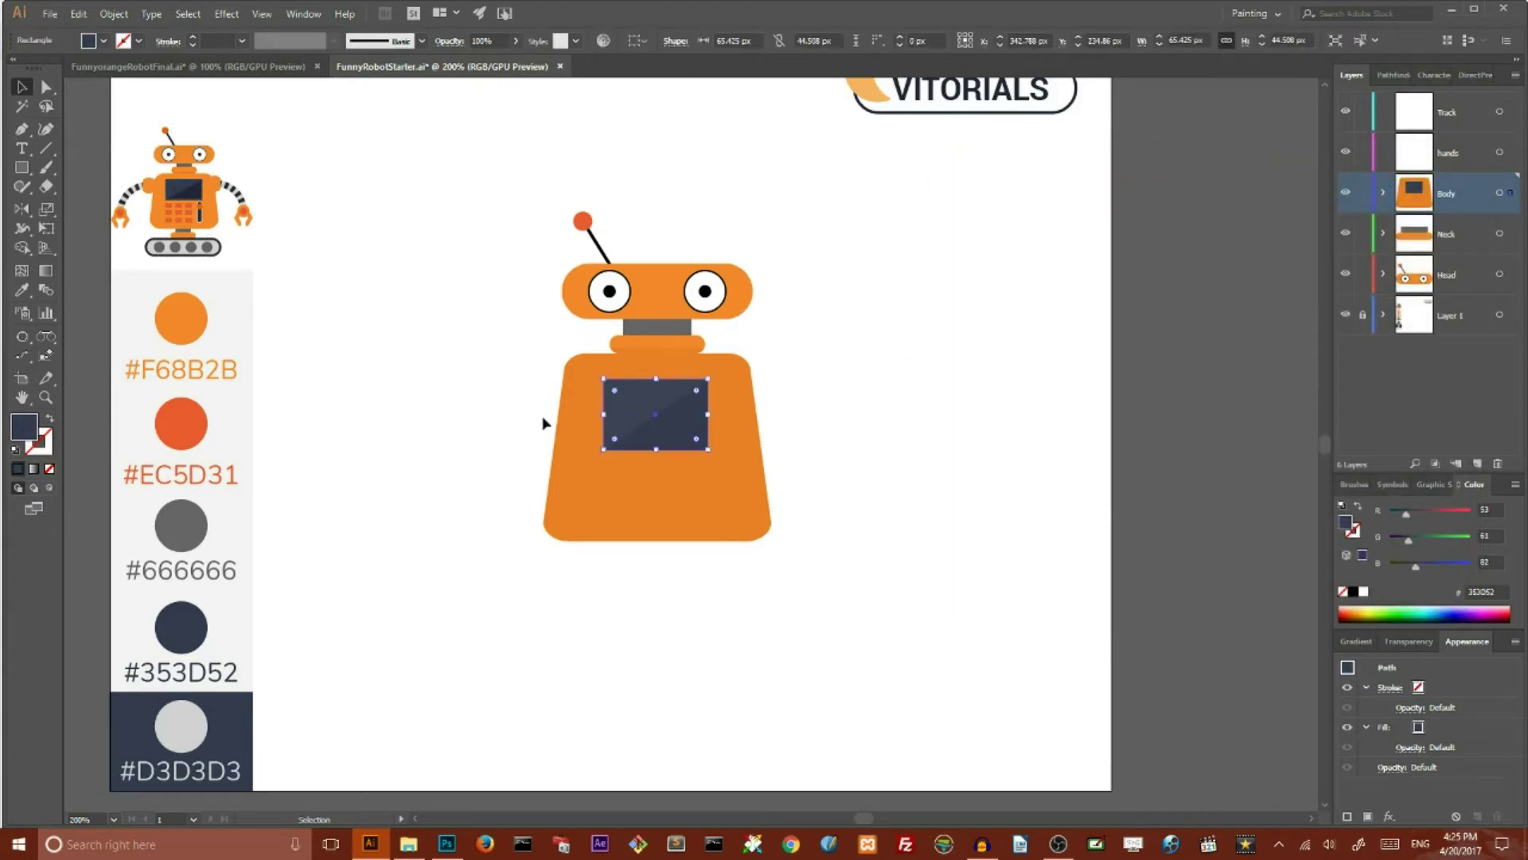
pyautogui.keyDown('shift'); pyautogui.click(646, 420); pyautogui.keyUp('shift')
pyautogui.rightClick(642, 408)
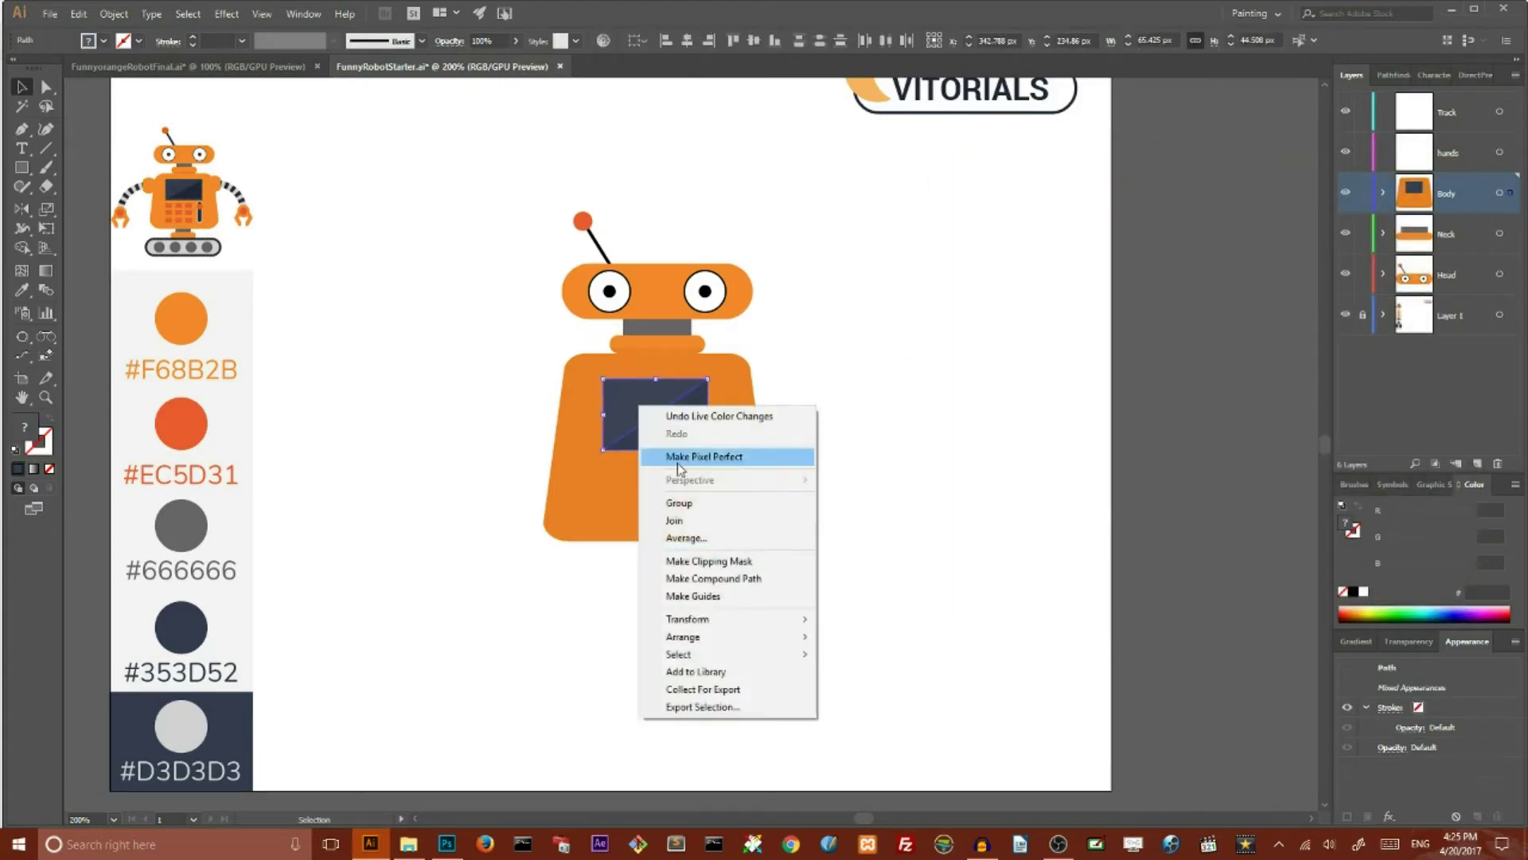
pyautogui.click(671, 503)
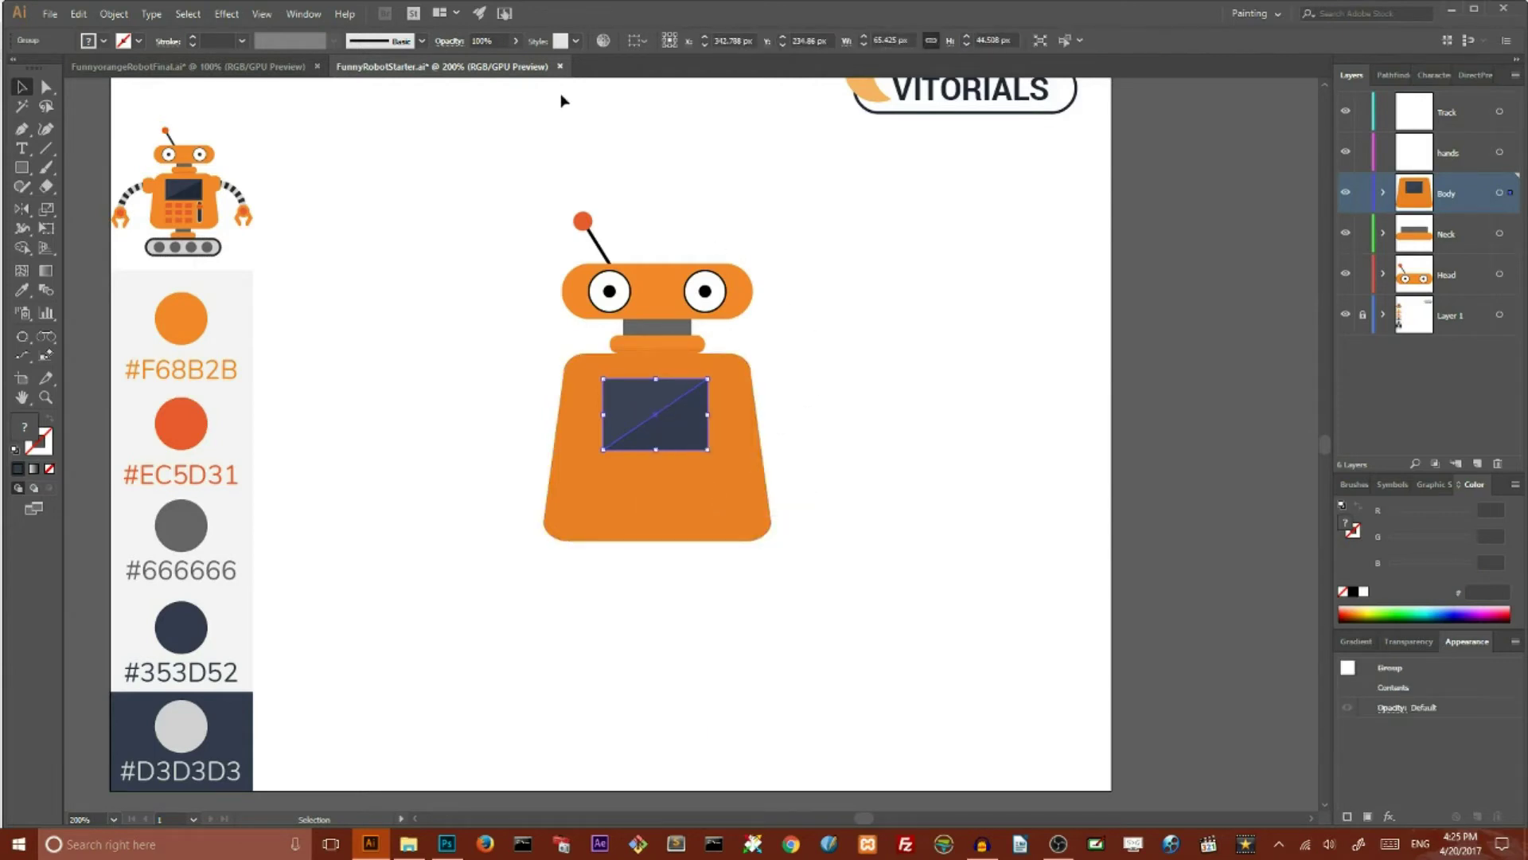
pyautogui.click(692, 570)
pyautogui.moveTo(458, 570); pyautogui.dragTo(807, 386)
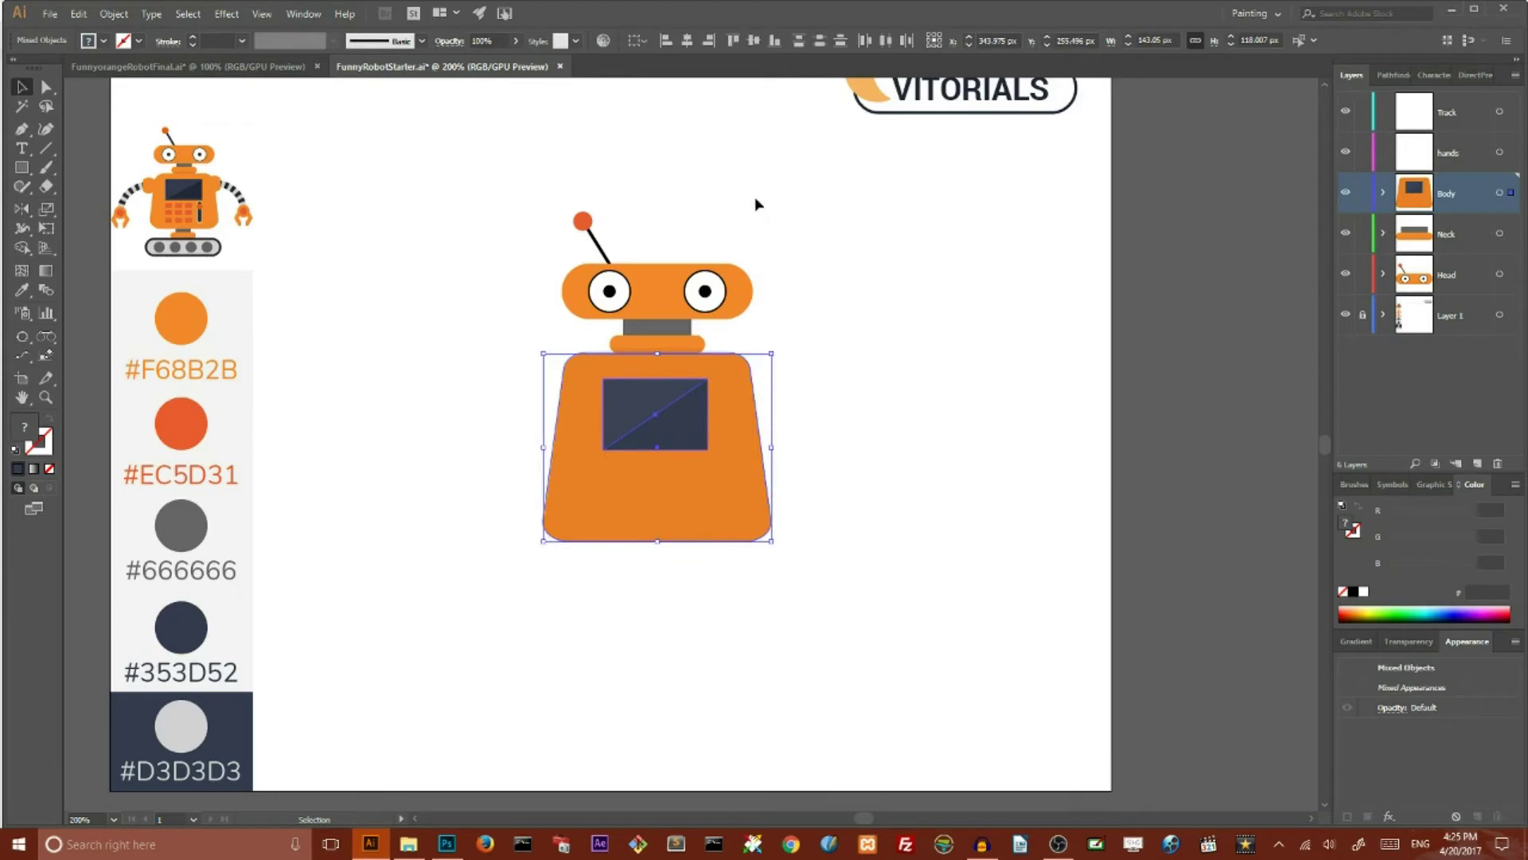
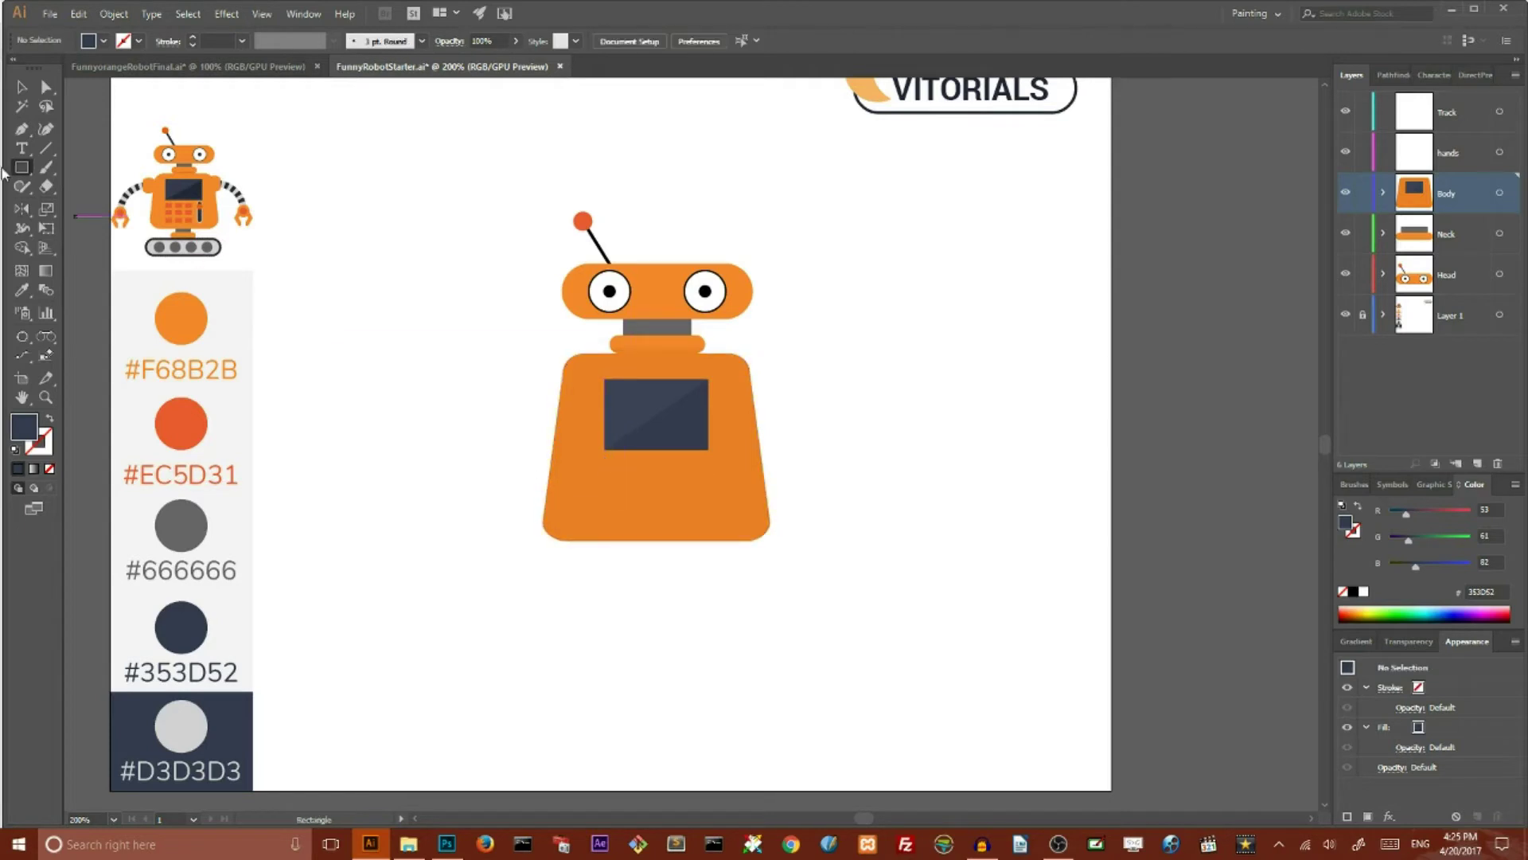
# - Create a small rectangle 16 px wide and 10 px high on the body below the screen
pyautogui.click(685, 434)
pyautogui.moveTo(822, 359); pyautogui.dragTo(768, 363)
pyautogui.write('16')
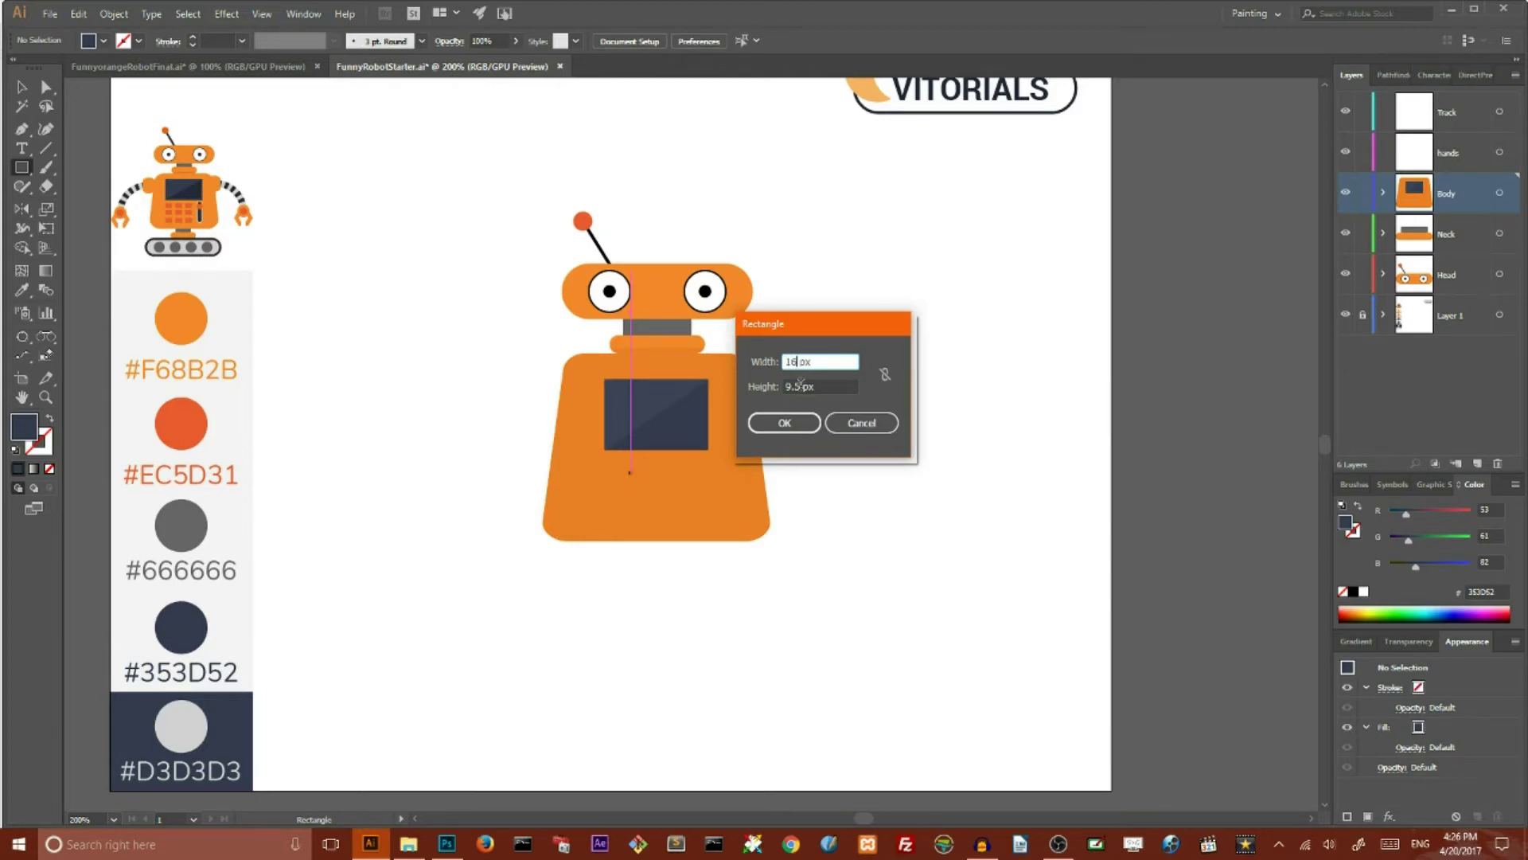
pyautogui.moveTo(799, 386); pyautogui.dragTo(777, 388)
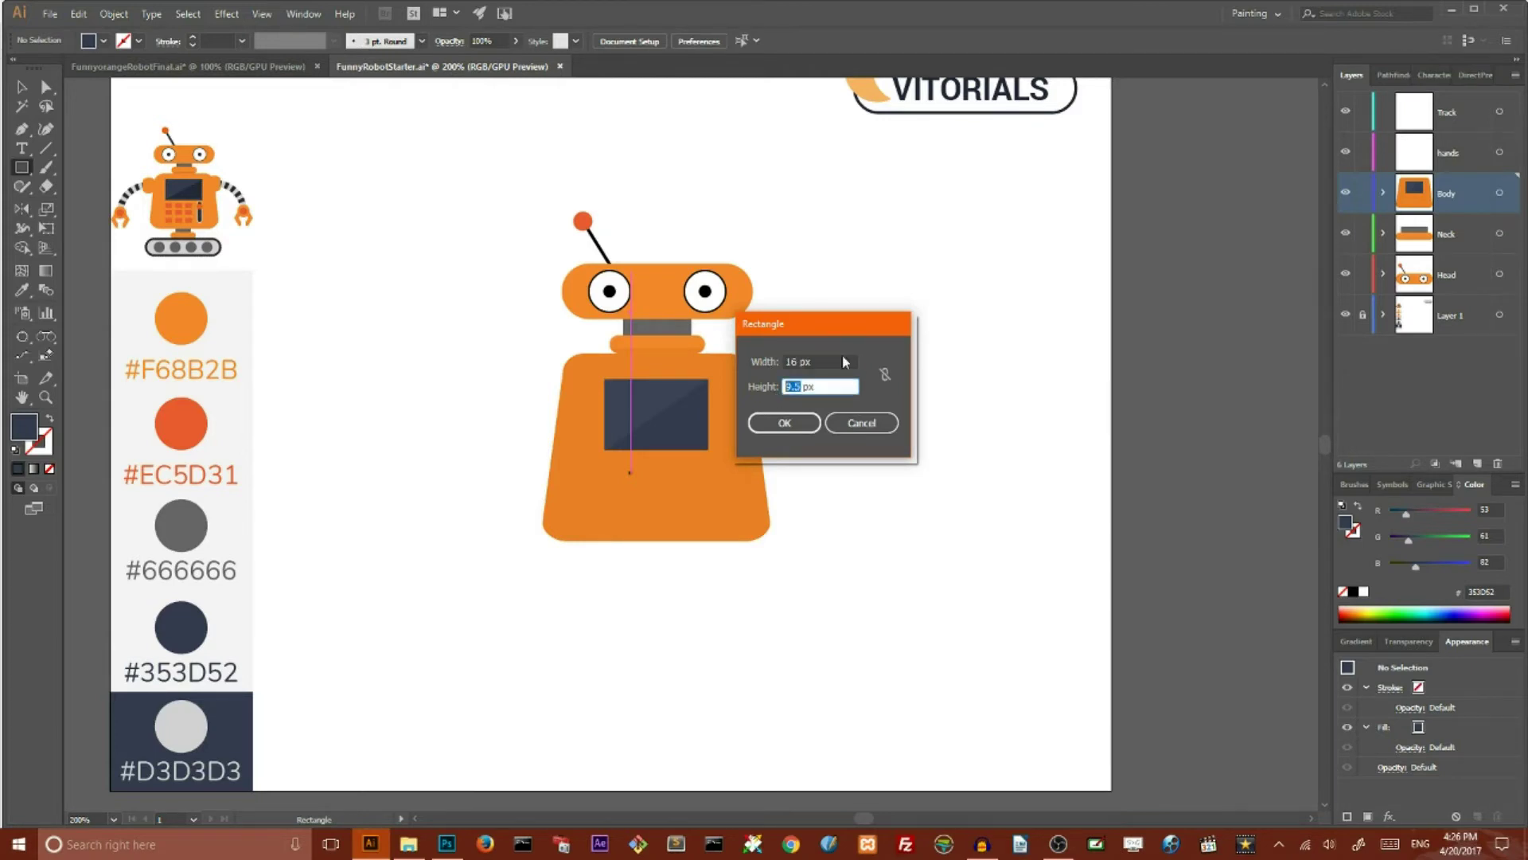
pyautogui.write('10')
pyautogui.click(788, 424)
# - Colour the small rectangle below the screen with the #EC5D31 palette swatch
pyautogui.click(22, 289)
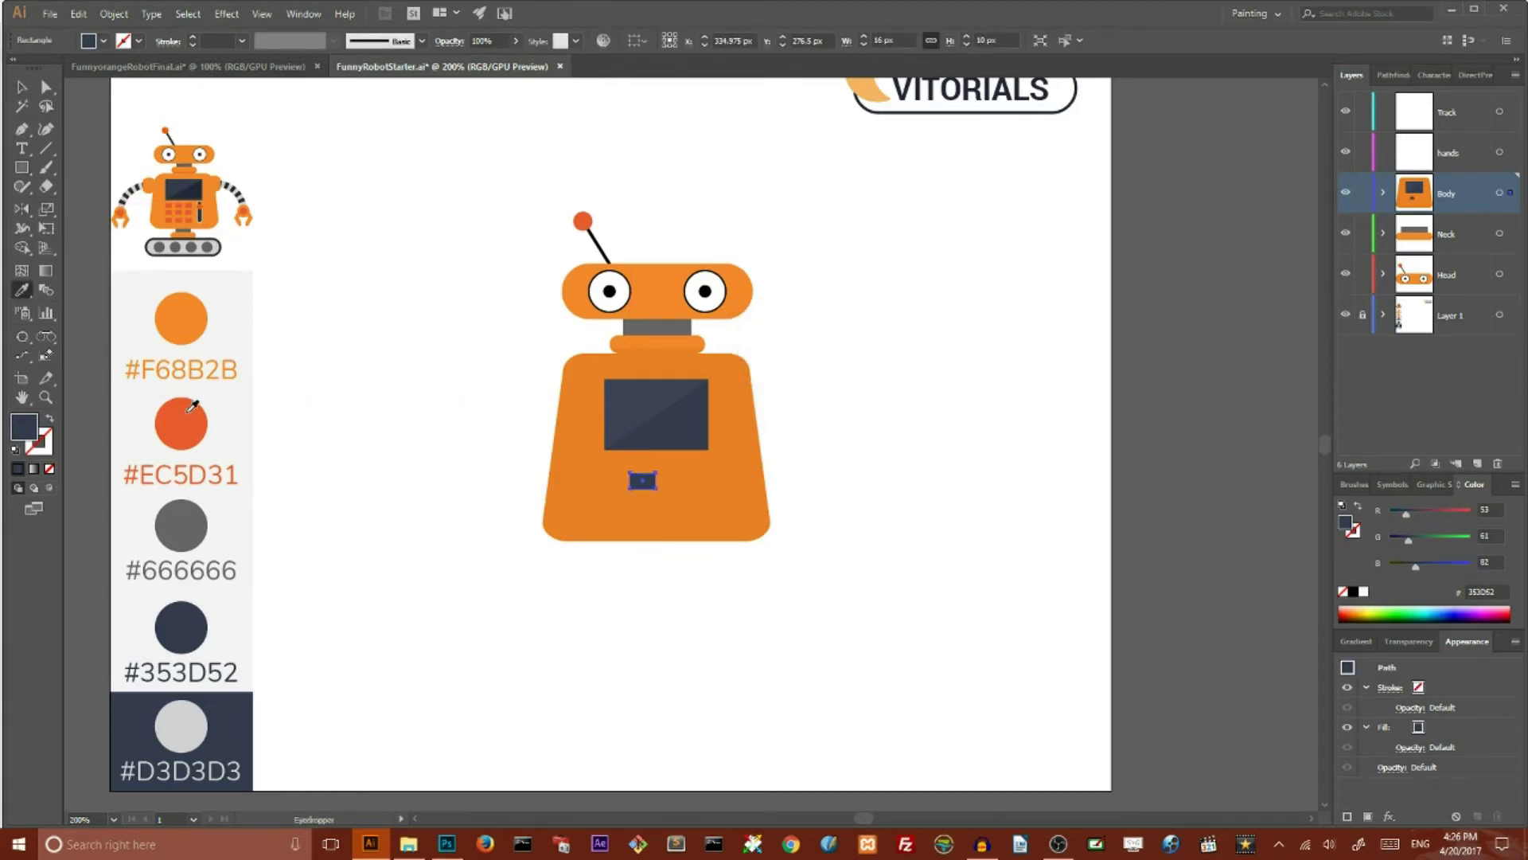
pyautogui.click(189, 410)
pyautogui.click(22, 86)
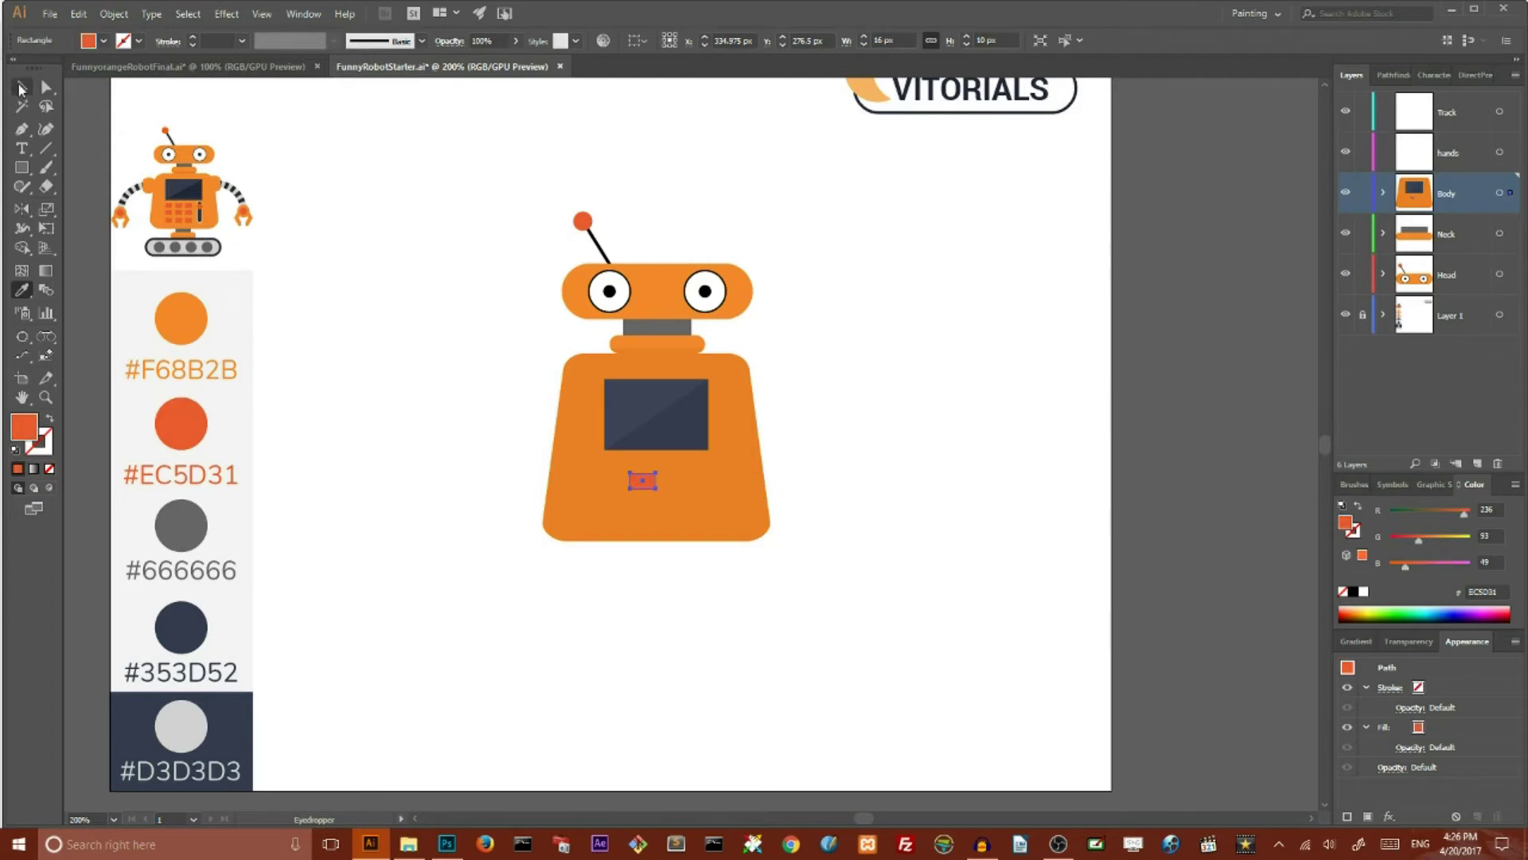
# - Make a new pattern brush from the small red-orange rectangle with the tile spacing set to 30%
pyautogui.click(477, 424)
pyautogui.moveTo(644, 483)
pyautogui.mouseDown()
pyautogui.moveTo(624, 470)
pyautogui.moveTo(966, 427)
pyautogui.moveTo(1157, 548)
pyautogui.moveTo(1272, 497)
pyautogui.moveTo(1360, 485)
pyautogui.moveTo(1455, 552)
pyautogui.mouseUp()
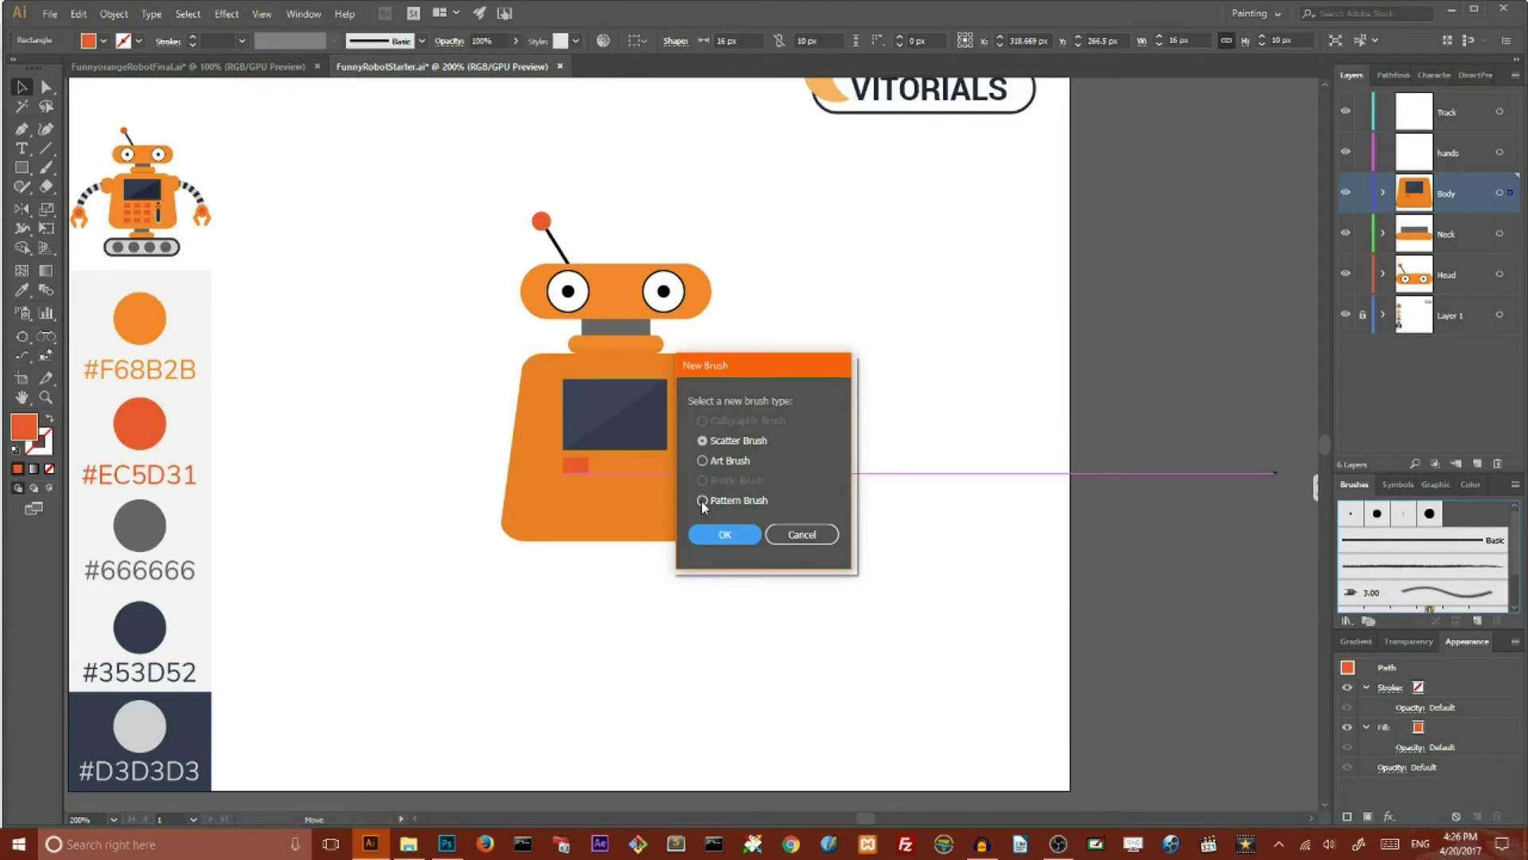
pyautogui.moveTo(730, 364); pyautogui.dragTo(832, 277)
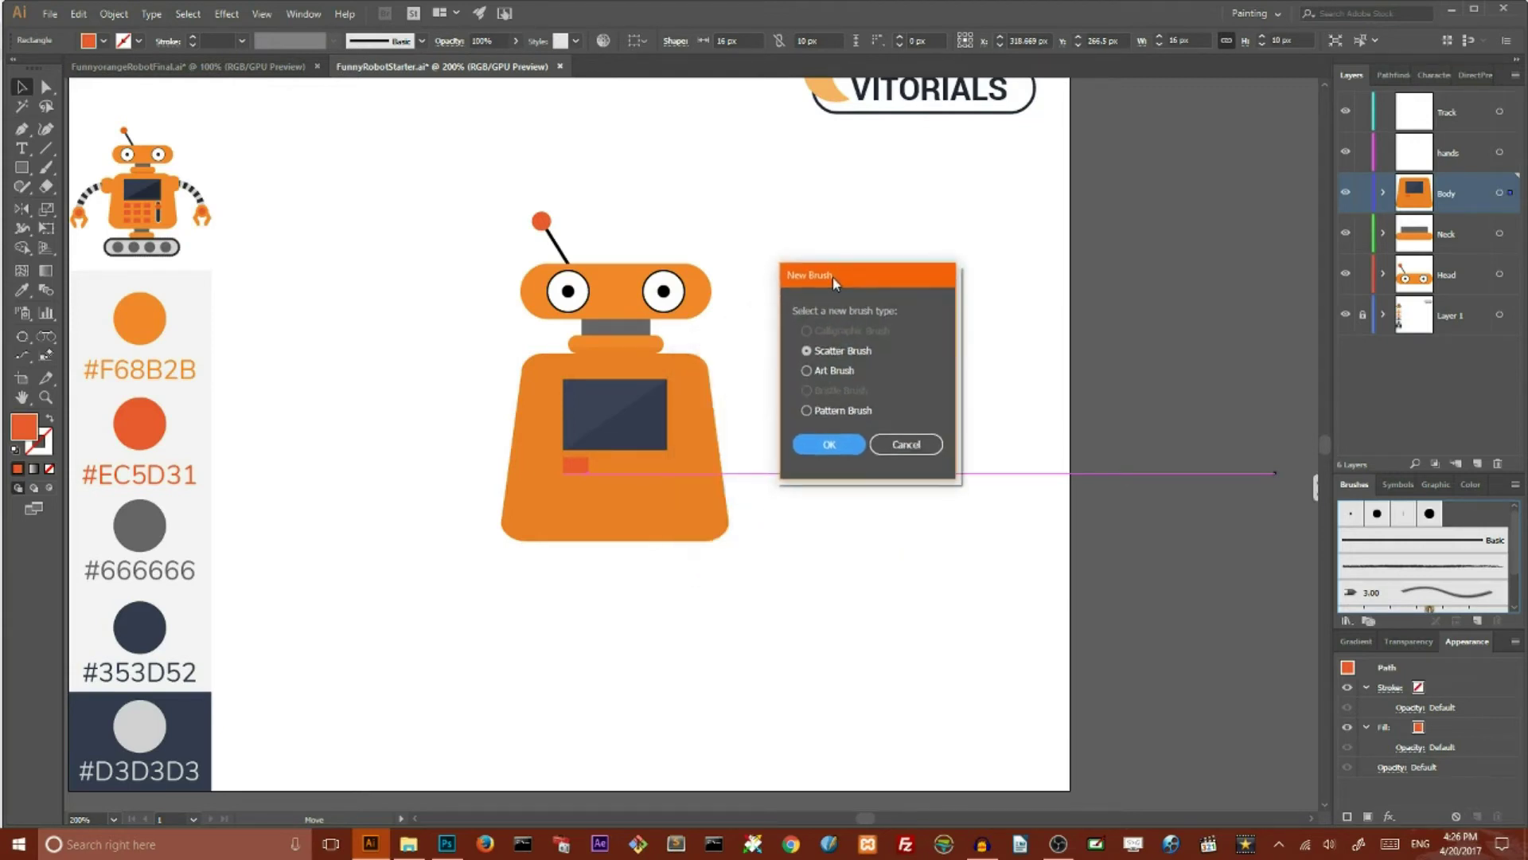
pyautogui.click(806, 410)
pyautogui.click(829, 444)
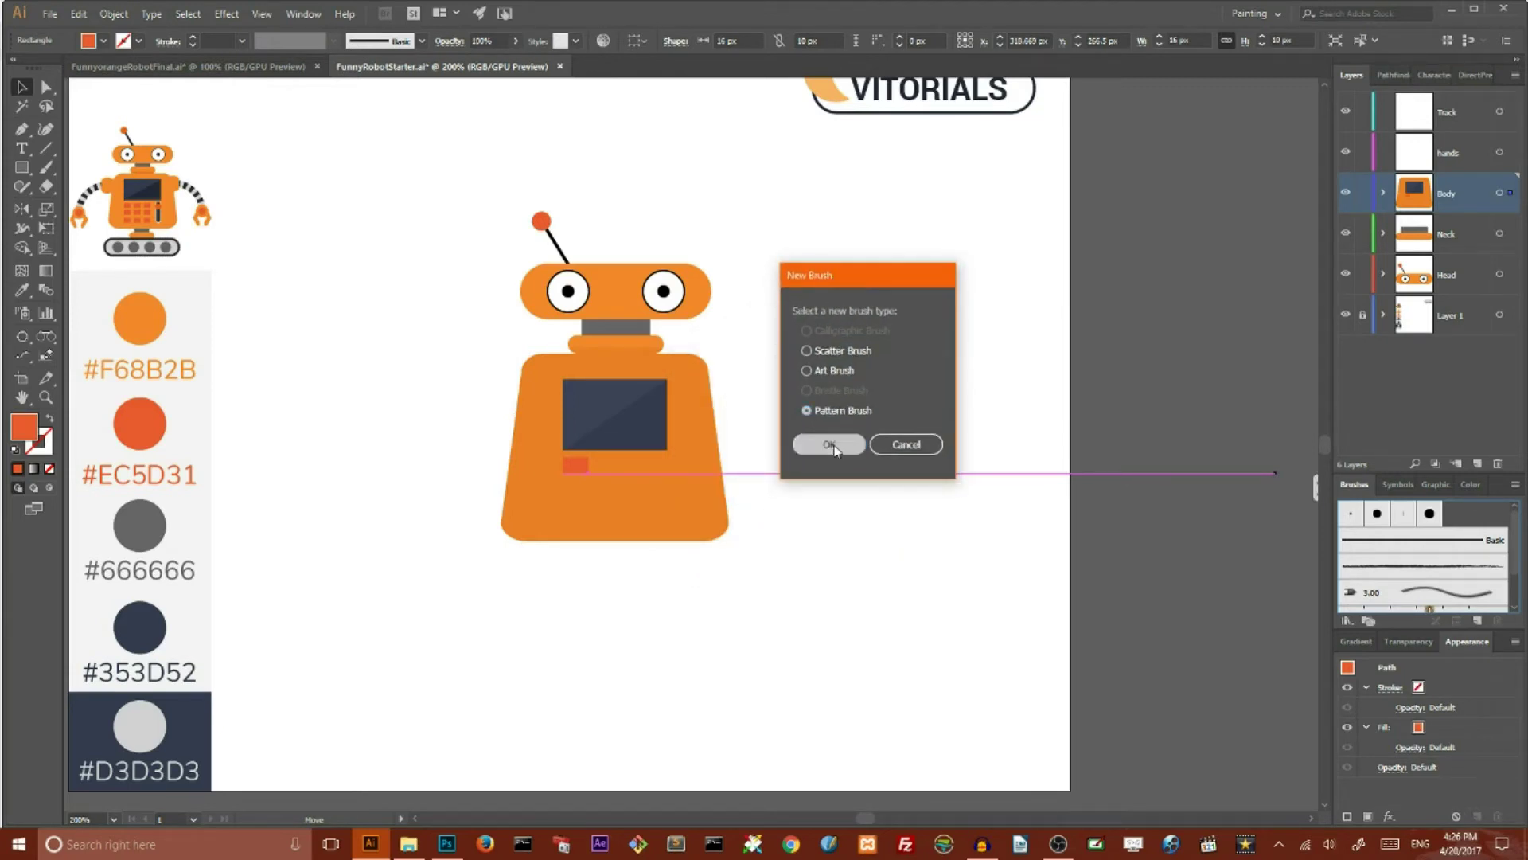
pyautogui.click(1086, 280)
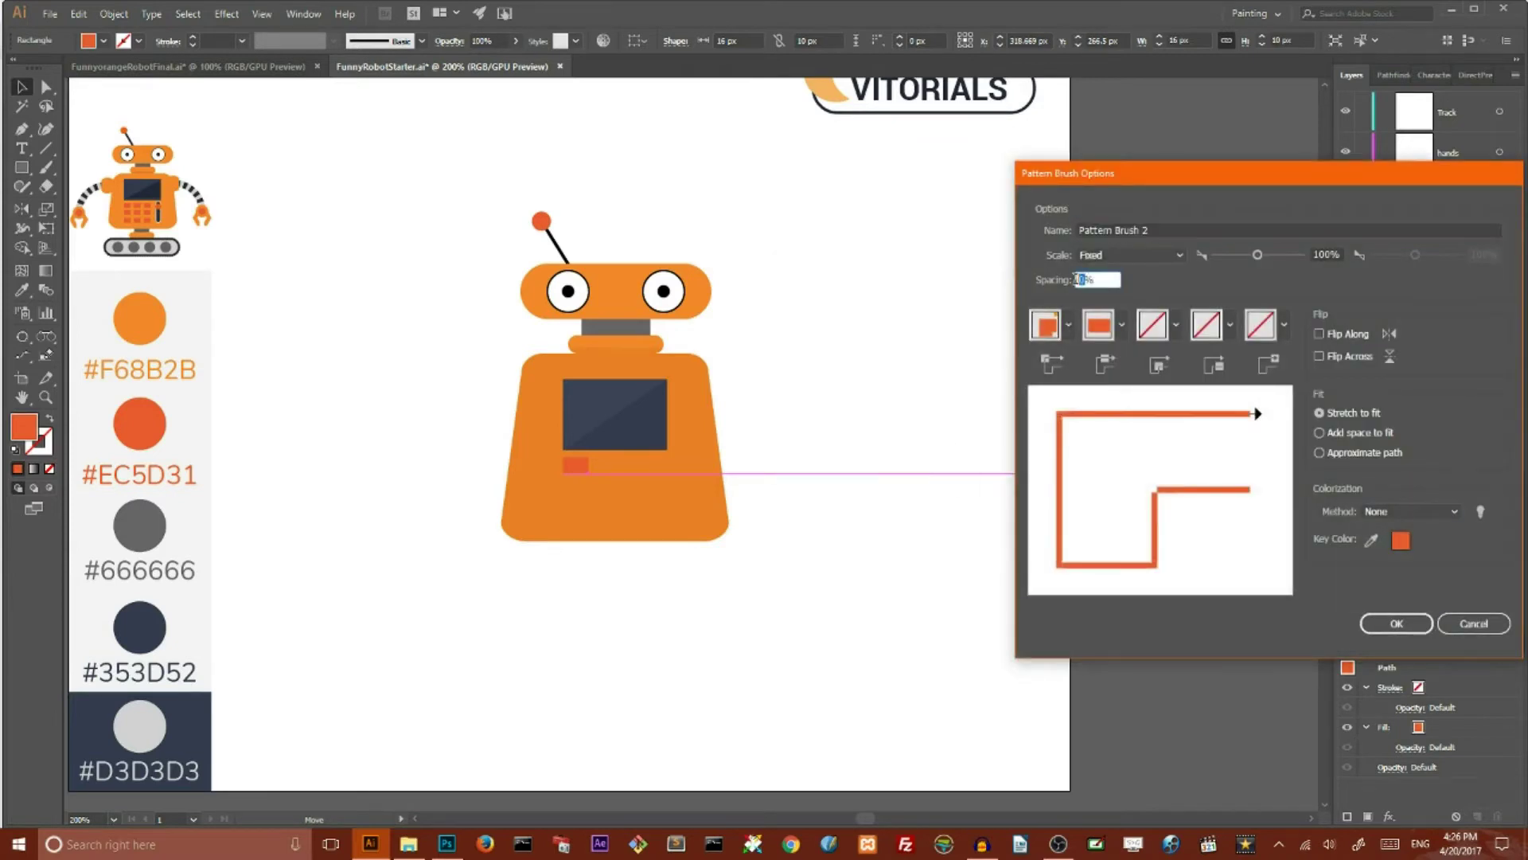
pyautogui.moveTo(1100, 174); pyautogui.dragTo(826, 183)
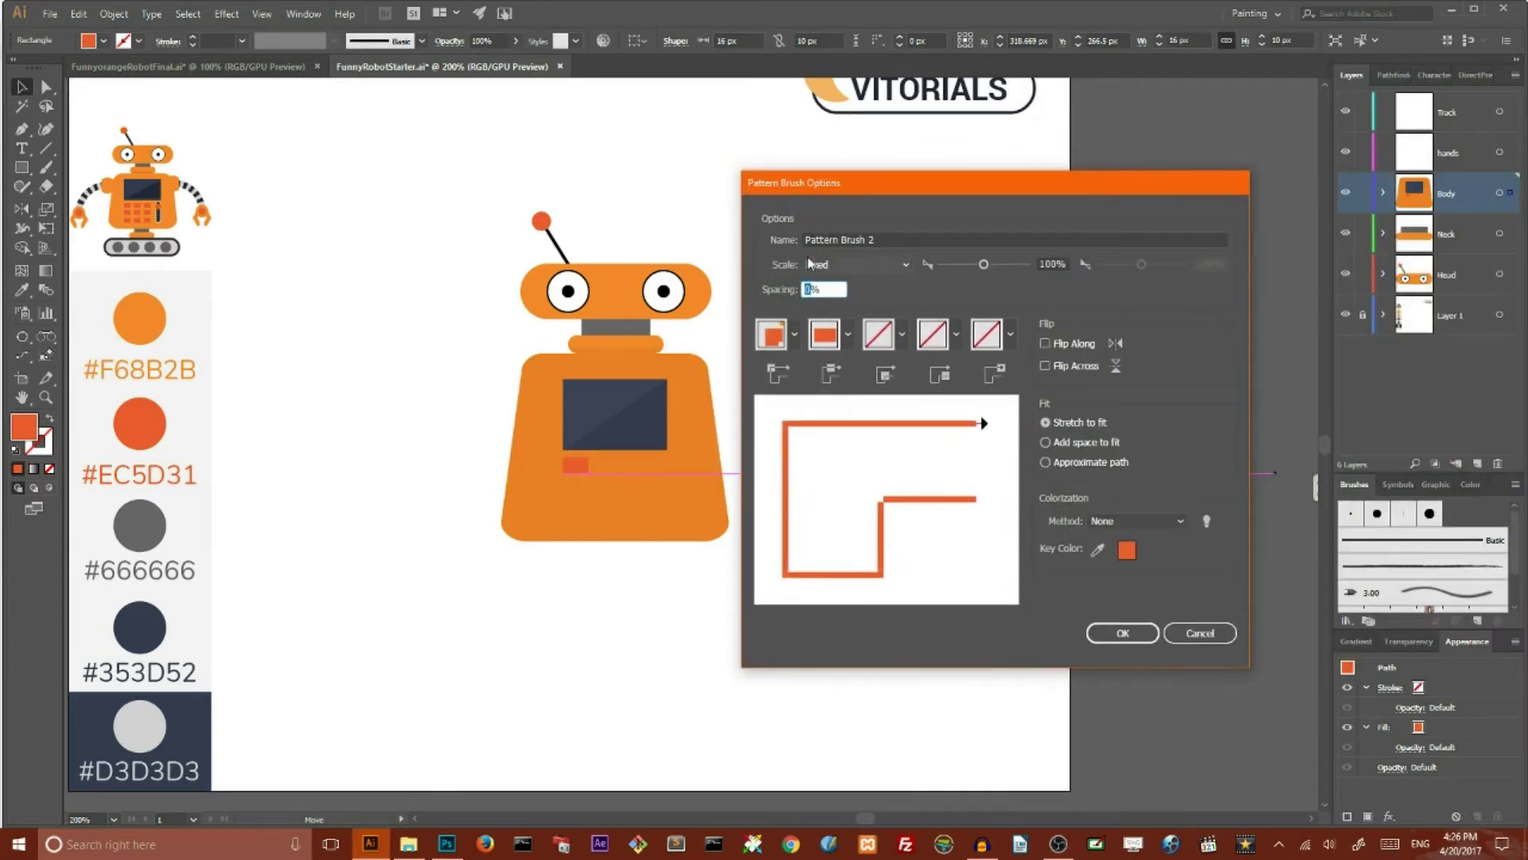
pyautogui.write('30')
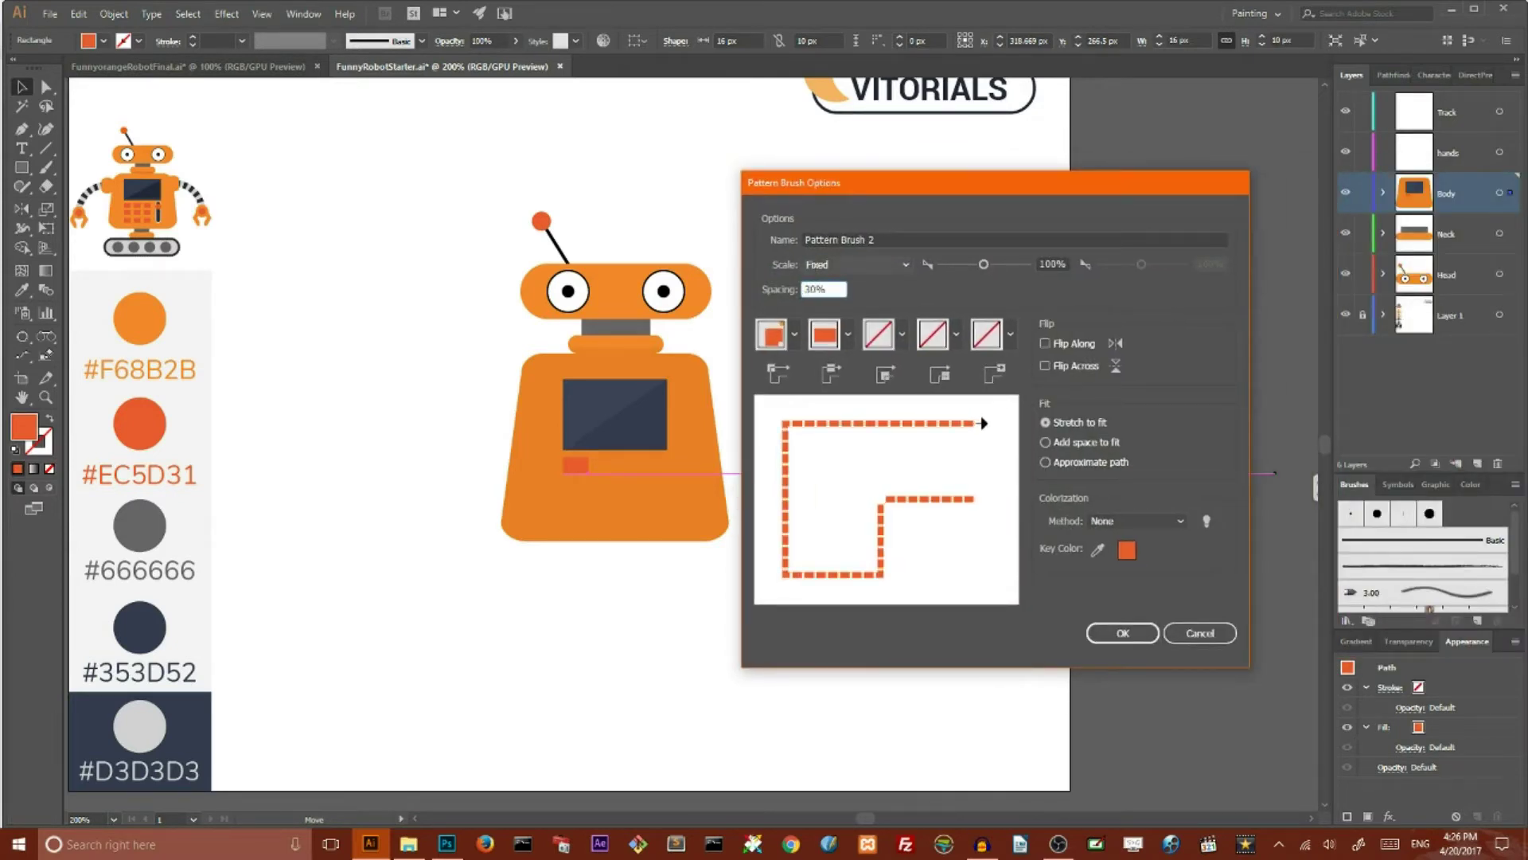
pyautogui.click(1122, 633)
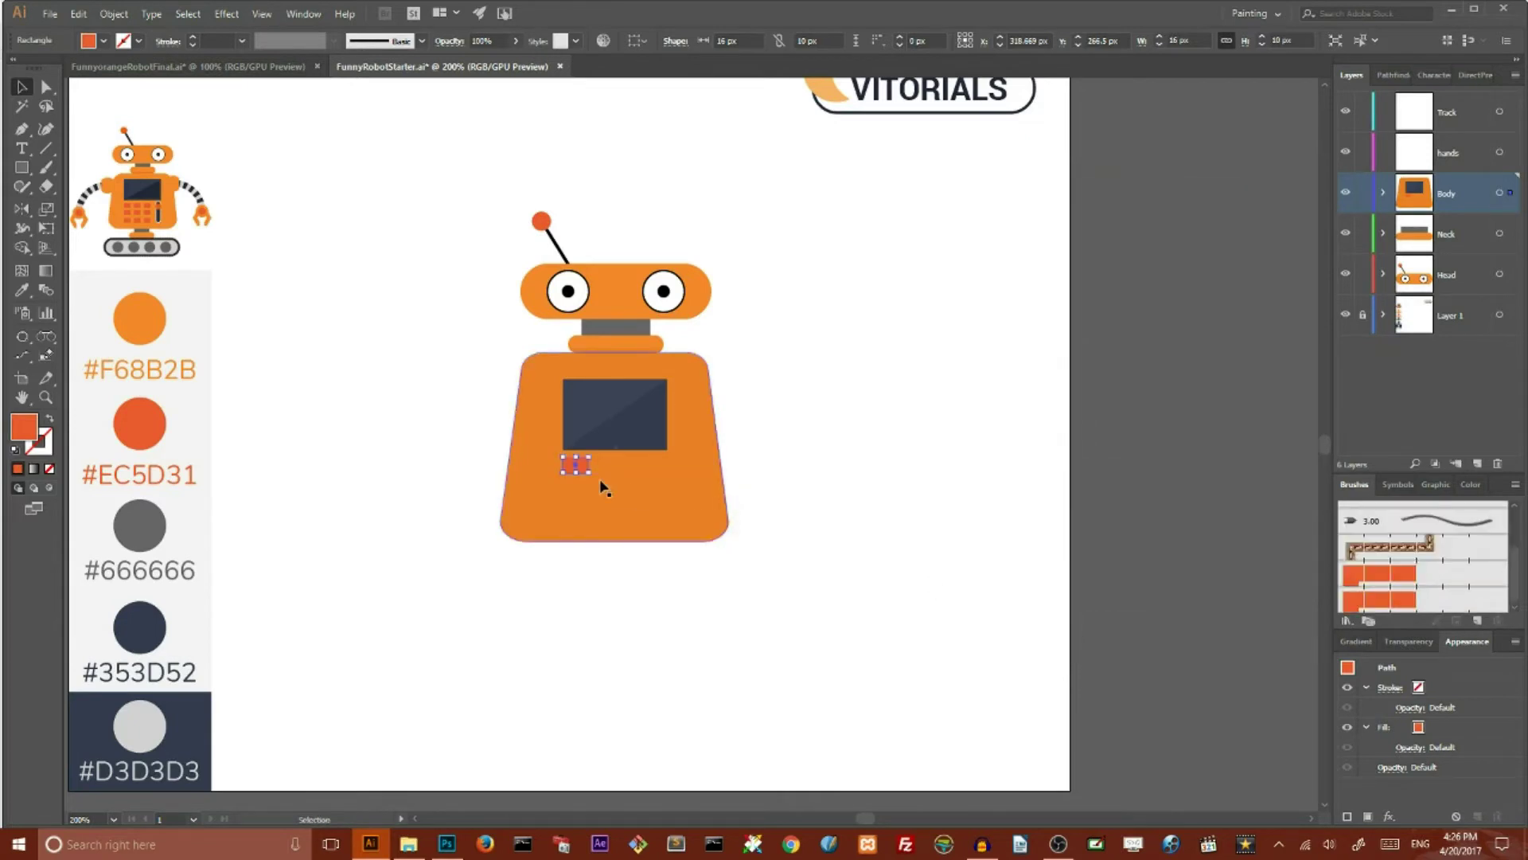
# - Remove the small rectangle and draw a horizontal line about 48 px long in its place below the screen
pyautogui.click(792, 419)
pyautogui.click(46, 148)
pyautogui.moveTo(49, 148); pyautogui.dragTo(104, 151)
pyautogui.moveTo(563, 464); pyautogui.dragTo(638, 464)
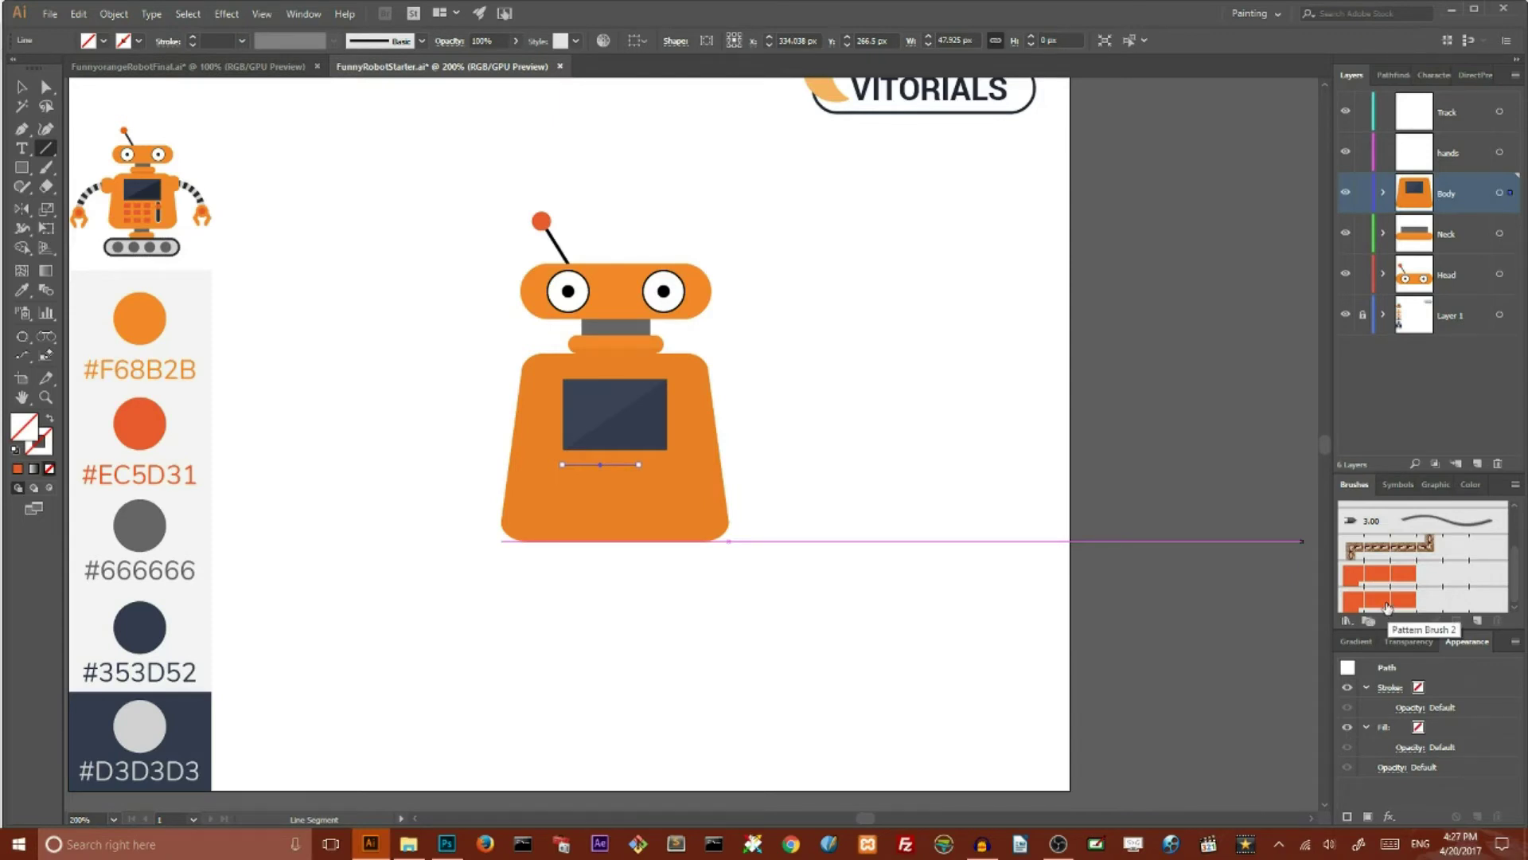
# - Apply the new button pattern brush to the line and set its stroke weight to 0.75 pt
pyautogui.click(1385, 602)
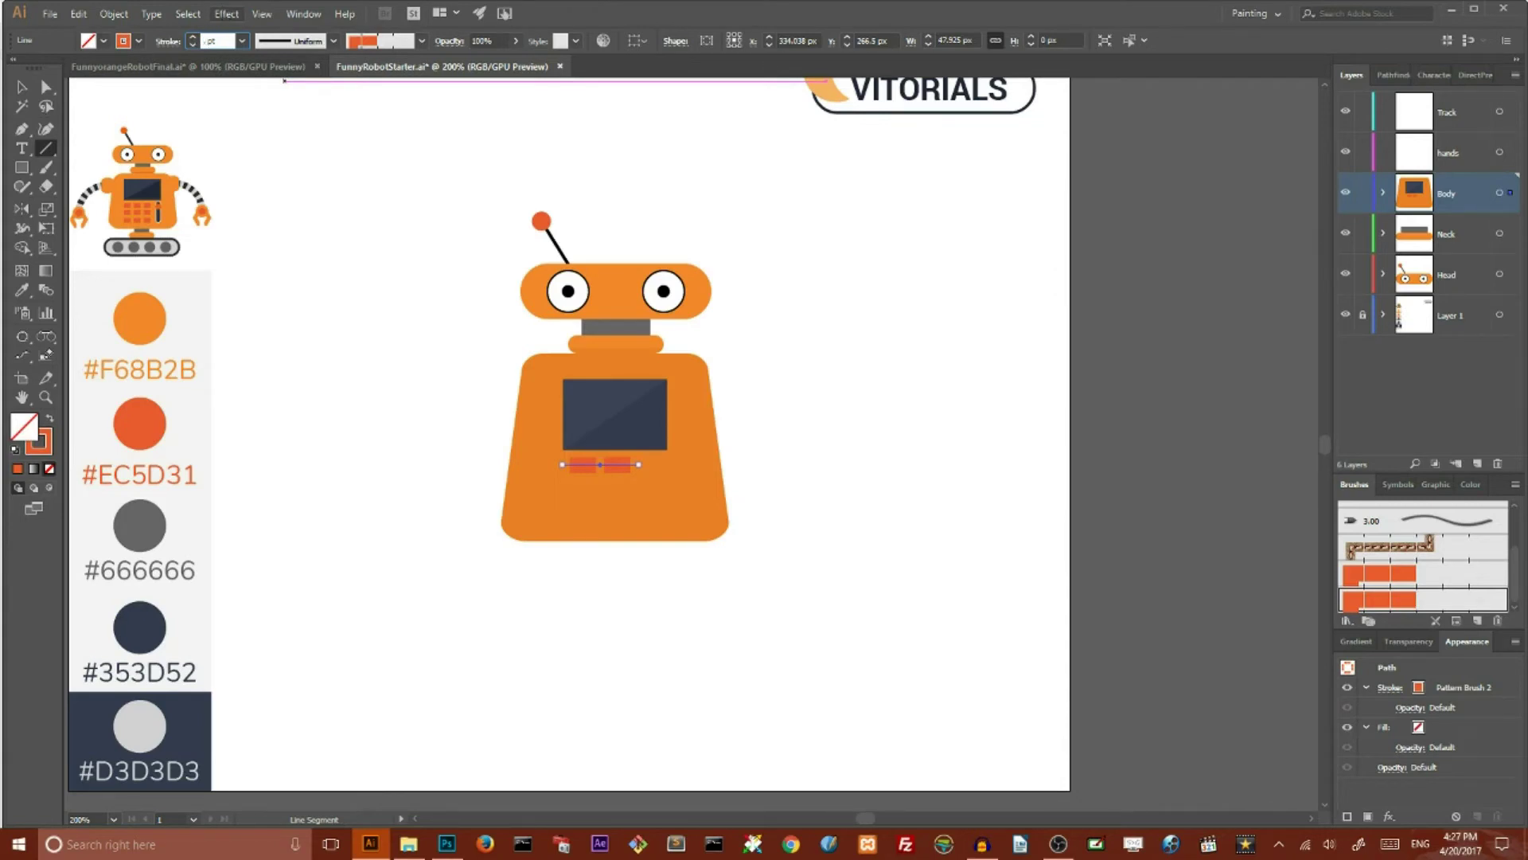
pyautogui.write('0.75')
pyautogui.press('Return')
# - Copy the button row straight down twice at about 12 px spacing to form a three-by-three keypad
pyautogui.press('v')
pyautogui.moveTo(588, 465); pyautogui.dragTo(589, 487)
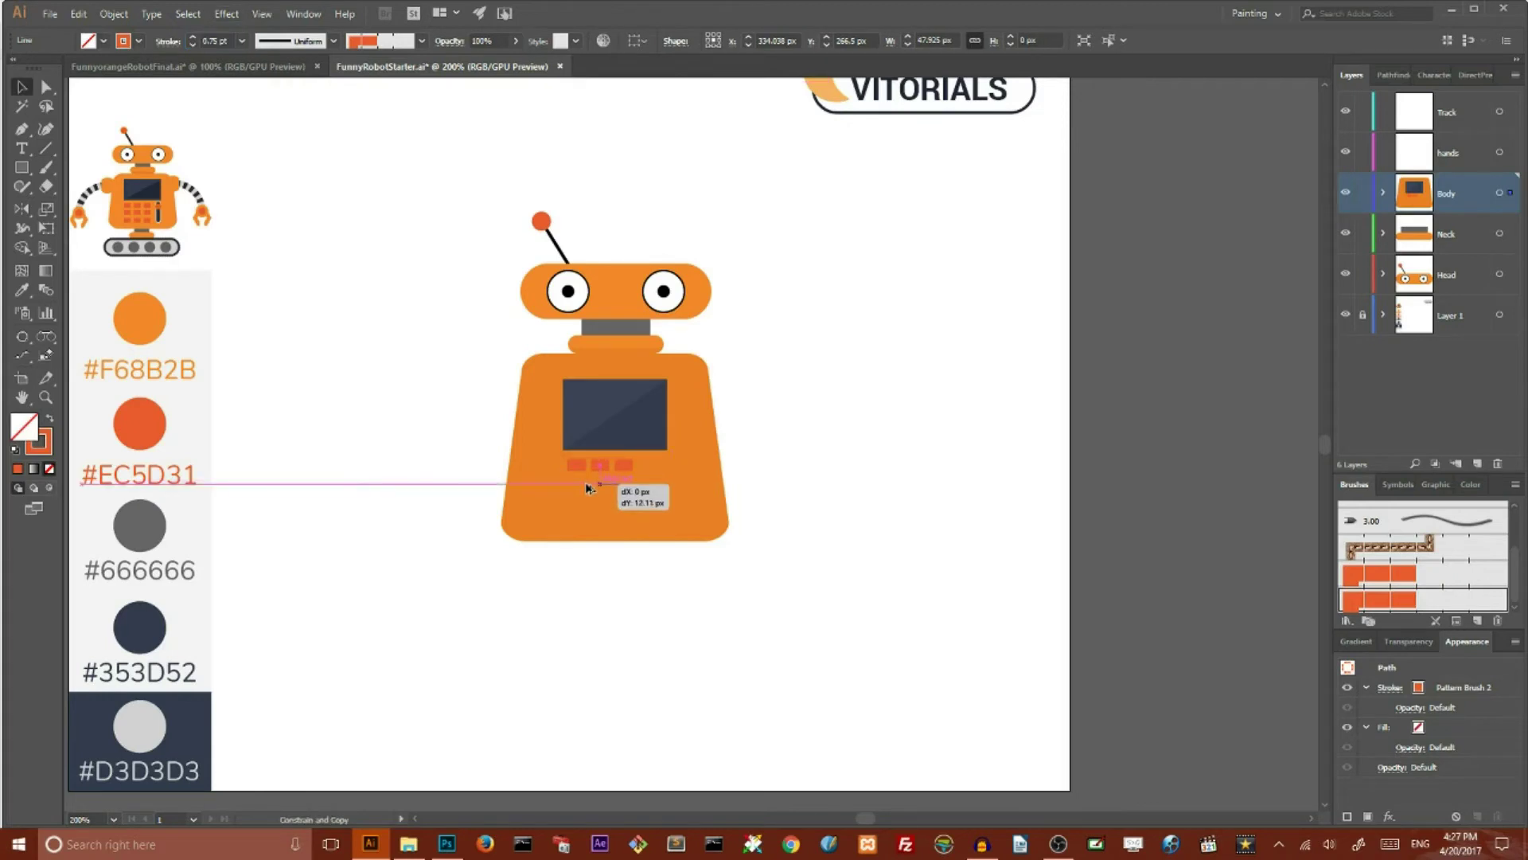
pyautogui.moveTo(587, 487); pyautogui.dragTo(588, 487)
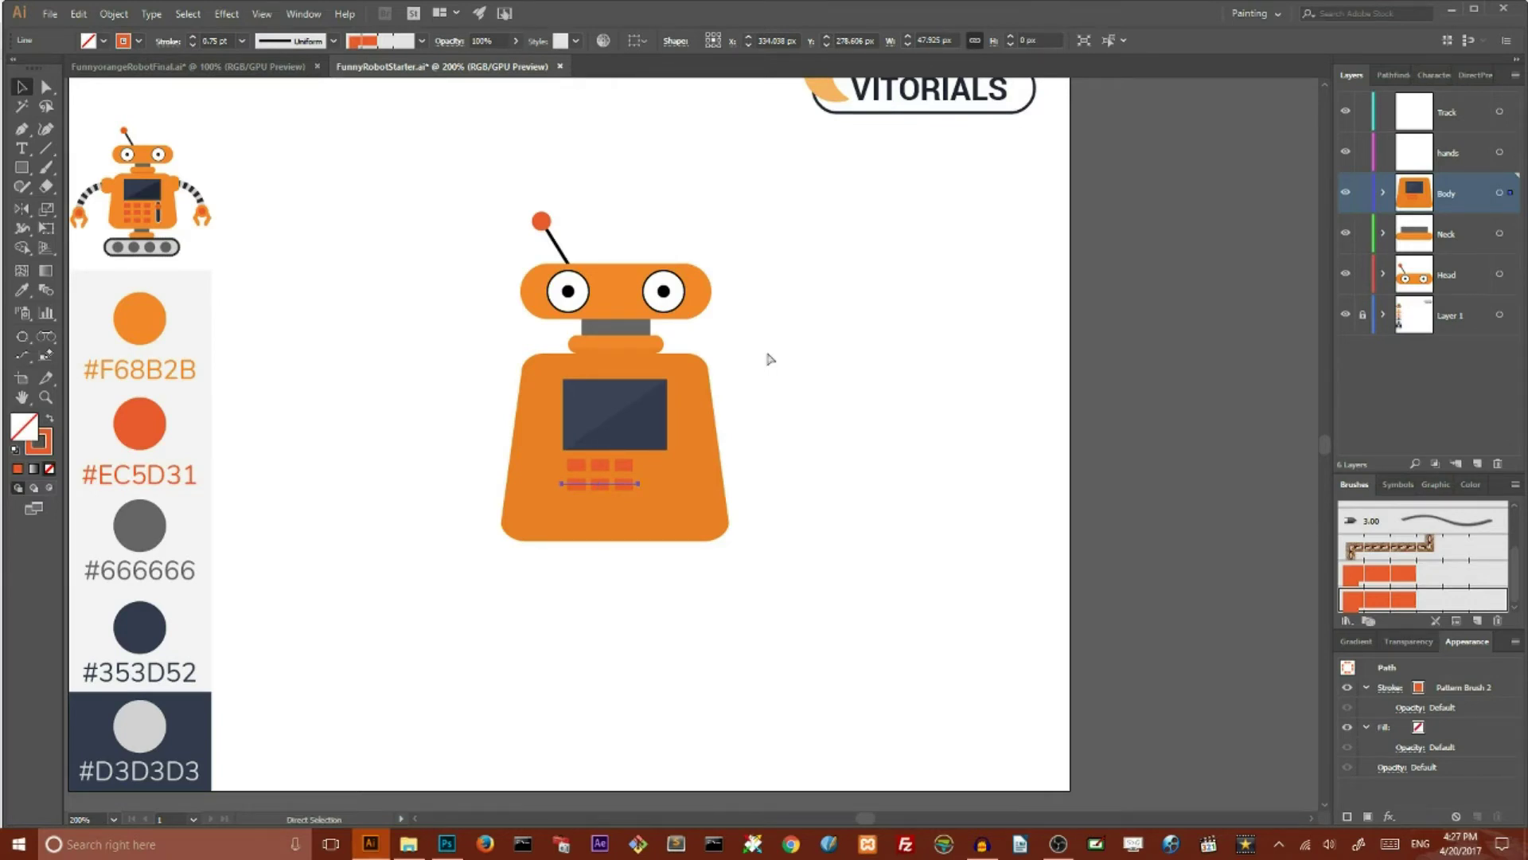
pyautogui.hotkey('ctrl', 'd')
pyautogui.press('v')
pyautogui.click(773, 274)
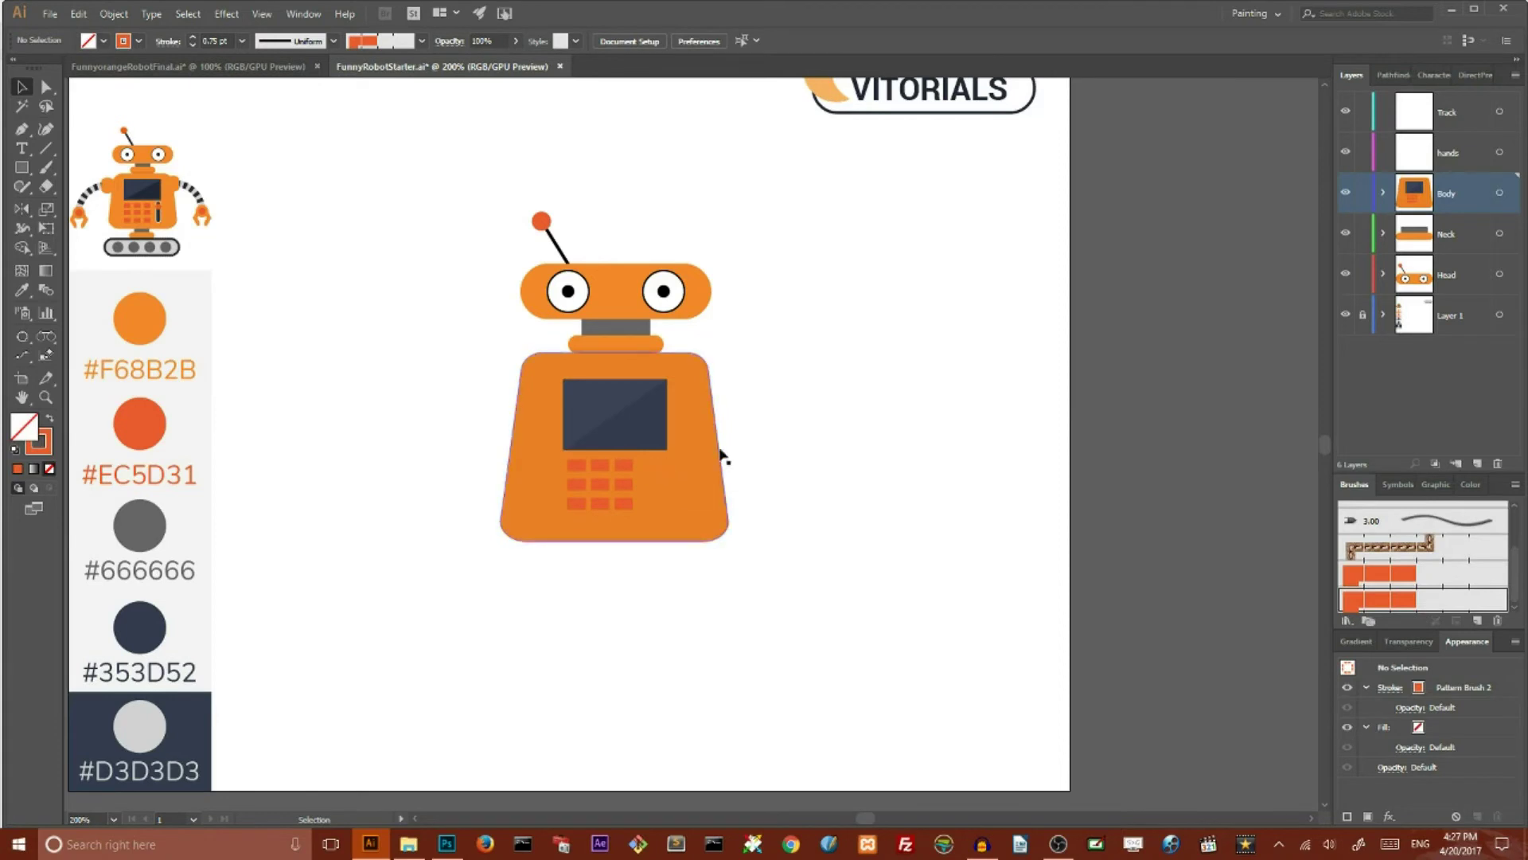
# - Group the three button rows and nudge the group 3 px to the left
pyautogui.click(640, 455)
pyautogui.click(635, 483)
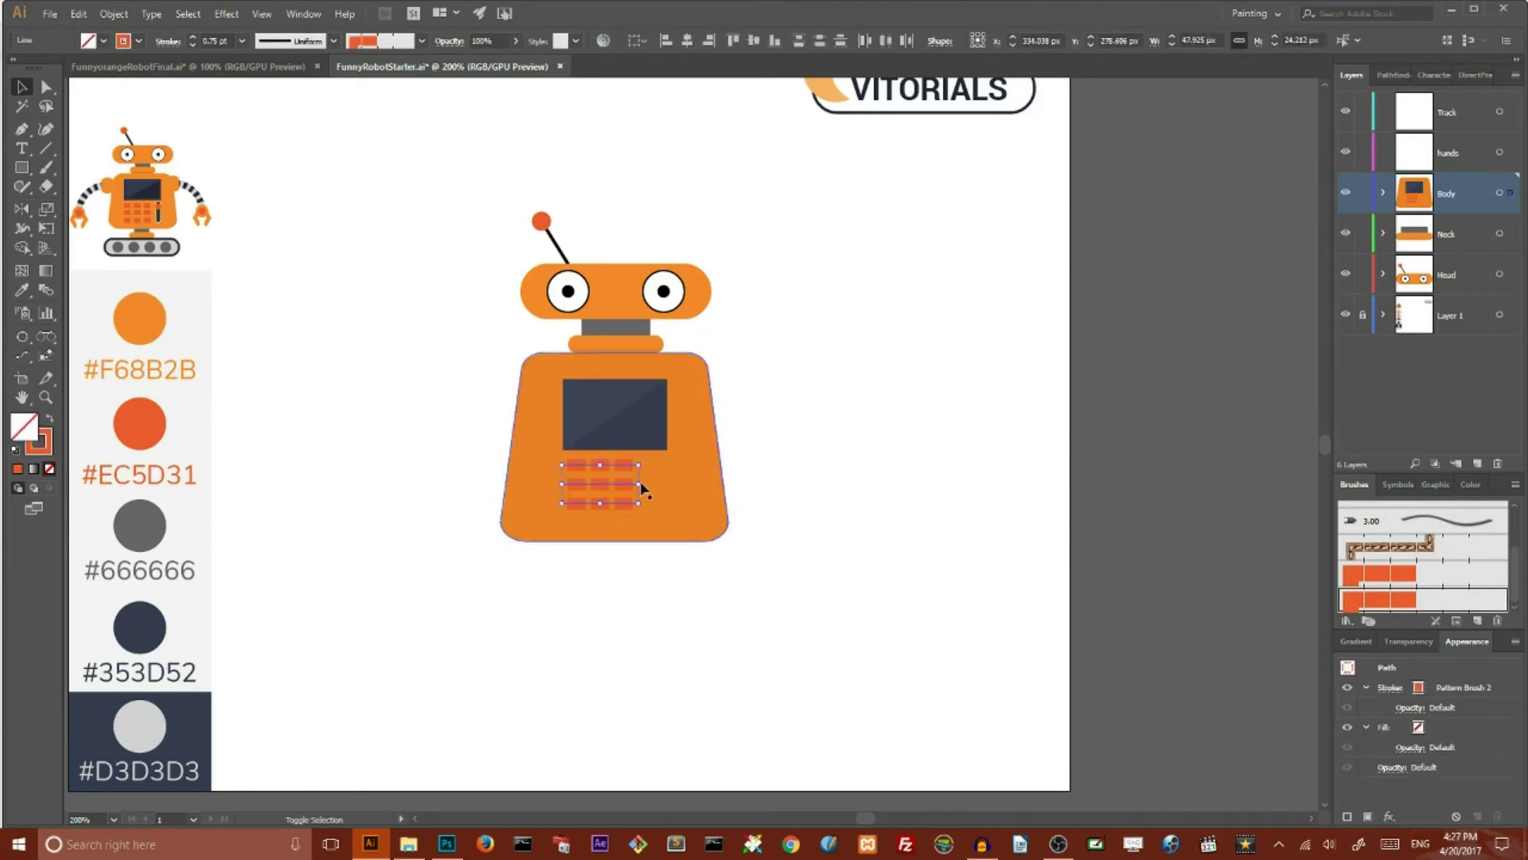
pyautogui.rightClick(585, 481)
pyautogui.click(629, 580)
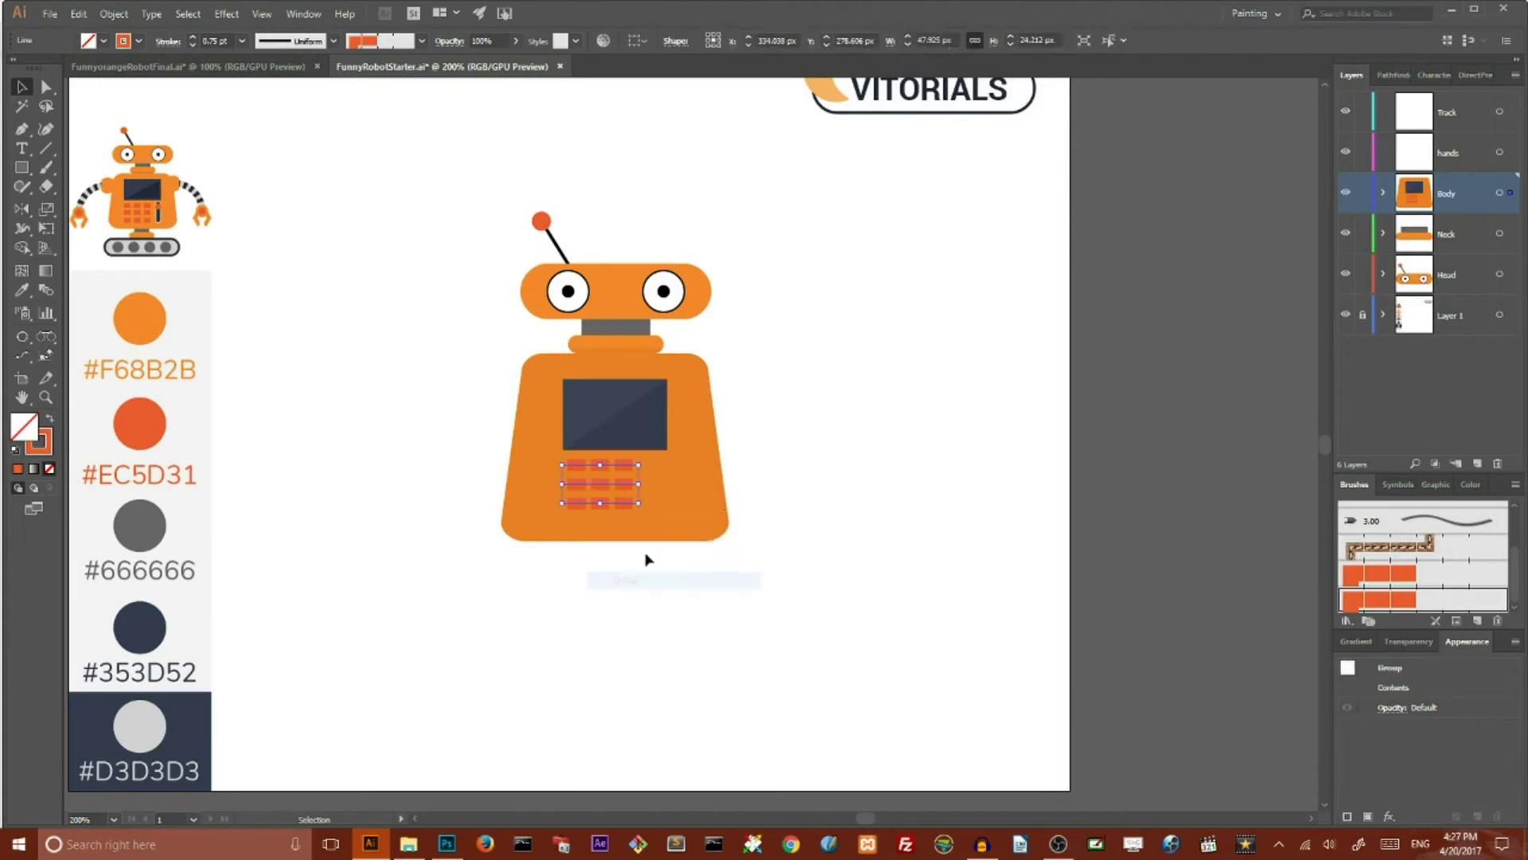
pyautogui.press('Left')
pyautogui.press('Left')
pyautogui.press('Left')
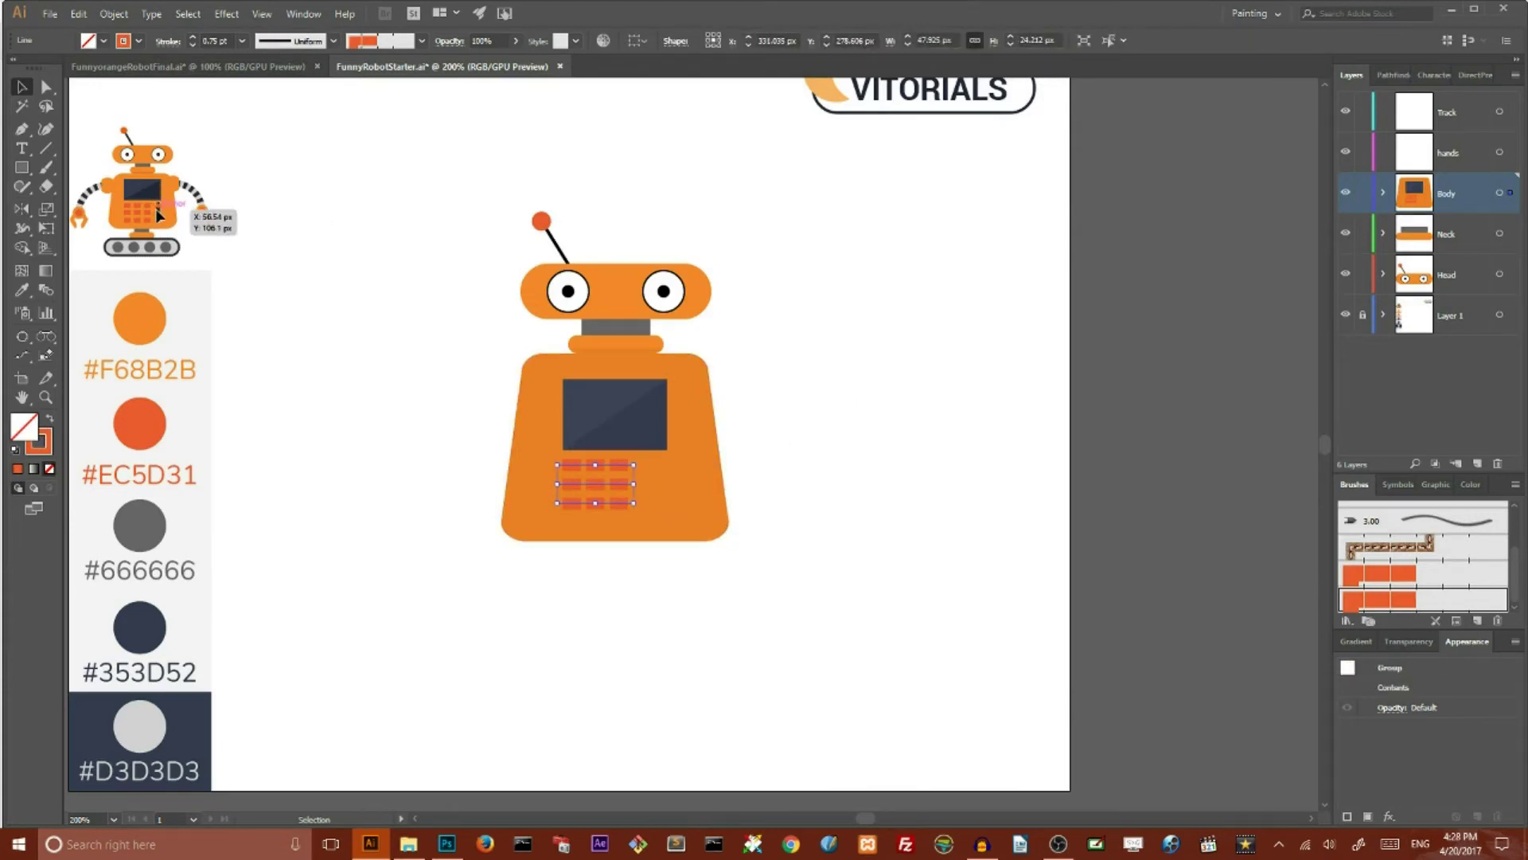
pyautogui.moveTo(22, 167); pyautogui.dragTo(88, 186)
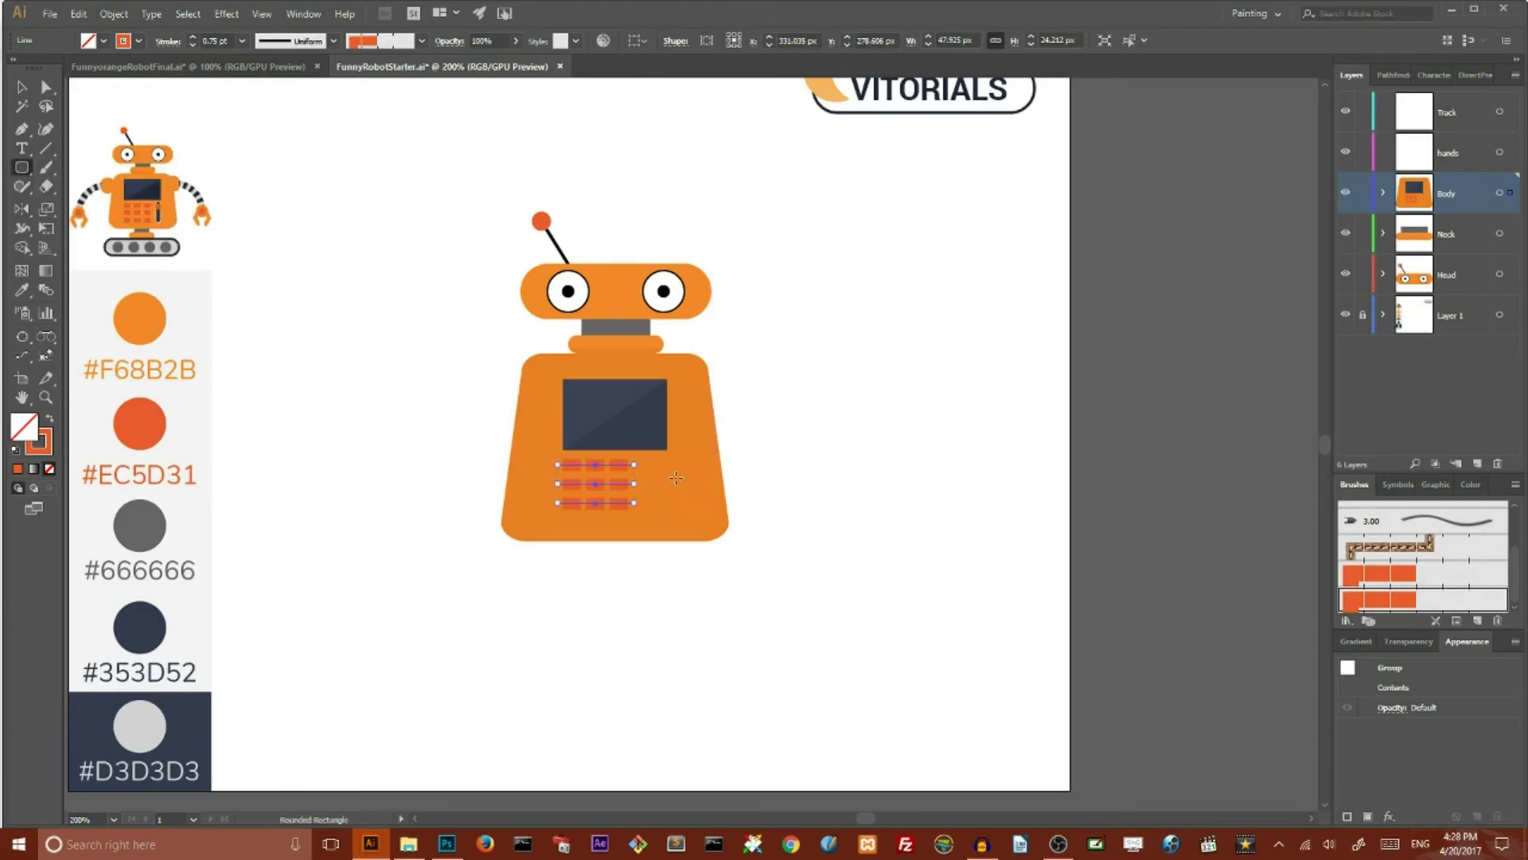
pyautogui.click(701, 467)
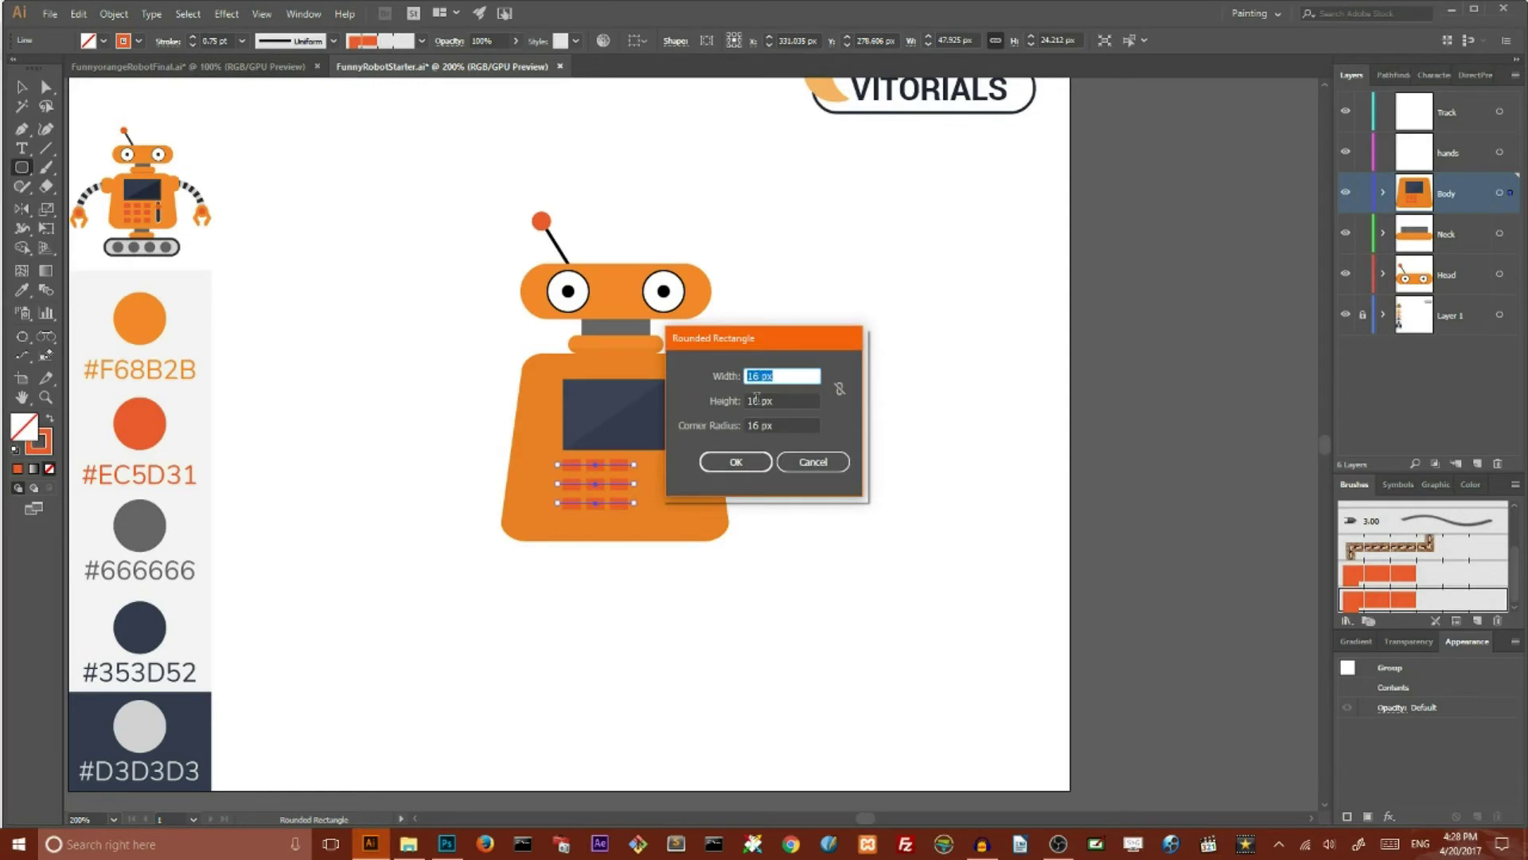
pyautogui.doubleClick(753, 427)
pyautogui.write('16')
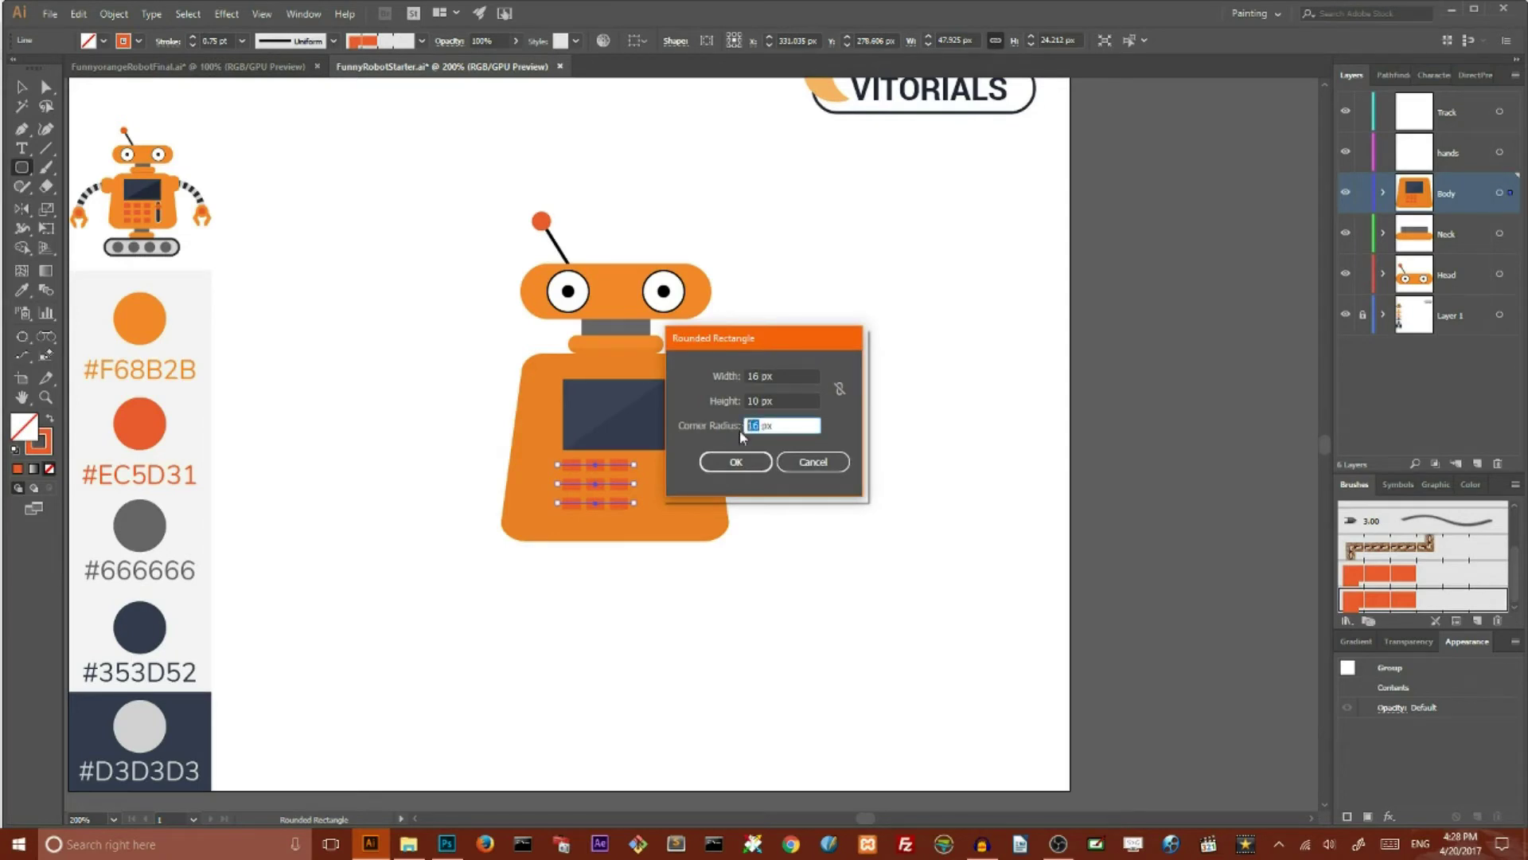
pyautogui.write('24')
pyautogui.click(737, 462)
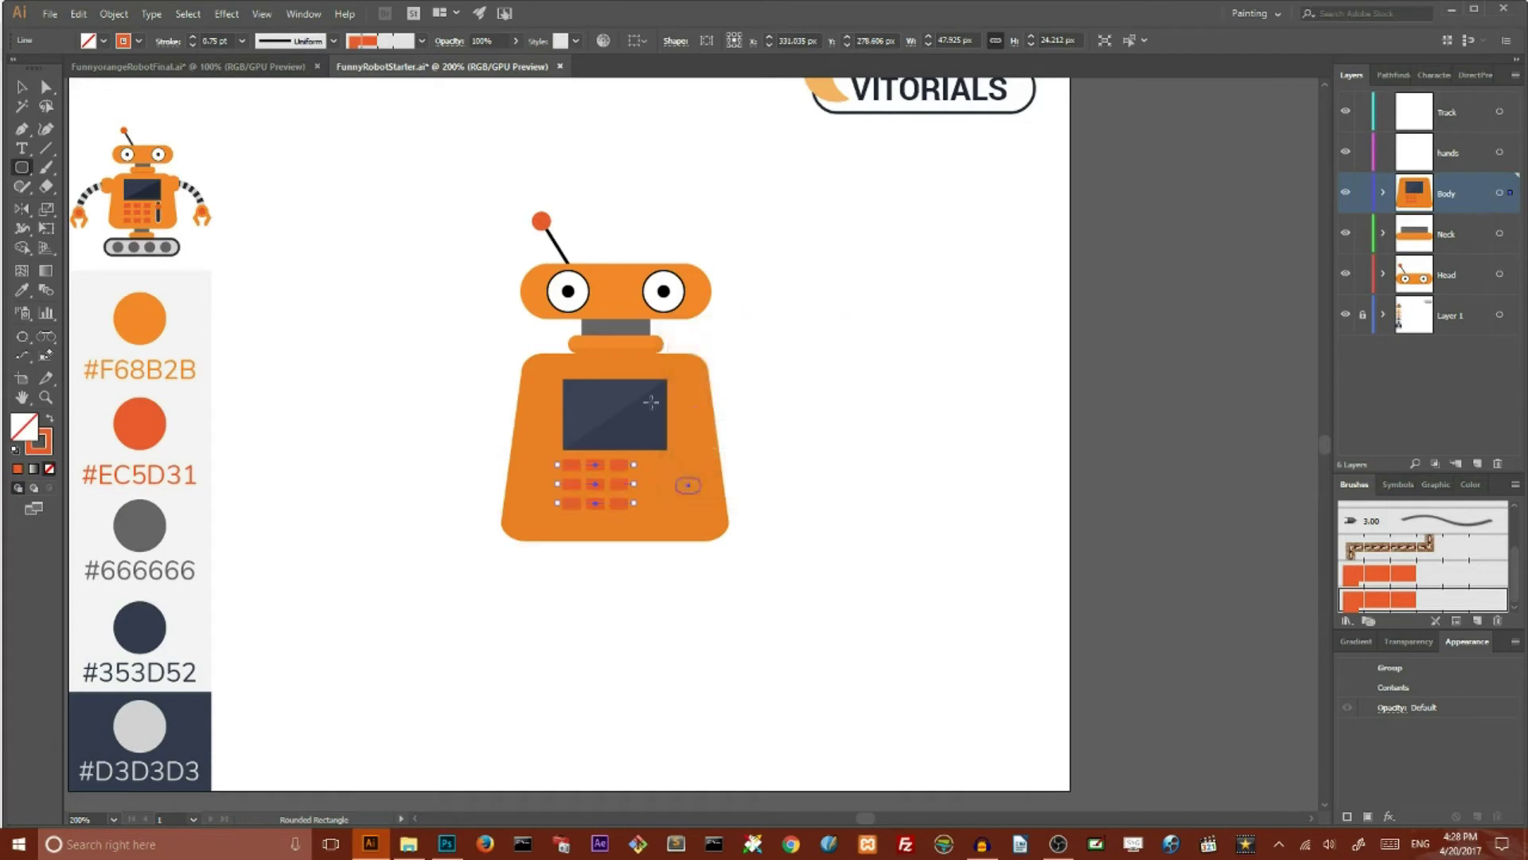
pyautogui.hotkey('ctrl', 'shift', 'a')
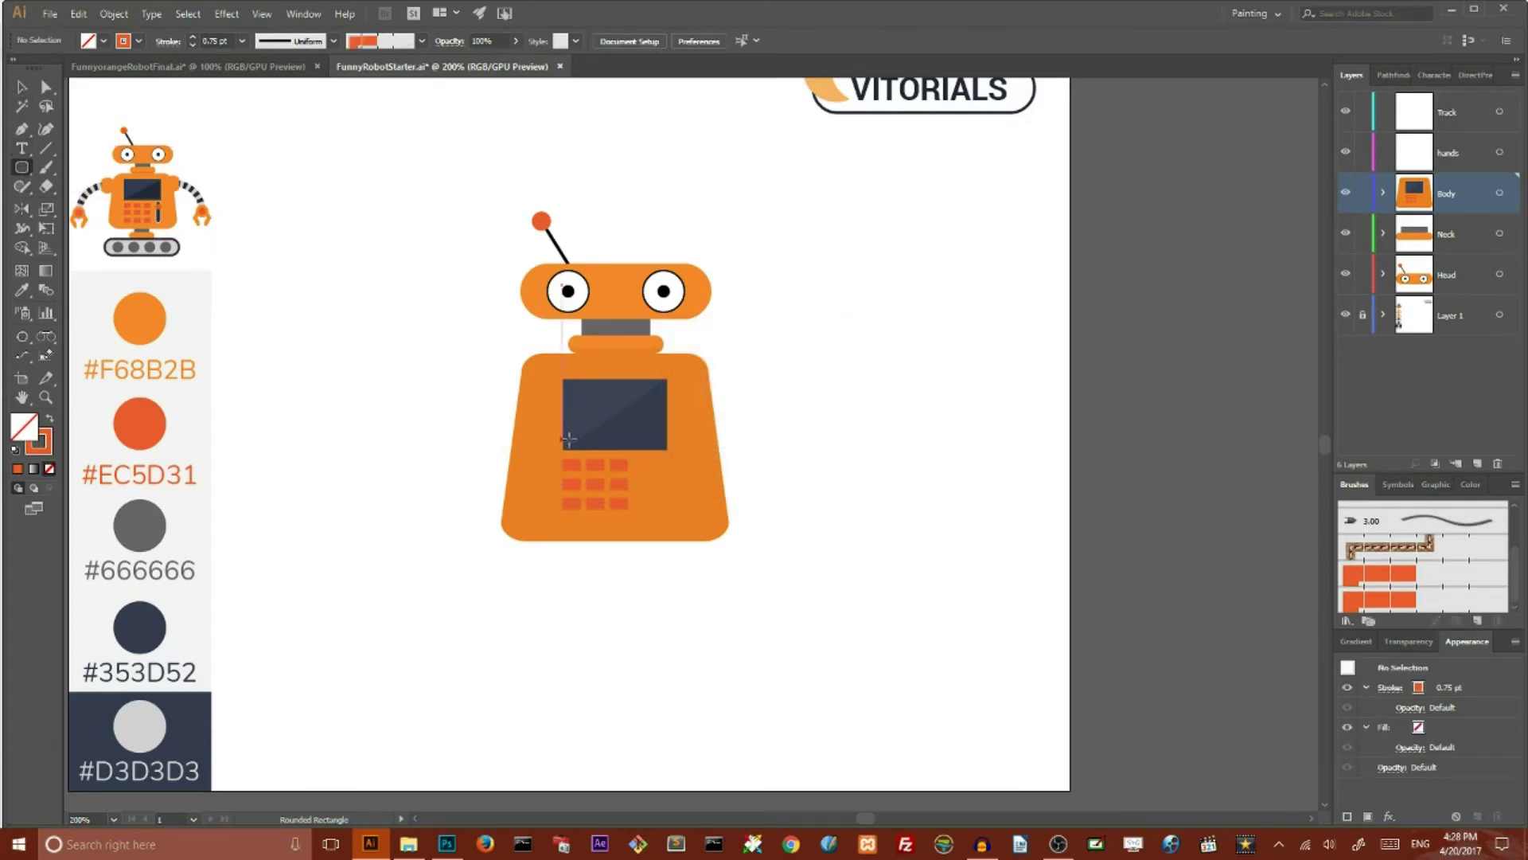
# - Draw an upright rounded rectangle about 12.5 by 34 px right of the buttons, with black fill and a 1 pt white stroke
pyautogui.moveTo(642, 457); pyautogui.dragTo(661, 511)
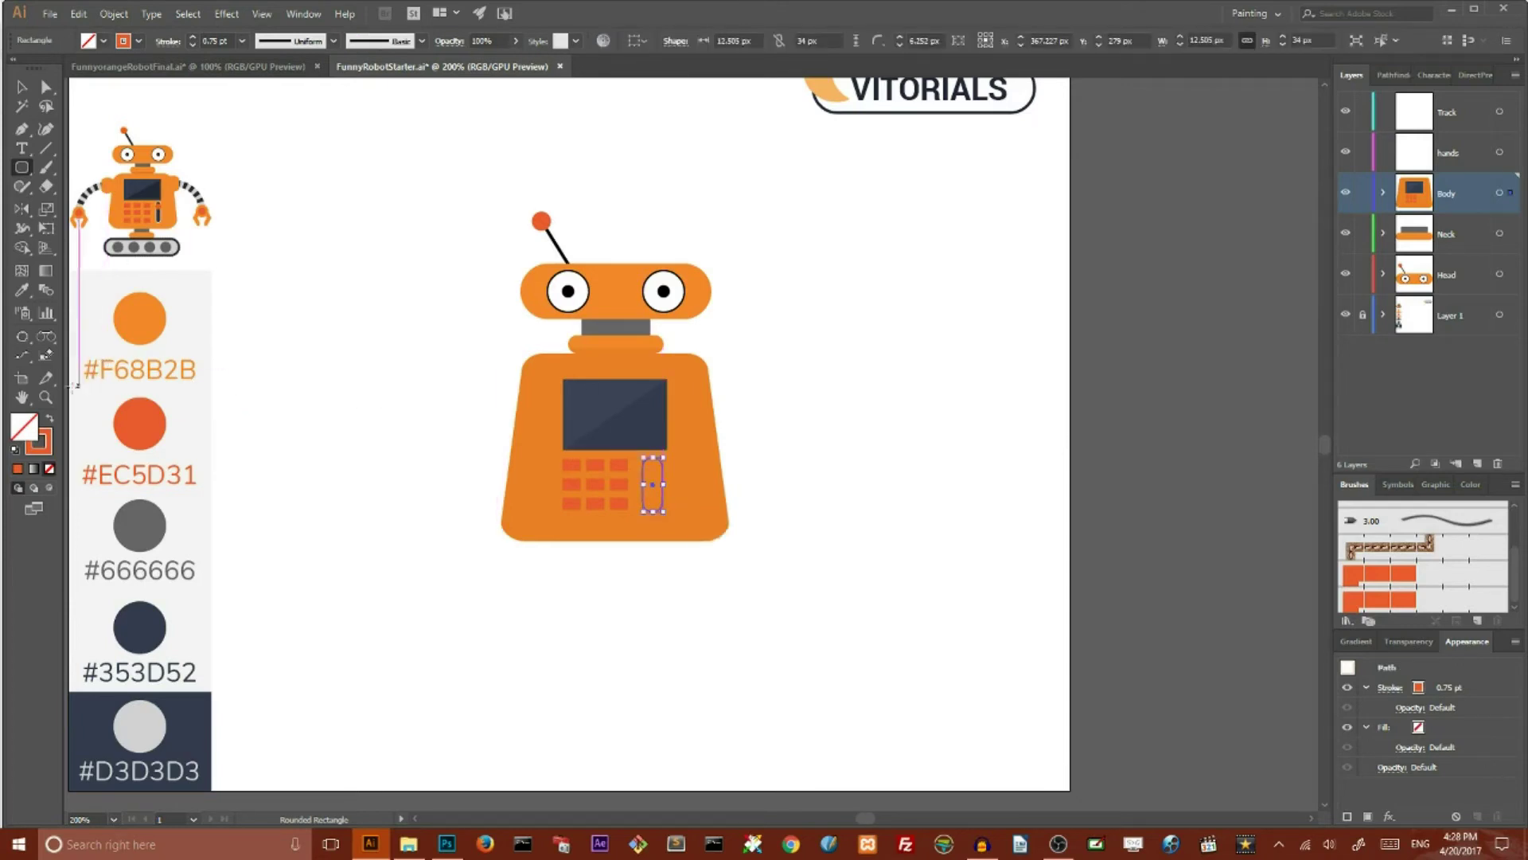
pyautogui.click(21, 290)
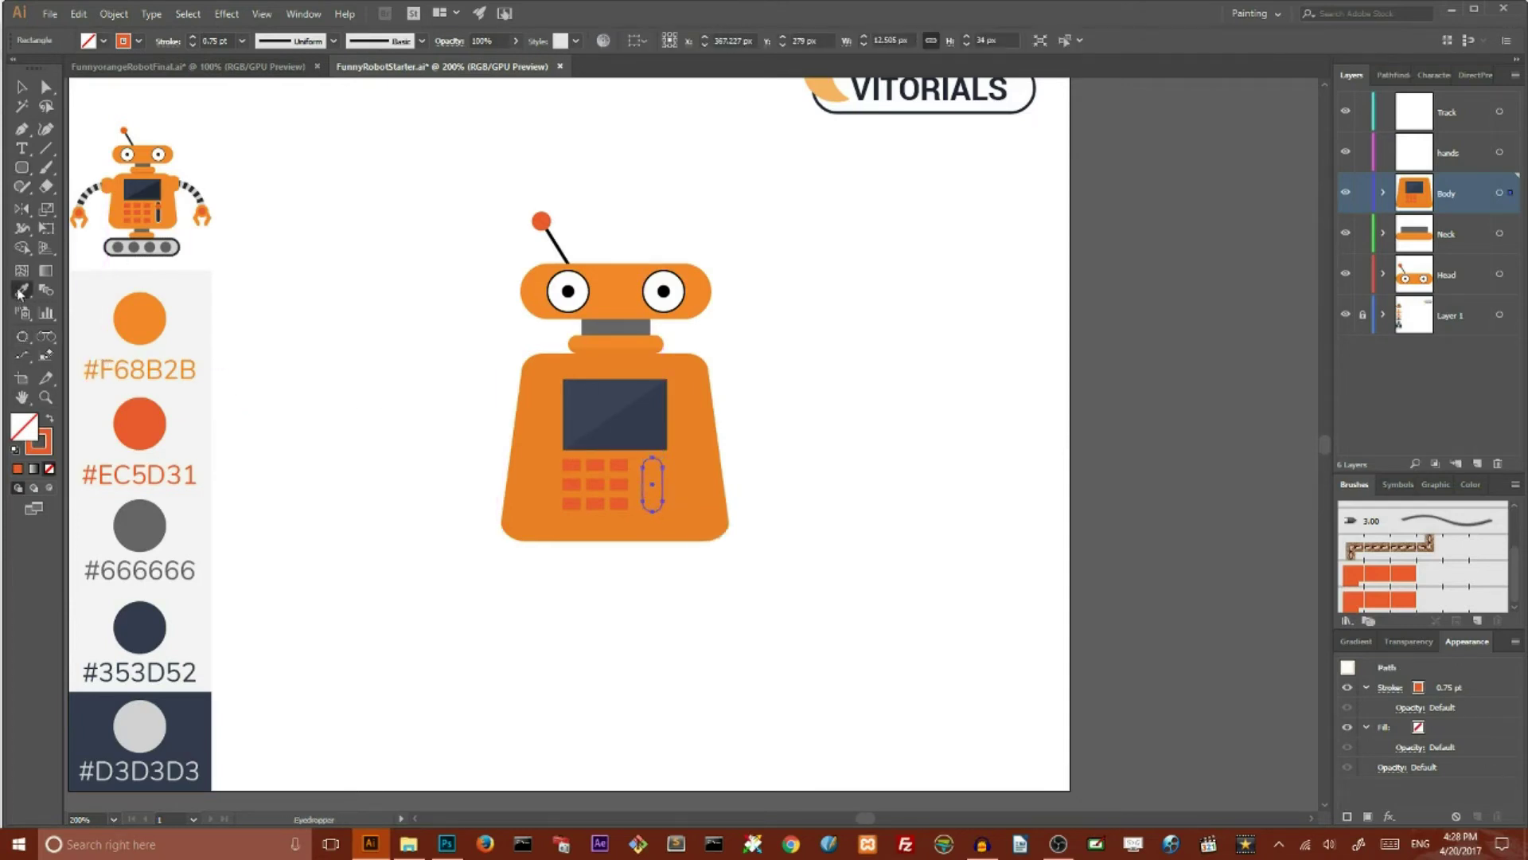
pyautogui.click(581, 295)
# - Draw a circle about 16 px in diameter centred on the upper end of the black slot
pyautogui.moveTo(21, 167); pyautogui.dragTo(76, 207)
pyautogui.click(76, 207)
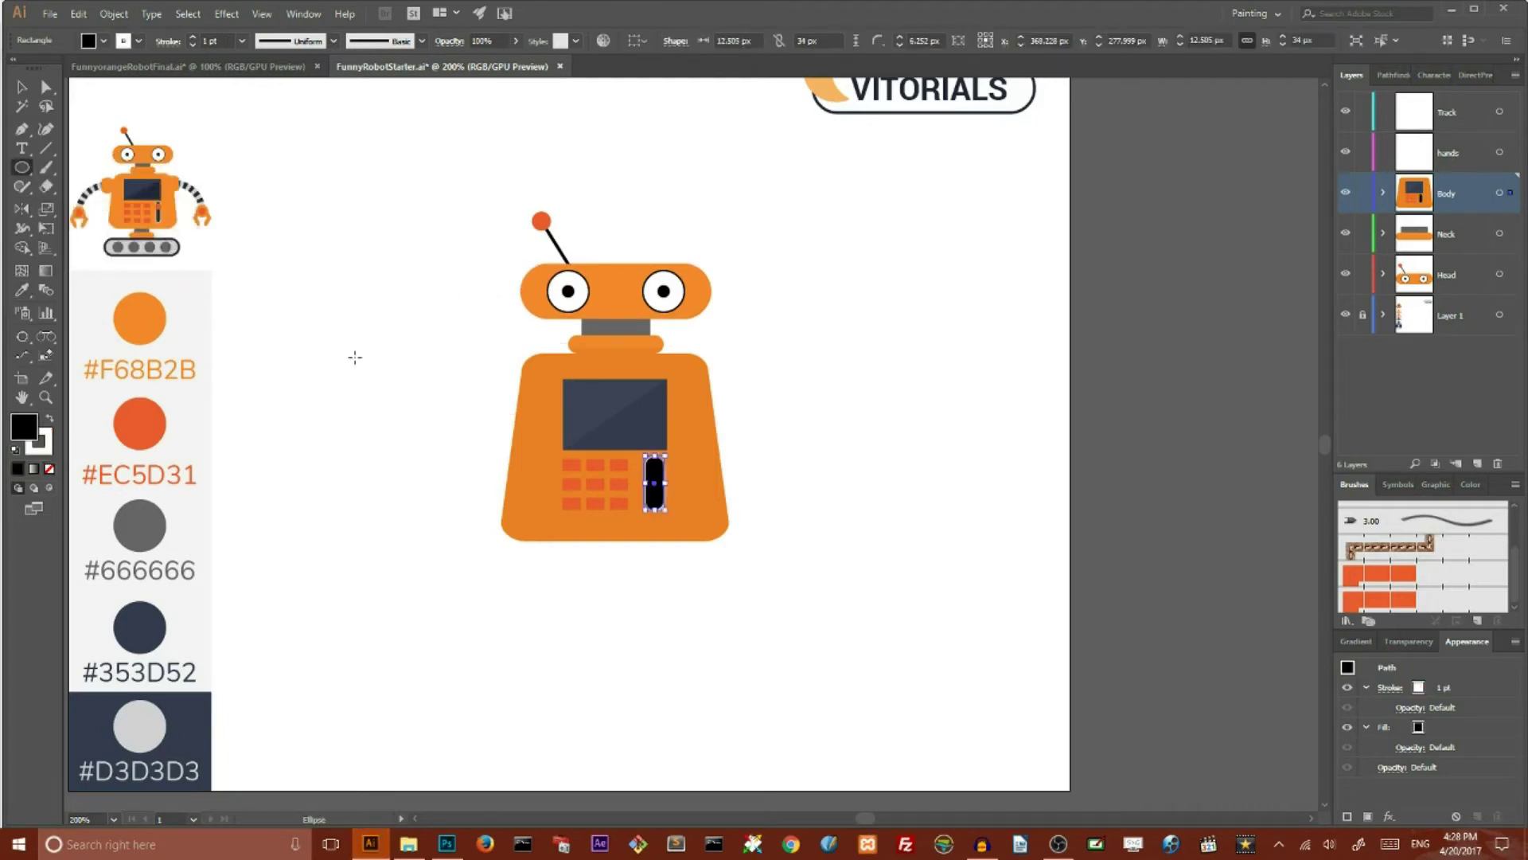
pyautogui.hotkey('ctrl', 'shift', 'a')
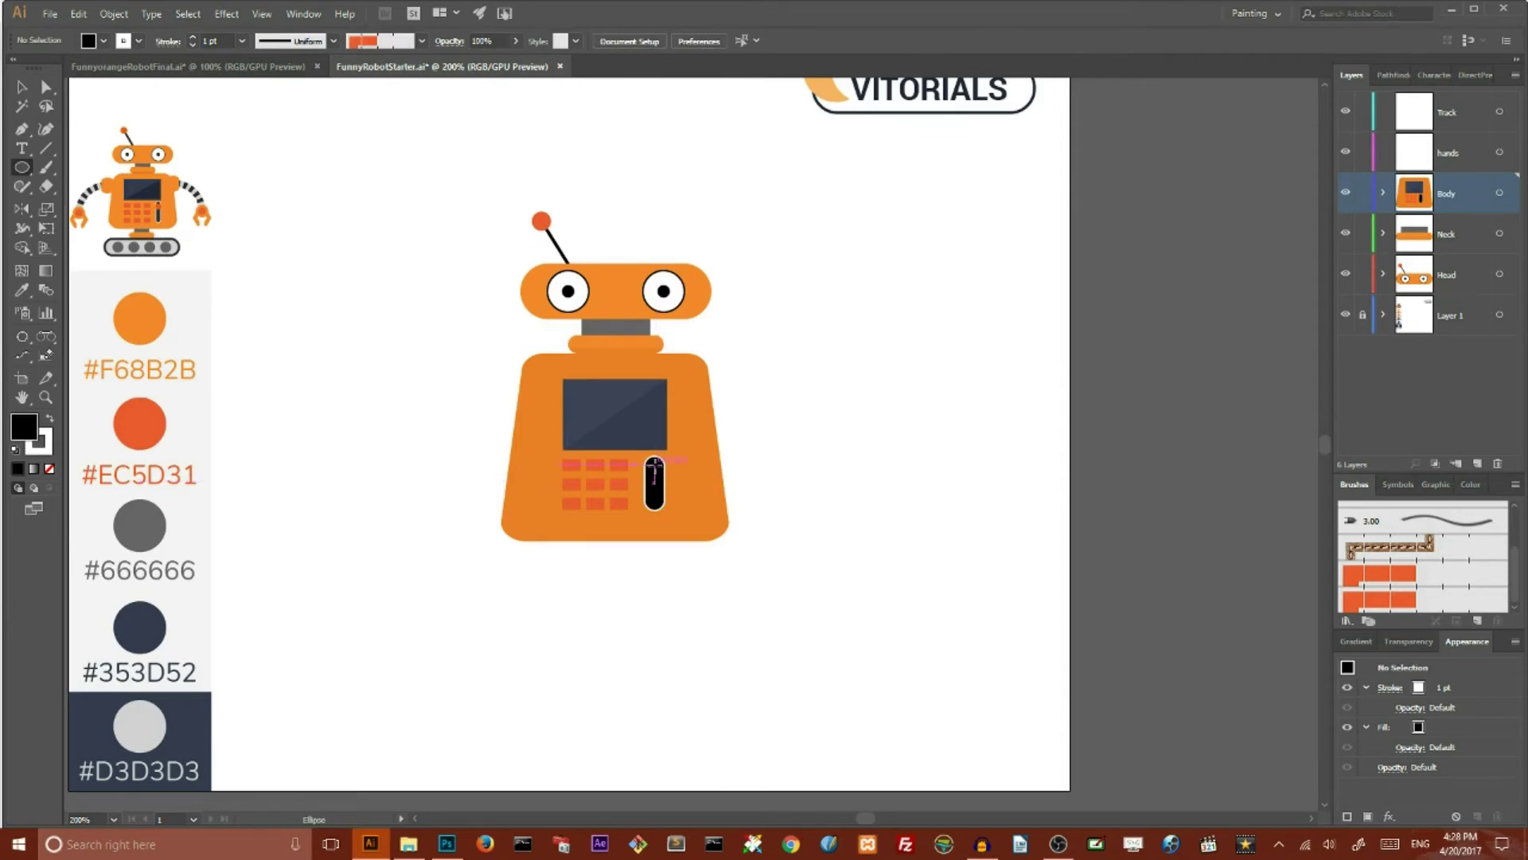
pyautogui.moveTo(655, 470); pyautogui.dragTo(666, 475)
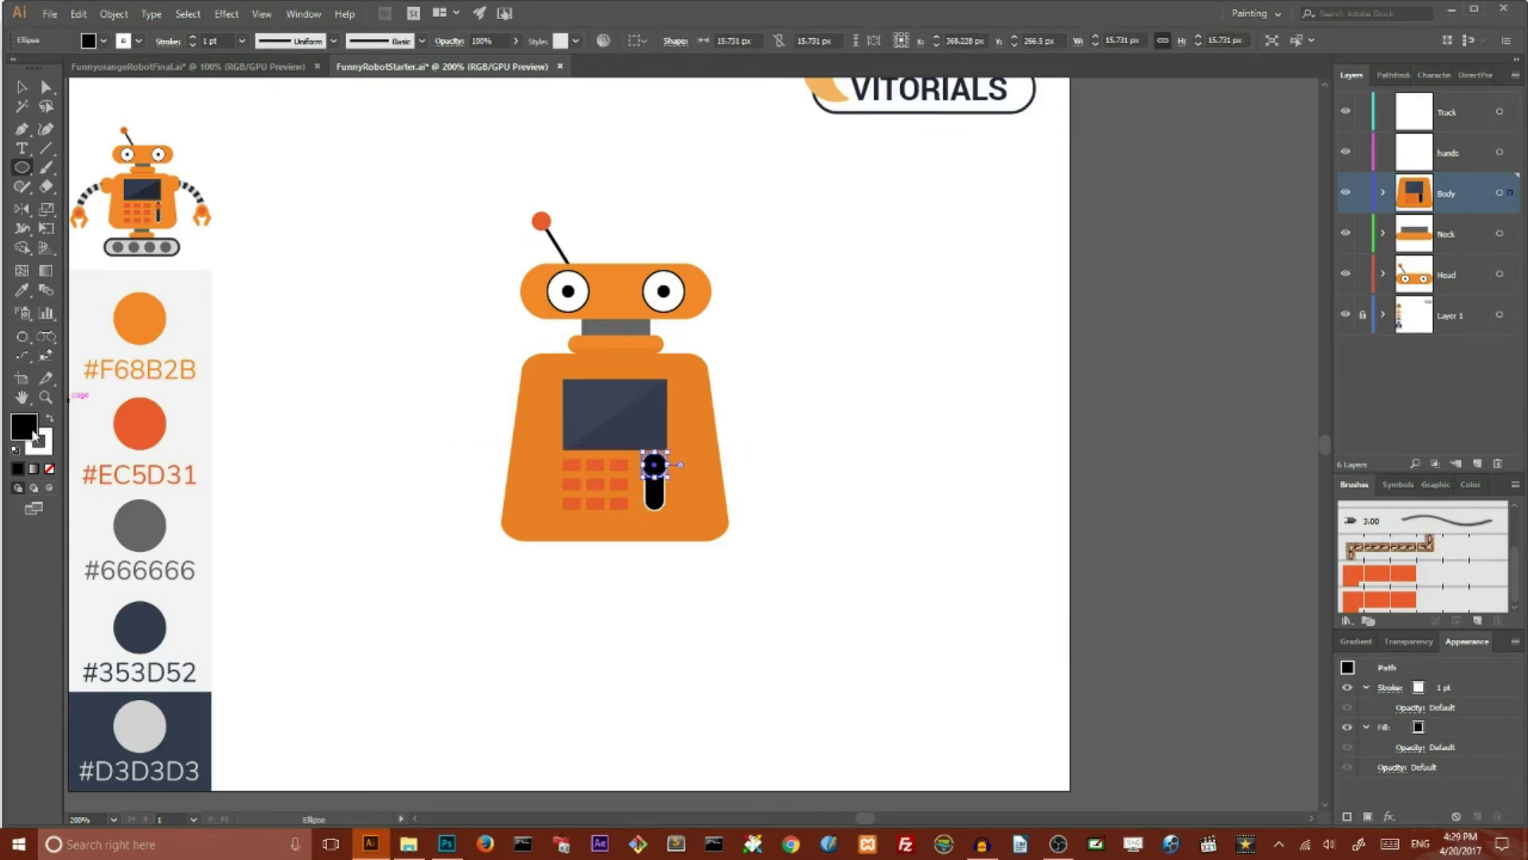
# - Remove the circle's stroke, fill it with the #EC5D31 palette swatch and deselect it
pyautogui.click(44, 455)
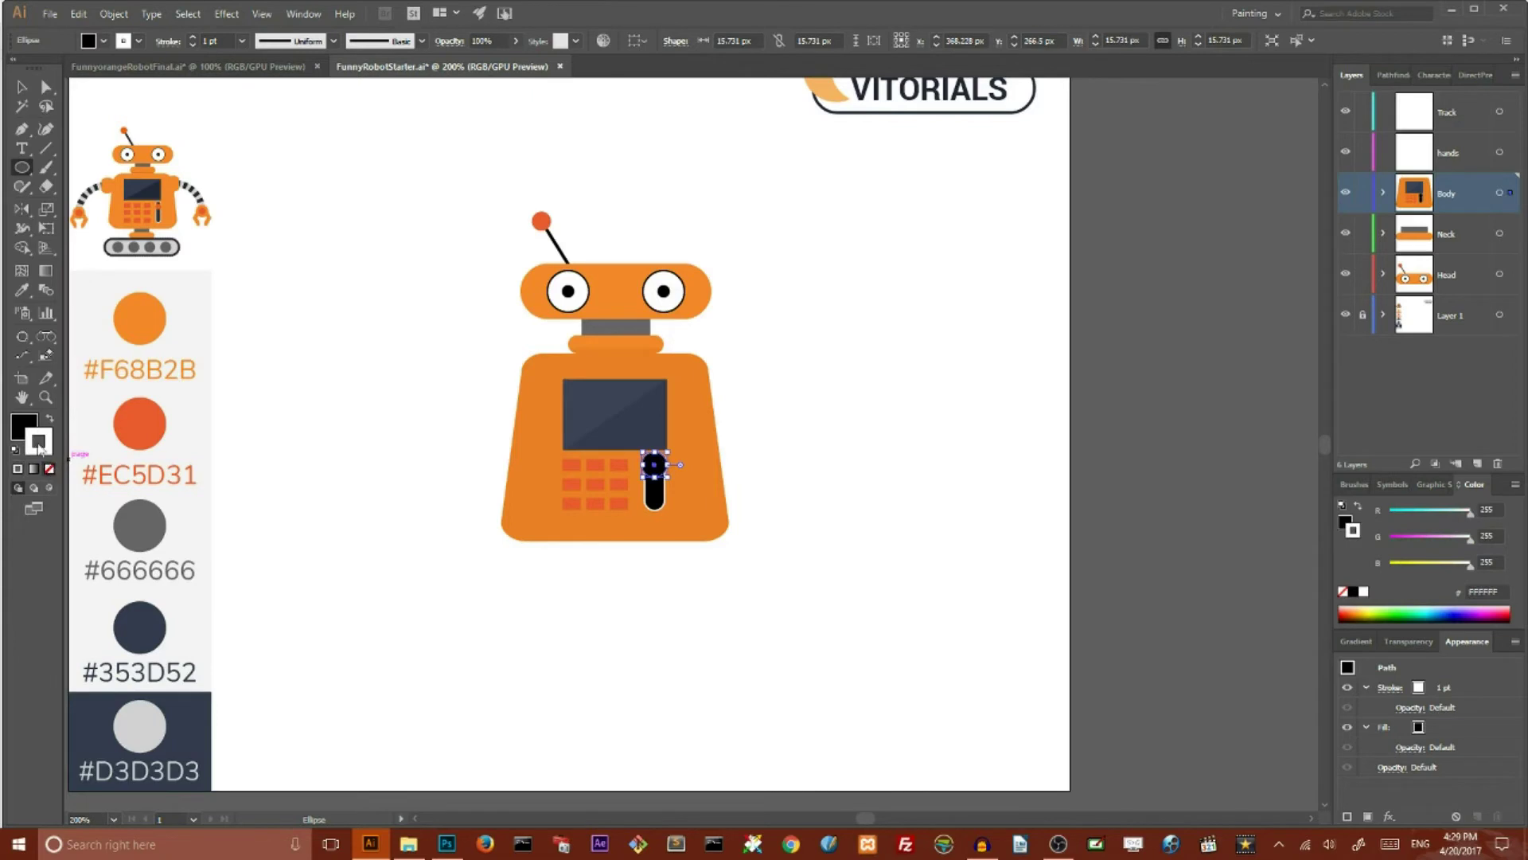
pyautogui.click(49, 468)
pyautogui.click(22, 426)
pyautogui.click(21, 289)
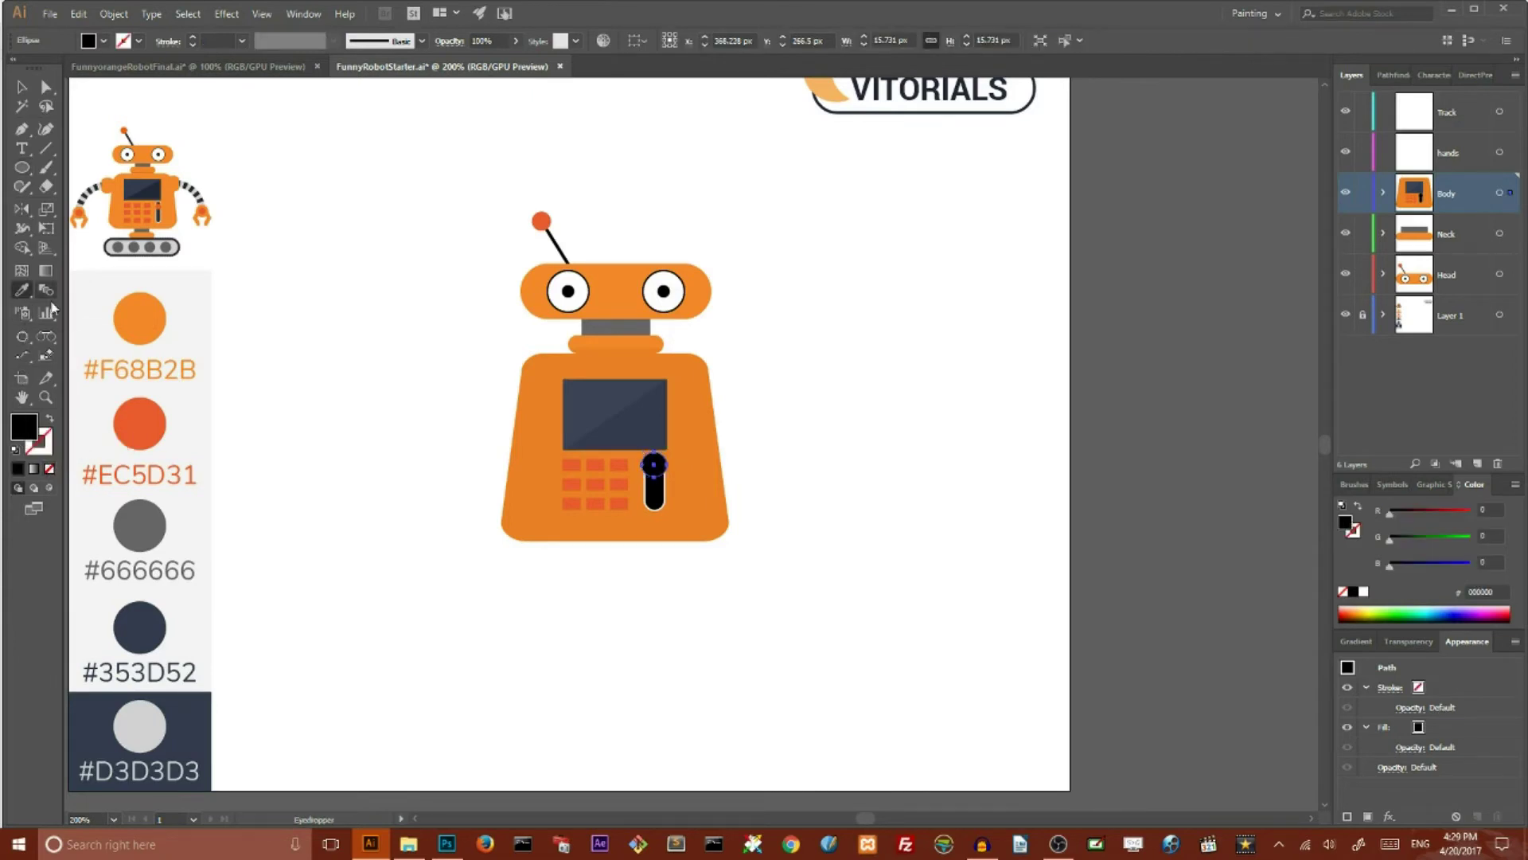
pyautogui.click(156, 415)
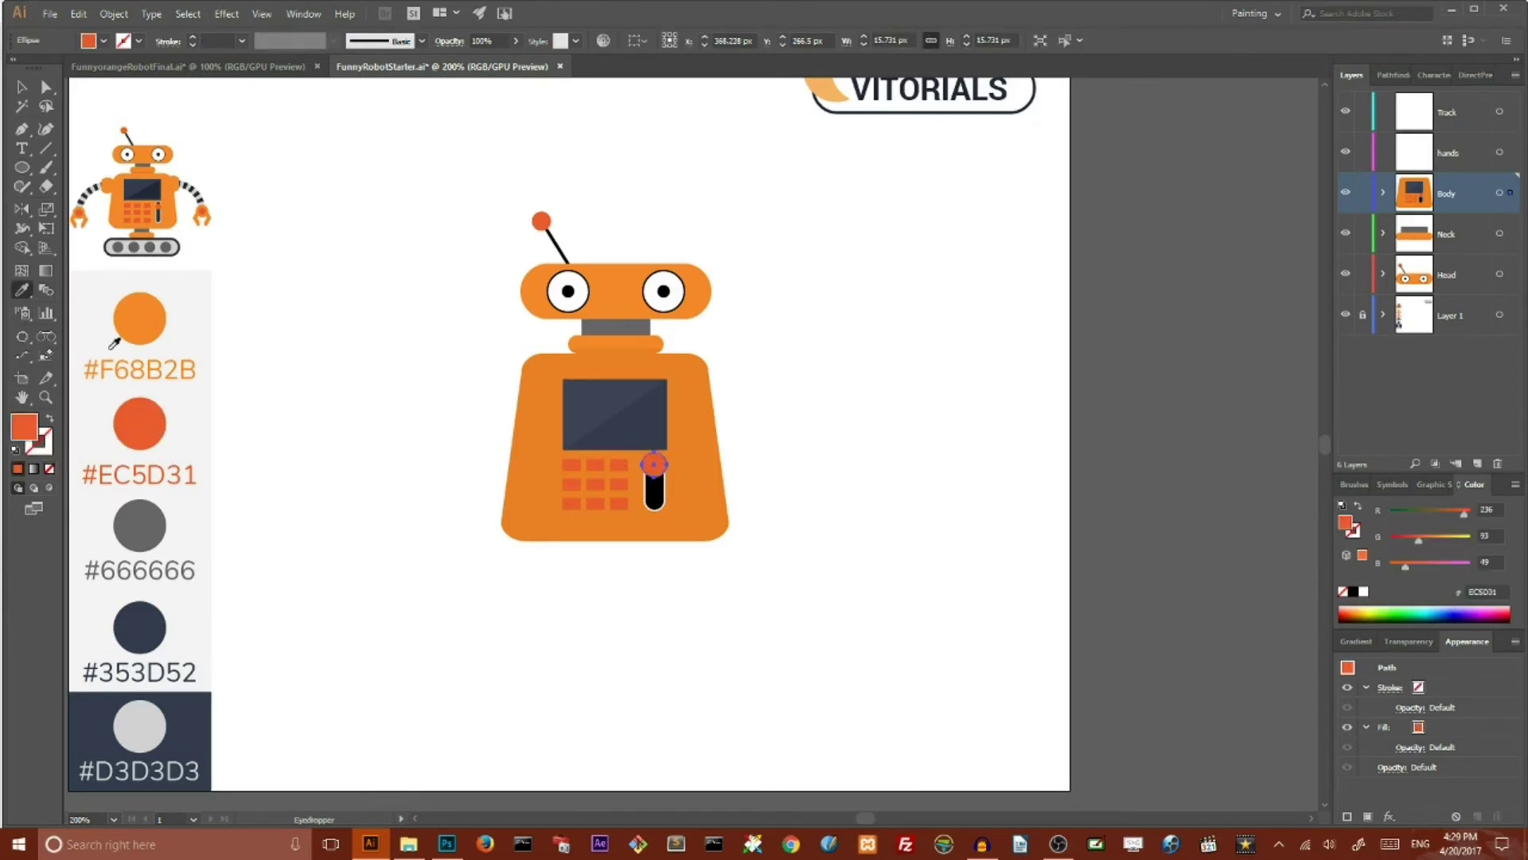
pyautogui.click(24, 89)
pyautogui.click(303, 250)
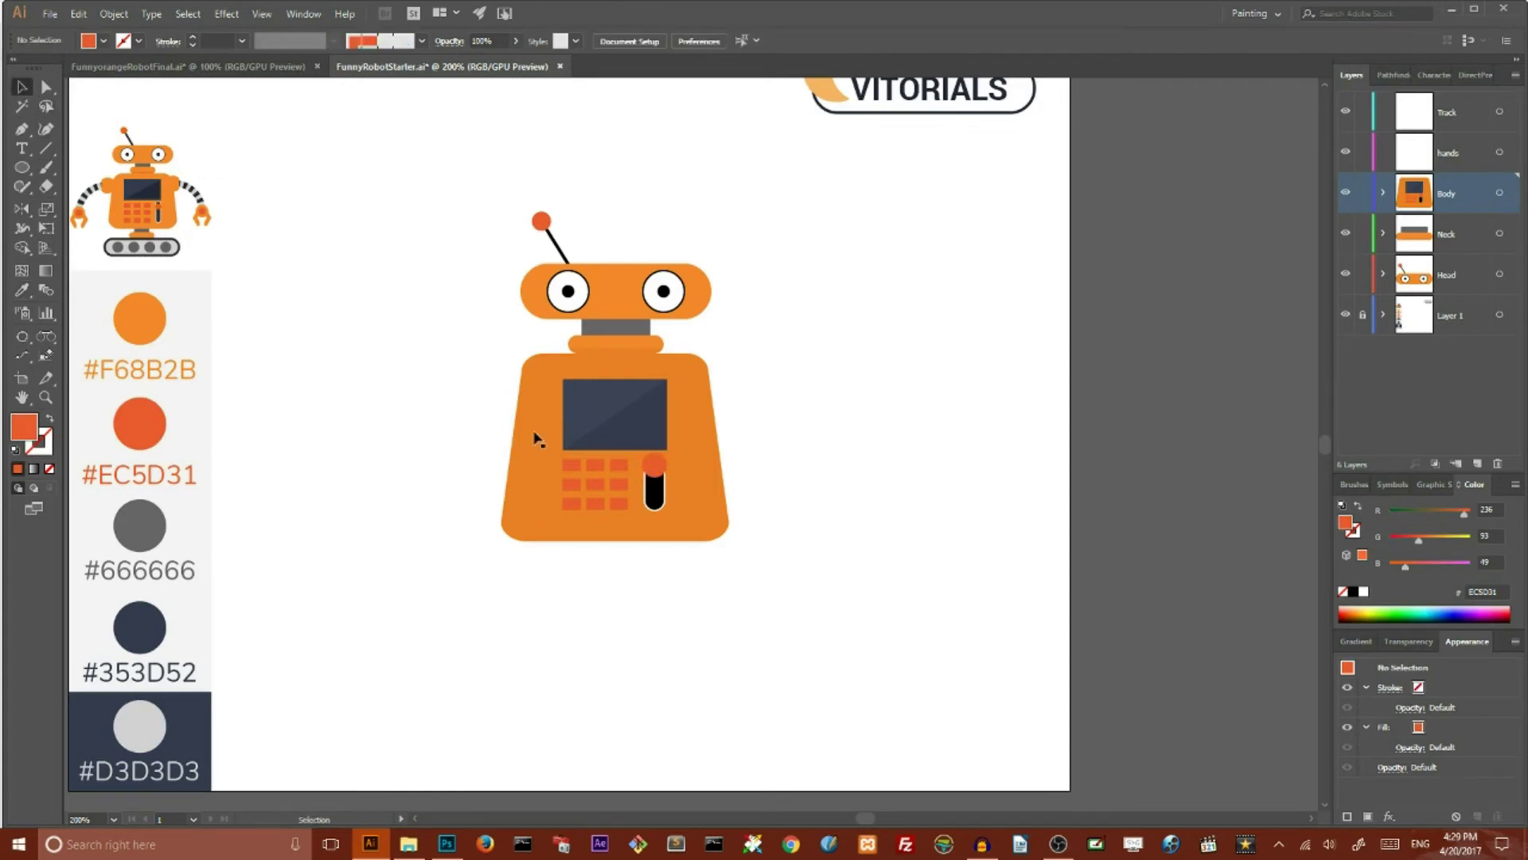
# - Duplicate the red-orange circle about 3 px straight up so the copy overlaps the original
pyautogui.click(651, 468)
pyautogui.press('a')
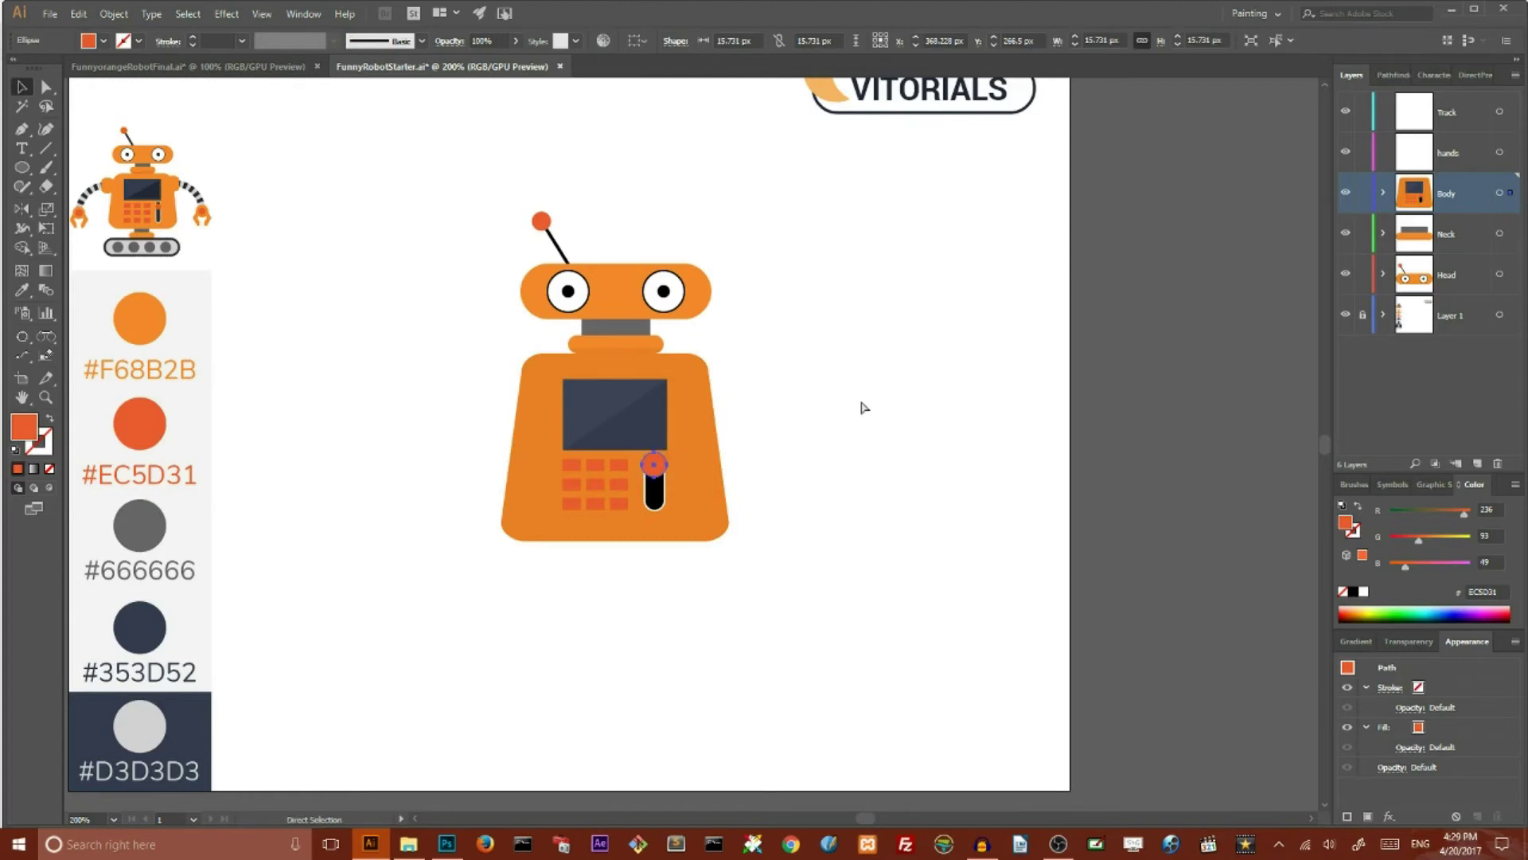
pyautogui.hotkey('ctrl', '+')
pyautogui.press('v')
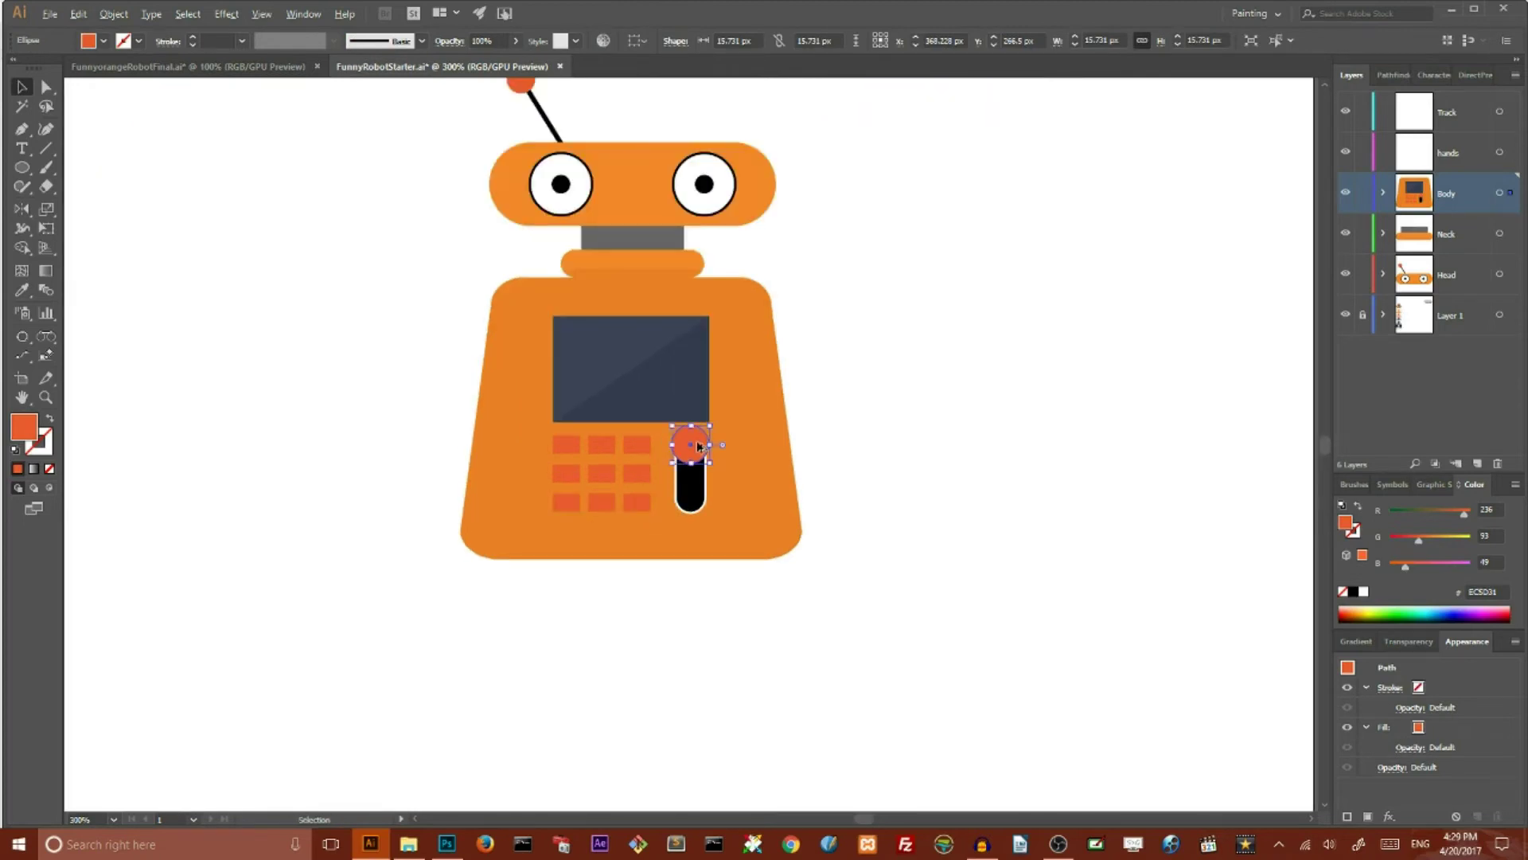
pyautogui.moveTo(700, 451); pyautogui.dragTo(698, 441)
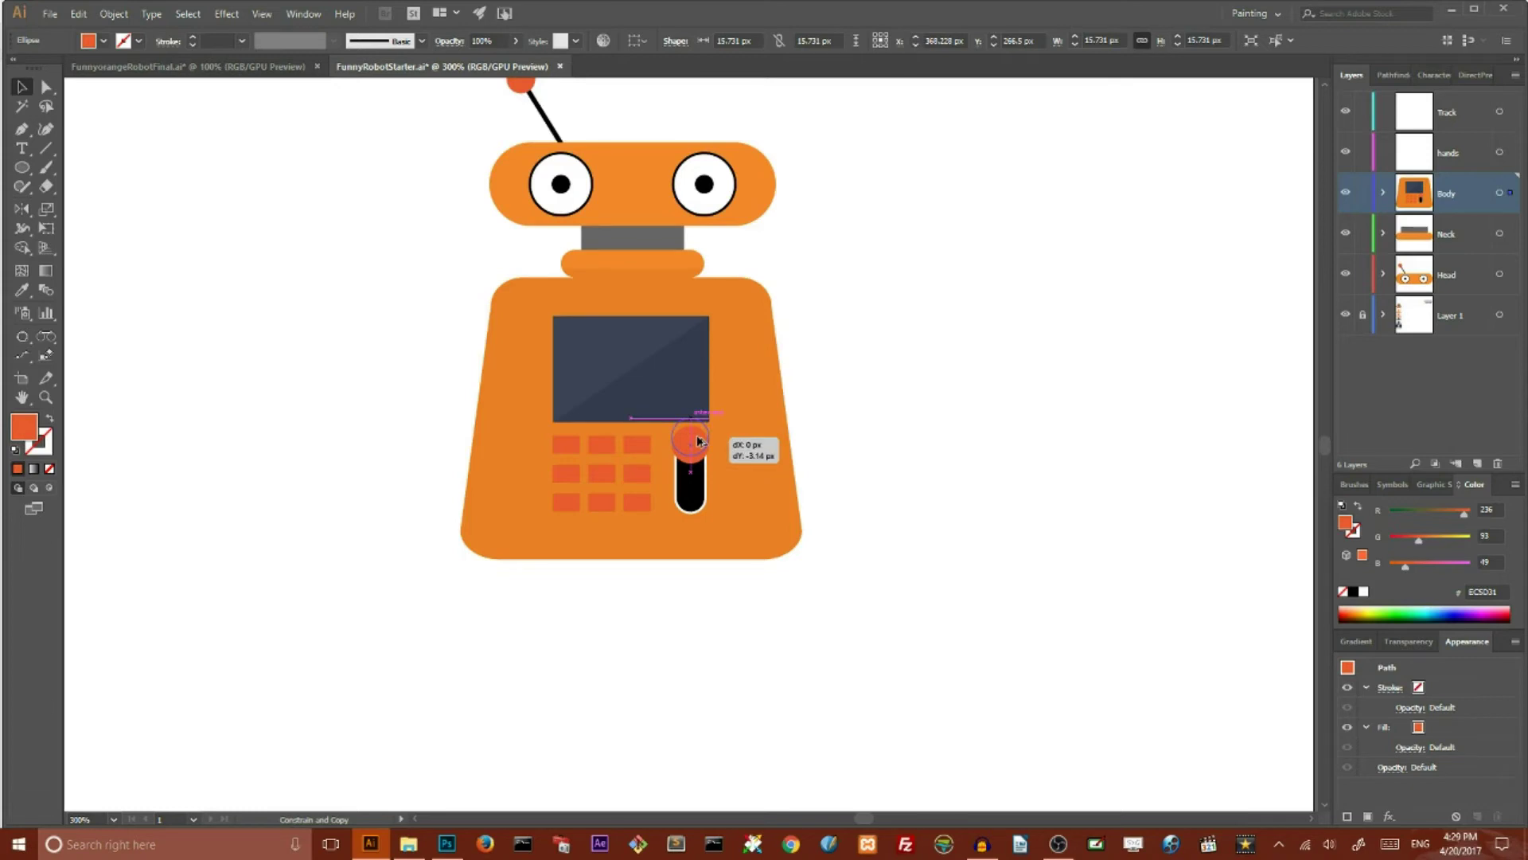
pyautogui.moveTo(698, 441); pyautogui.dragTo(698, 441)
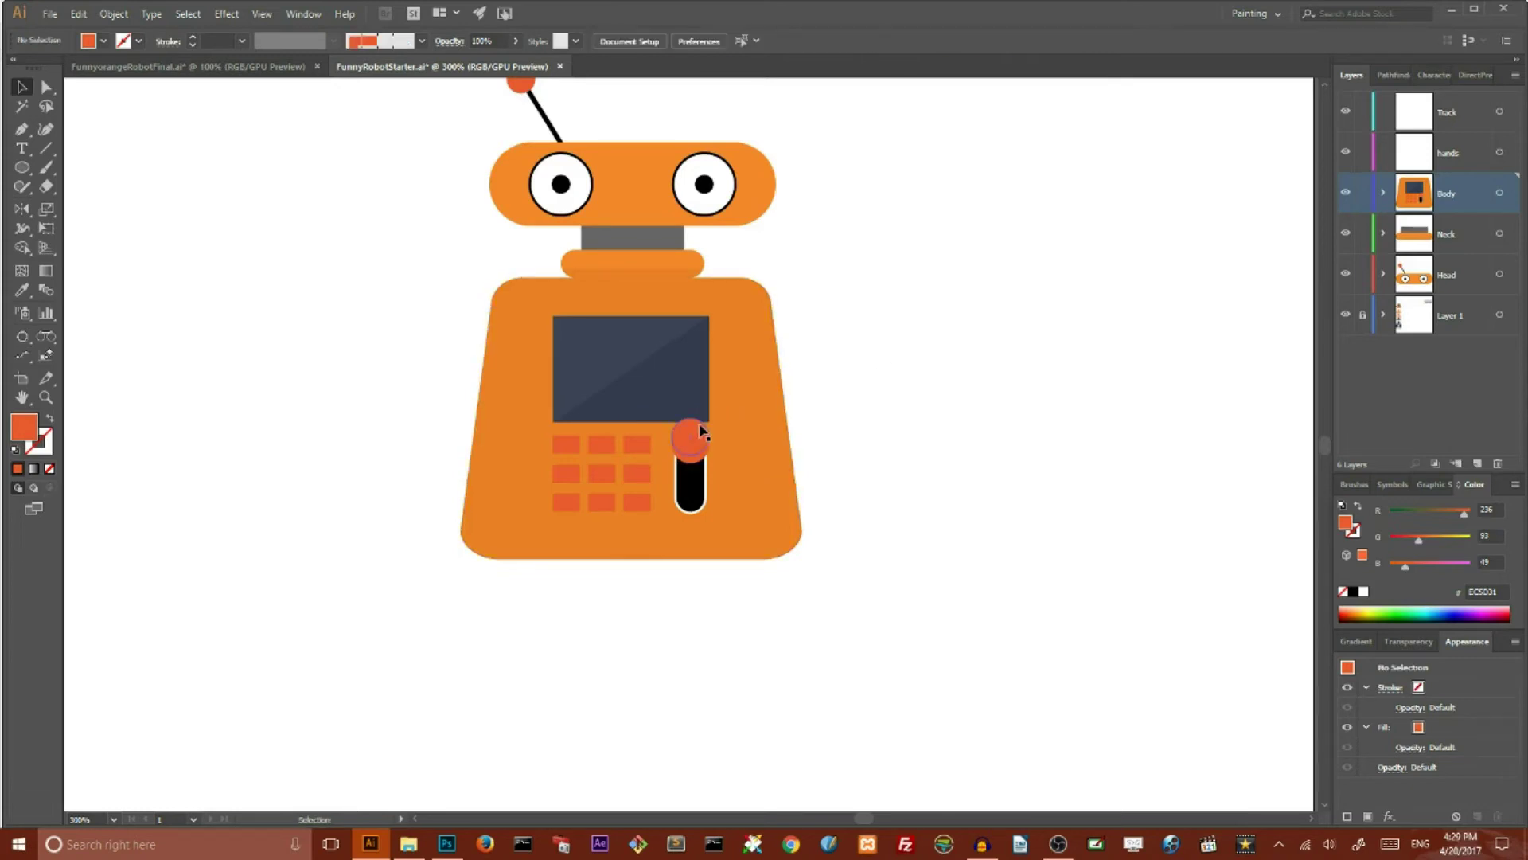
pyautogui.click(849, 430)
# - Split the two overlapping red-orange lever circles with Shape Builder and remove the raised copy, keeping the lower crescent as a separate piece
pyautogui.press('a')
pyautogui.scroll(1, 692, 438)
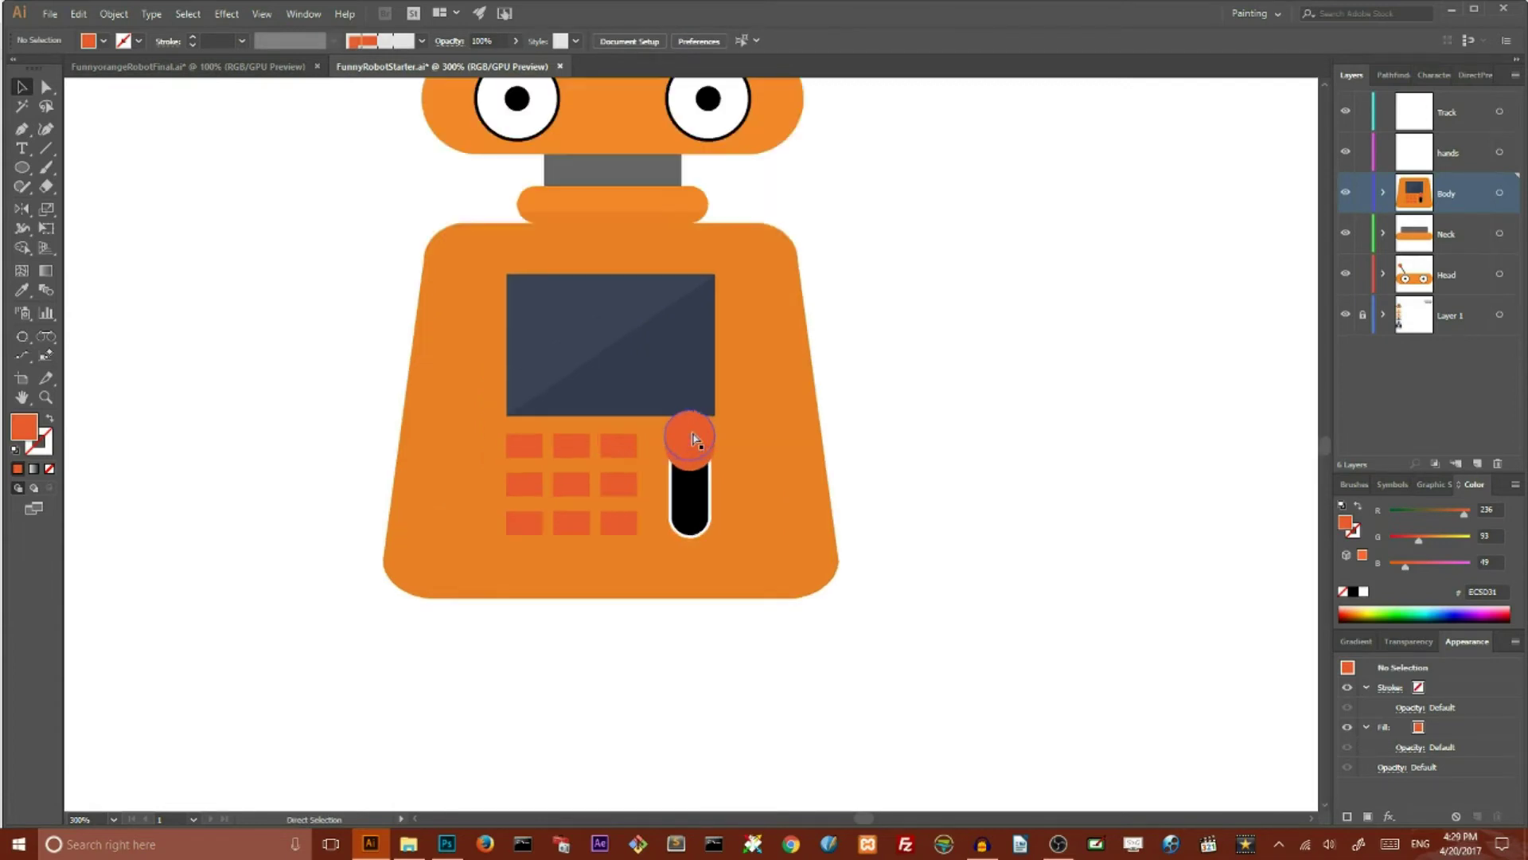
pyautogui.click(706, 432)
pyautogui.keyDown('shift'); pyautogui.click(706, 432); pyautogui.keyUp('shift')
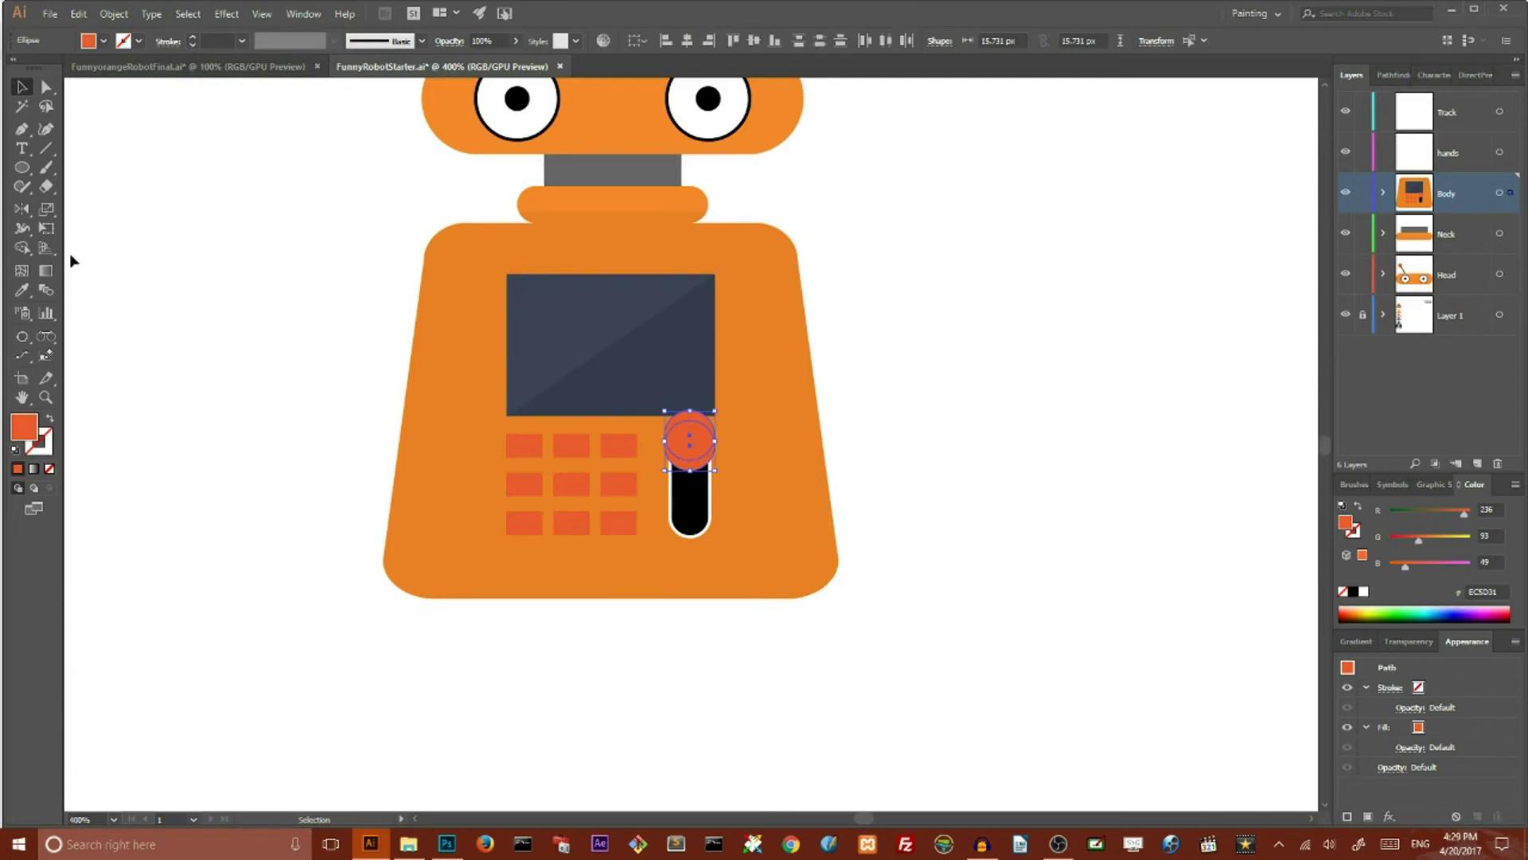
pyautogui.click(21, 247)
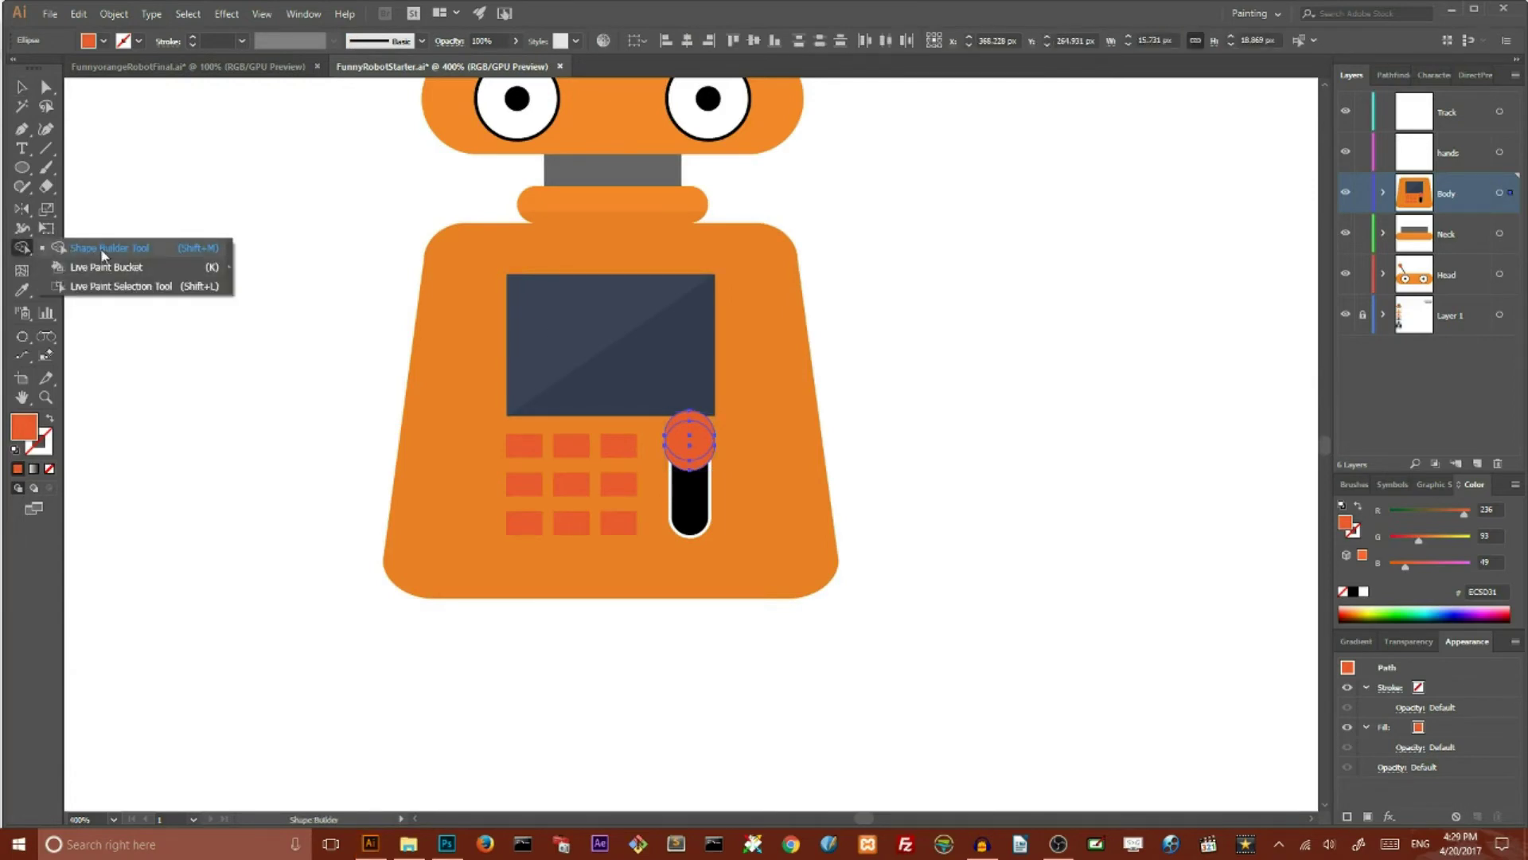
pyautogui.click(103, 253)
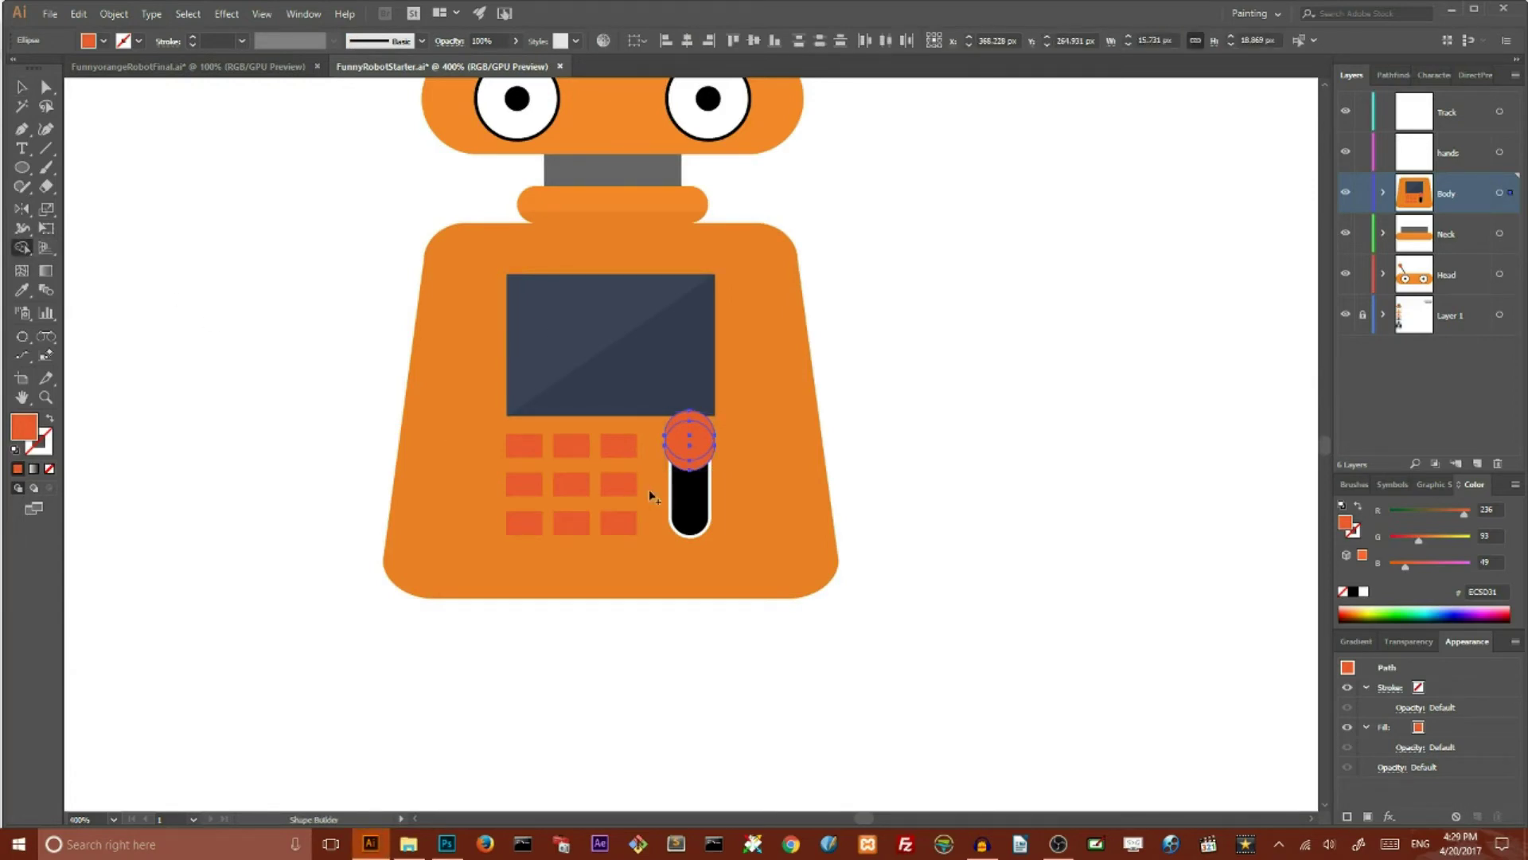
pyautogui.click(690, 470)
pyautogui.click(21, 86)
pyautogui.click(689, 435)
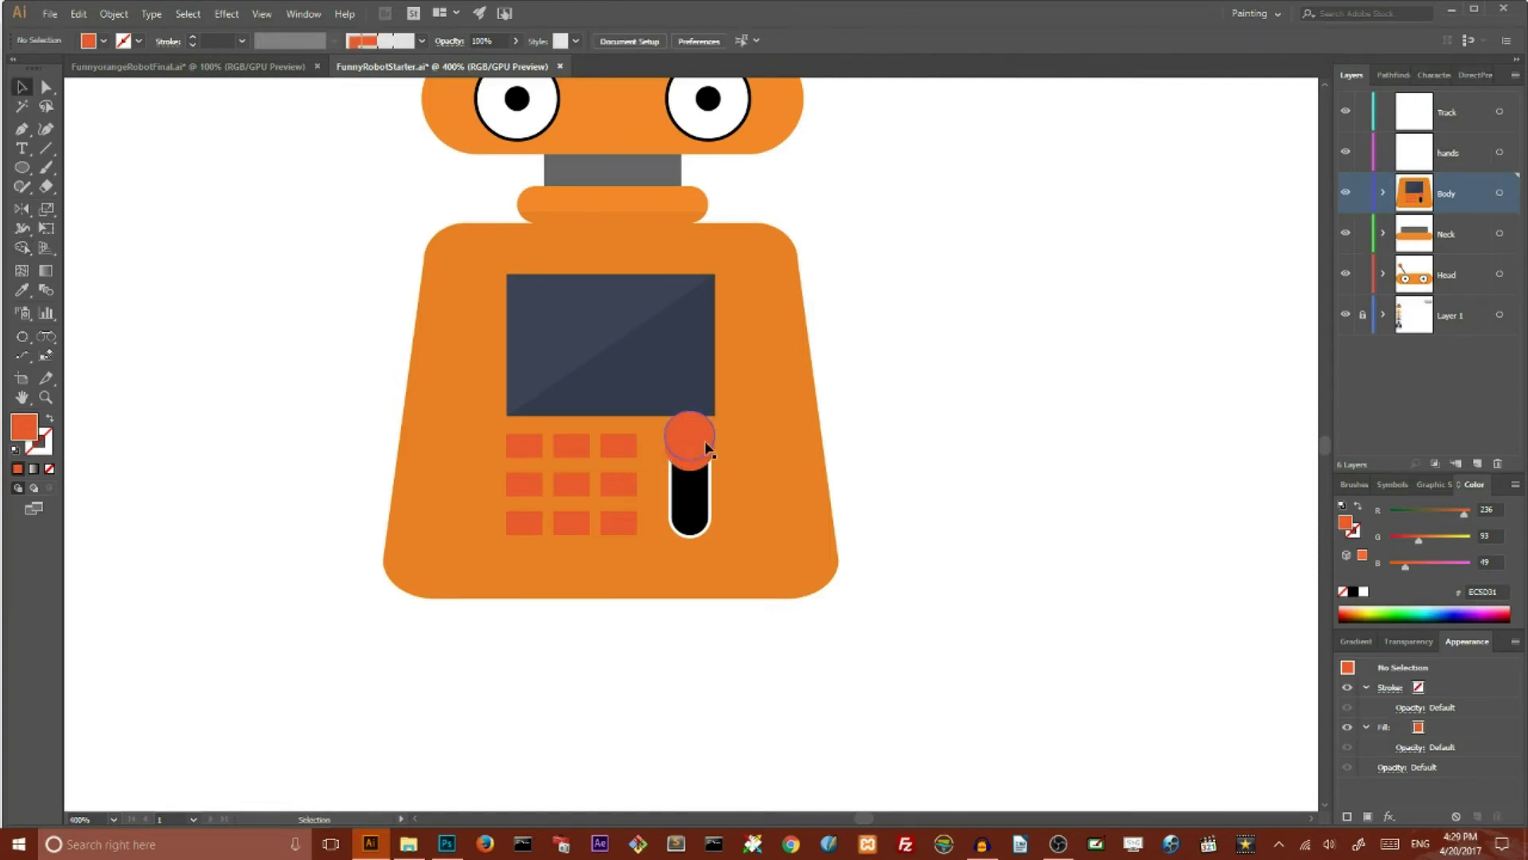
pyautogui.click(947, 358)
# - Recolor the lever knob's lower crescent to 83% saturation with slightly reduced brightness and deselect it
pyautogui.click(690, 458)
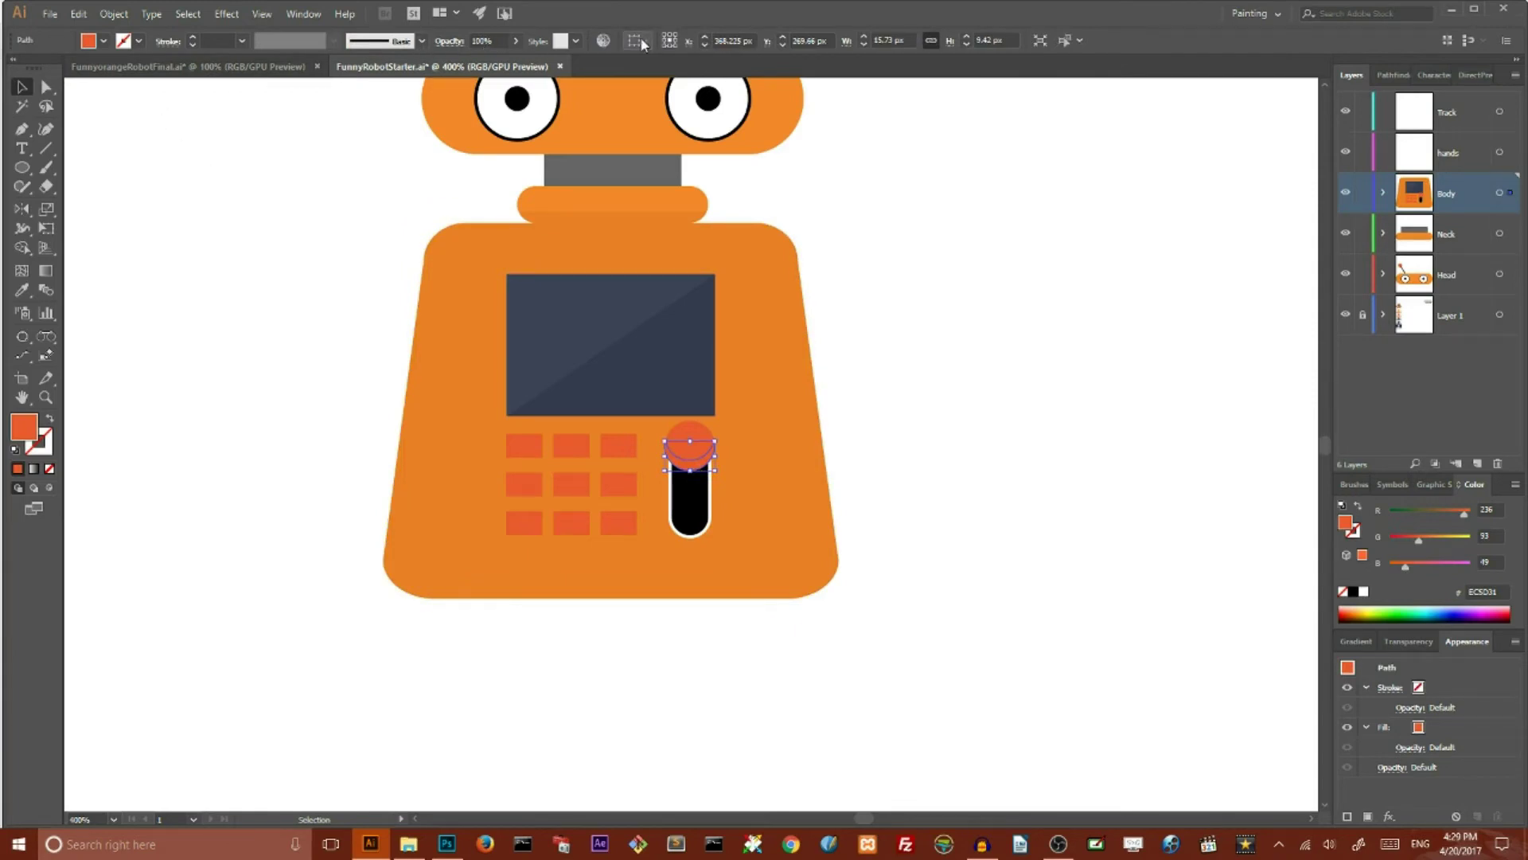
pyautogui.click(603, 40)
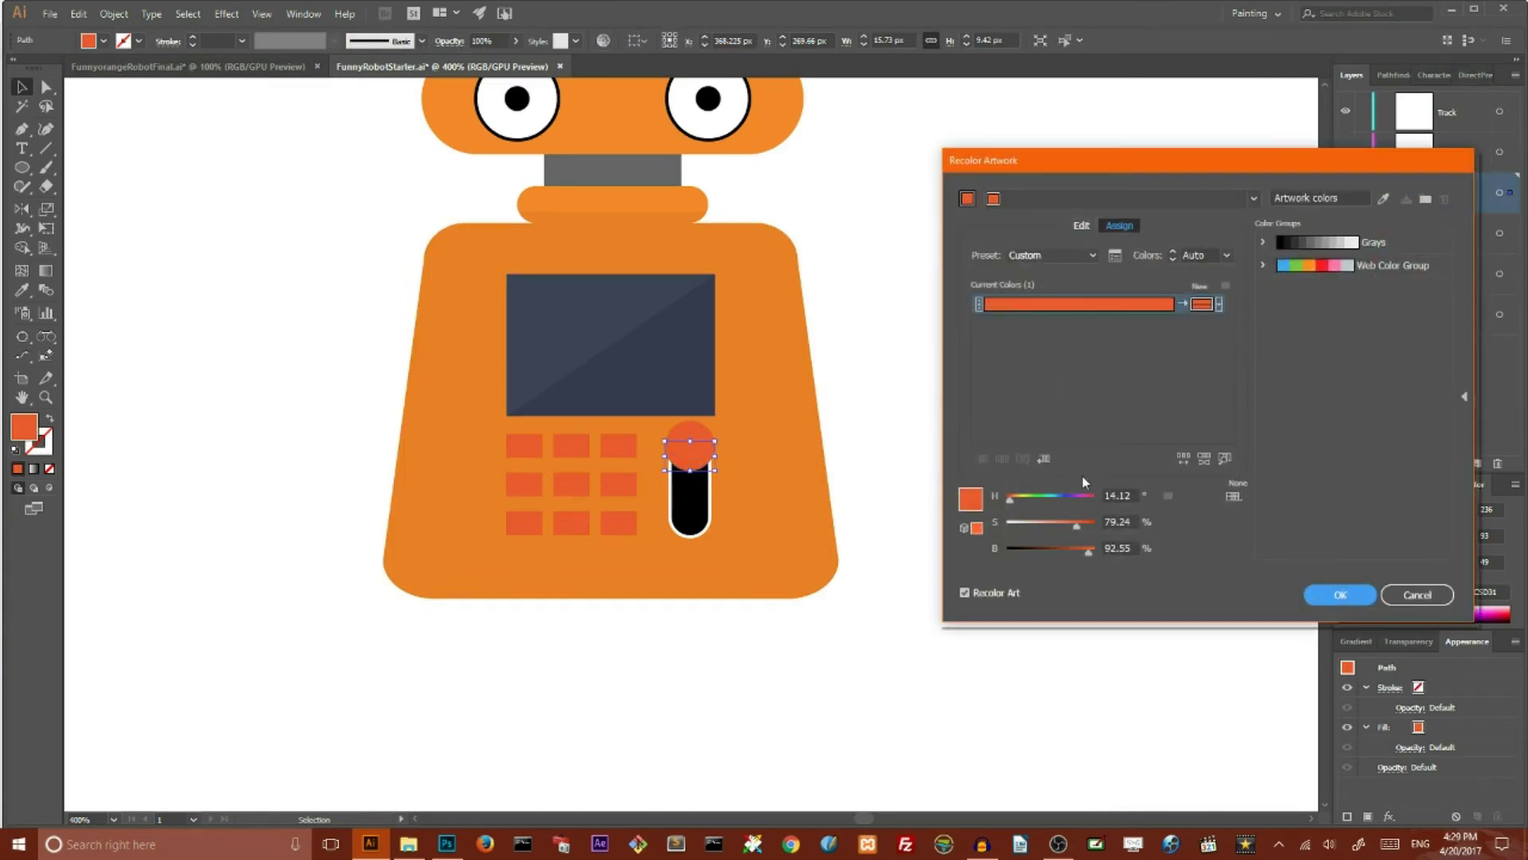
pyautogui.click(1115, 523)
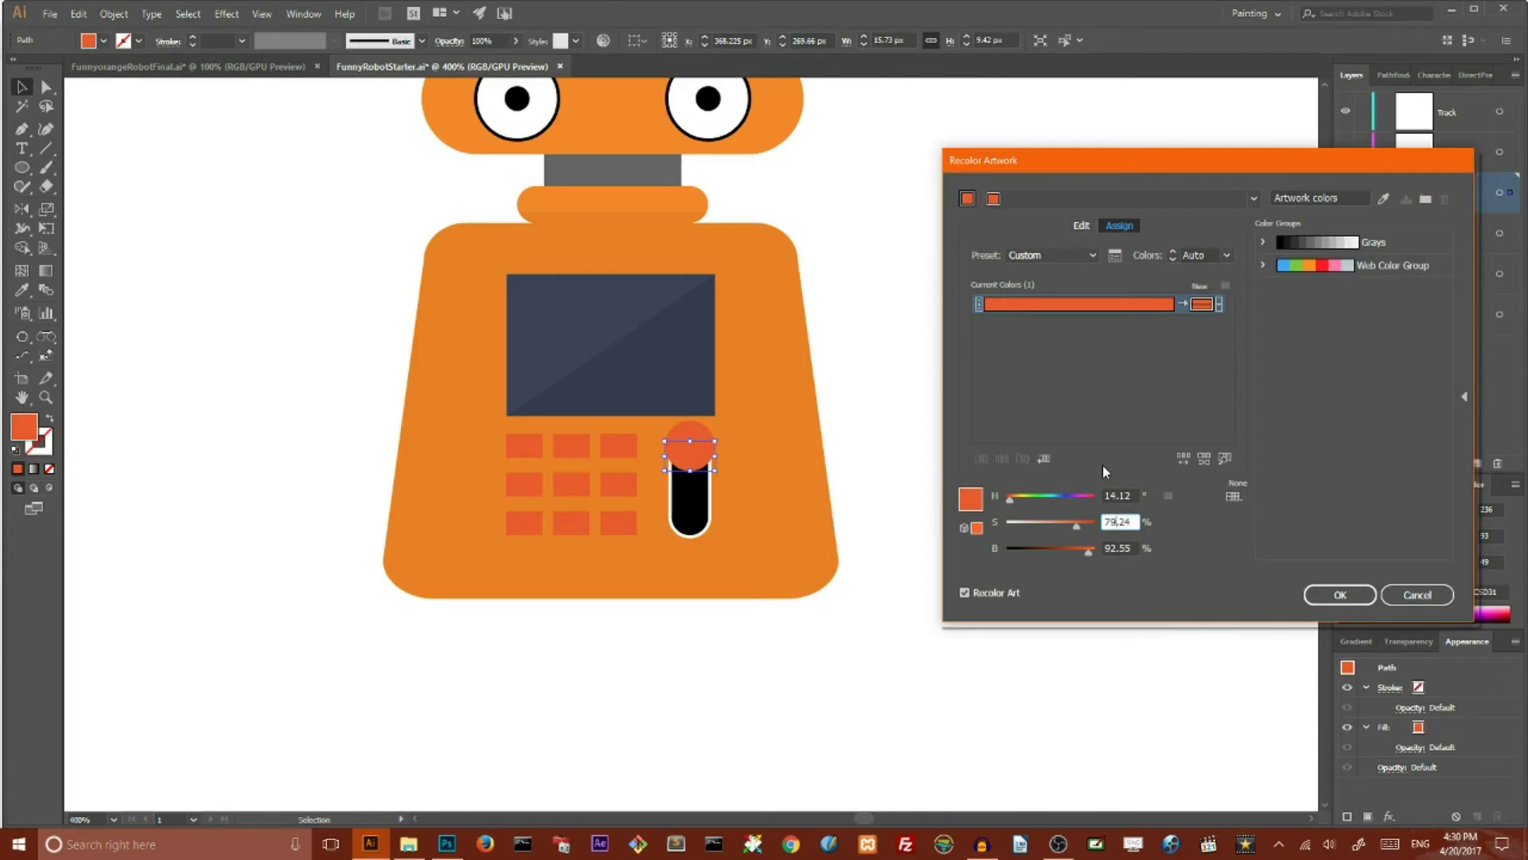
pyautogui.hotkey('ctrl', 'a')
pyautogui.write('81')
pyautogui.press('Return')
pyautogui.press('Tab')
pyautogui.press('Down')
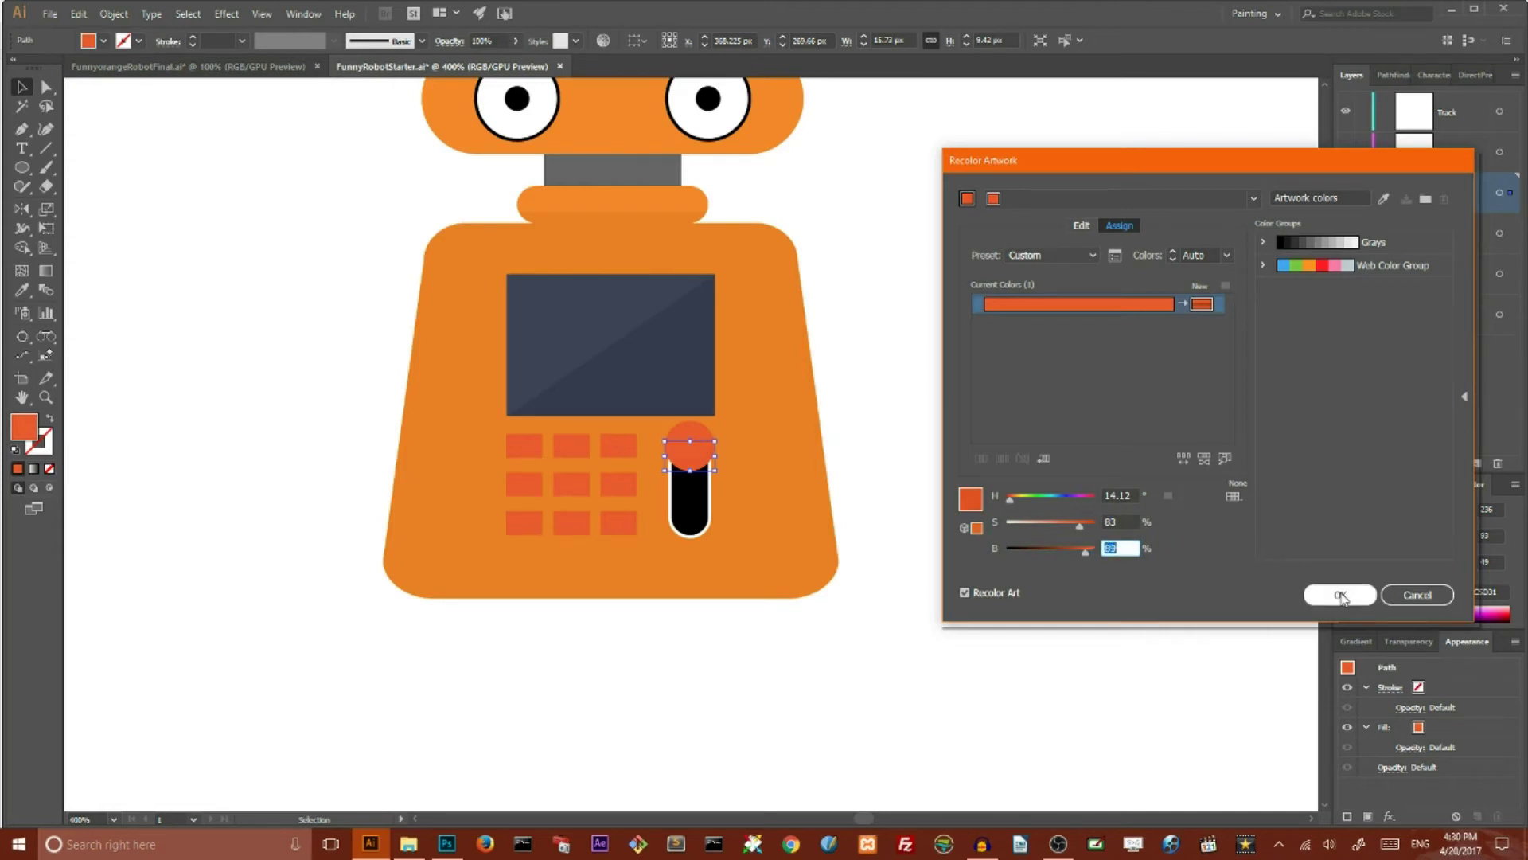
pyautogui.click(1340, 596)
pyautogui.click(955, 404)
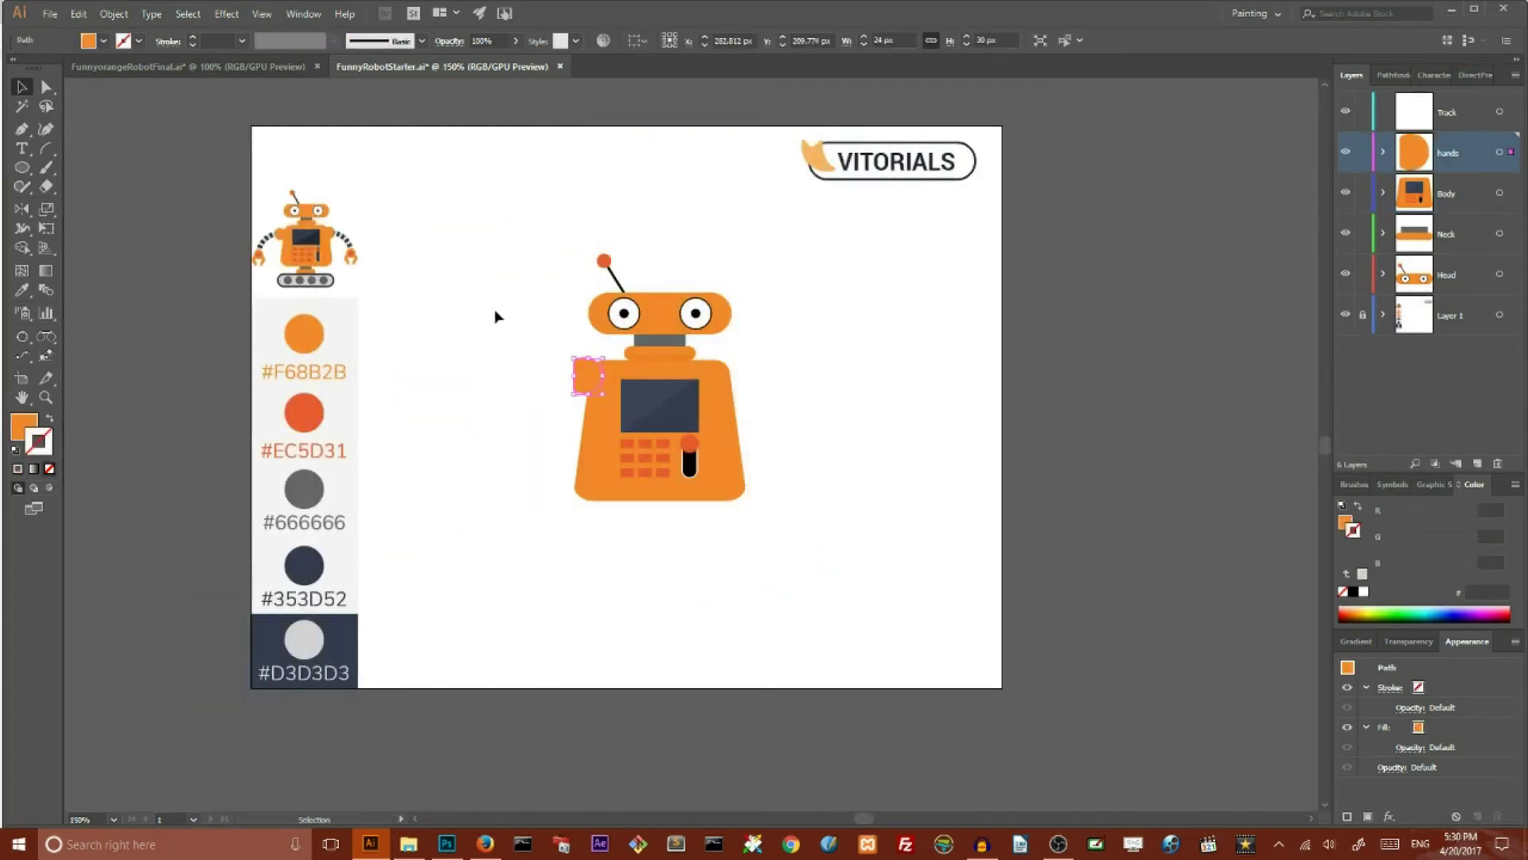
# - Delete the old shoulder shape on the hands layer and draw a 30 by 30 px orange circle left of the robot
pyautogui.press('Delete')
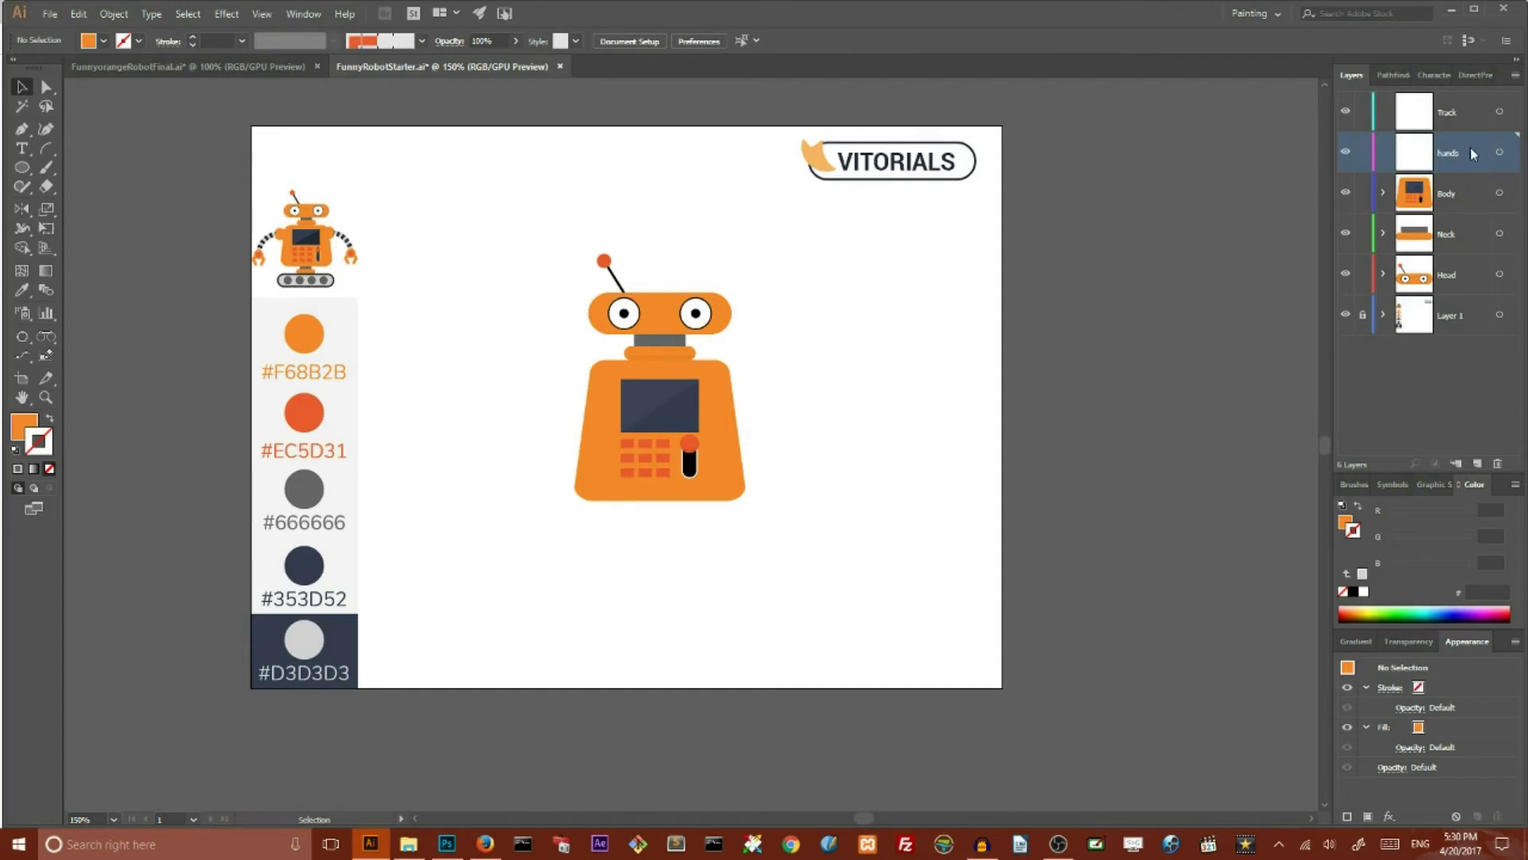
pyautogui.moveTo(22, 167); pyautogui.dragTo(74, 205)
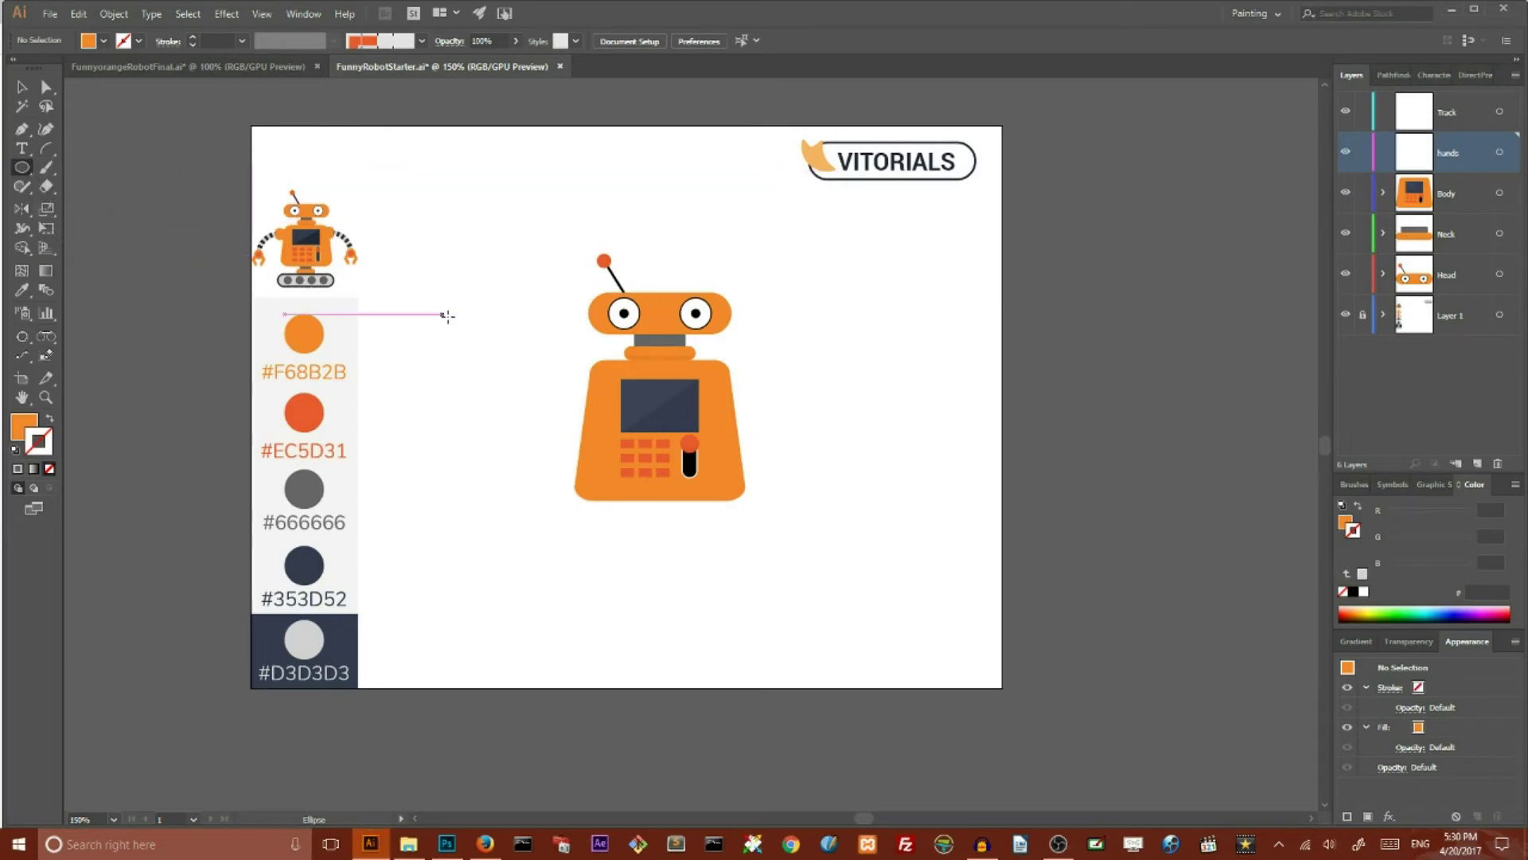
pyautogui.click(472, 329)
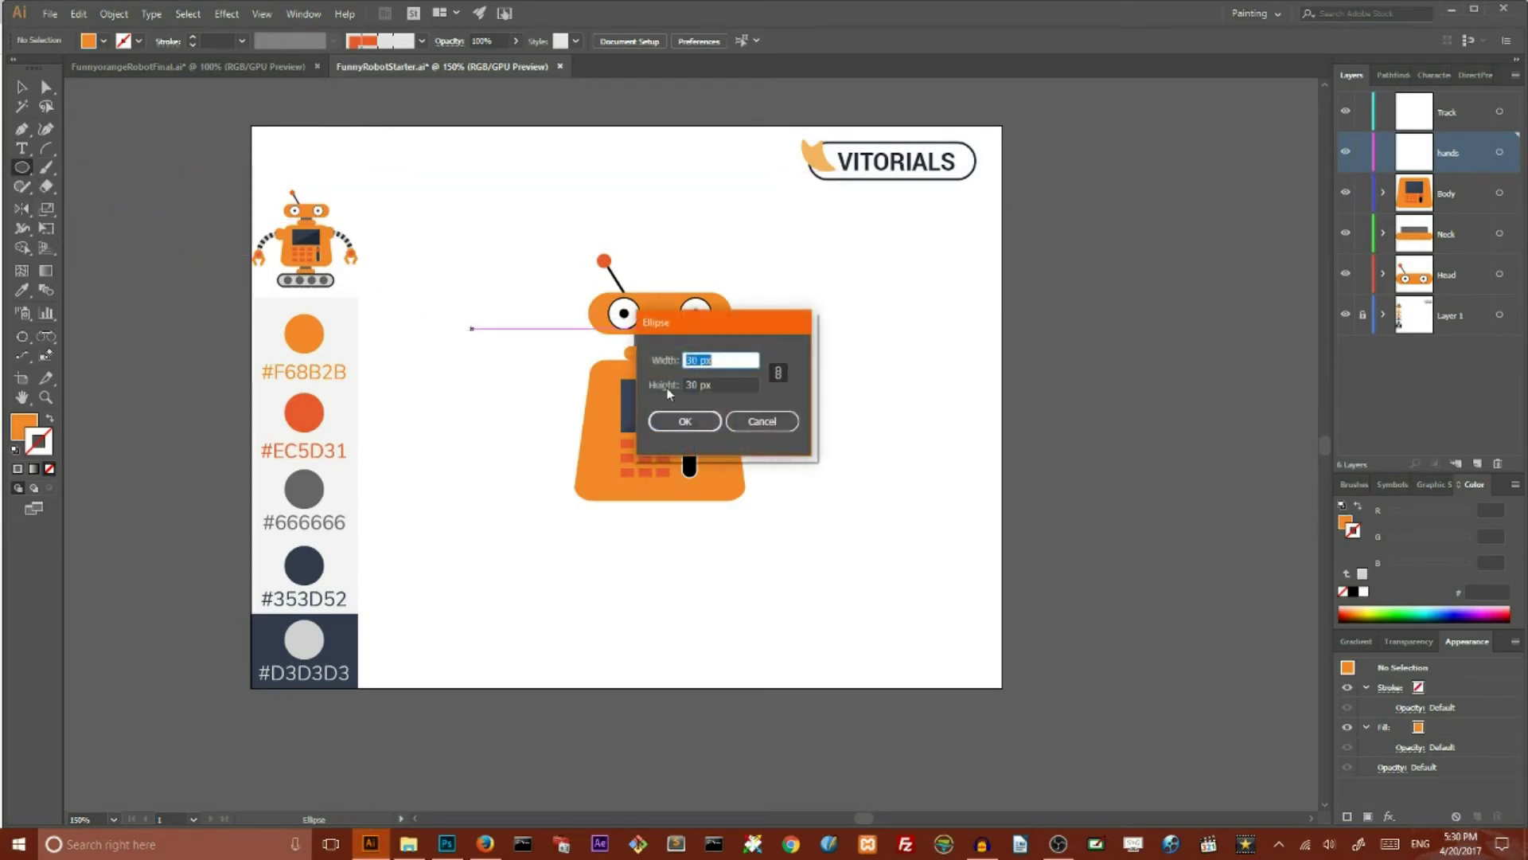
pyautogui.click(713, 361)
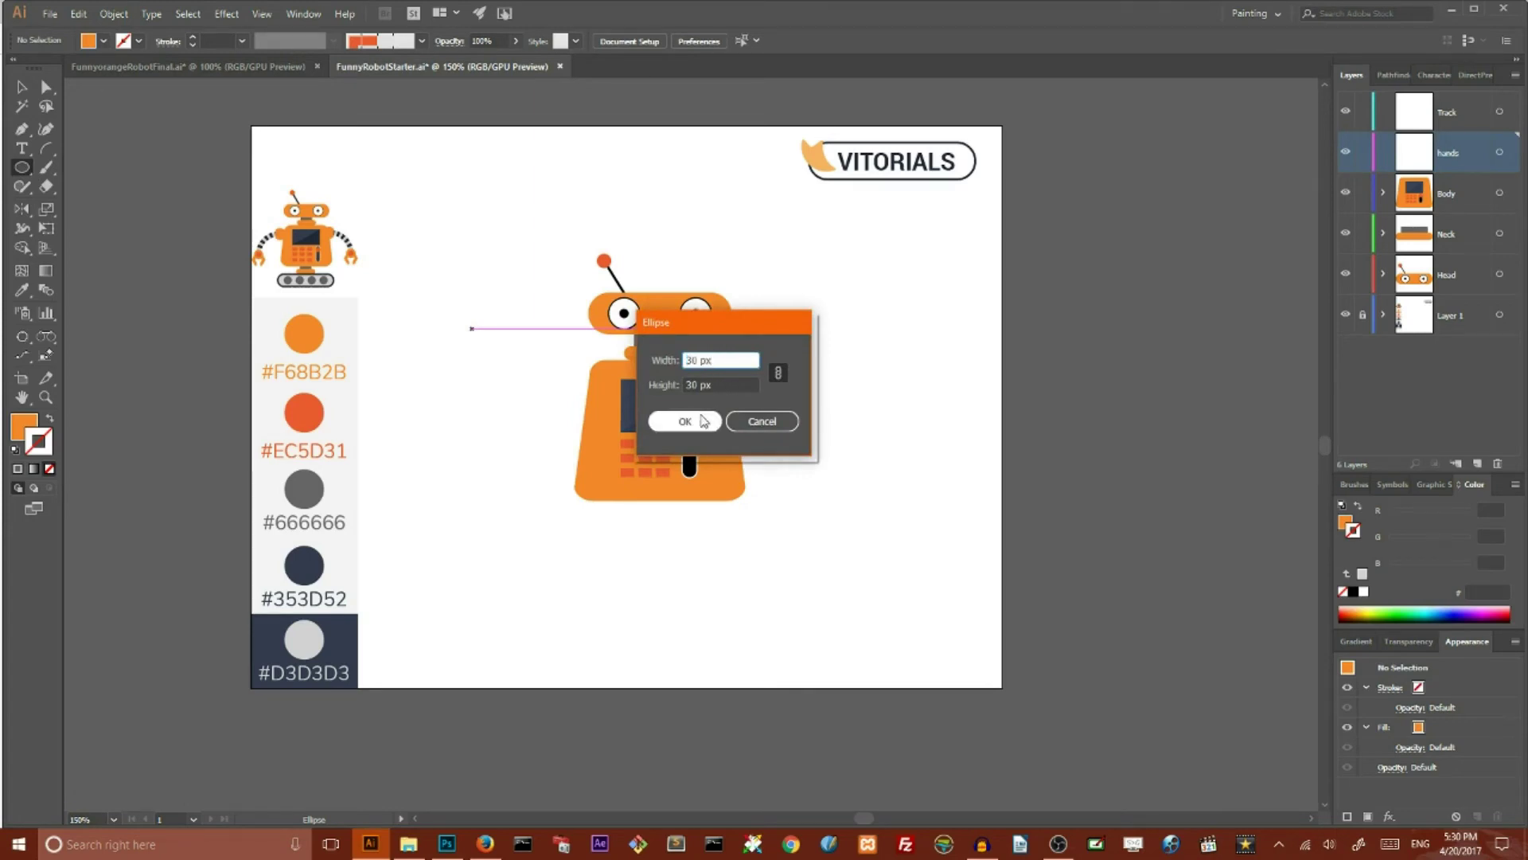
pyautogui.click(684, 421)
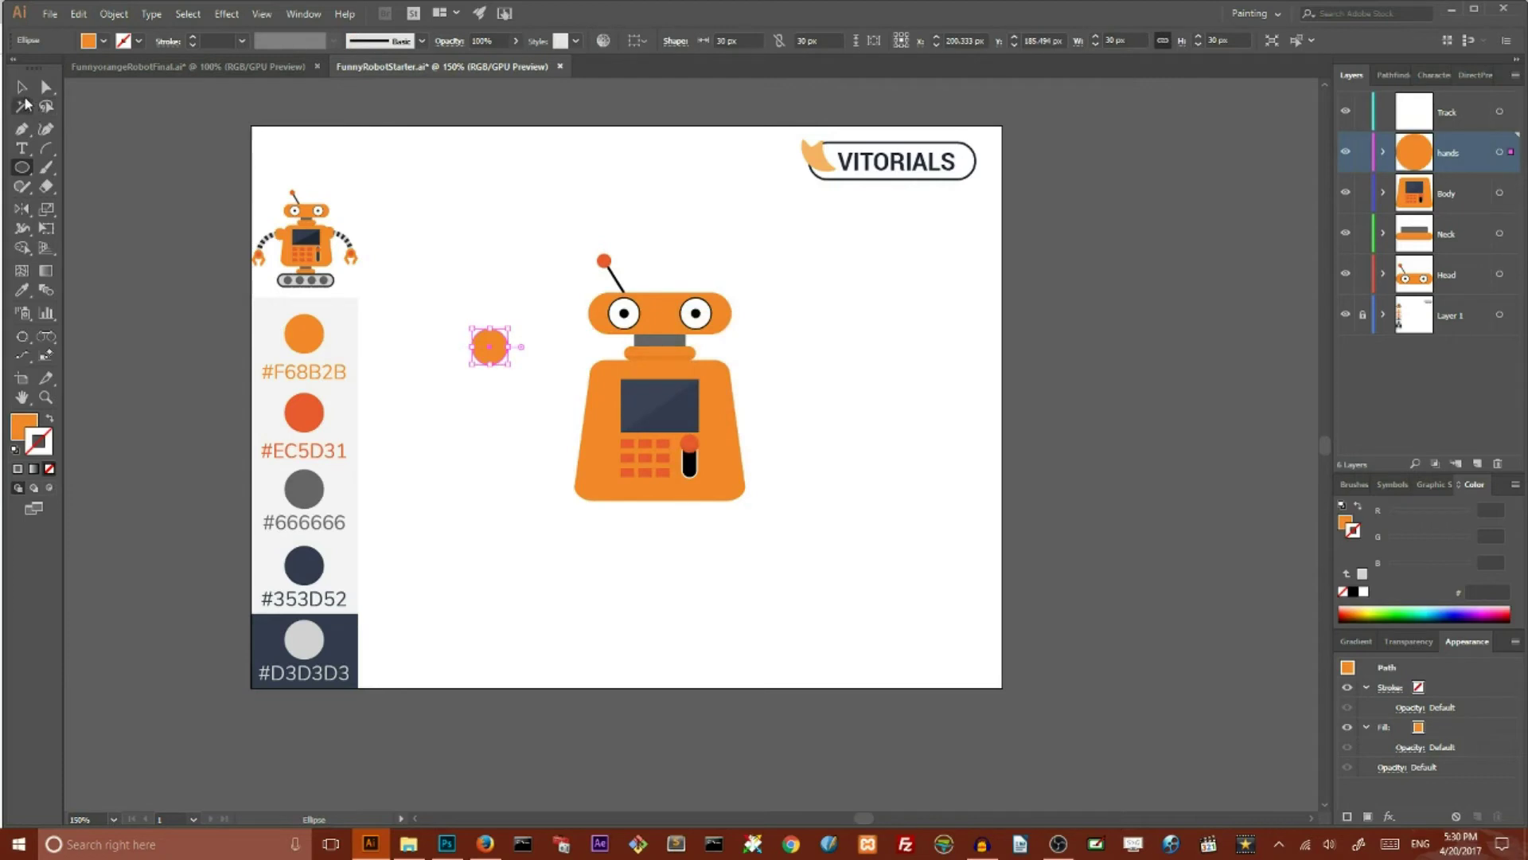
pyautogui.click(22, 87)
pyautogui.click(21, 290)
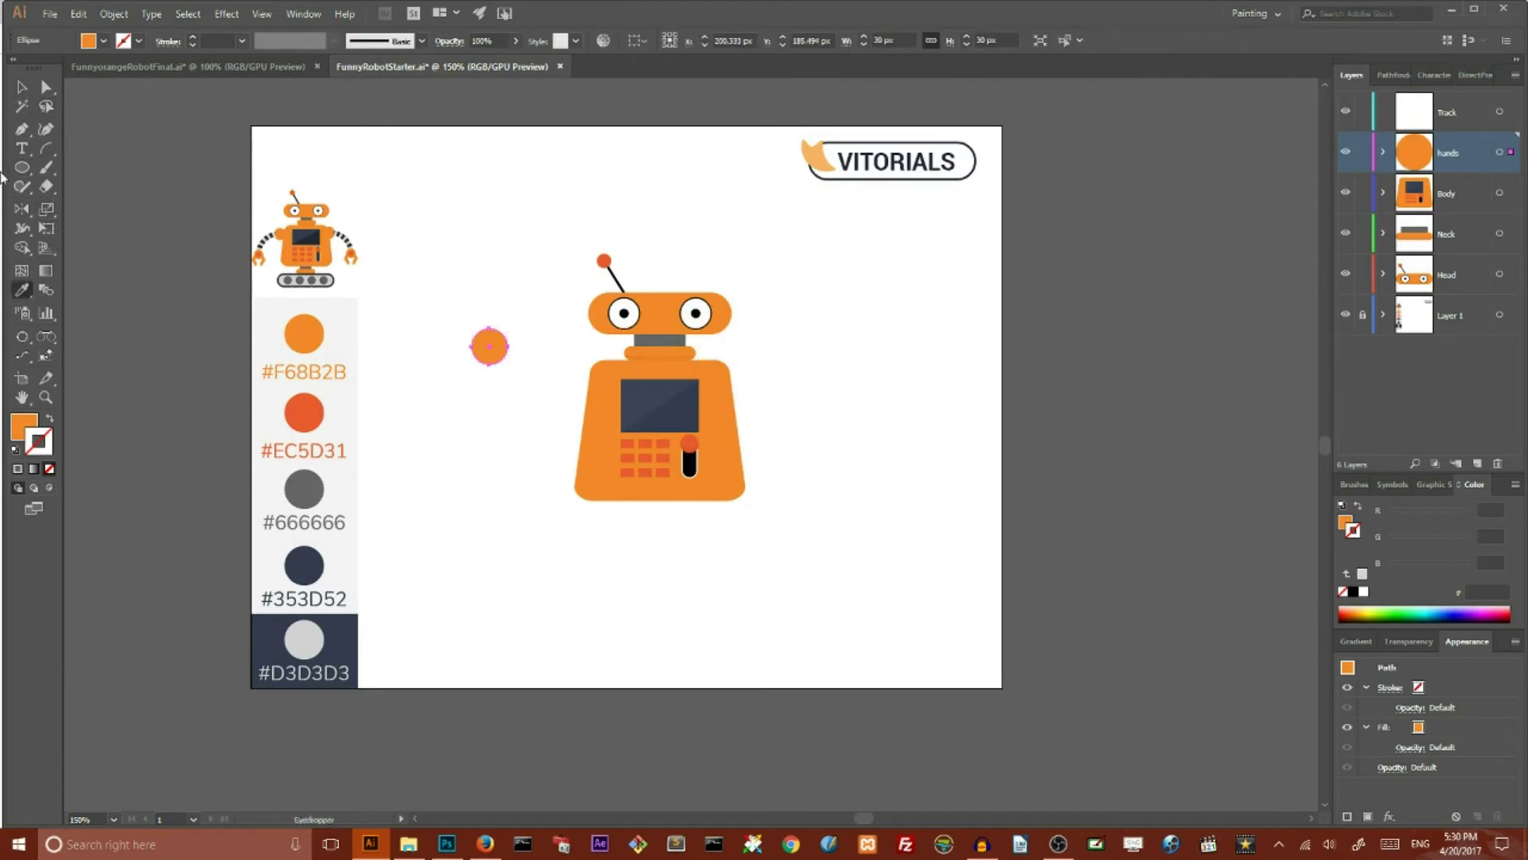
pyautogui.click(21, 84)
pyautogui.click(473, 247)
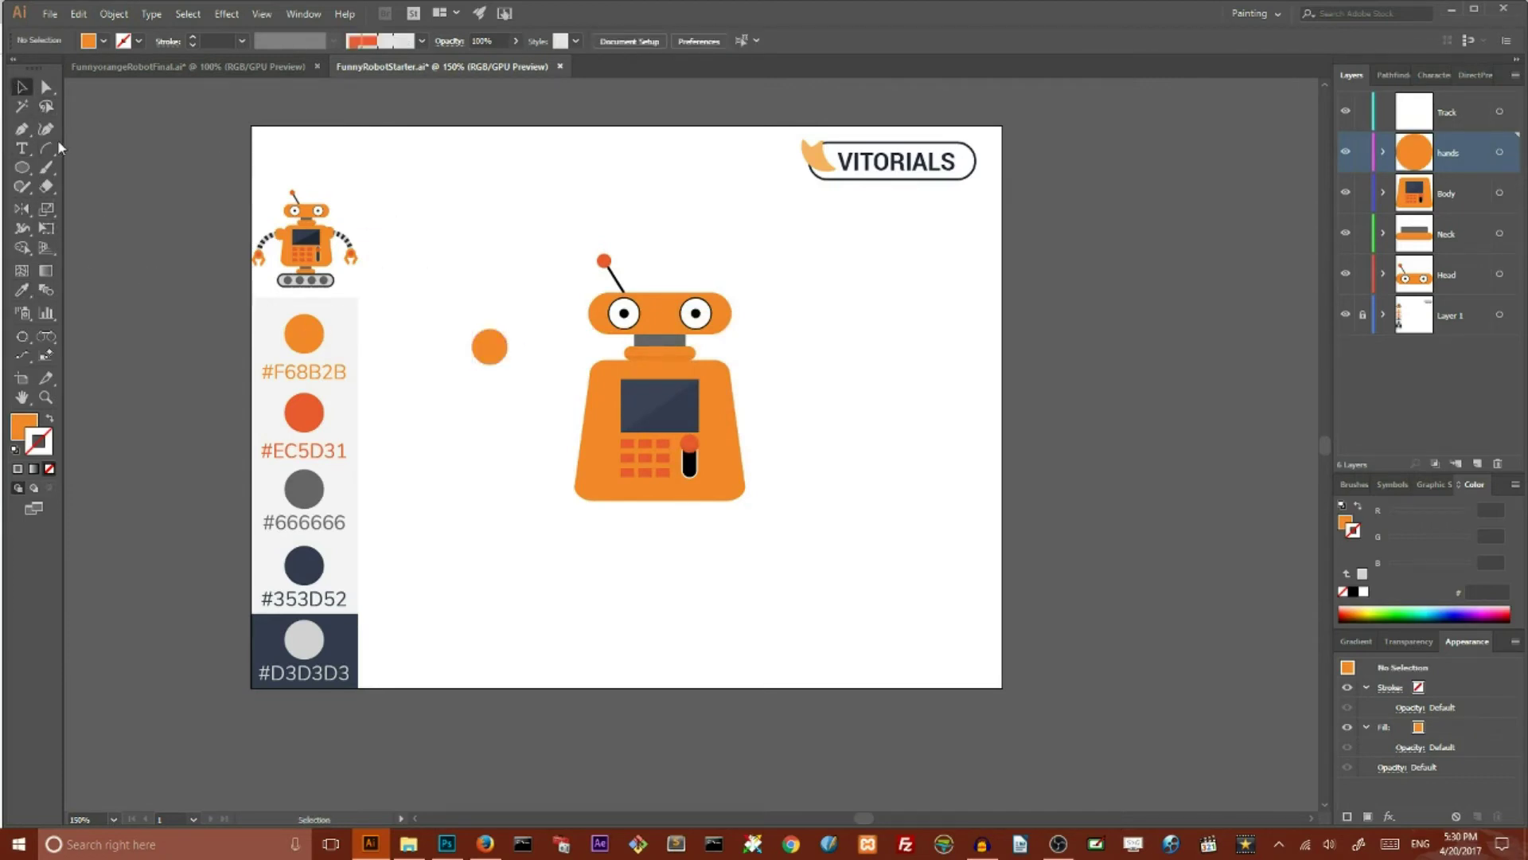
# - Draw a vertical line about 155 px long across the left part of the orange circle and nudge it slightly left
pyautogui.moveTo(53, 145); pyautogui.dragTo(112, 147)
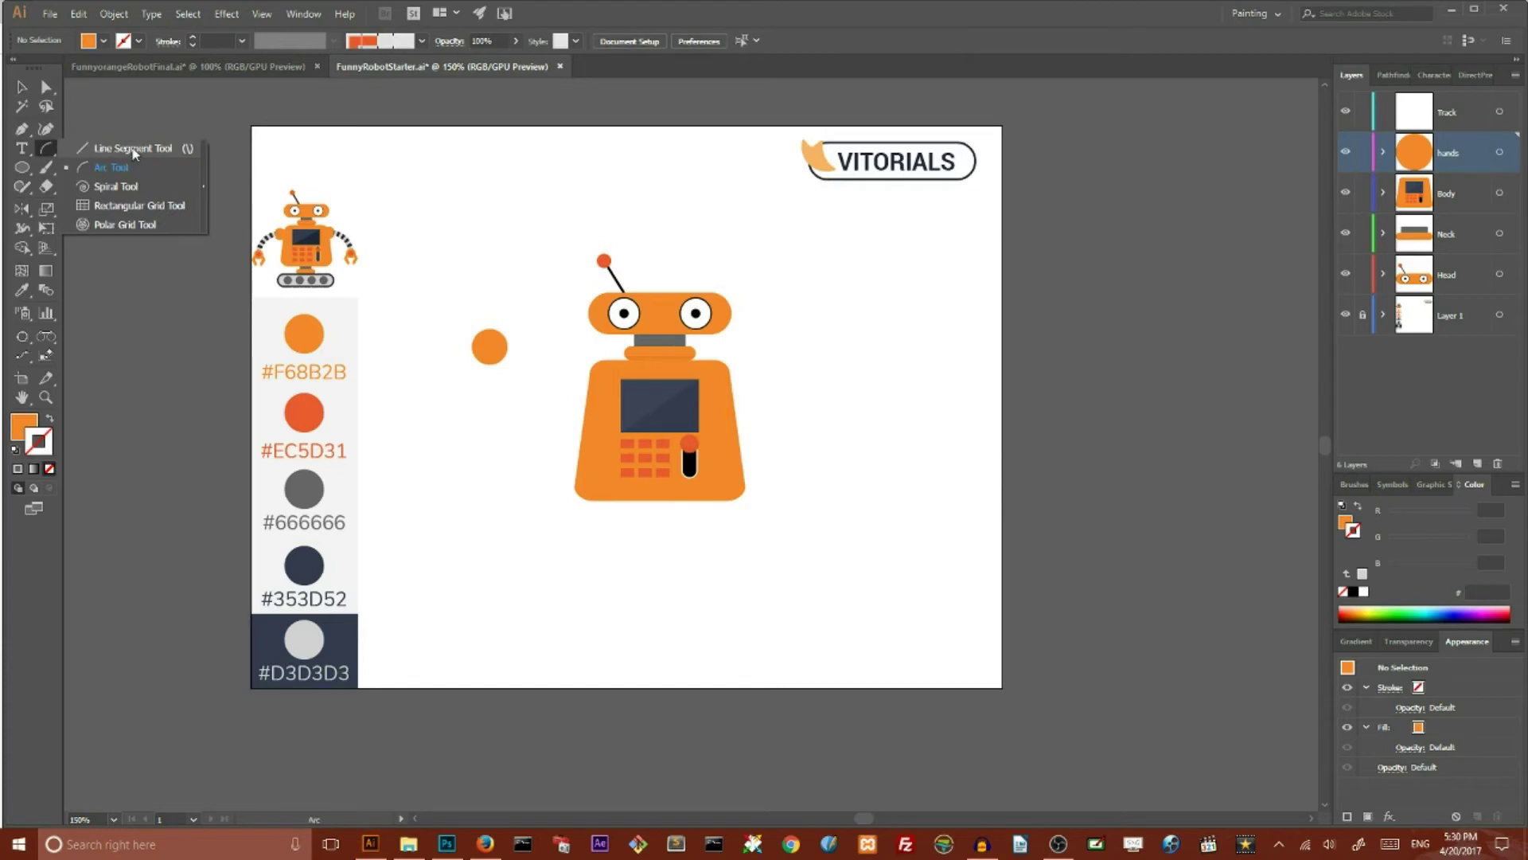
pyautogui.click(132, 150)
pyautogui.moveTo(480, 266); pyautogui.dragTo(460, 449)
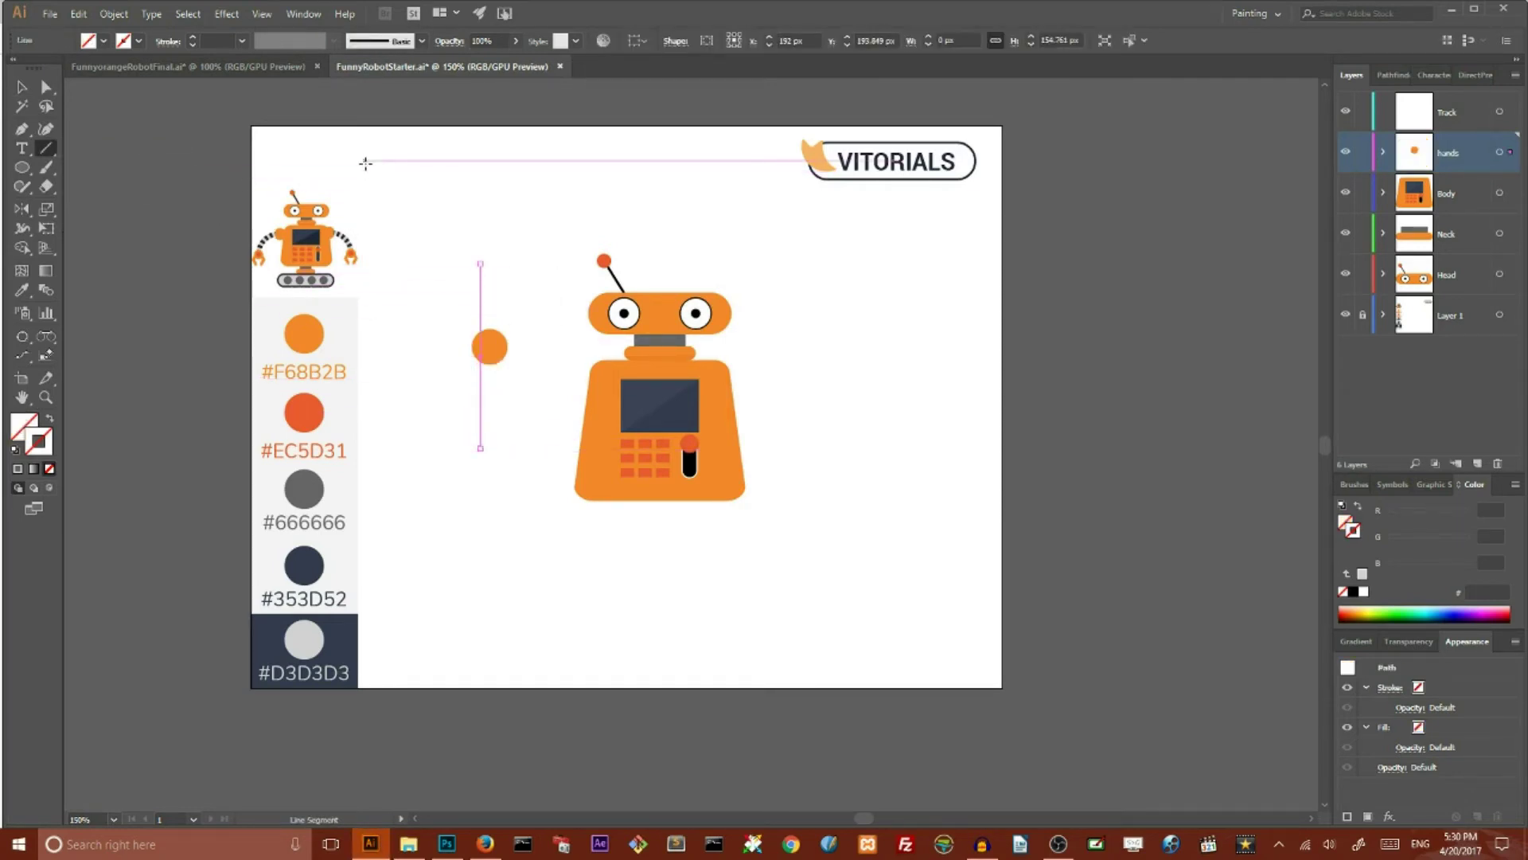
pyautogui.press('Left')
# - Trim the circle's left sliver along the line with Shape Builder, delete the line remnants and place the shape at the body's upper left as a shoulder
pyautogui.press('v')
pyautogui.keyDown('shift'); pyautogui.click(493, 348); pyautogui.keyUp('shift')
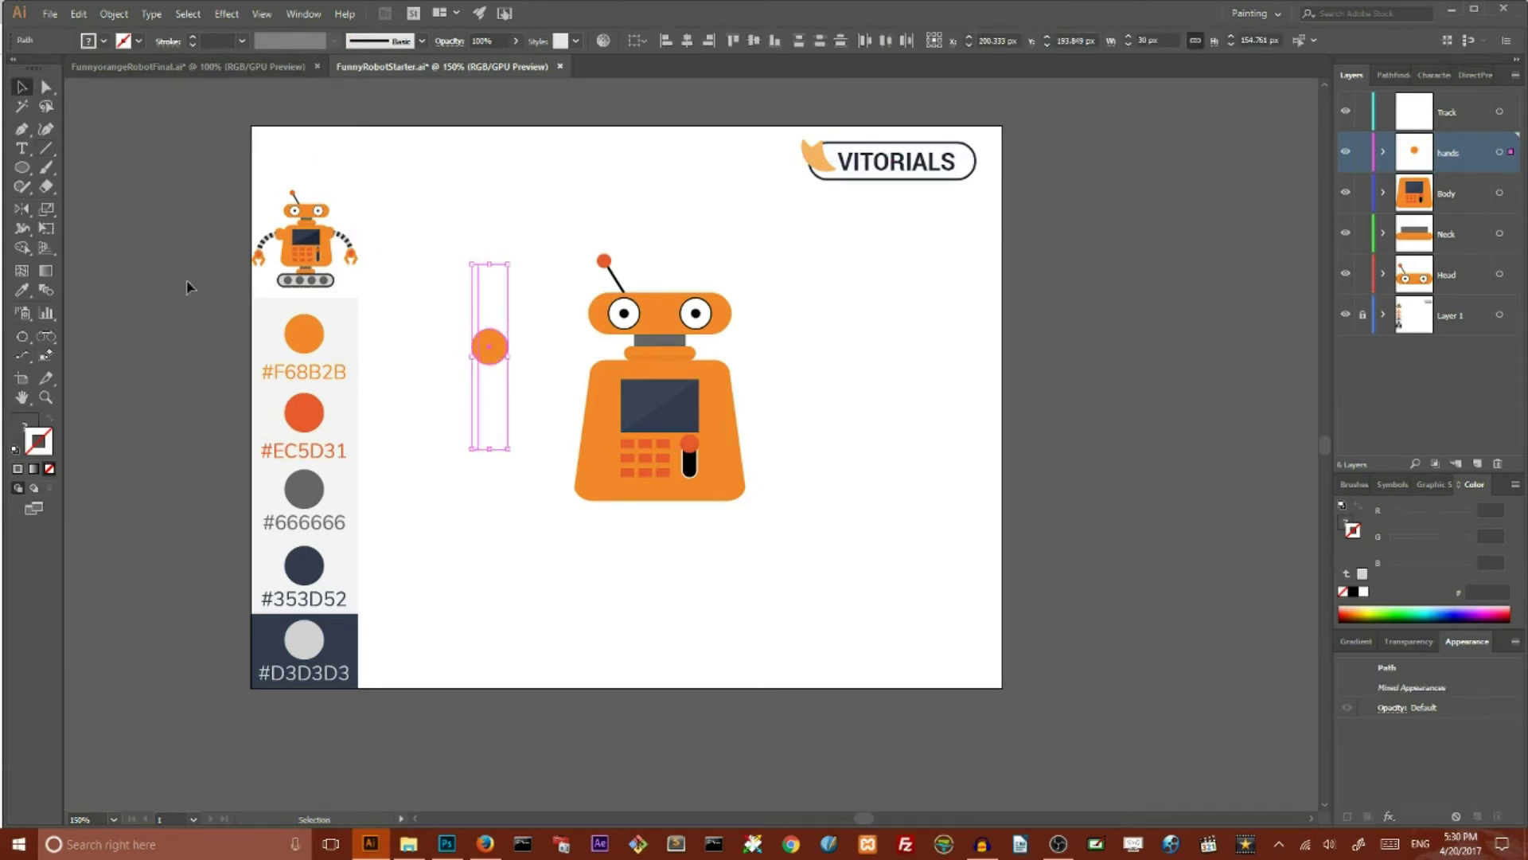
pyautogui.click(23, 247)
pyautogui.click(477, 347)
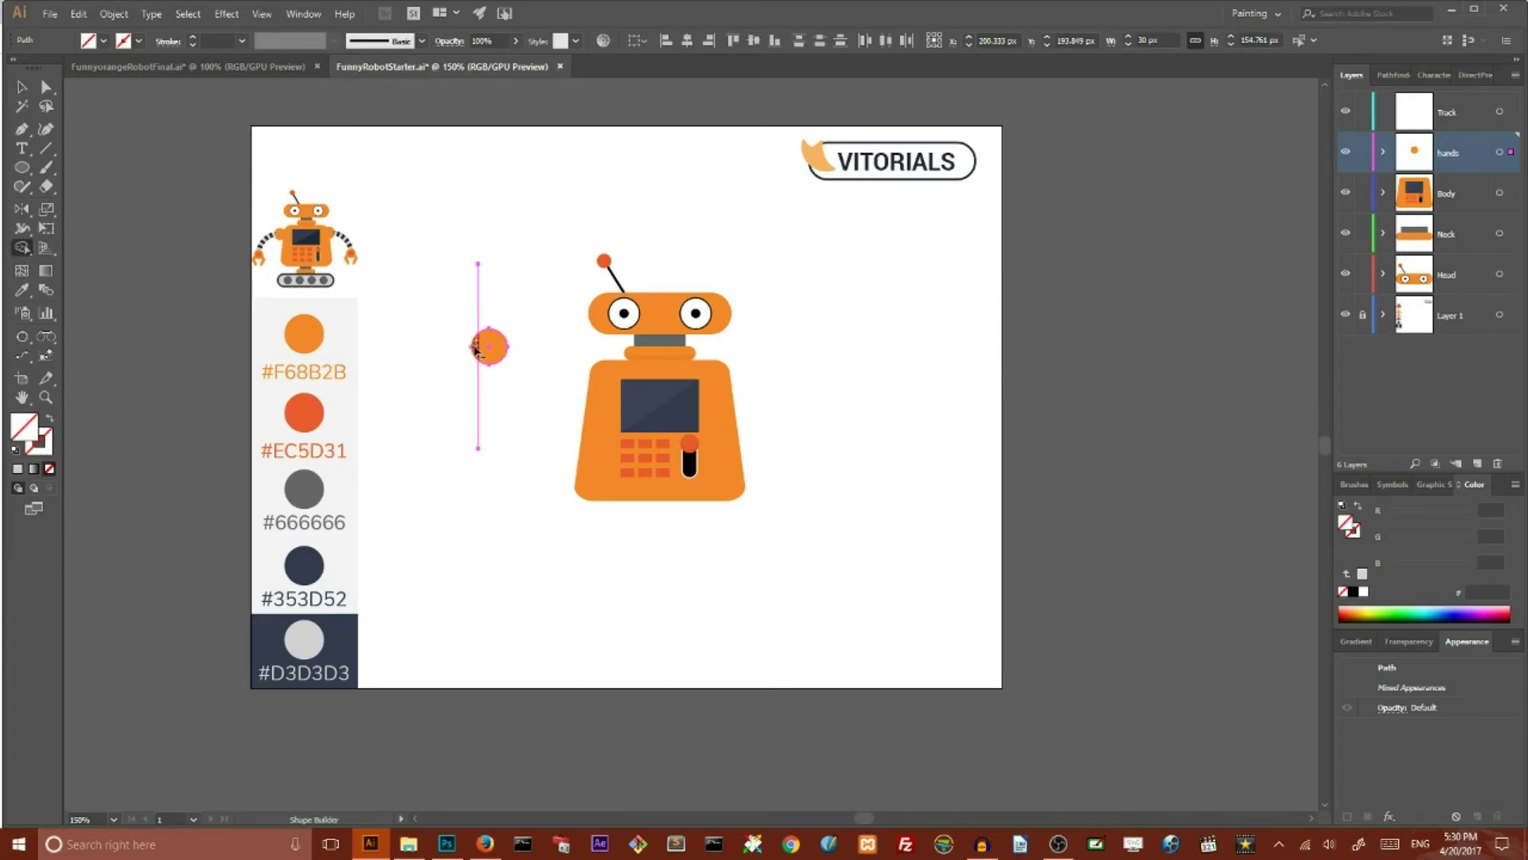
pyautogui.click(19, 88)
pyautogui.moveTo(437, 293); pyautogui.dragTo(506, 320)
pyautogui.press('Delete')
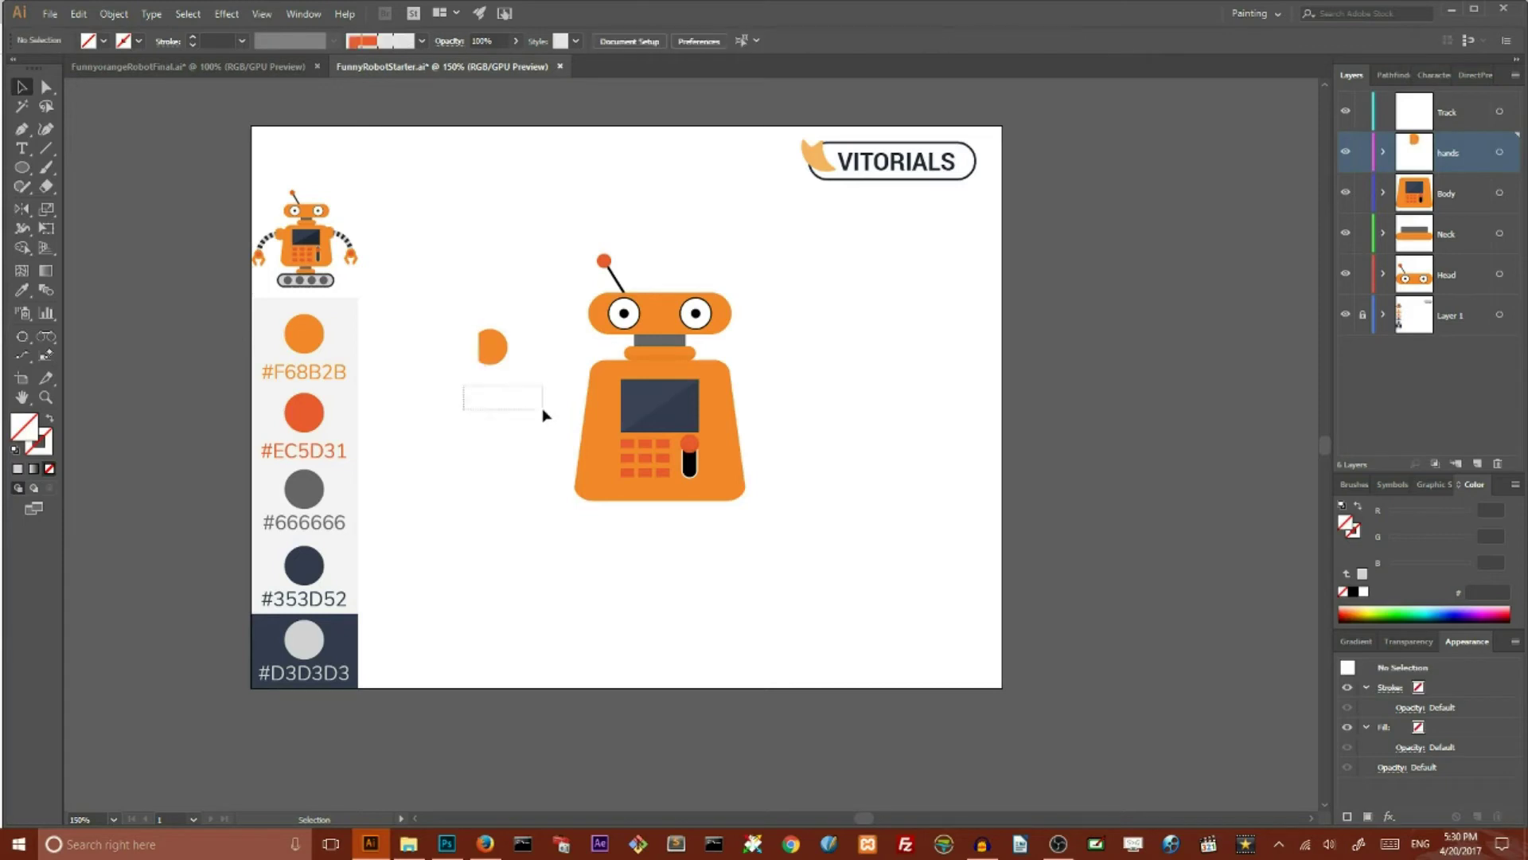
pyautogui.moveTo(494, 341); pyautogui.dragTo(599, 367)
pyautogui.click(500, 321)
# - Draw a quarter arc about 83.5 px wide and high, curving from the shoulder down to the left as the arm
pyautogui.moveTo(57, 156); pyautogui.dragTo(114, 177)
pyautogui.moveTo(460, 389)
pyautogui.mouseDown()
pyautogui.moveTo(542, 257)
pyautogui.moveTo(597, 252)
pyautogui.moveTo(525, 303)
pyautogui.moveTo(525, 394)
pyautogui.mouseUp()
pyautogui.click(21, 87)
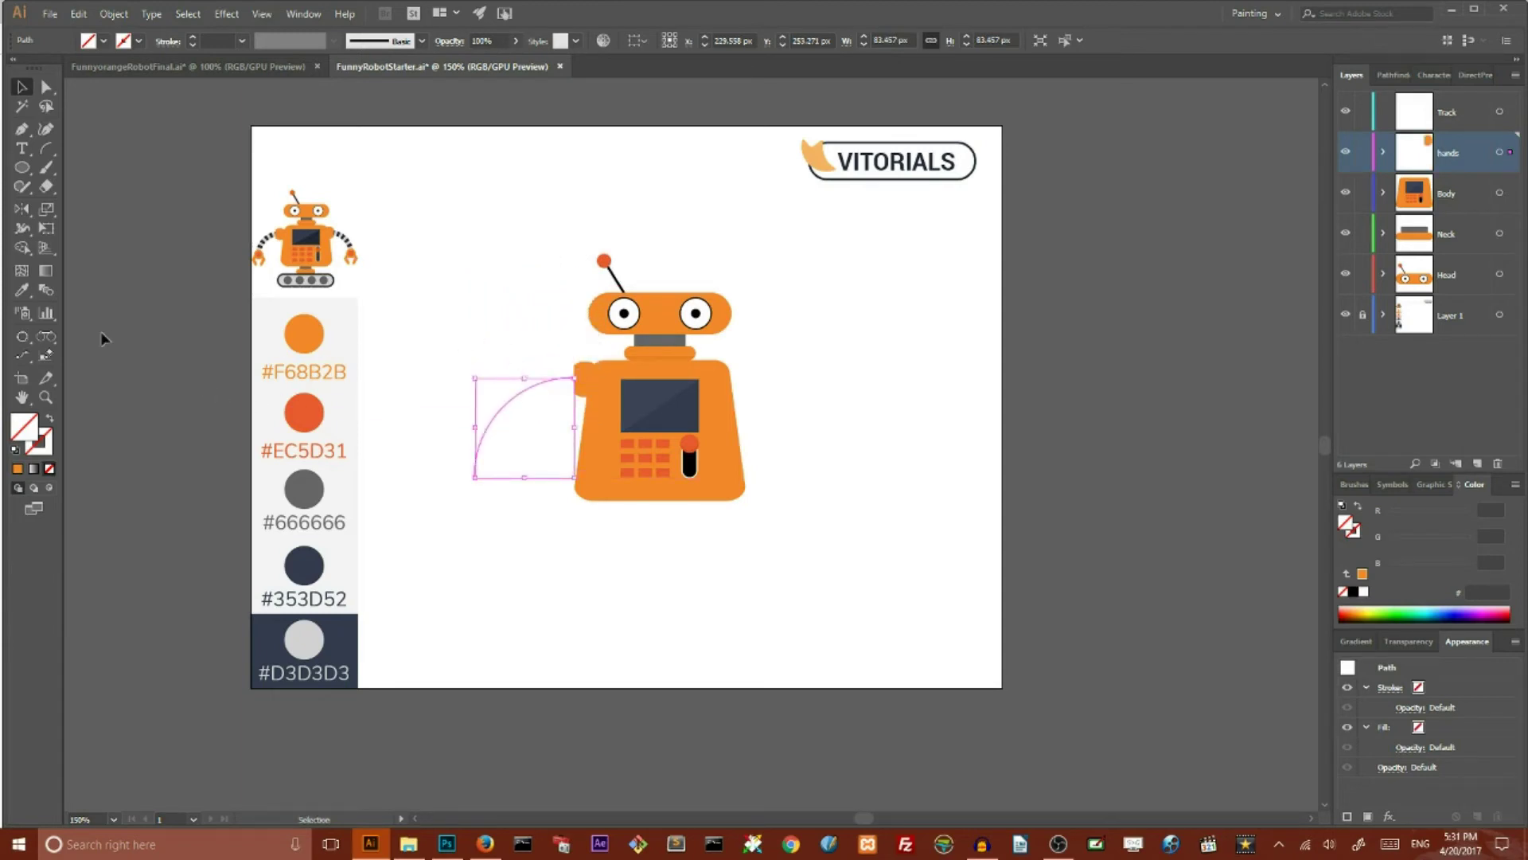
# - Set the arm arc's stroke colour to #D3D3D3
pyautogui.click(48, 452)
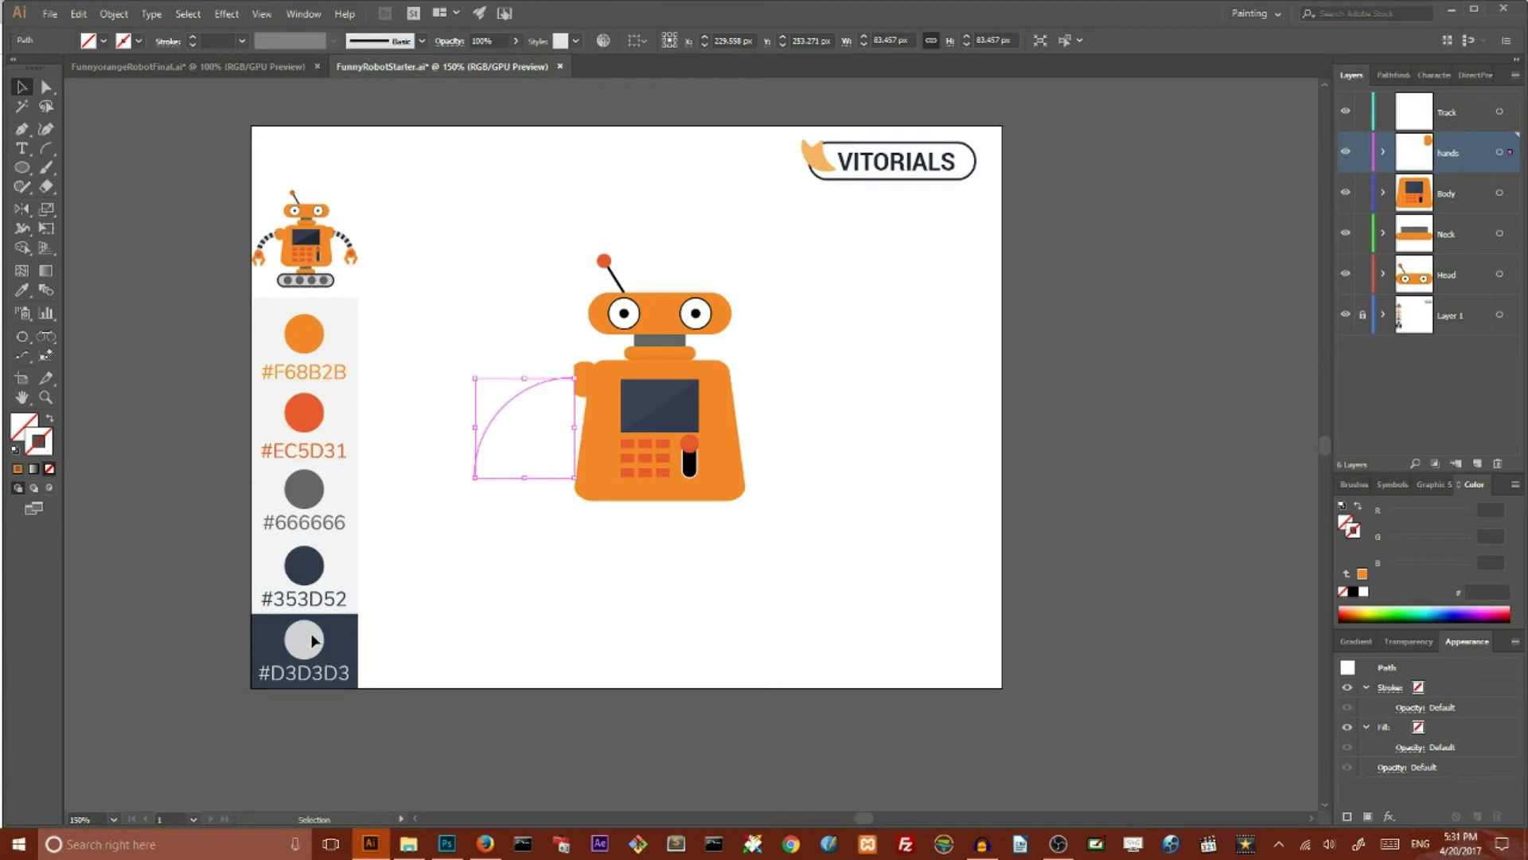
pyautogui.doubleClick(40, 458)
pyautogui.press('BackSpace')
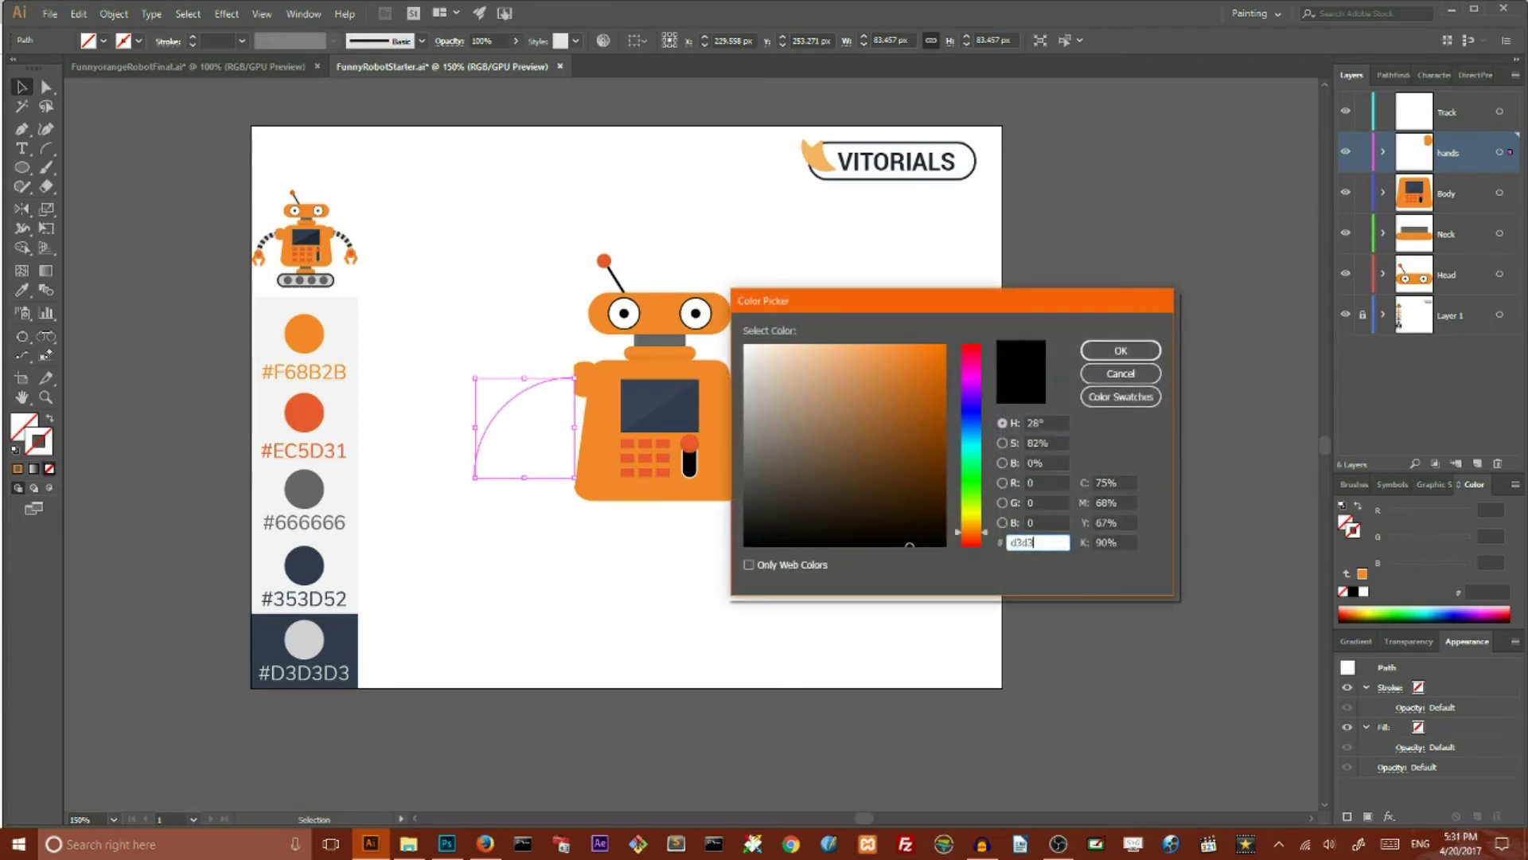
pyautogui.click(1099, 350)
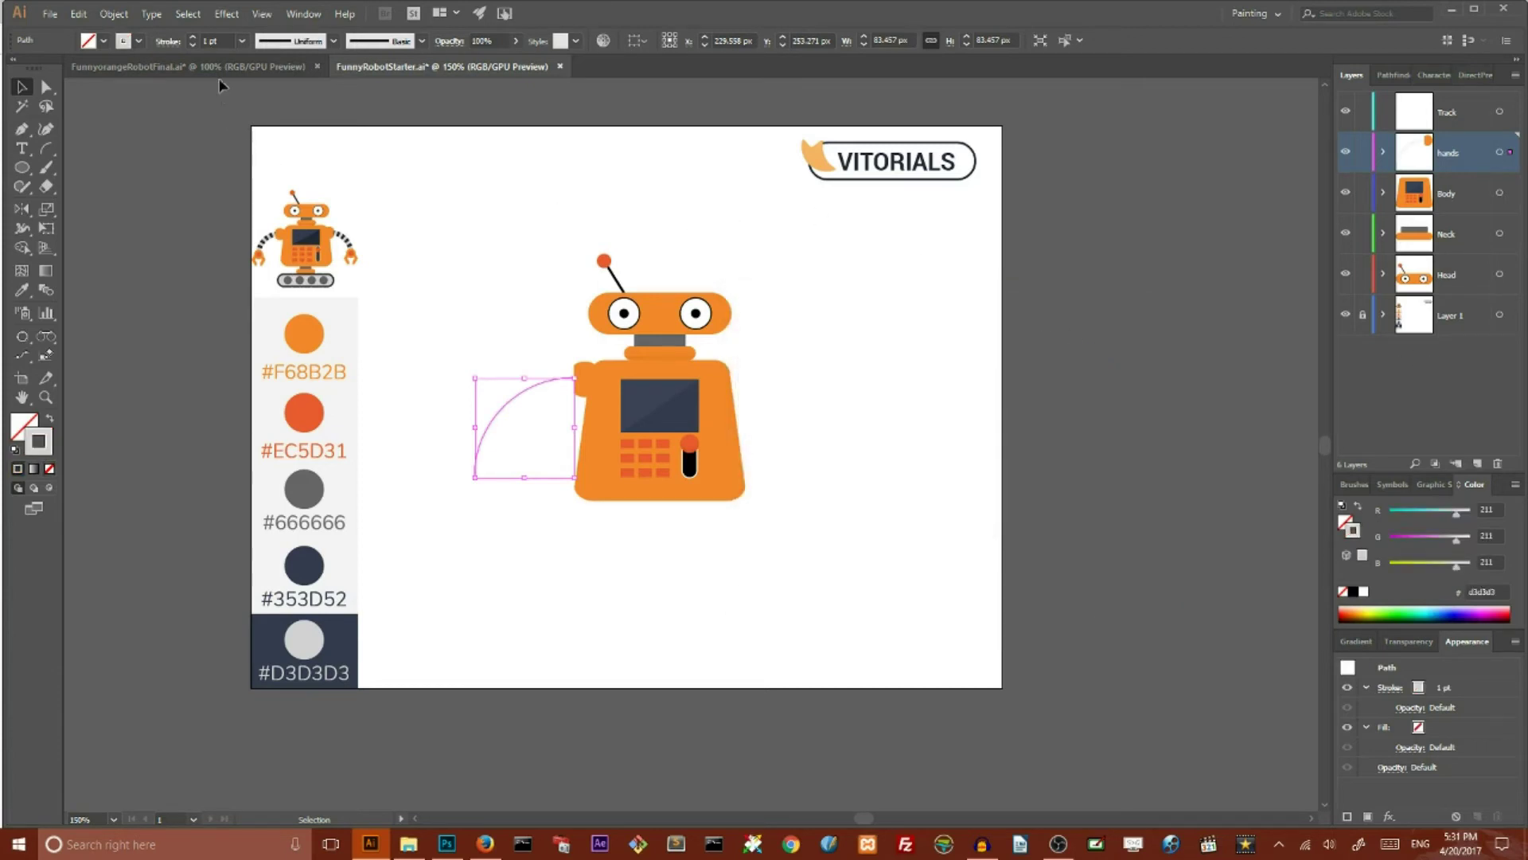
# - Set the arm arc's stroke weight to 15 pt
pyautogui.click(194, 38)
pyautogui.click(193, 39)
pyautogui.click(194, 38)
pyautogui.click(193, 38)
pyautogui.click(192, 38)
pyautogui.click(193, 37)
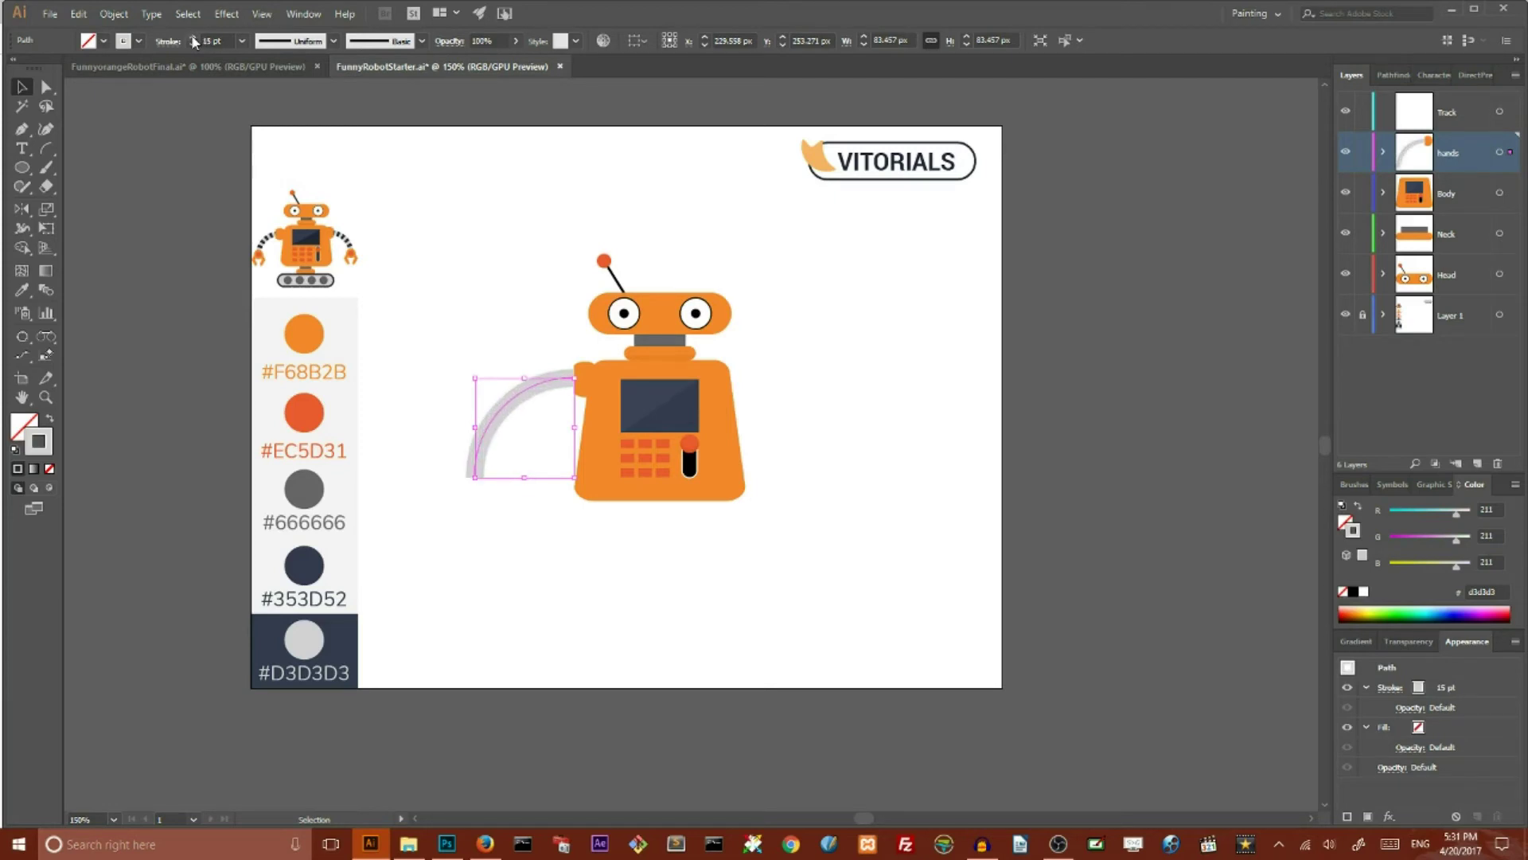
pyautogui.click(168, 41)
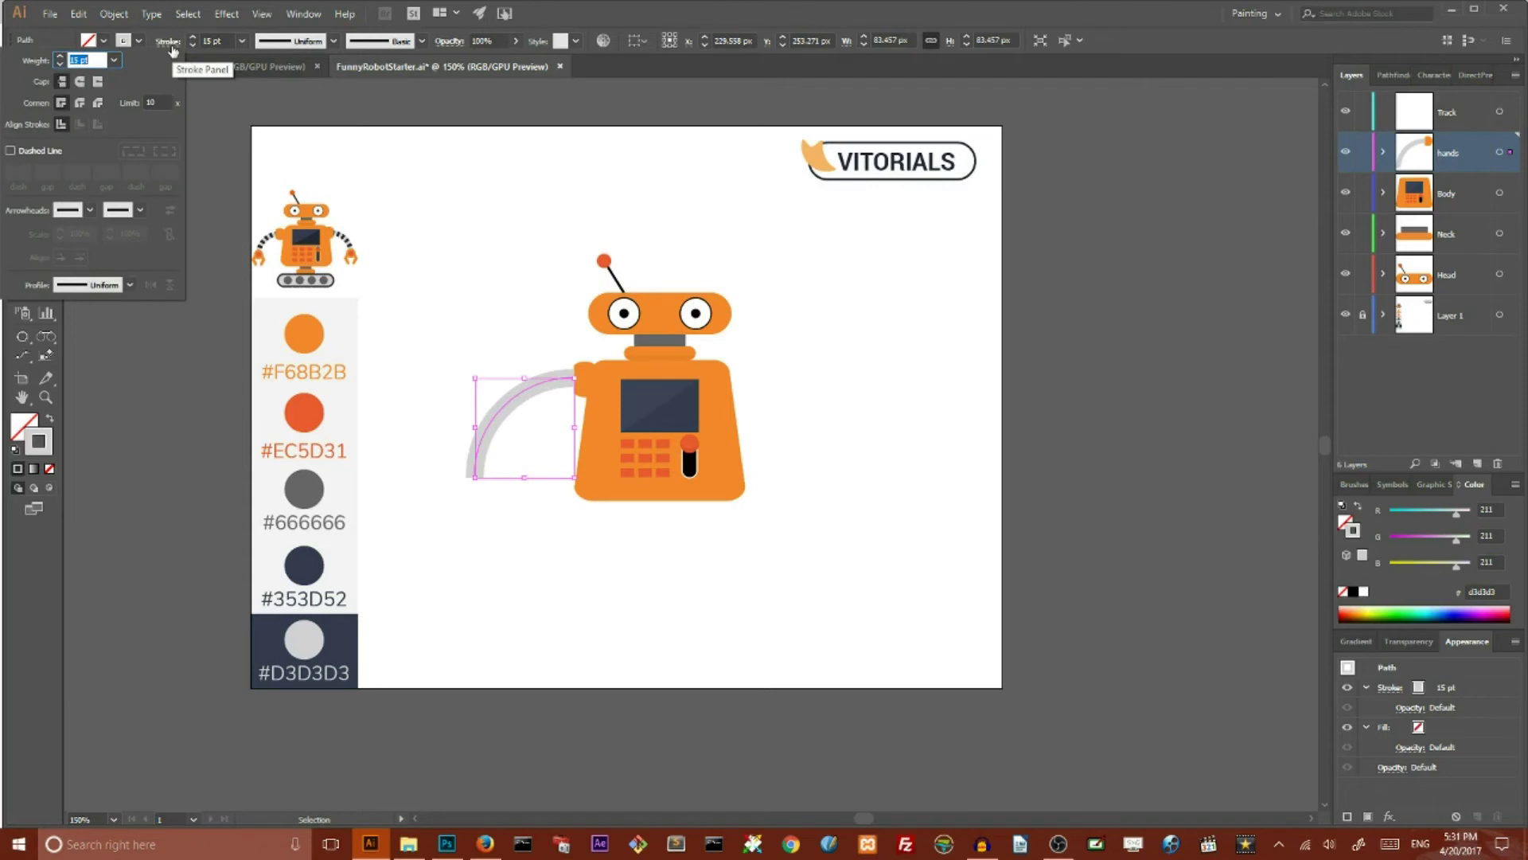
# - Copy the grey arm arc and paste the duplicate in front at the same position
pyautogui.press('a')
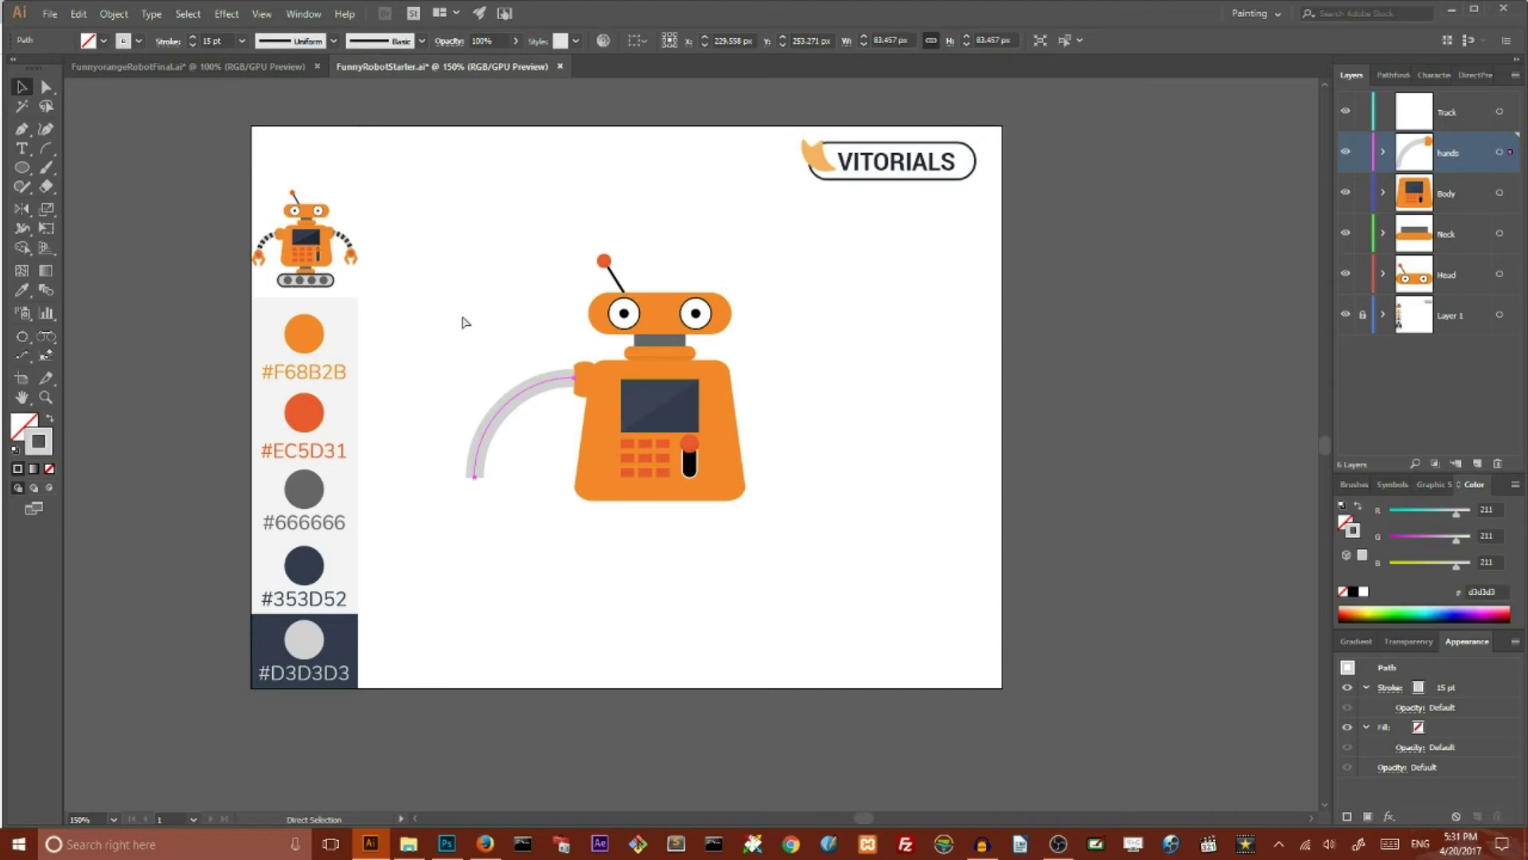
pyautogui.press('v')
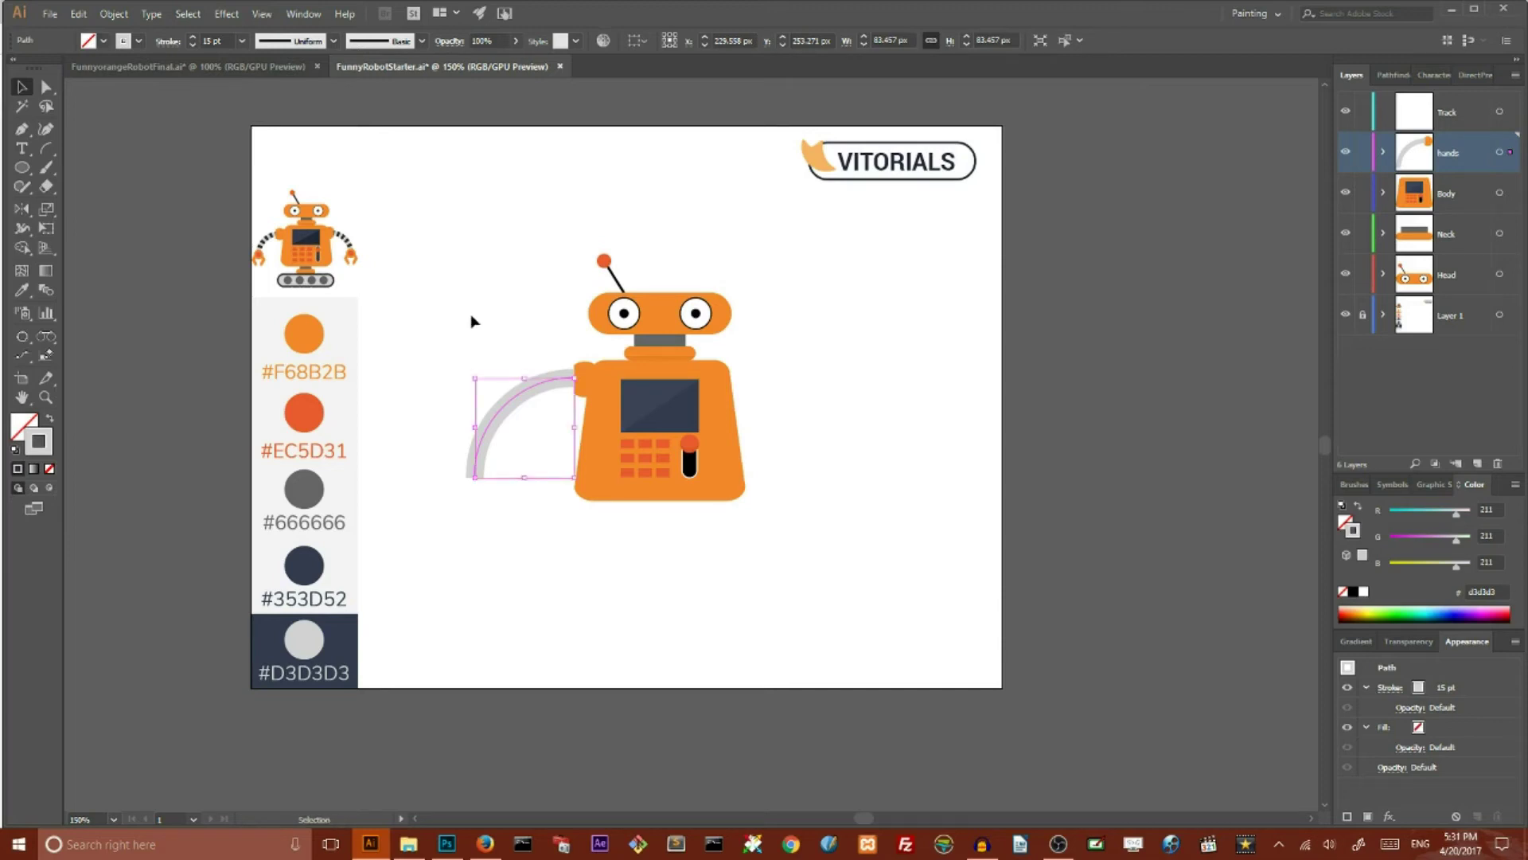
pyautogui.click(114, 14)
pyautogui.moveTo(78, 14)
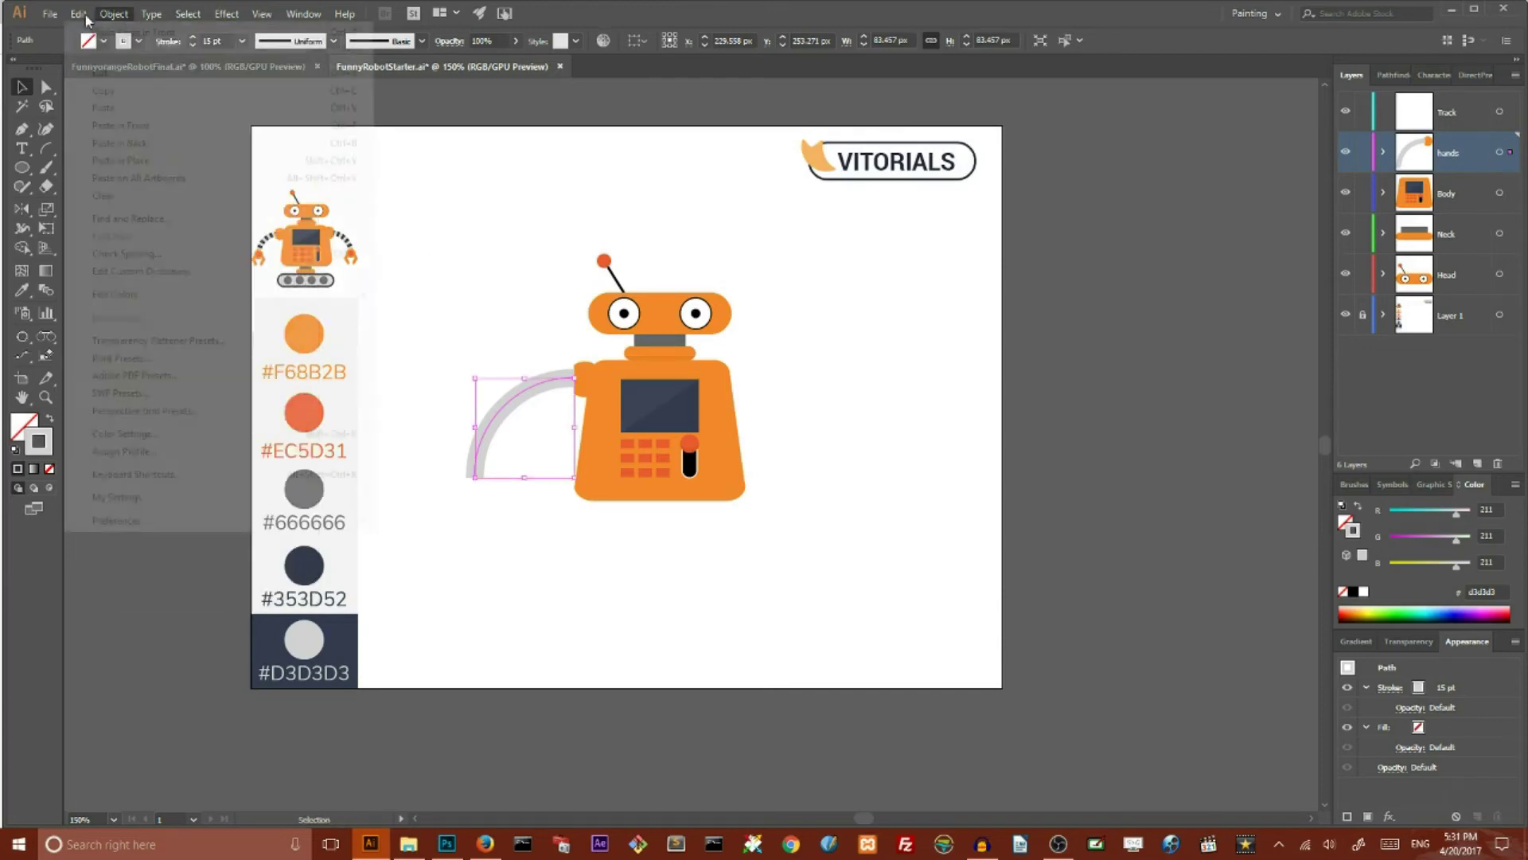
pyautogui.click(117, 126)
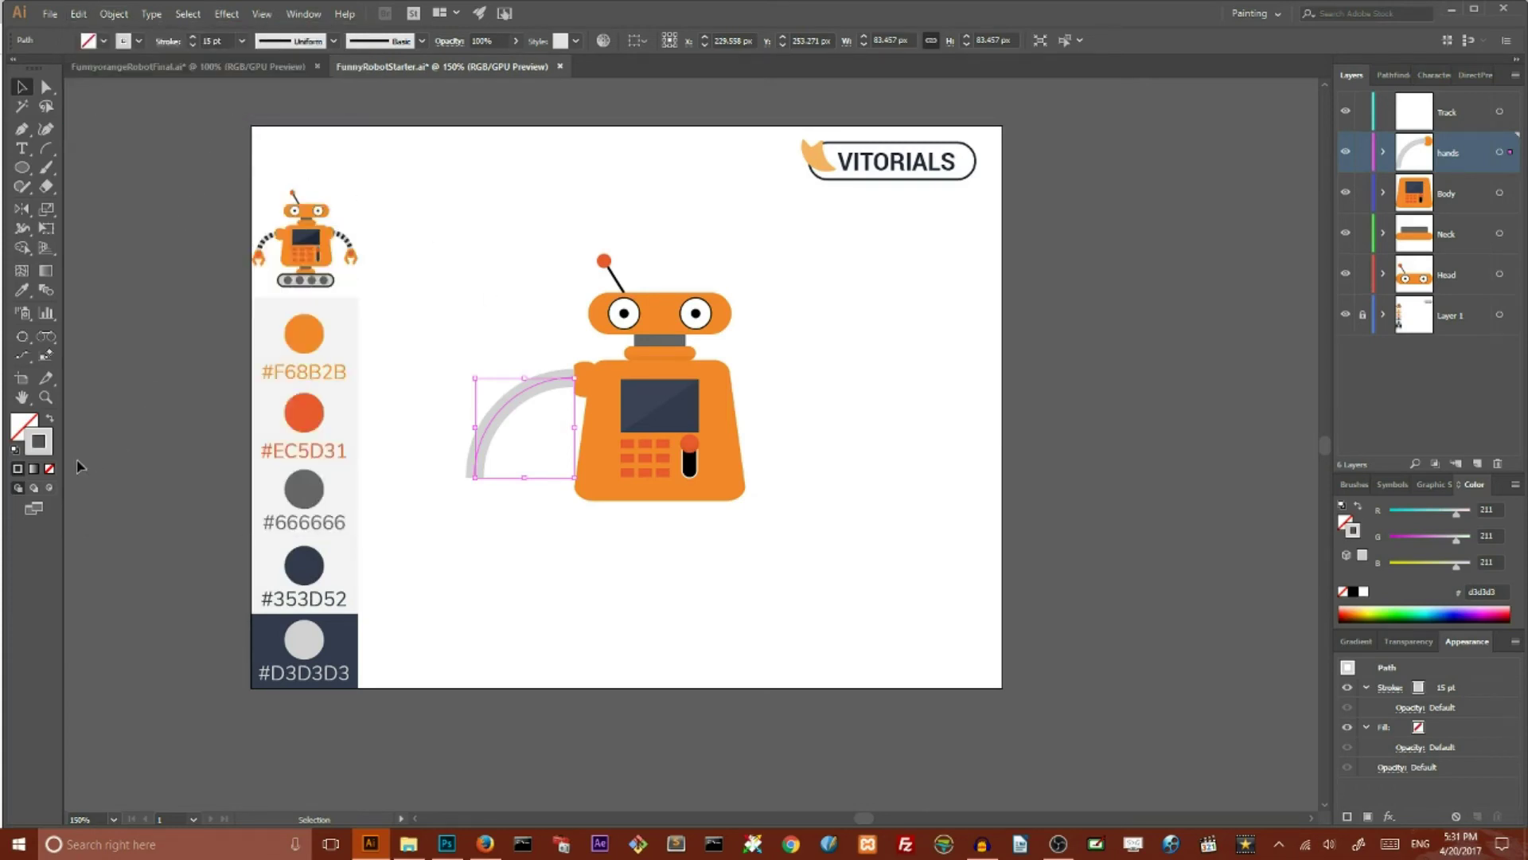
# - Set the pasted arc's stroke colour to black, #000000
pyautogui.doubleClick(49, 454)
pyautogui.write('000000')
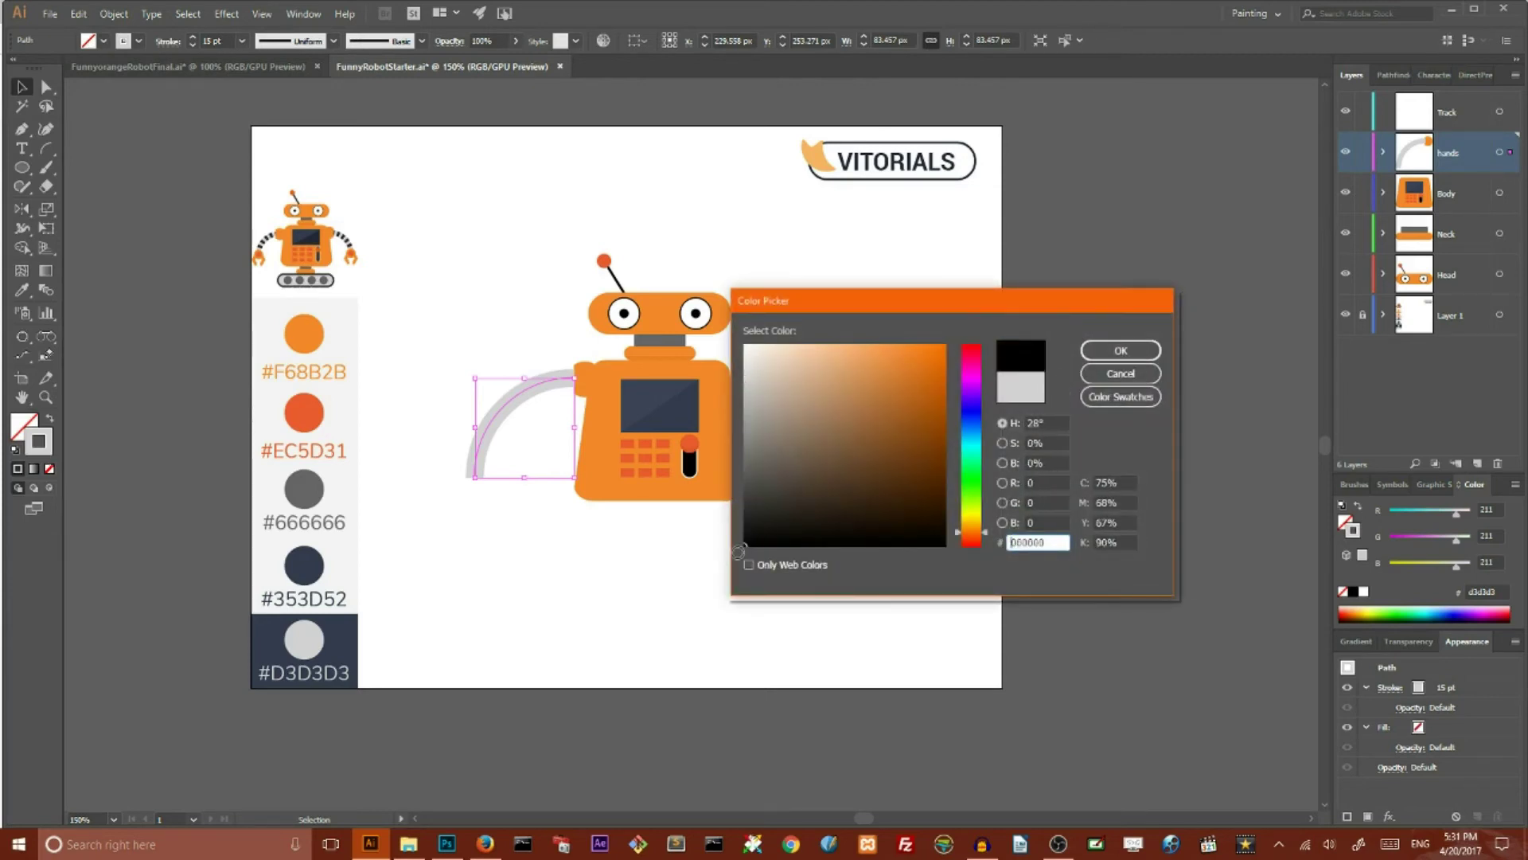
pyautogui.click(1117, 354)
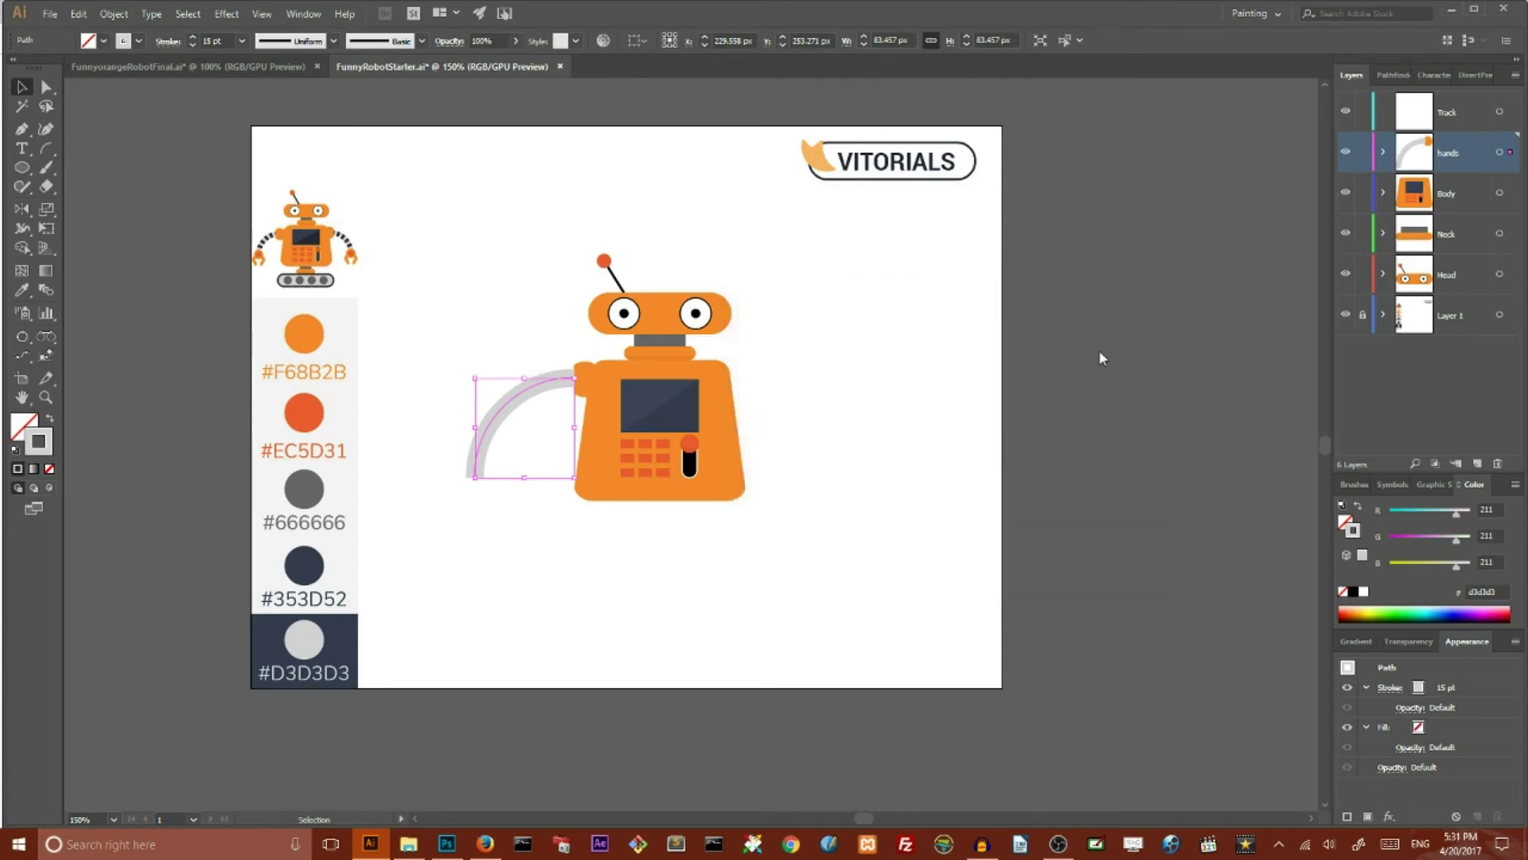
# - Turn the black arm arc's stroke into a dashed line with 9 pt dashes and 9 pt gaps
pyautogui.click(170, 42)
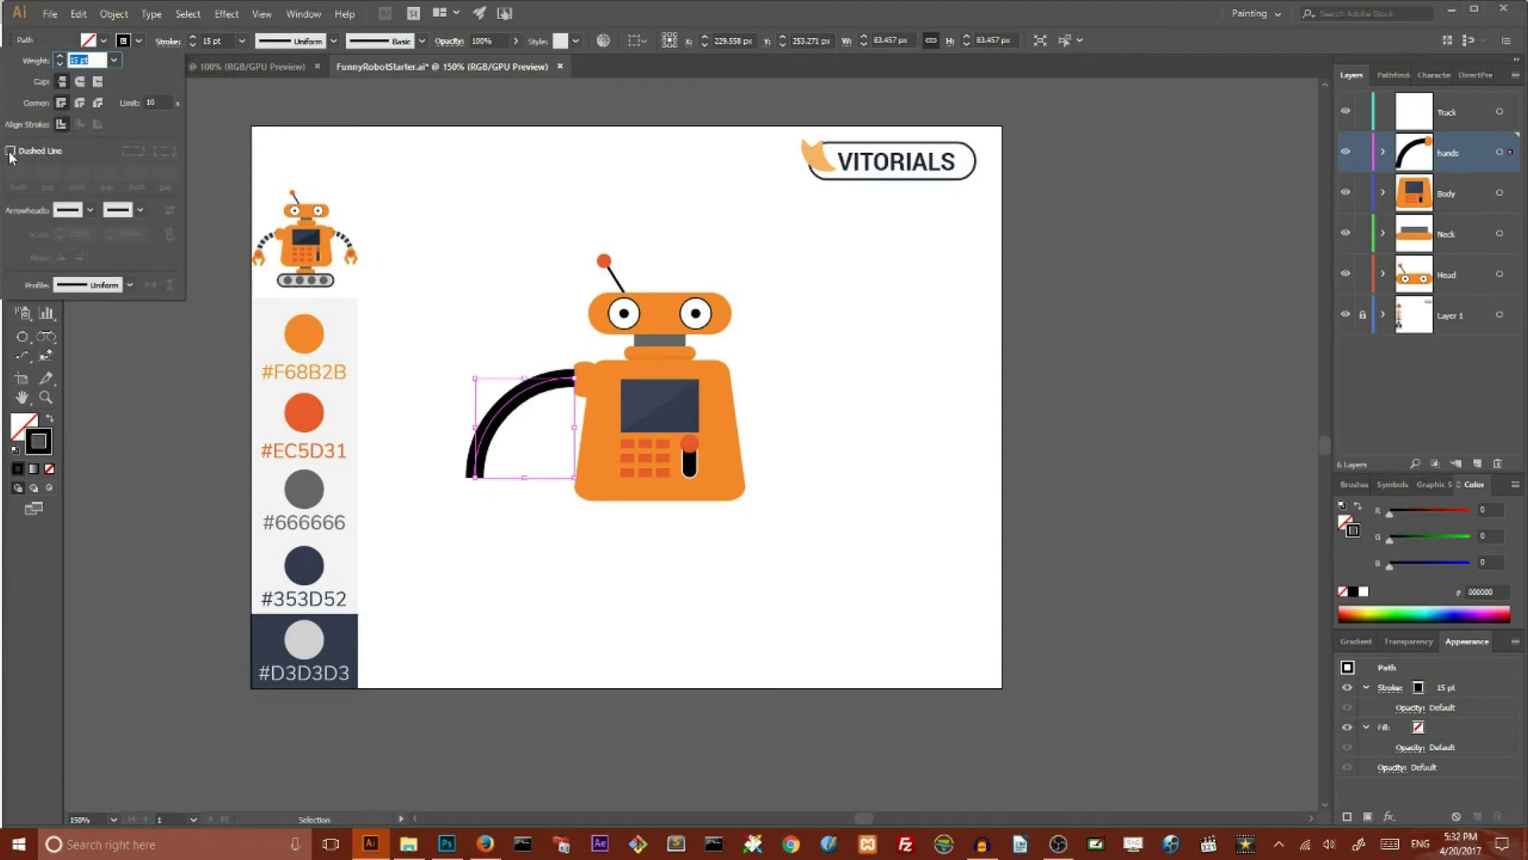
pyautogui.click(11, 152)
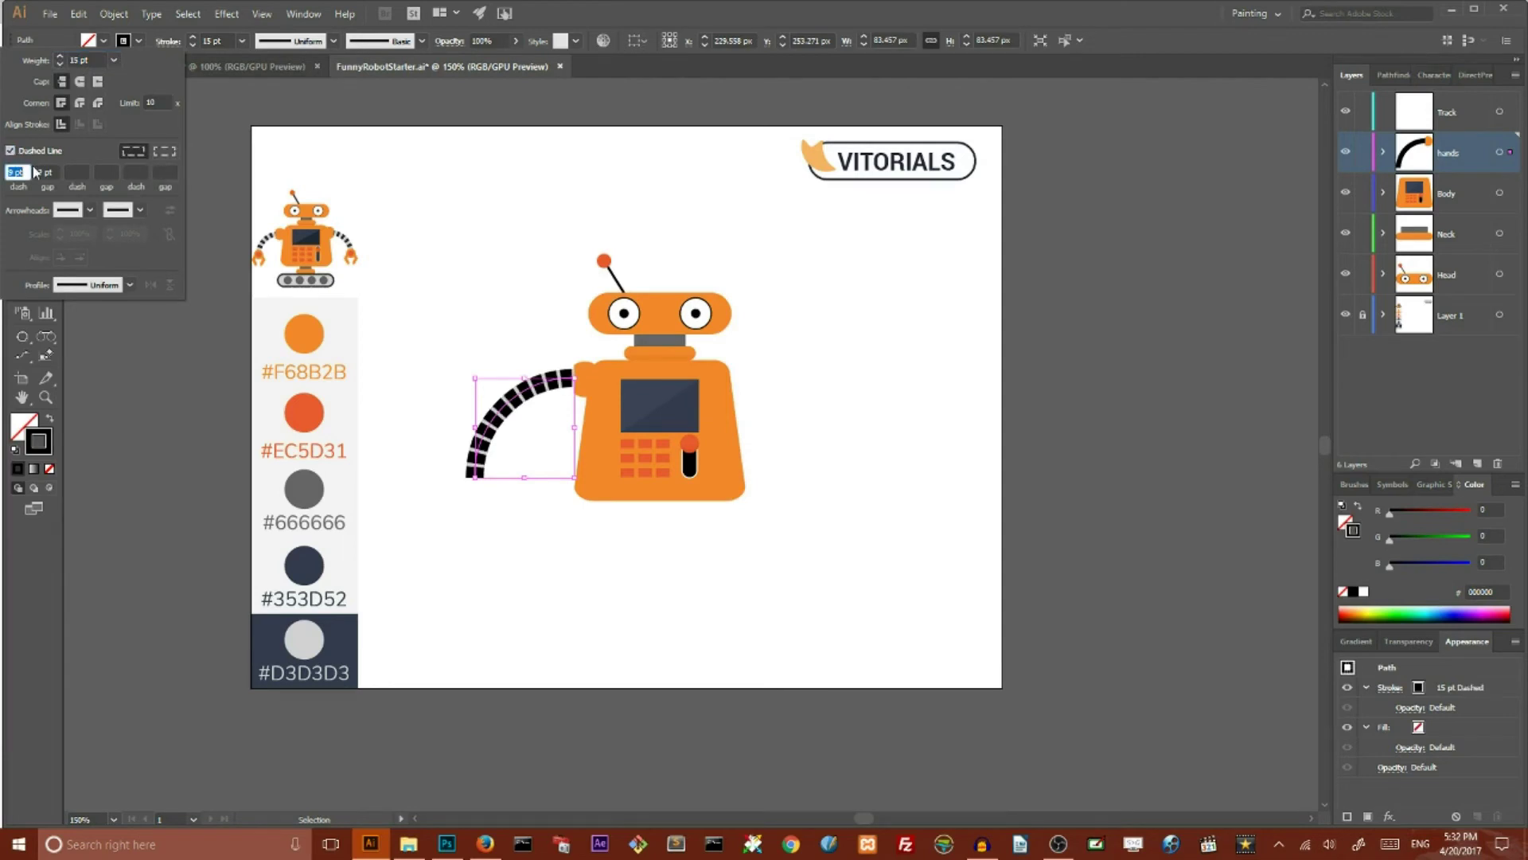
pyautogui.click(45, 172)
pyautogui.press('Up')
pyautogui.press('Up')
pyautogui.press('Up')
pyautogui.press('Up')
pyautogui.press('Down')
pyautogui.press('Down')
pyautogui.press('Down')
pyautogui.press('Down')
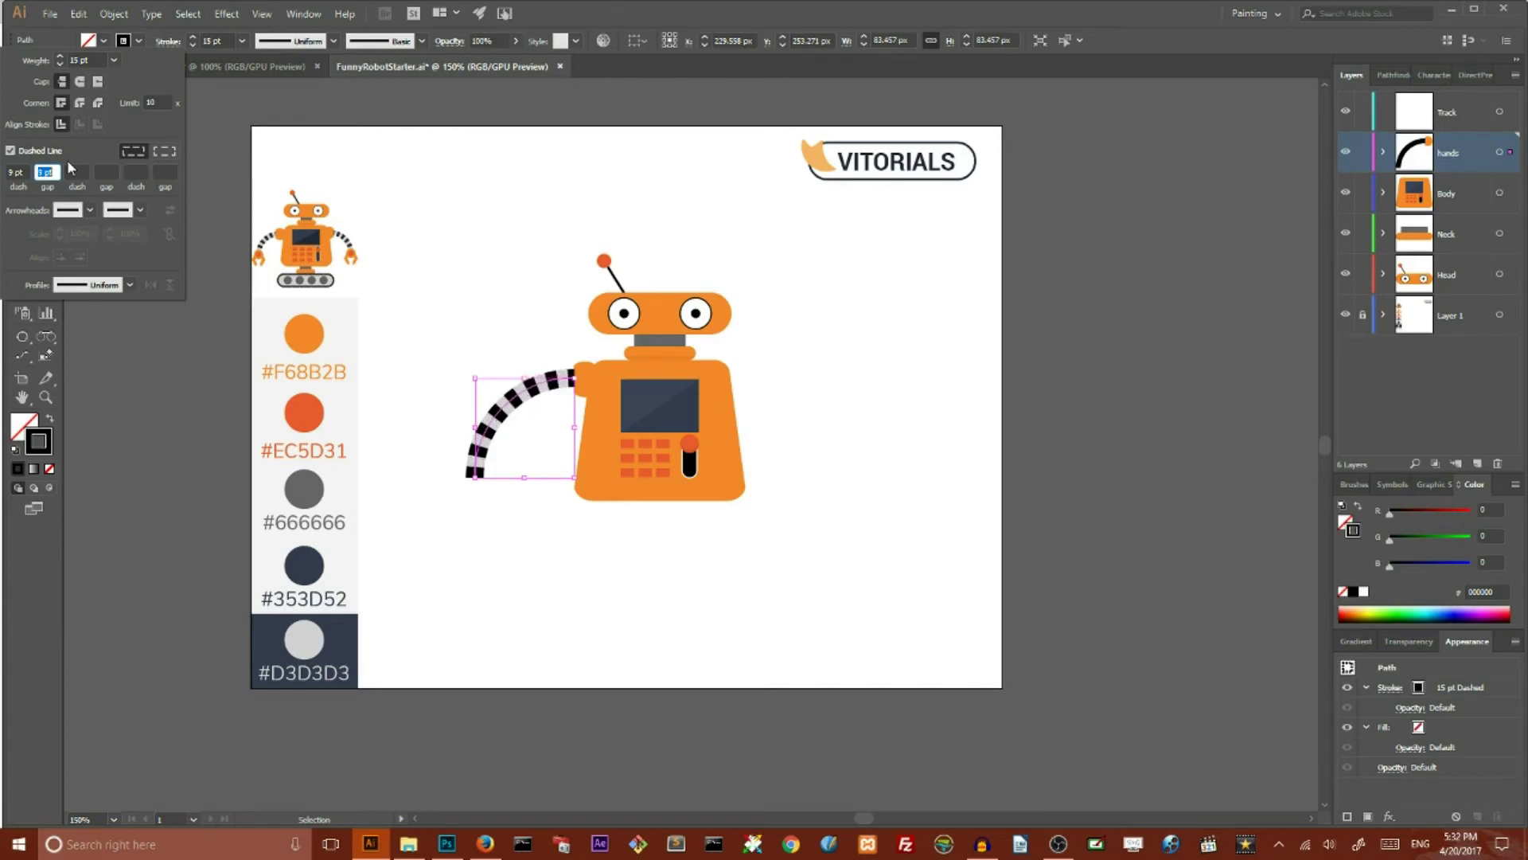
pyautogui.write('9')
pyautogui.hotkey('shift', 'Tab')
pyautogui.click(454, 199)
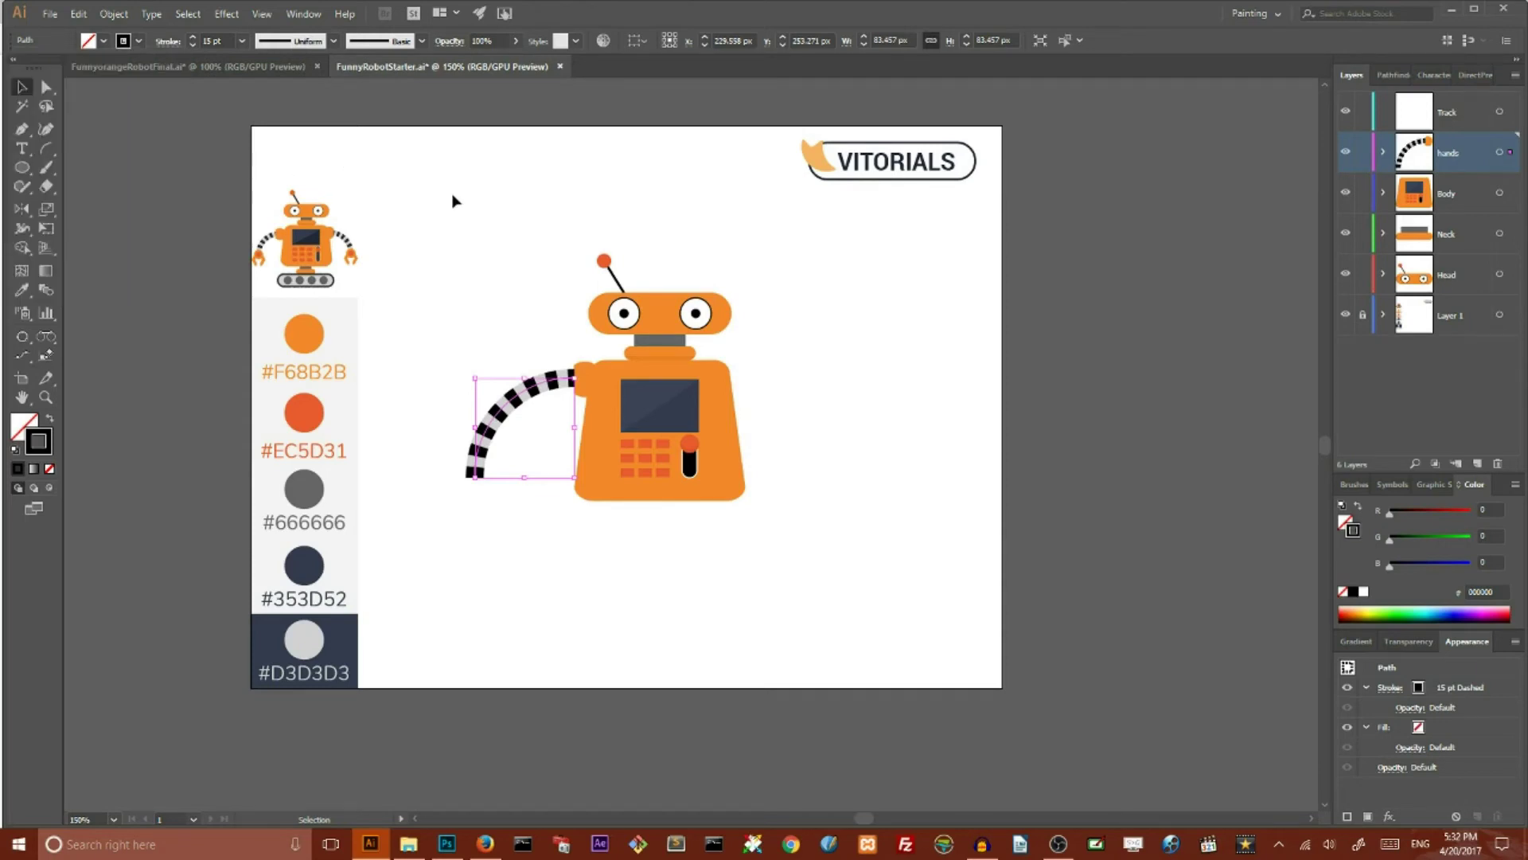
pyautogui.click(454, 239)
# - Draw a circle about 31 px across at the lower end of the arm and fill it with #F68B2B
pyautogui.moveTo(21, 168); pyautogui.dragTo(79, 203)
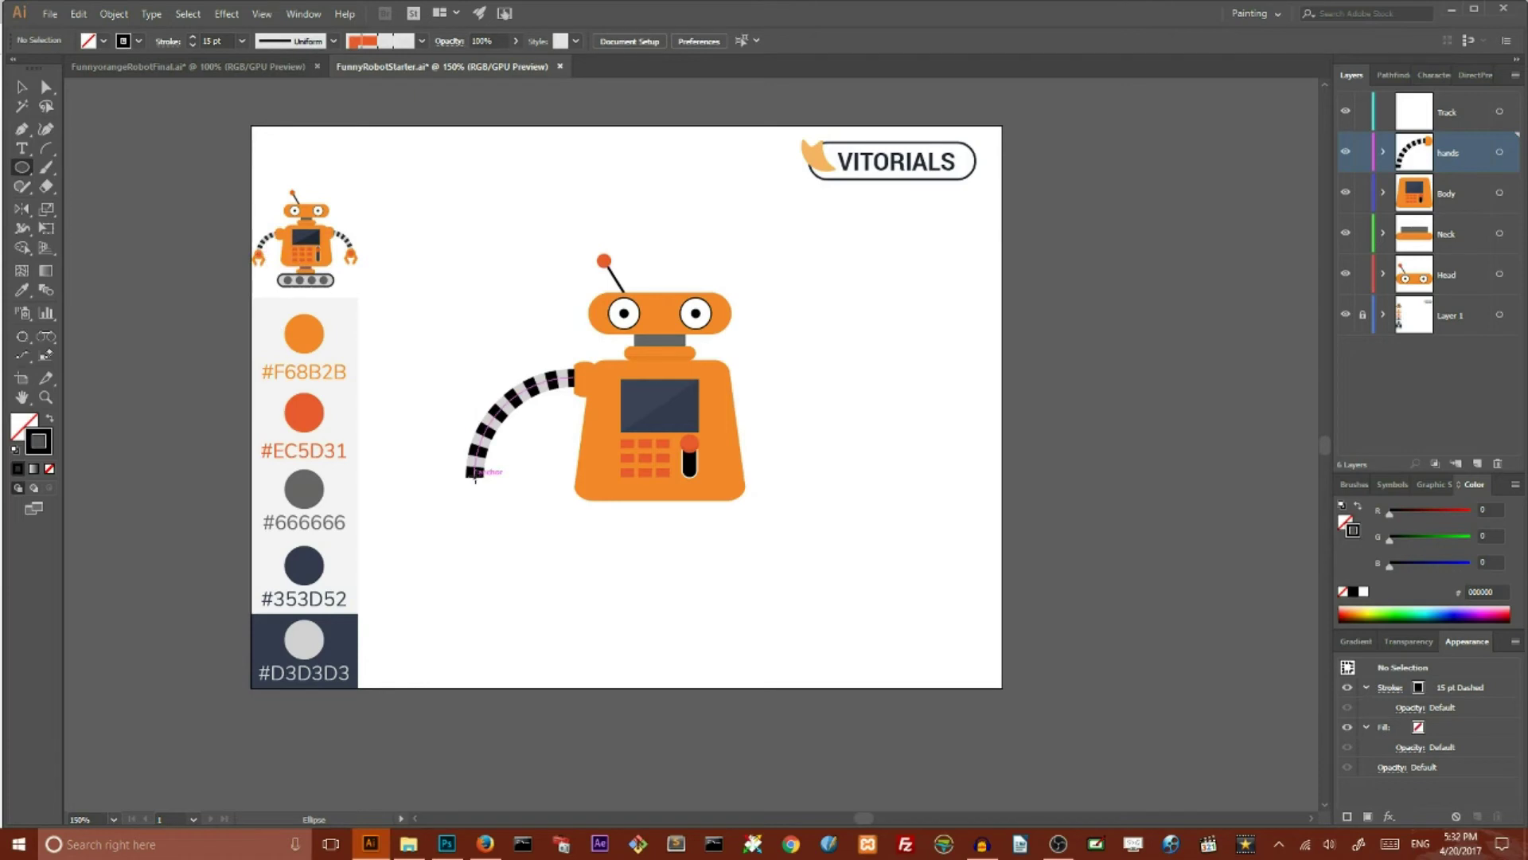
pyautogui.moveTo(475, 474); pyautogui.dragTo(491, 499)
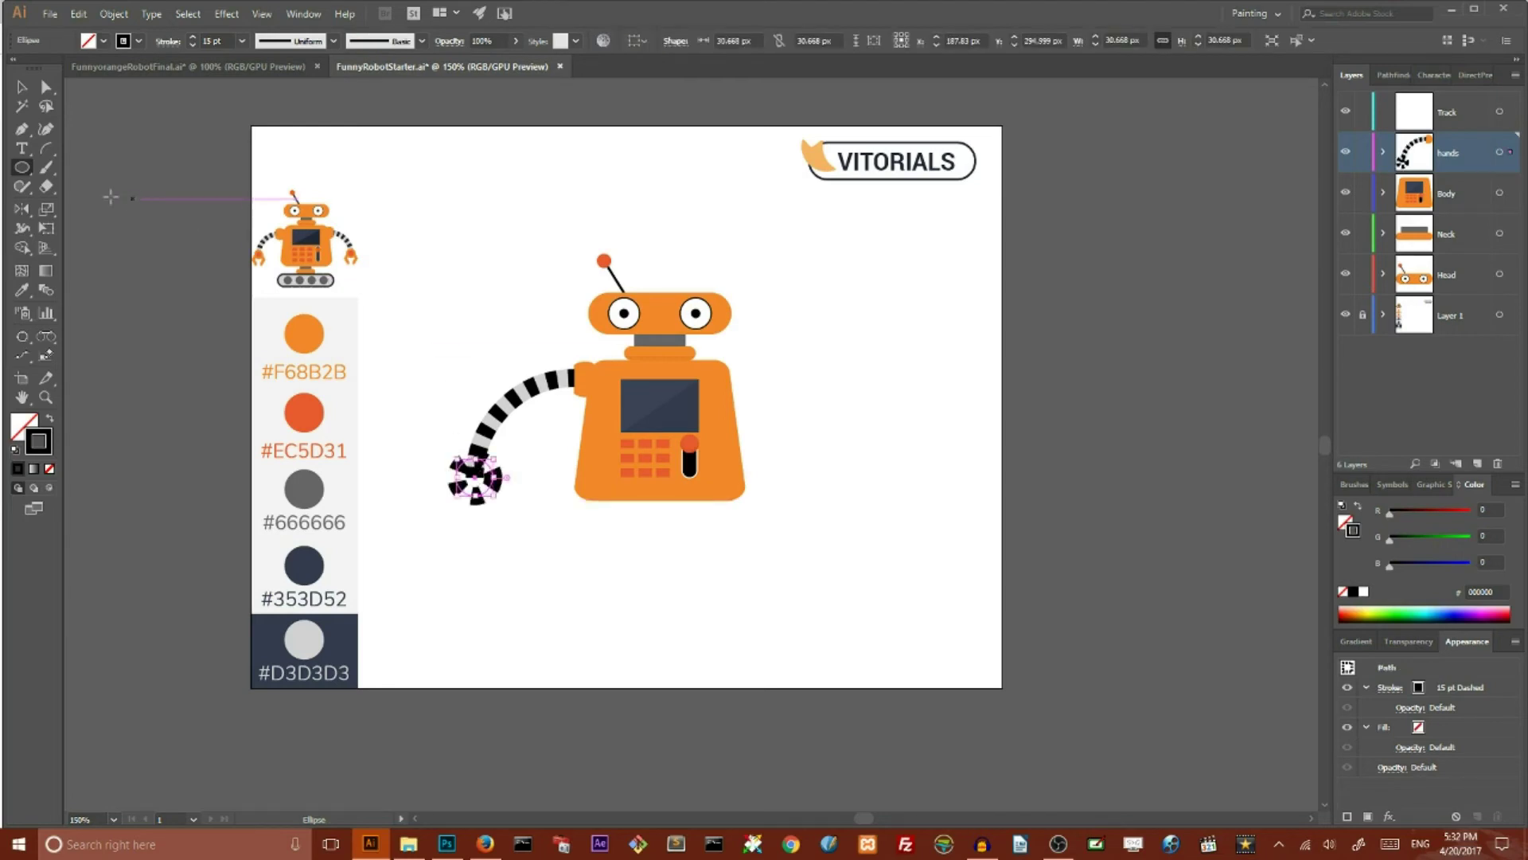
pyautogui.click(22, 290)
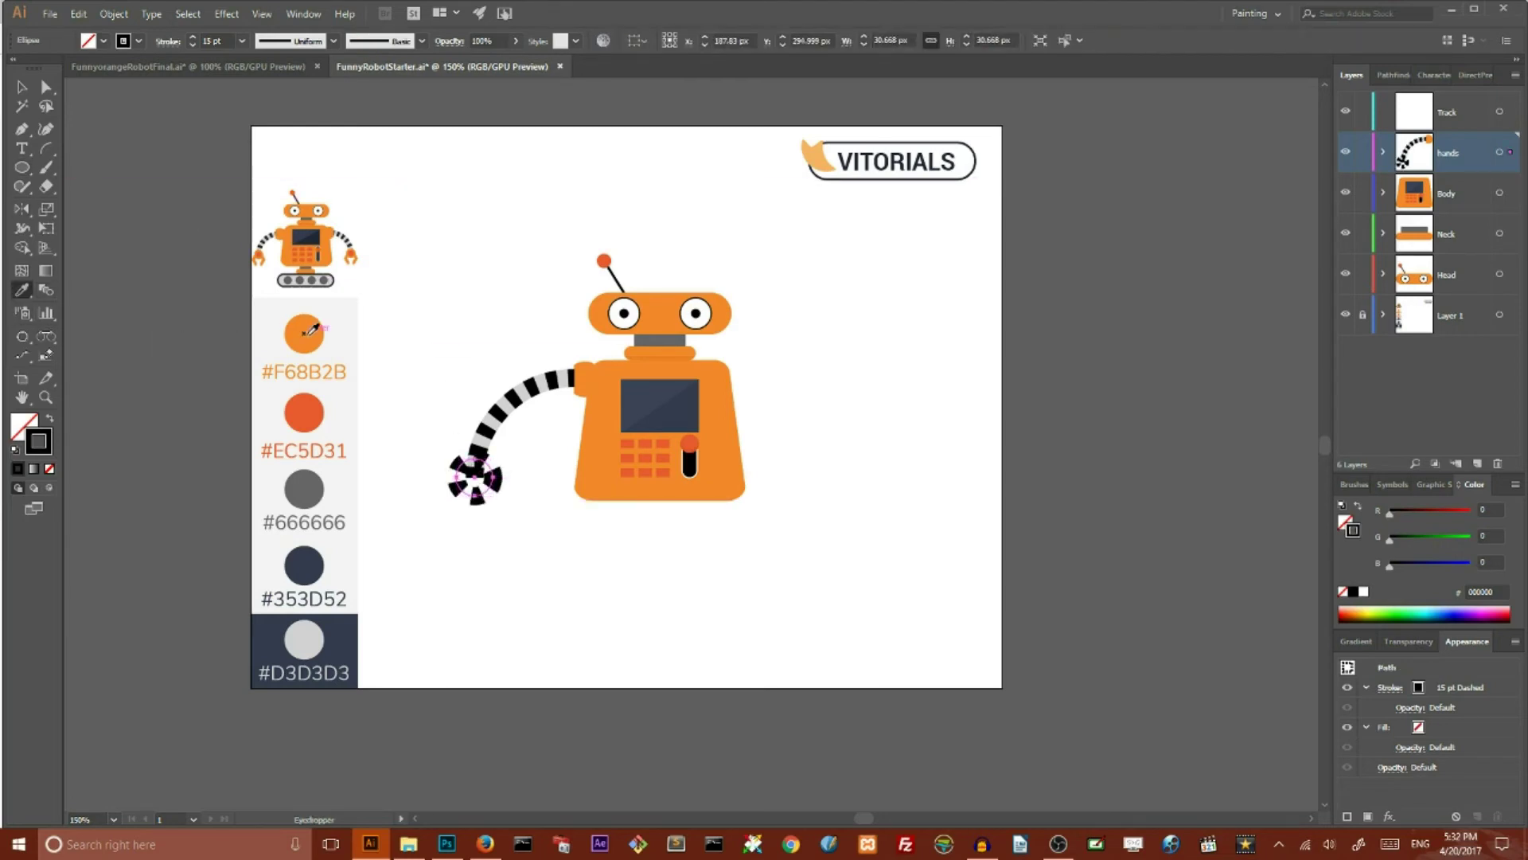
pyautogui.click(304, 332)
pyautogui.click(22, 86)
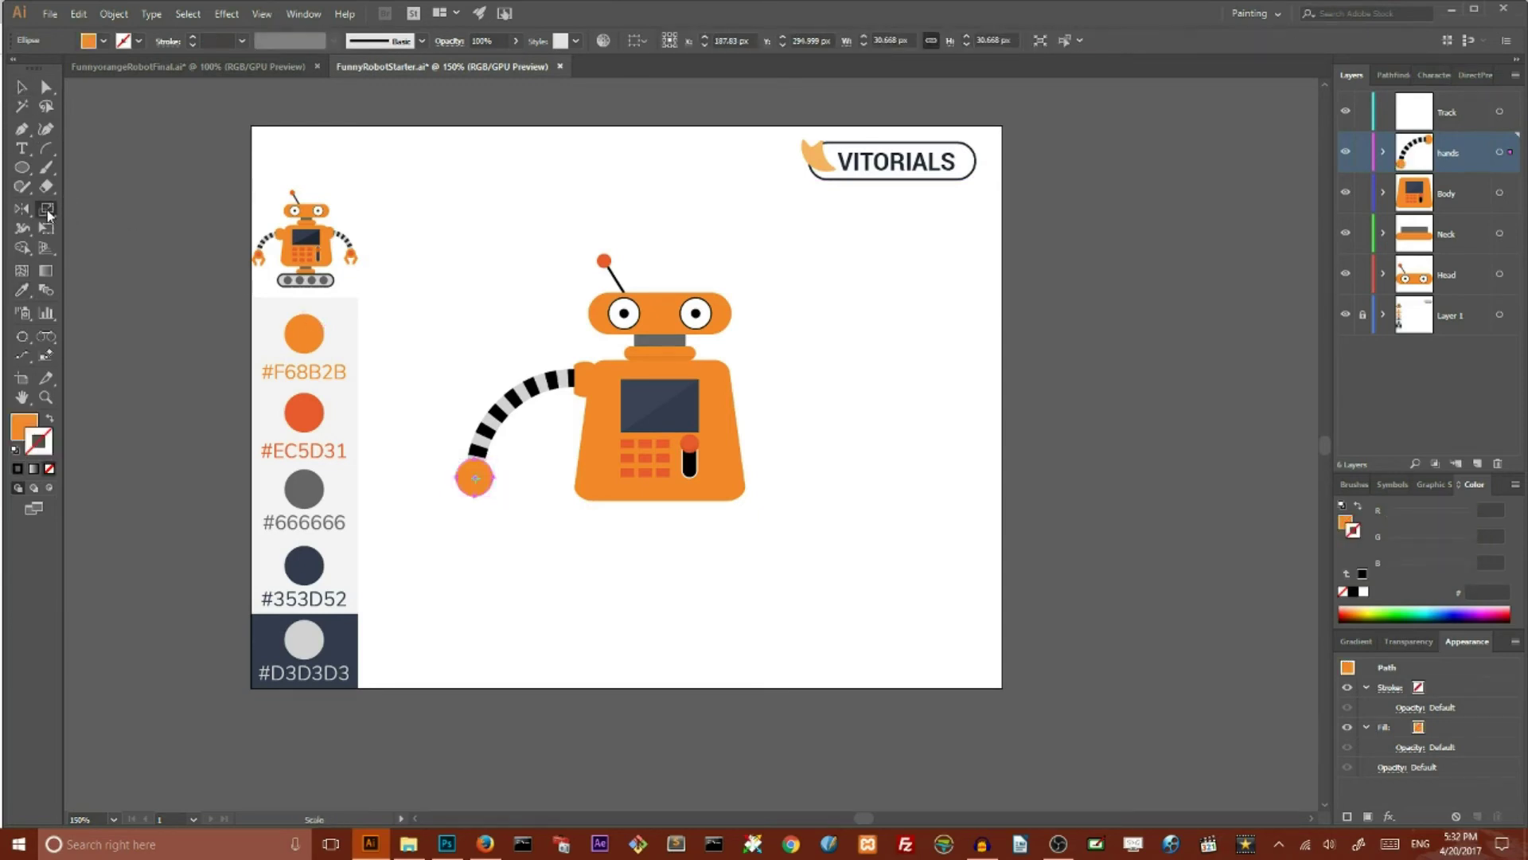
# - Create a concentric copy of the hand circle scaled to 70% and fill it with #EC5D31
pyautogui.doubleClick(46, 210)
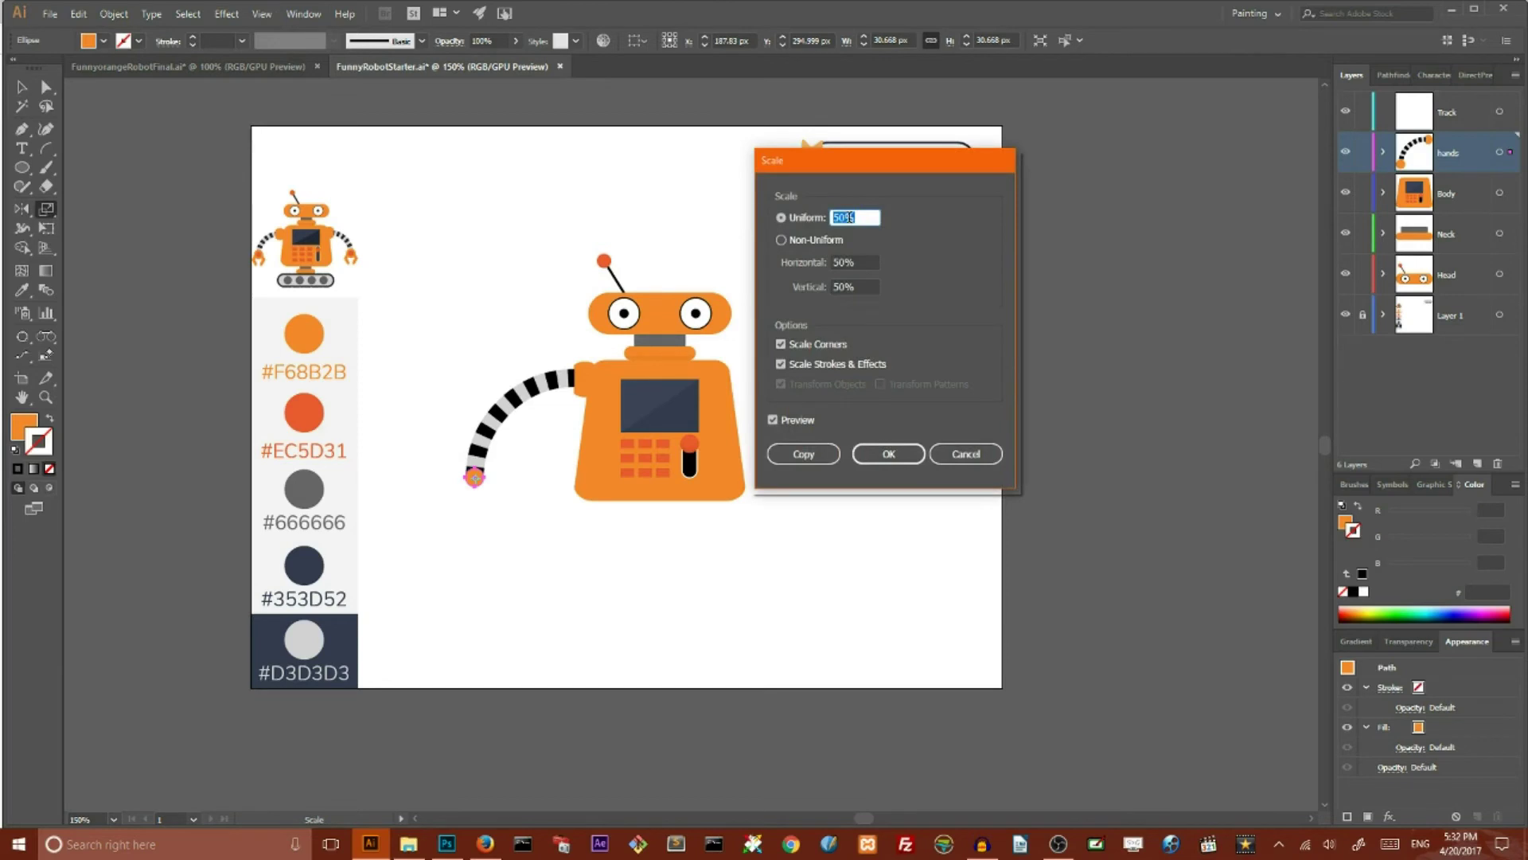
pyautogui.press('BackSpace')
pyautogui.write('70')
pyautogui.click(793, 451)
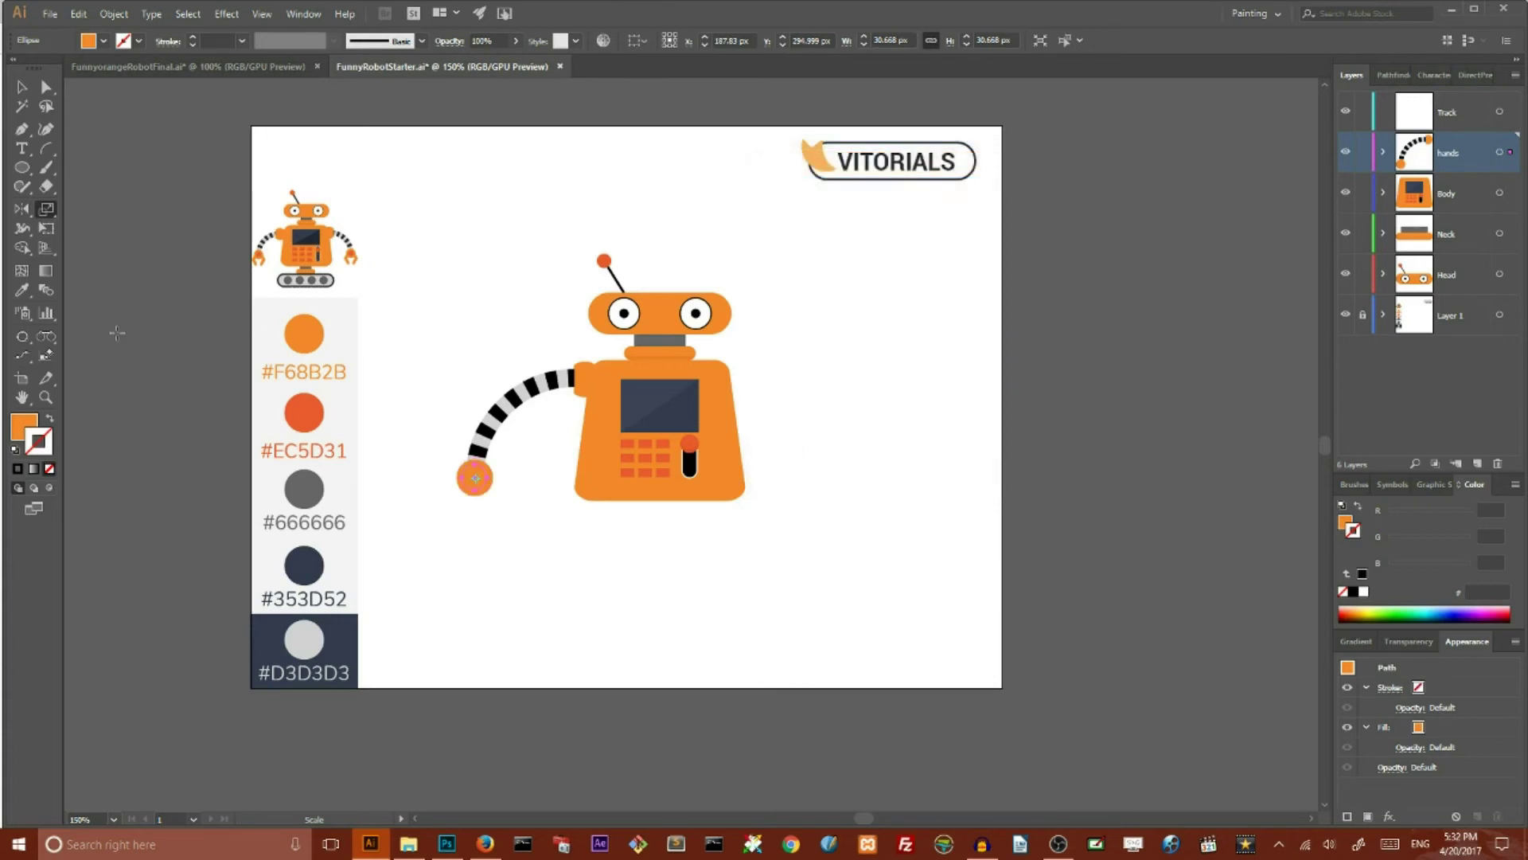
pyautogui.click(22, 290)
pyautogui.click(288, 404)
pyautogui.click(22, 87)
pyautogui.click(417, 263)
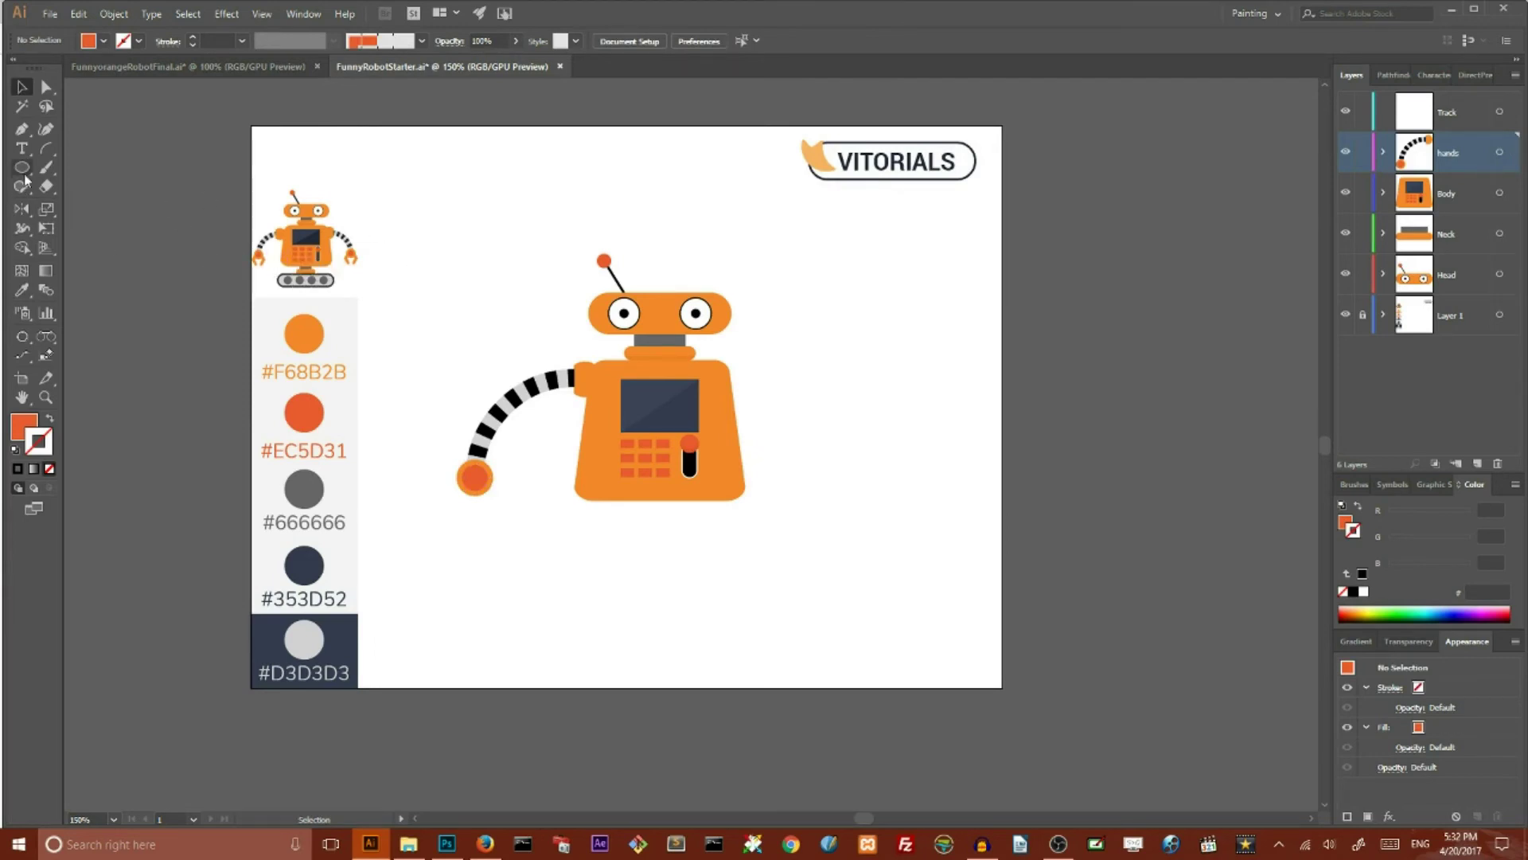
# - Draw a hexagon about 58 px wide in the empty area above the robot's arm and fill it with #F68B2B
pyautogui.moveTo(21, 168); pyautogui.dragTo(102, 227)
pyautogui.moveTo(456, 170); pyautogui.dragTo(492, 200)
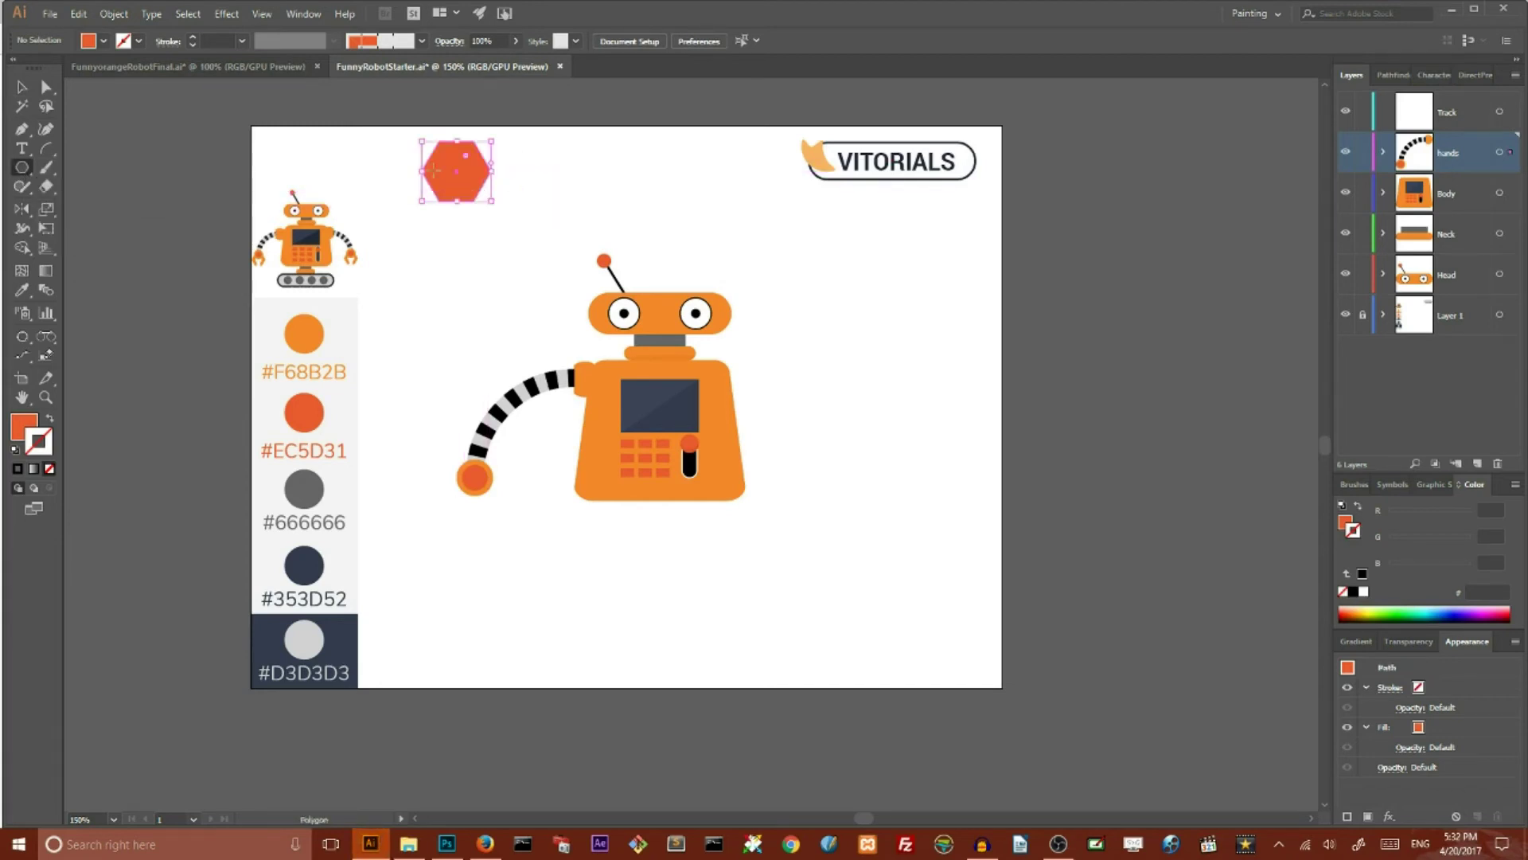
pyautogui.click(22, 91)
pyautogui.click(22, 290)
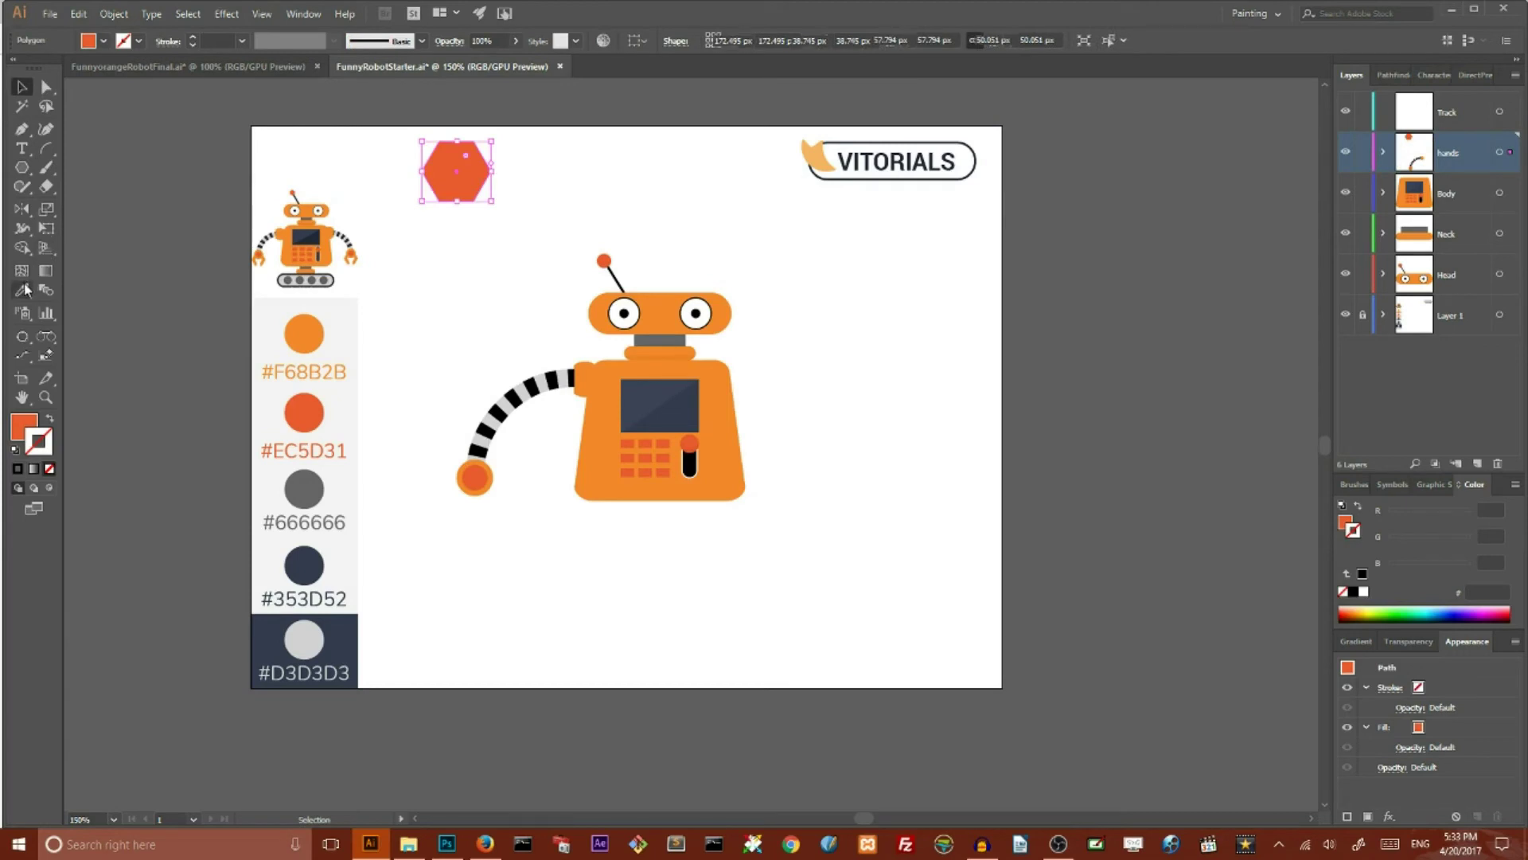
pyautogui.click(310, 324)
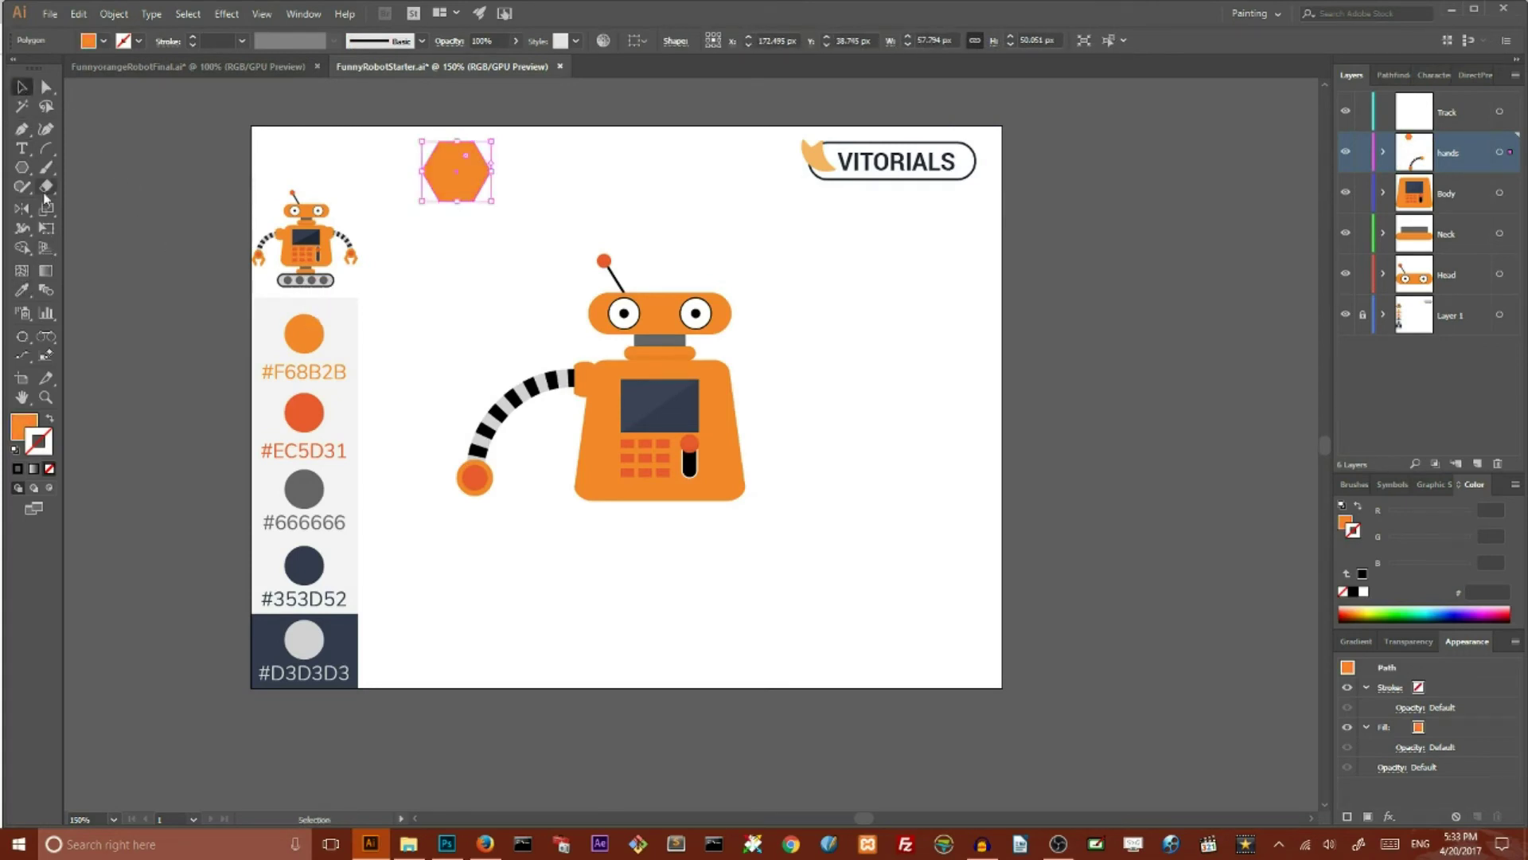
# - Create a concentric copy of the hexagon scaled uniformly to 50%
pyautogui.doubleClick(43, 209)
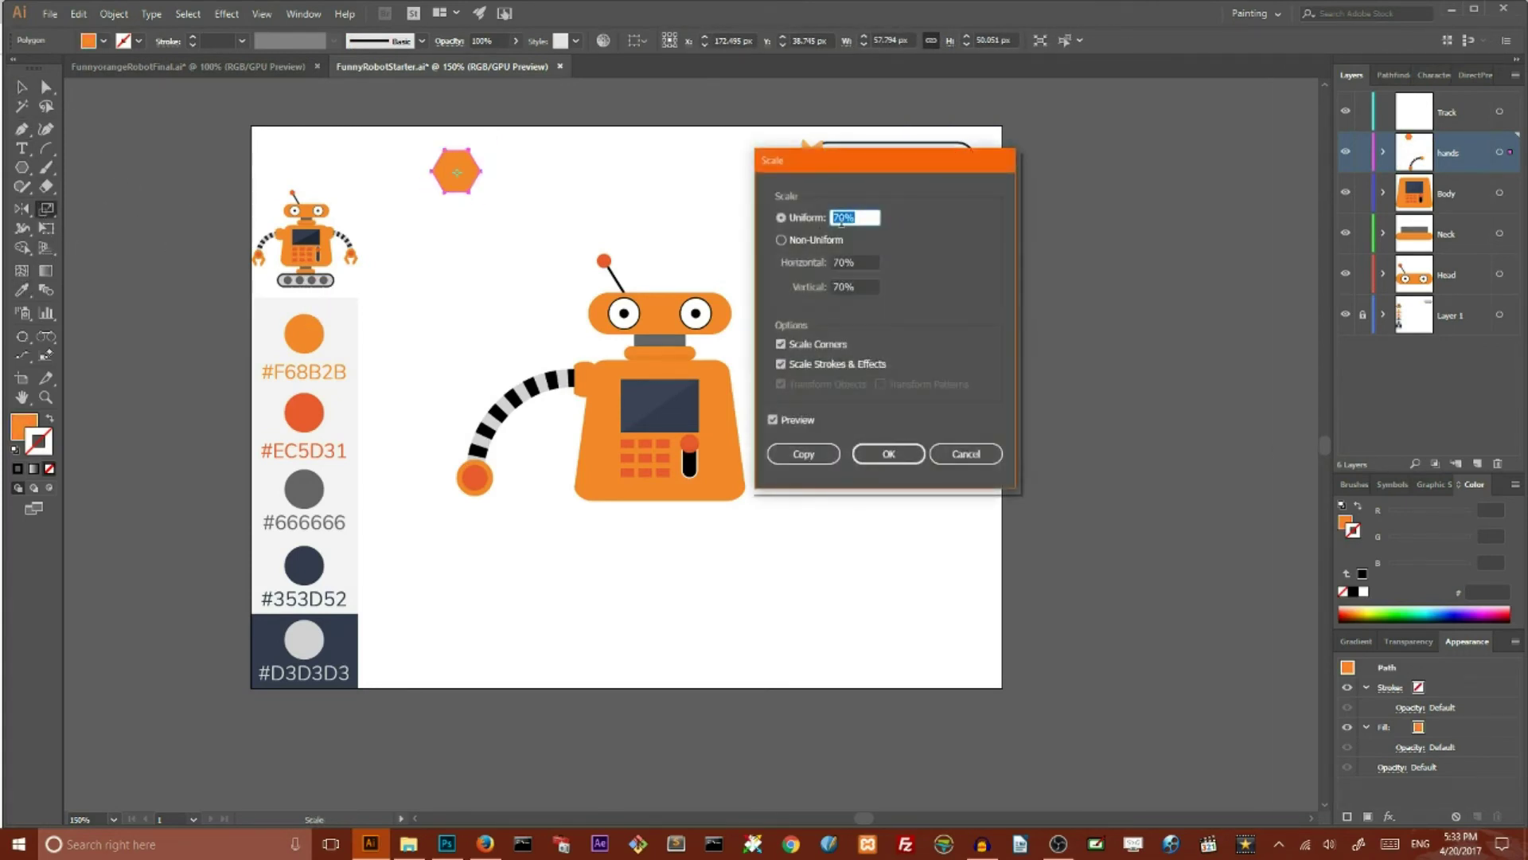
pyautogui.moveTo(845, 217); pyautogui.dragTo(818, 217)
pyautogui.write('50')
pyautogui.click(804, 454)
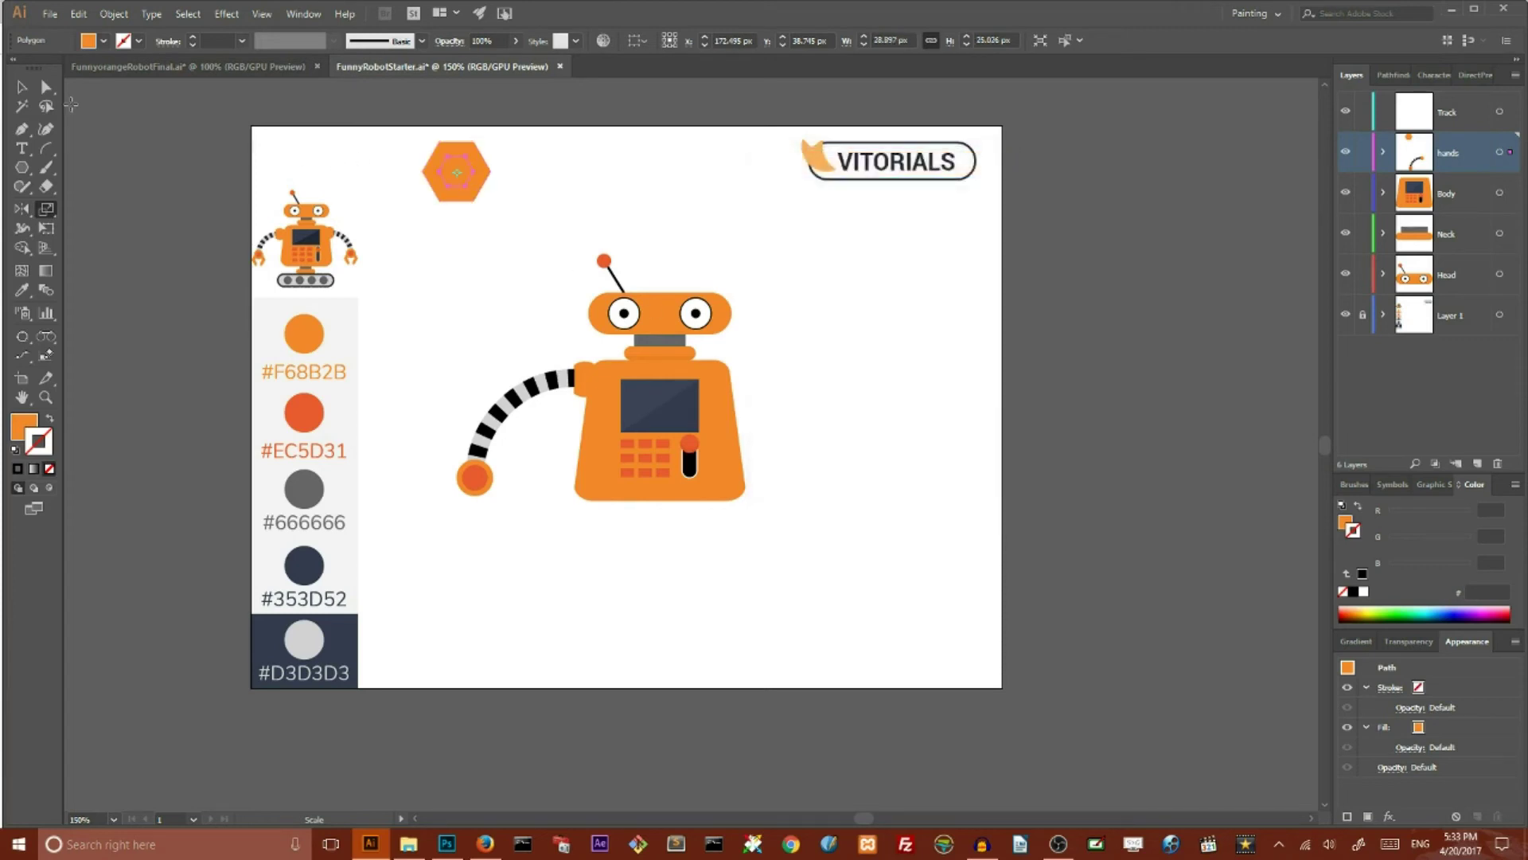
pyautogui.click(21, 87)
# - Switch to outline view and draw a narrow upright rectangle running from the inner hexagon down past the outer hexagon's lower edge
pyautogui.press('a')
pyautogui.hotkey('ctrl', 'y')
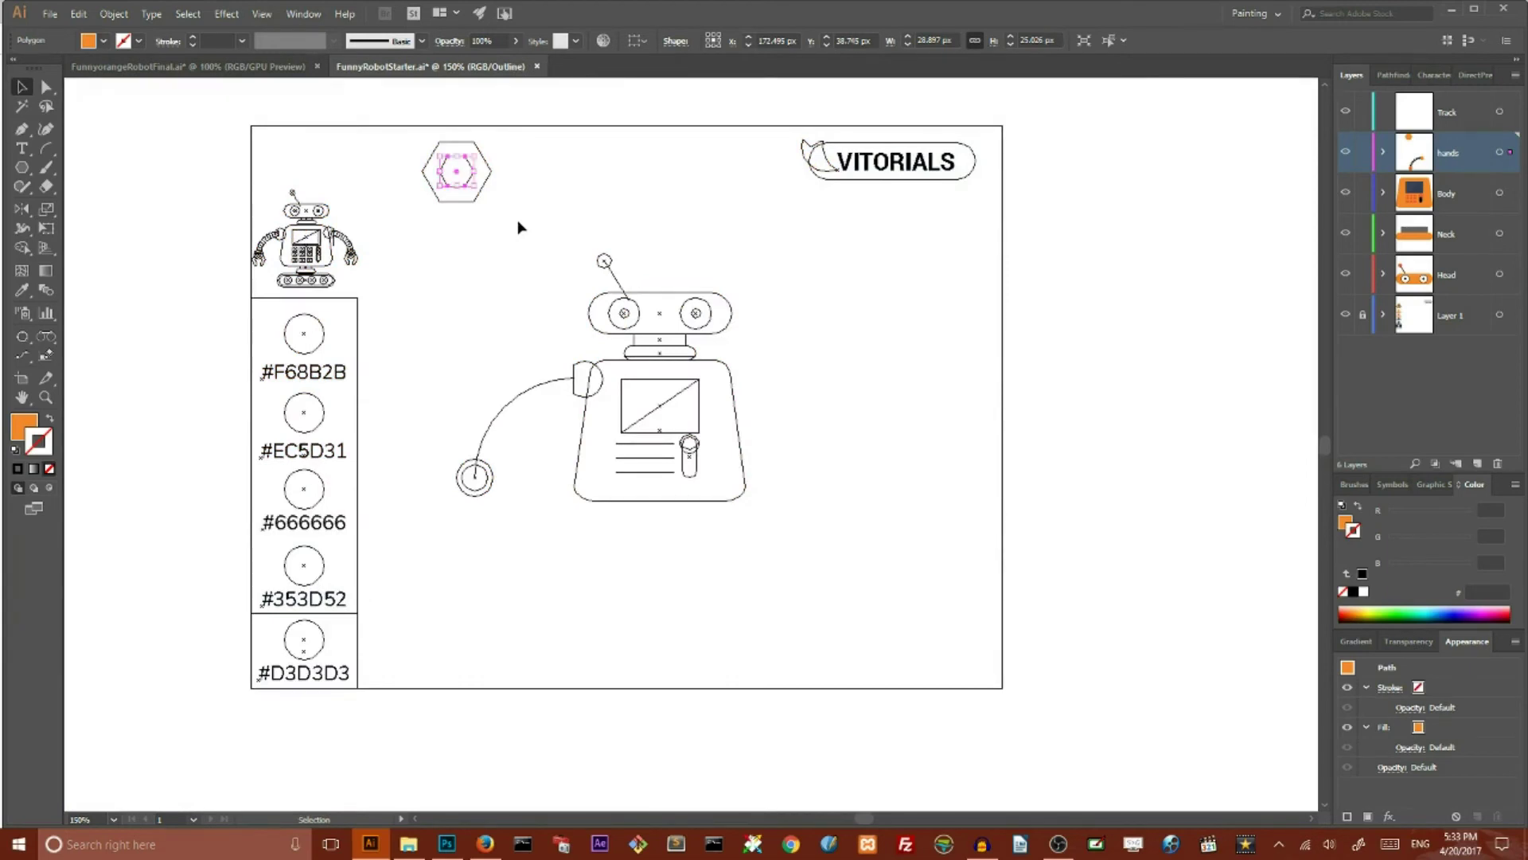
pyautogui.click(535, 232)
pyautogui.press('v')
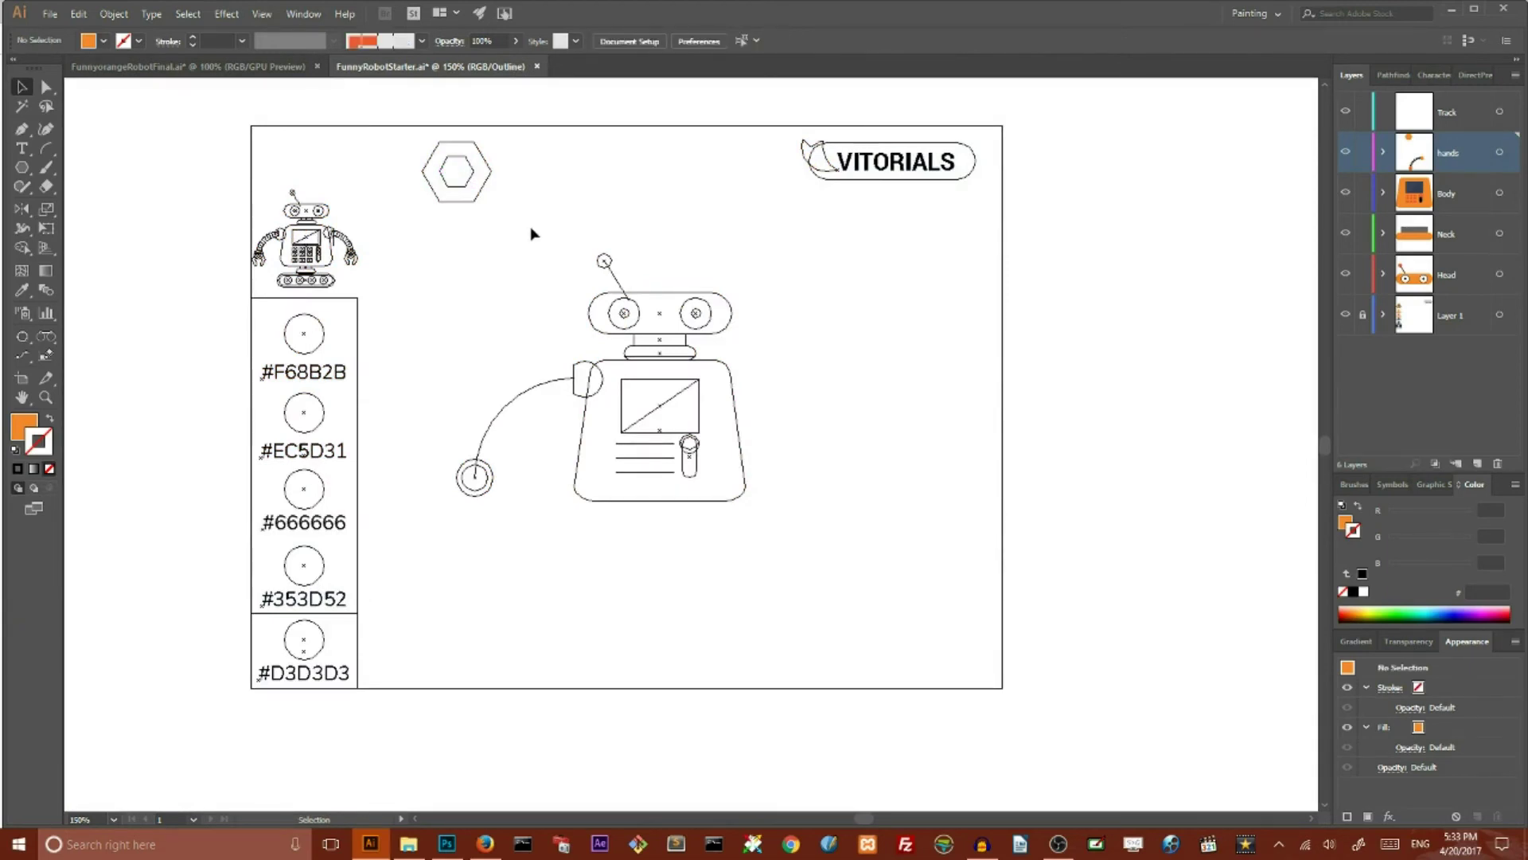
pyautogui.click(22, 168)
pyautogui.moveTo(24, 169); pyautogui.dragTo(92, 169)
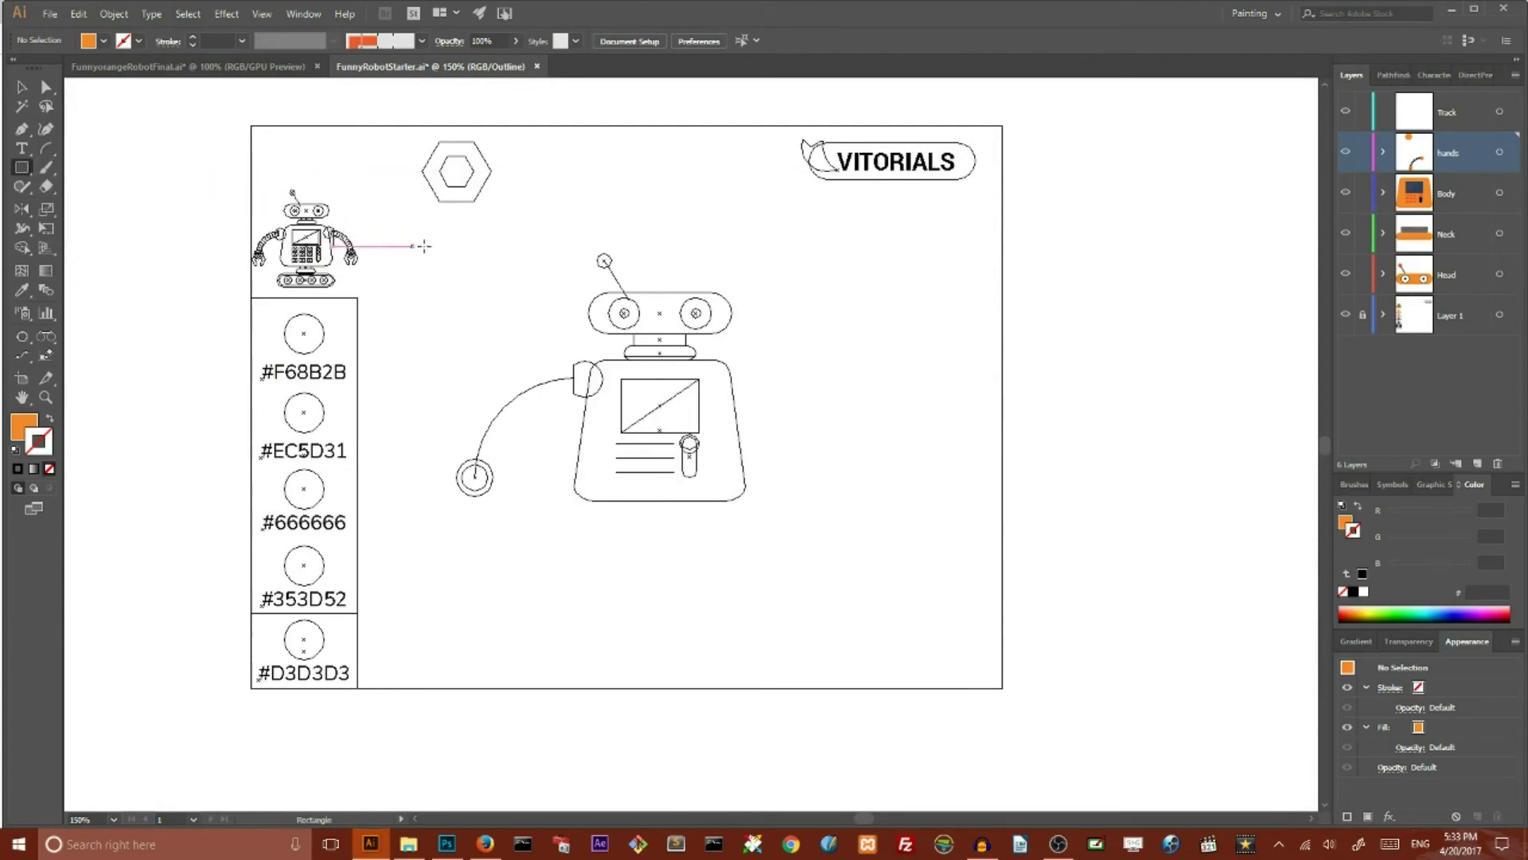
pyautogui.moveTo(448, 186); pyautogui.dragTo(468, 206)
pyautogui.moveTo(463, 209); pyautogui.dragTo(467, 225)
pyautogui.click(22, 87)
pyautogui.click(205, 136)
pyautogui.click(262, 14)
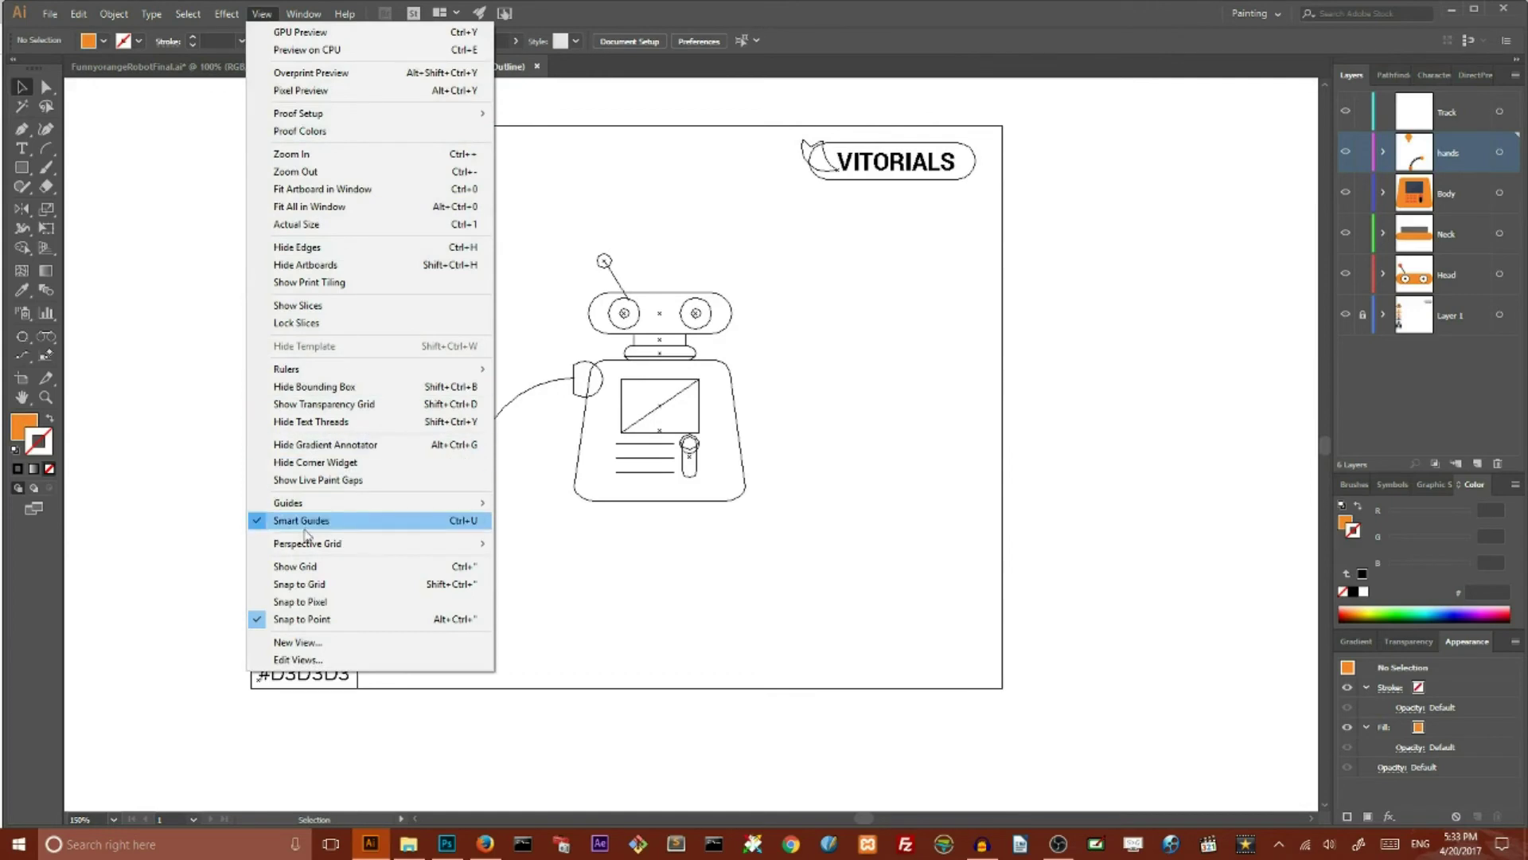
pyautogui.click(561, 187)
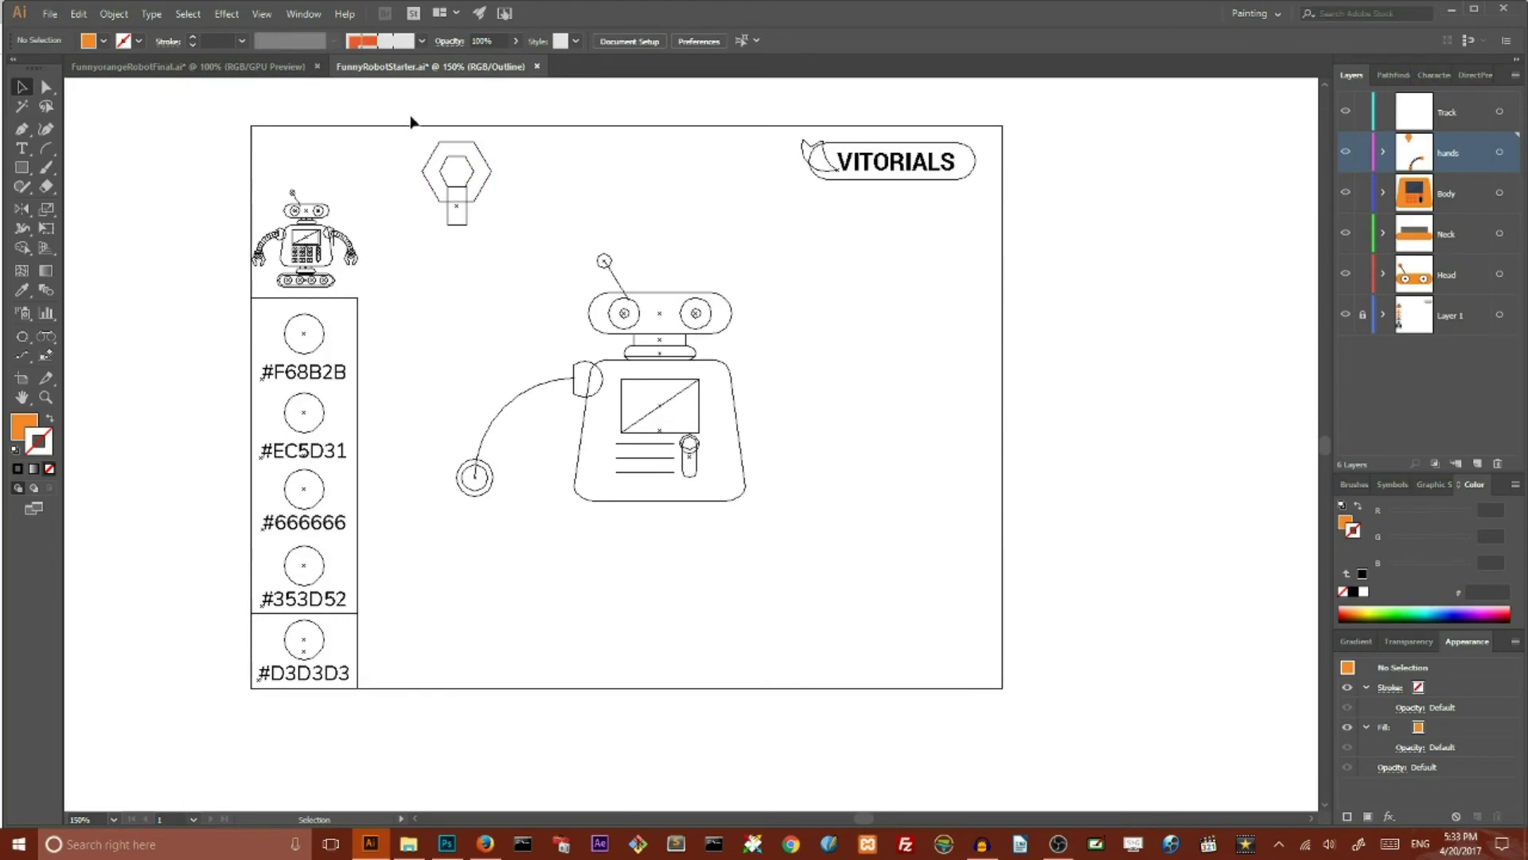
pyautogui.click(490, 170)
pyautogui.click(599, 154)
# - Cut the inner hexagon and rectangle out of the outer hexagon with Shape Builder to form a claw, and return to preview display
pyautogui.moveTo(402, 143); pyautogui.dragTo(539, 239)
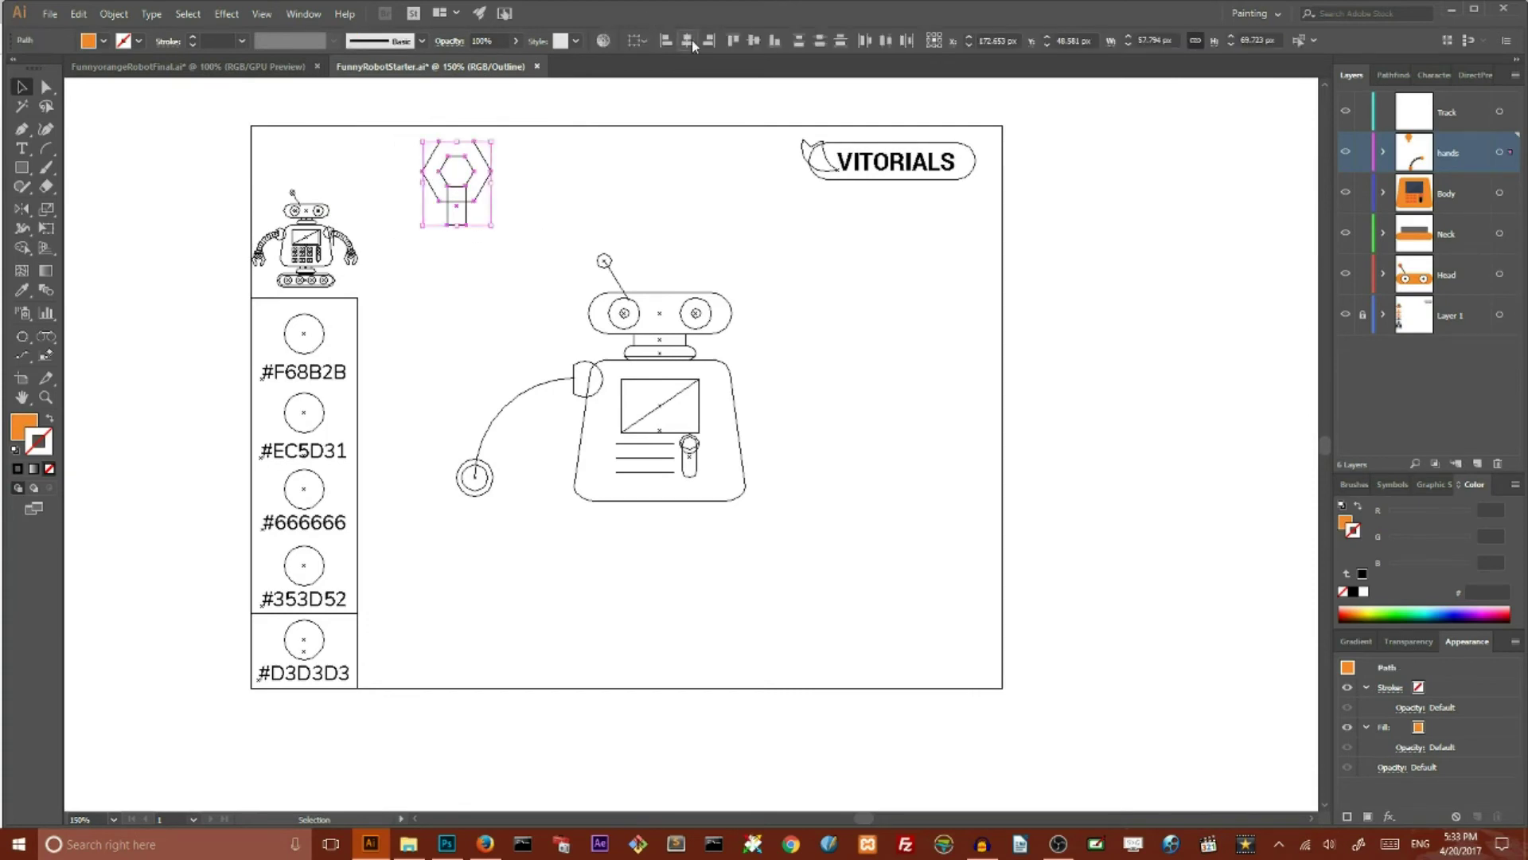
pyautogui.click(22, 247)
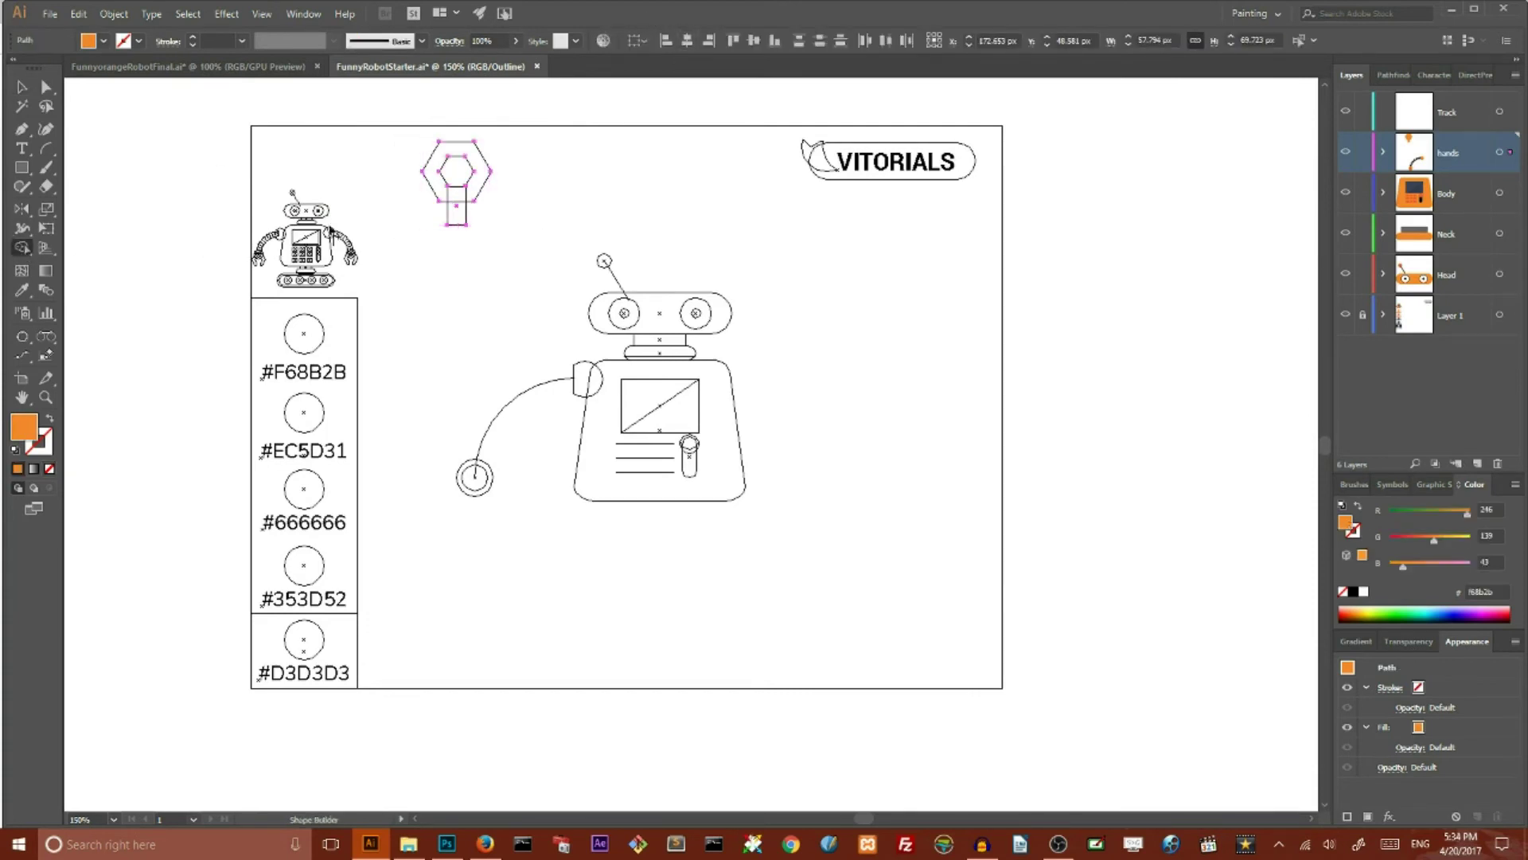
pyautogui.click(430, 175)
pyautogui.press('v')
pyautogui.hotkey('ctrl', 'shift', 'a')
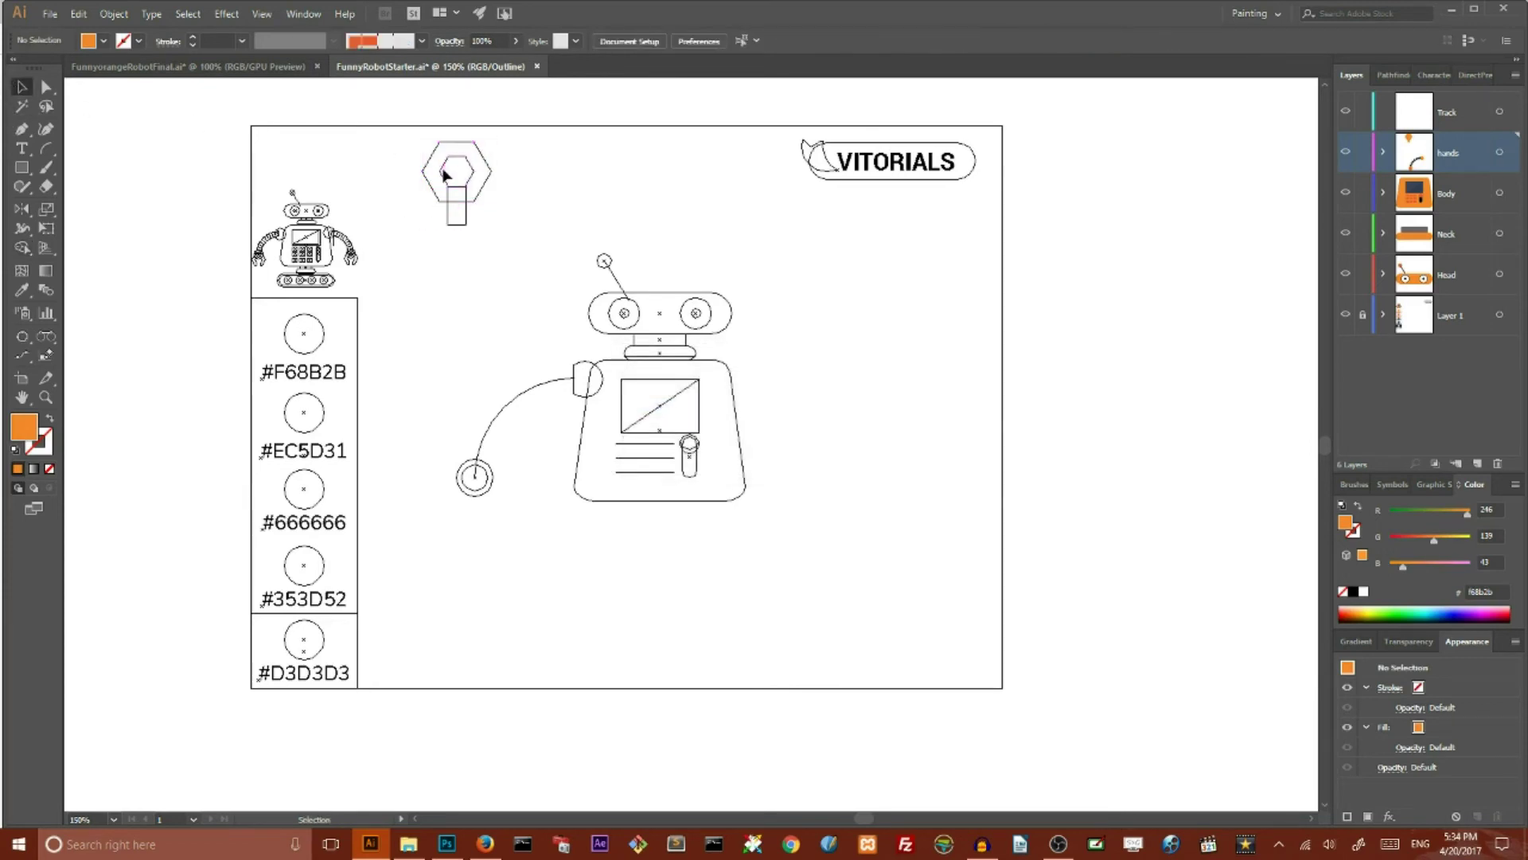
pyautogui.moveTo(461, 205); pyautogui.dragTo(518, 246)
pyautogui.hotkey('ctrl', 'shift', 'a')
pyautogui.press('a')
pyautogui.hotkey('ctrl', 'y')
pyautogui.press('v')
# - Move the claw so it is centred above the hand circle and adjust the anchor points at its open end with Direct Selection
pyautogui.moveTo(458, 171); pyautogui.dragTo(466, 334)
pyautogui.click(375, 163)
pyautogui.click(46, 87)
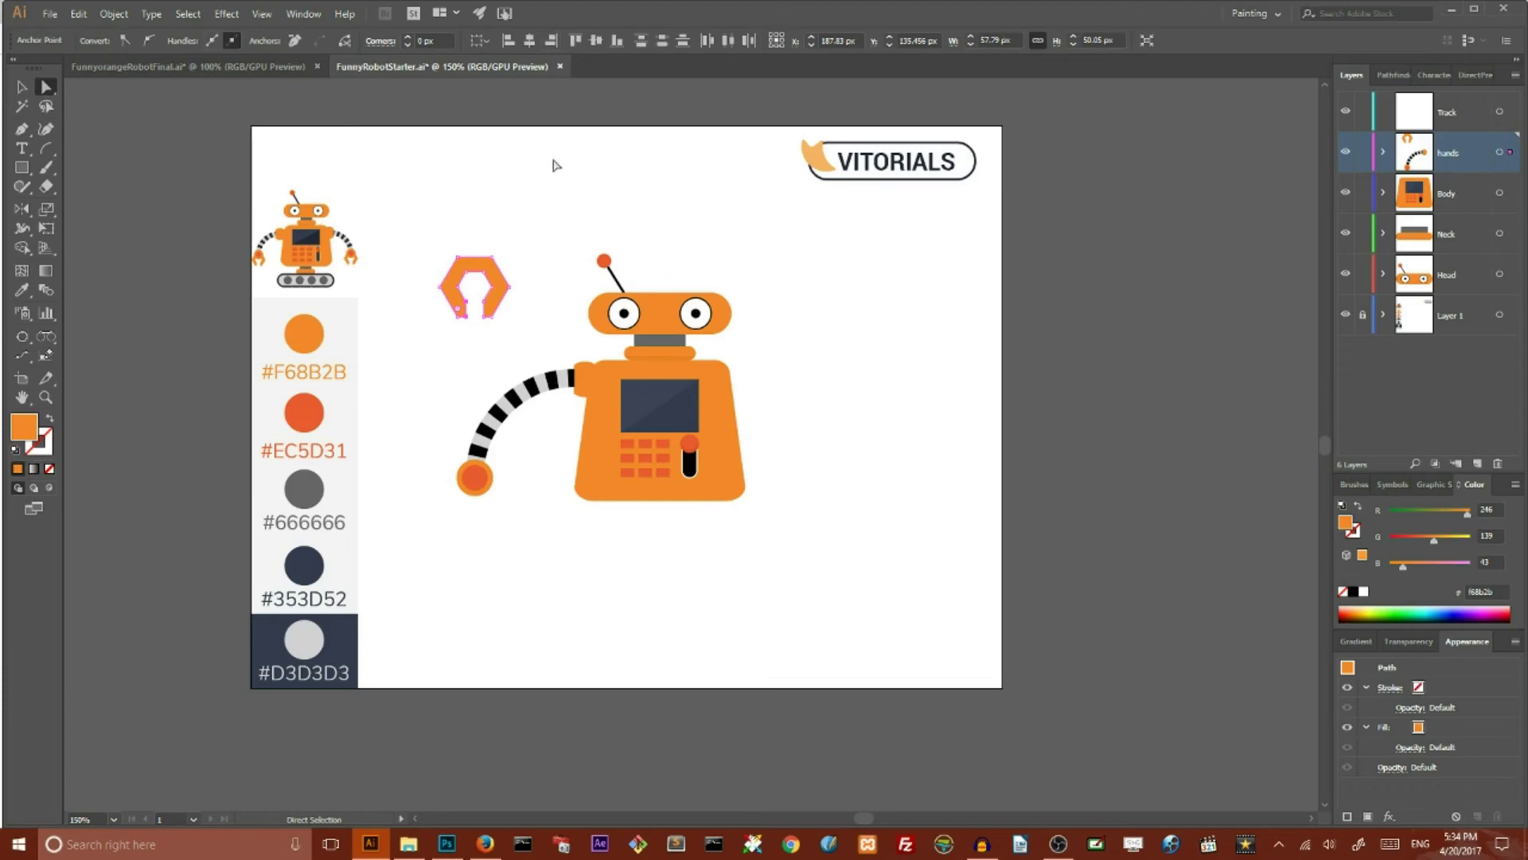
pyautogui.click(539, 182)
pyautogui.moveTo(476, 285); pyautogui.dragTo(490, 337)
pyautogui.click(531, 206)
# - Move the claw down onto the hand circle at the arm's end and send it to the back
pyautogui.click(21, 86)
pyautogui.moveTo(480, 272); pyautogui.dragTo(480, 481)
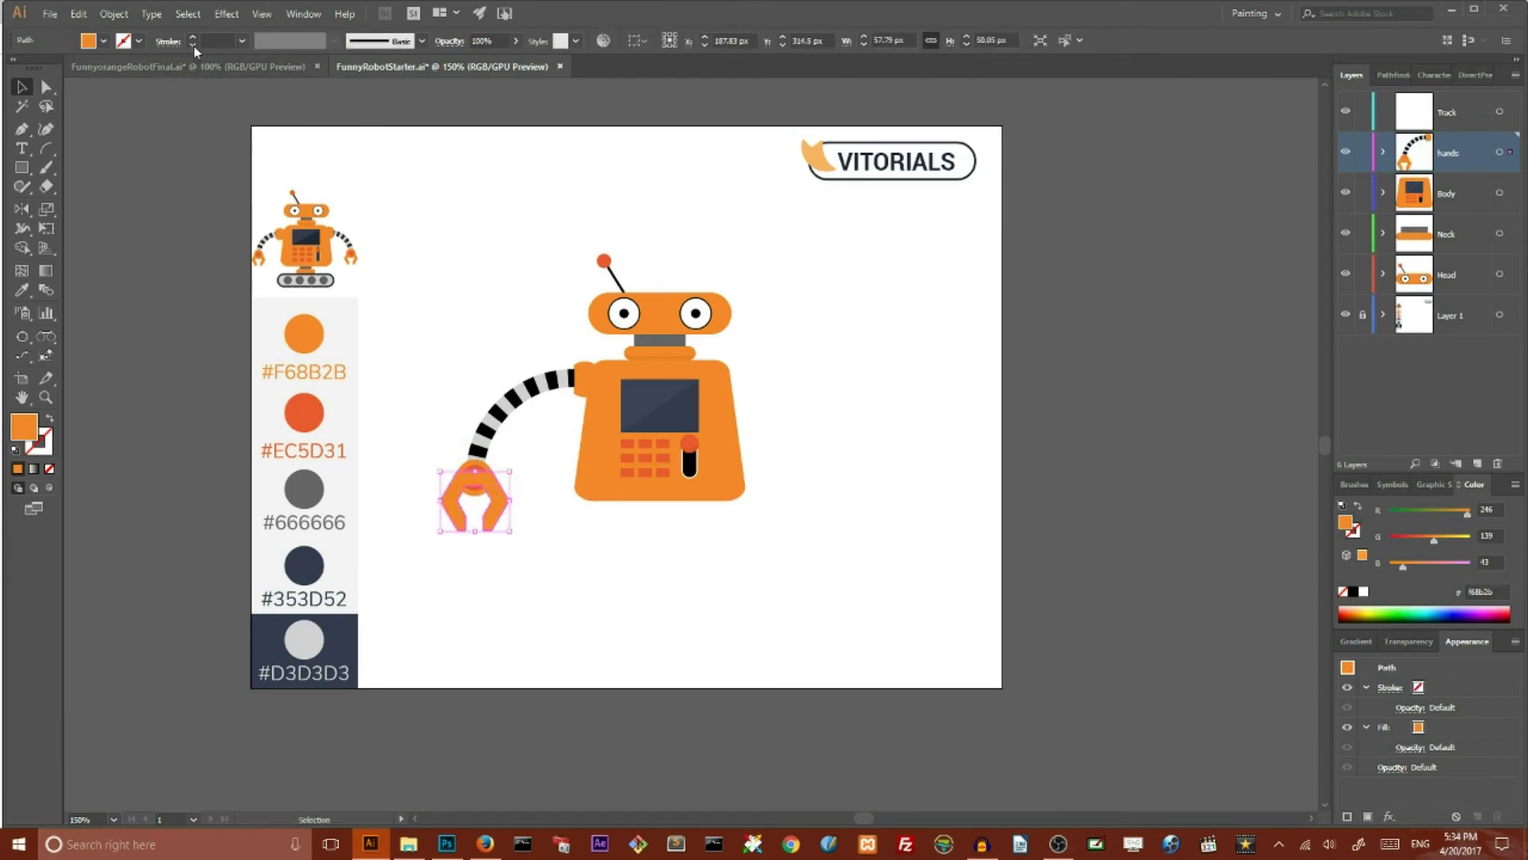
pyautogui.click(114, 14)
pyautogui.moveTo(137, 53)
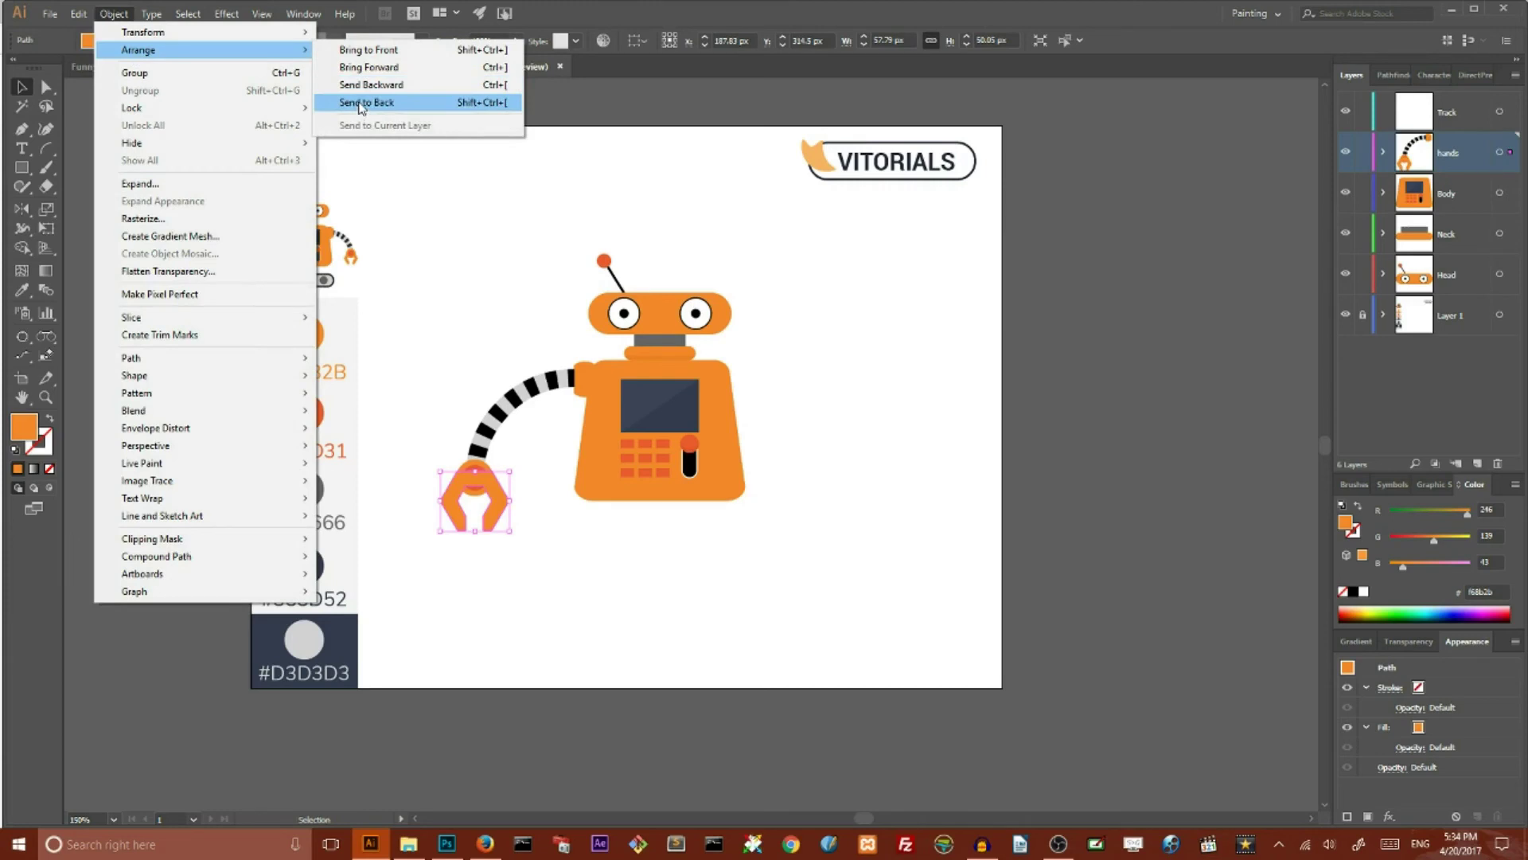
pyautogui.click(360, 102)
pyautogui.click(485, 247)
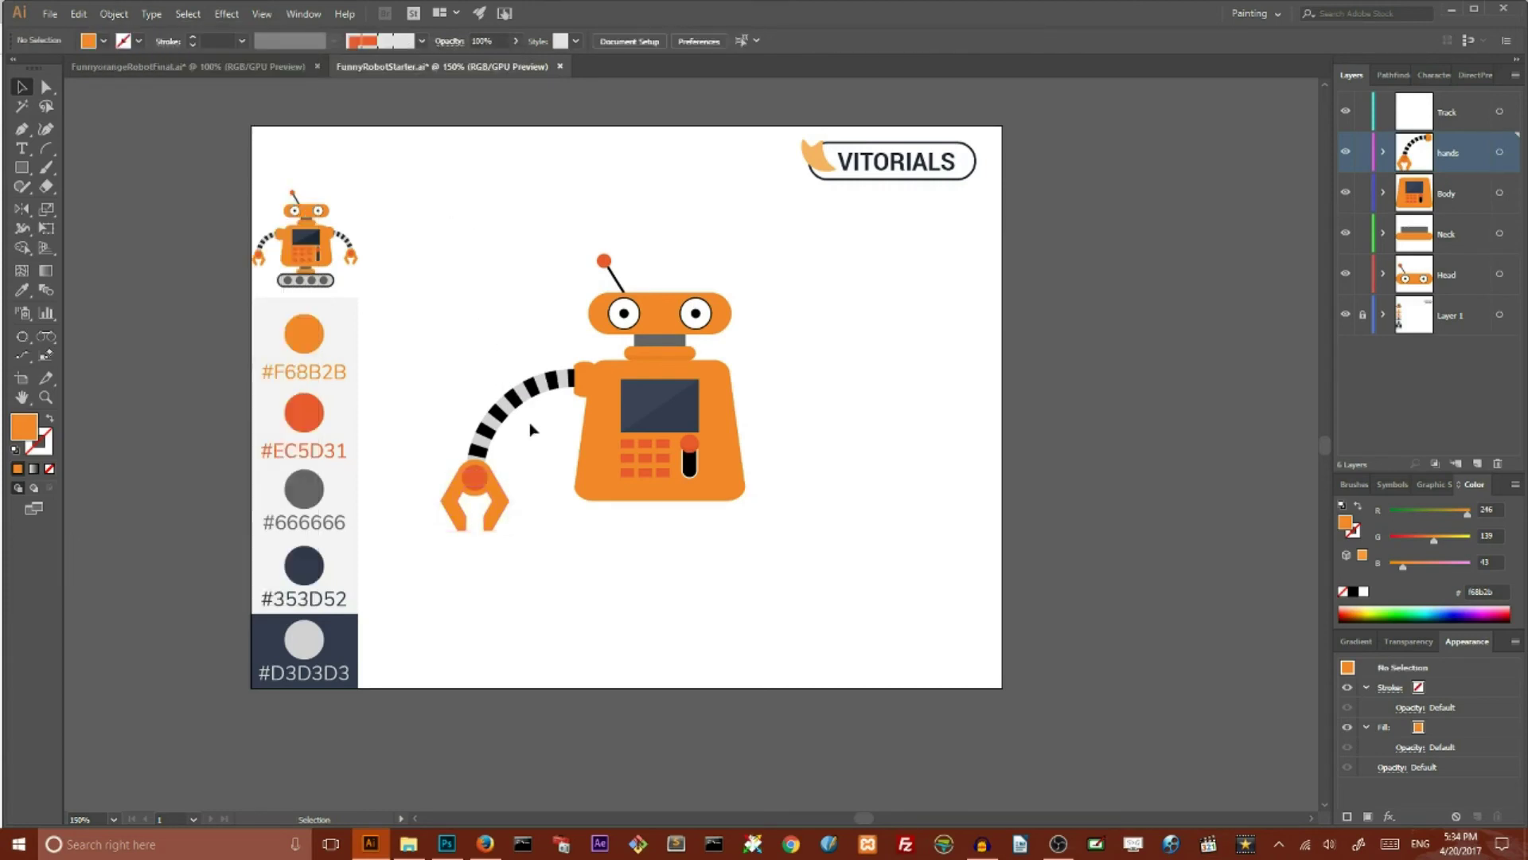
# - Select the claw and hand circles without the arm arcs and scale them down slightly around their centre
pyautogui.click(495, 503)
pyautogui.click(434, 412)
pyautogui.moveTo(443, 405); pyautogui.dragTo(527, 549)
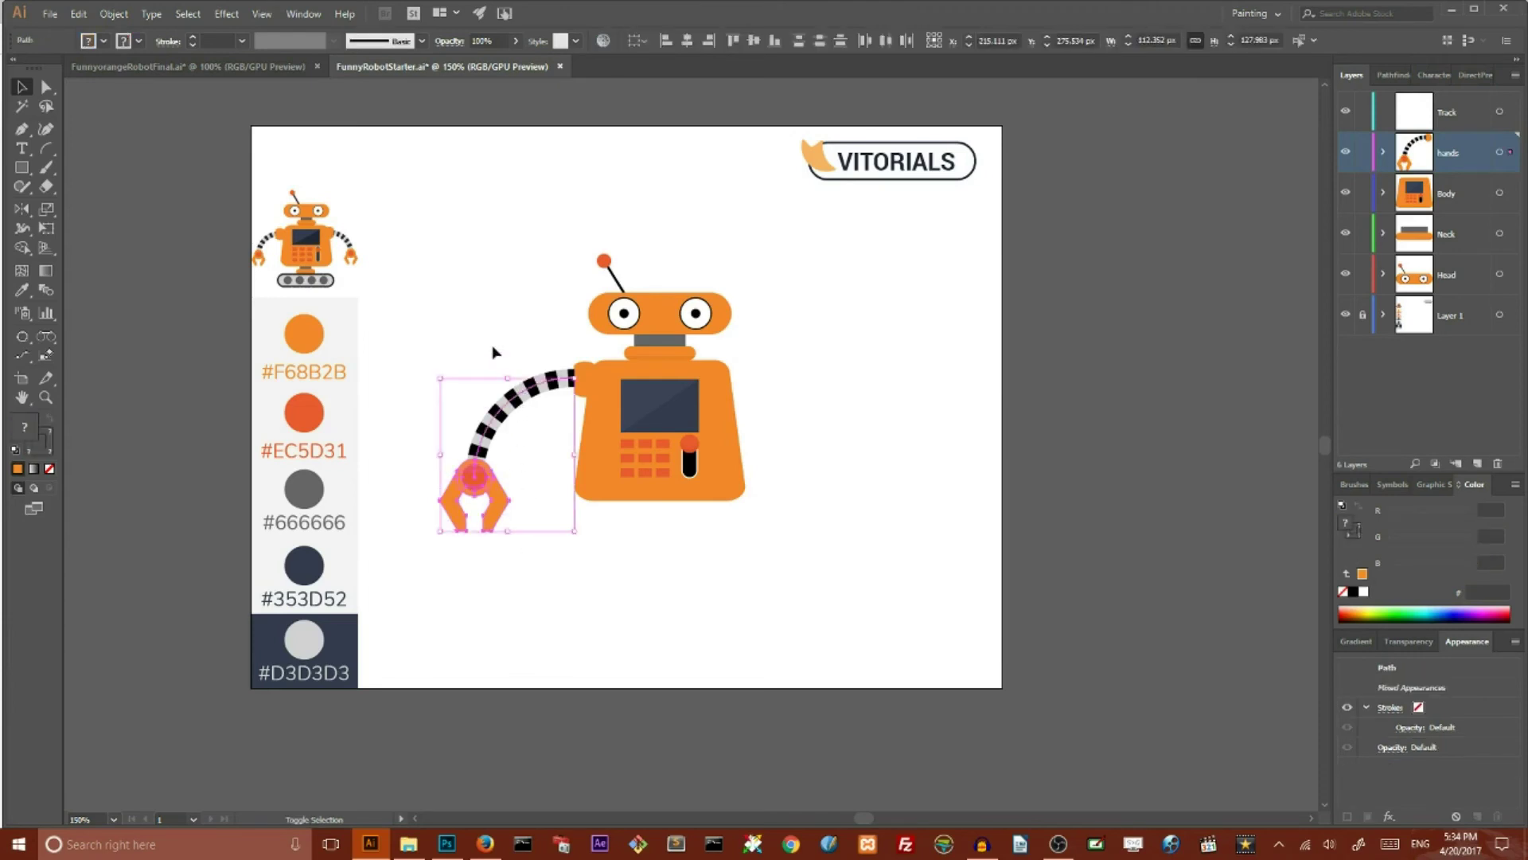
pyautogui.keyDown('shift'); pyautogui.click(510, 398); pyautogui.keyUp('shift')
pyautogui.moveTo(510, 459); pyautogui.dragTo(501, 470)
pyautogui.rightClick(480, 476)
pyautogui.click(426, 317)
# - Select the claw, hand circles, striped arm arcs and shoulder together and group them
pyautogui.moveTo(489, 421); pyautogui.dragTo(526, 567)
pyautogui.keyDown('shift'); pyautogui.click(589, 383); pyautogui.keyUp('shift')
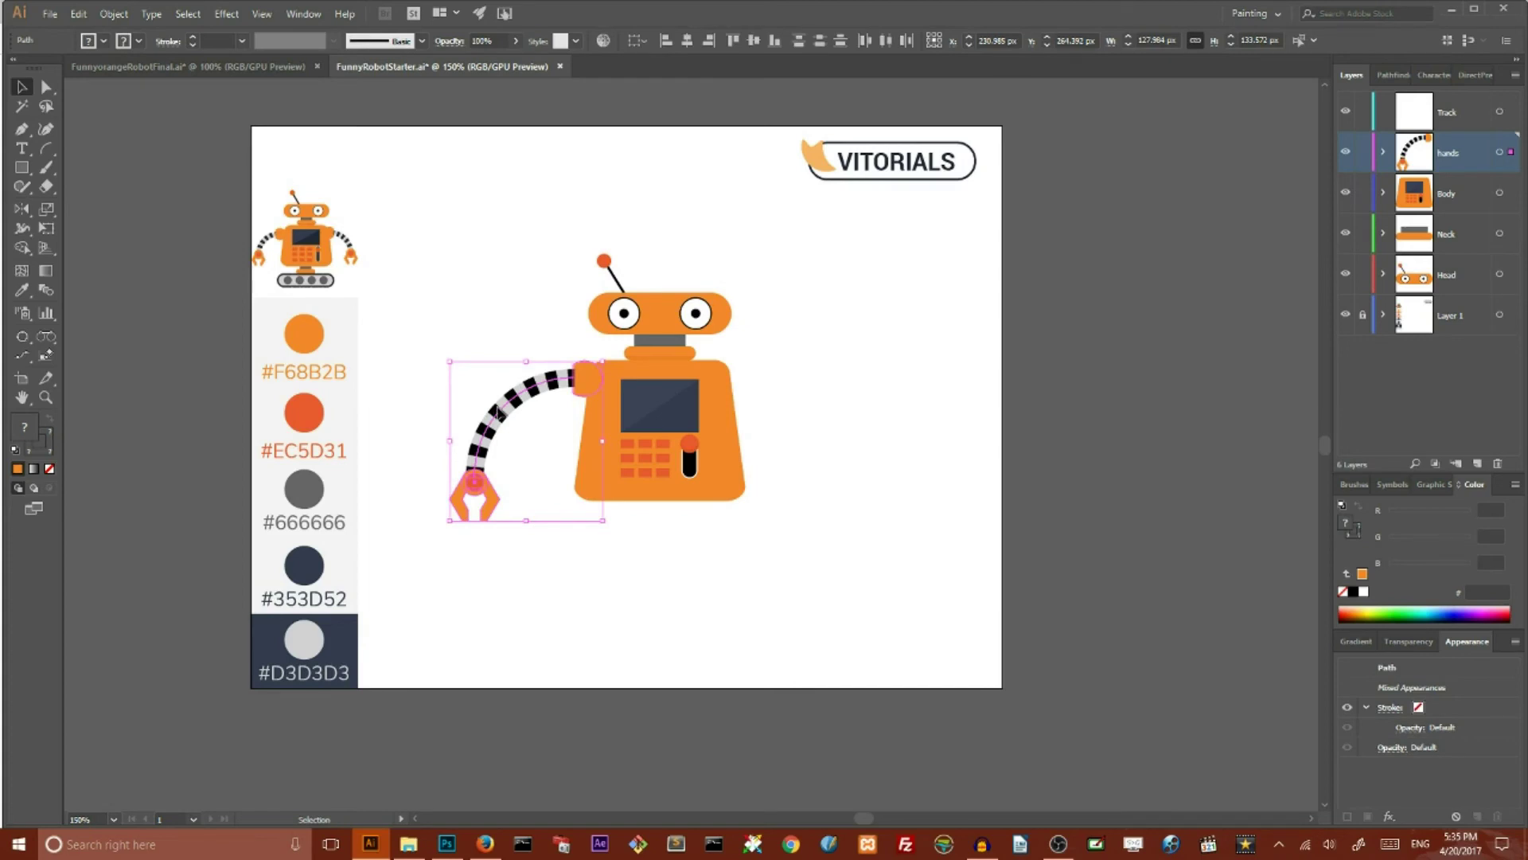
pyautogui.rightClick(499, 409)
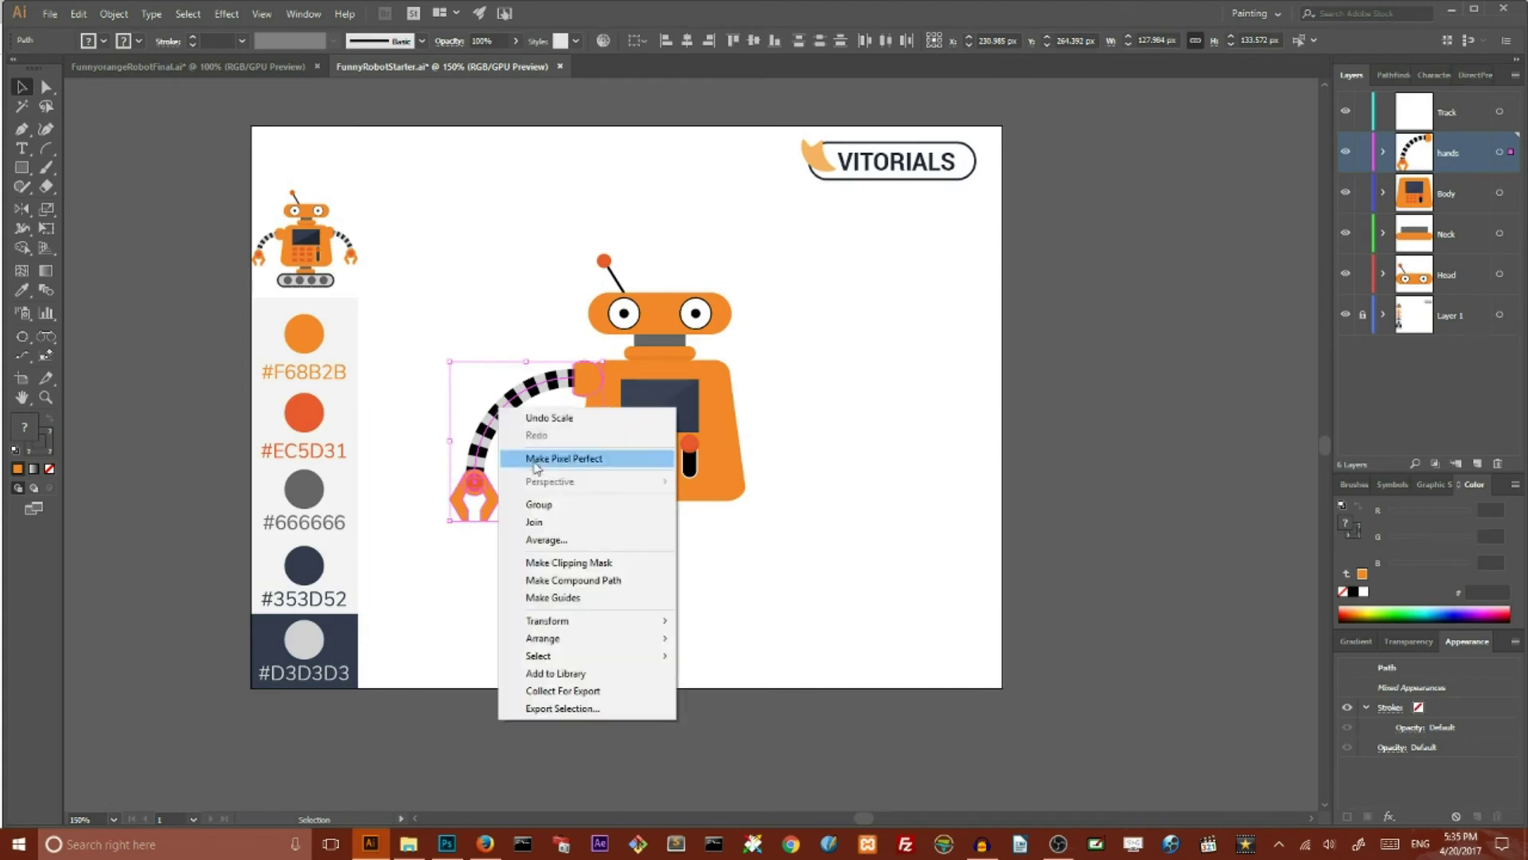
pyautogui.click(538, 508)
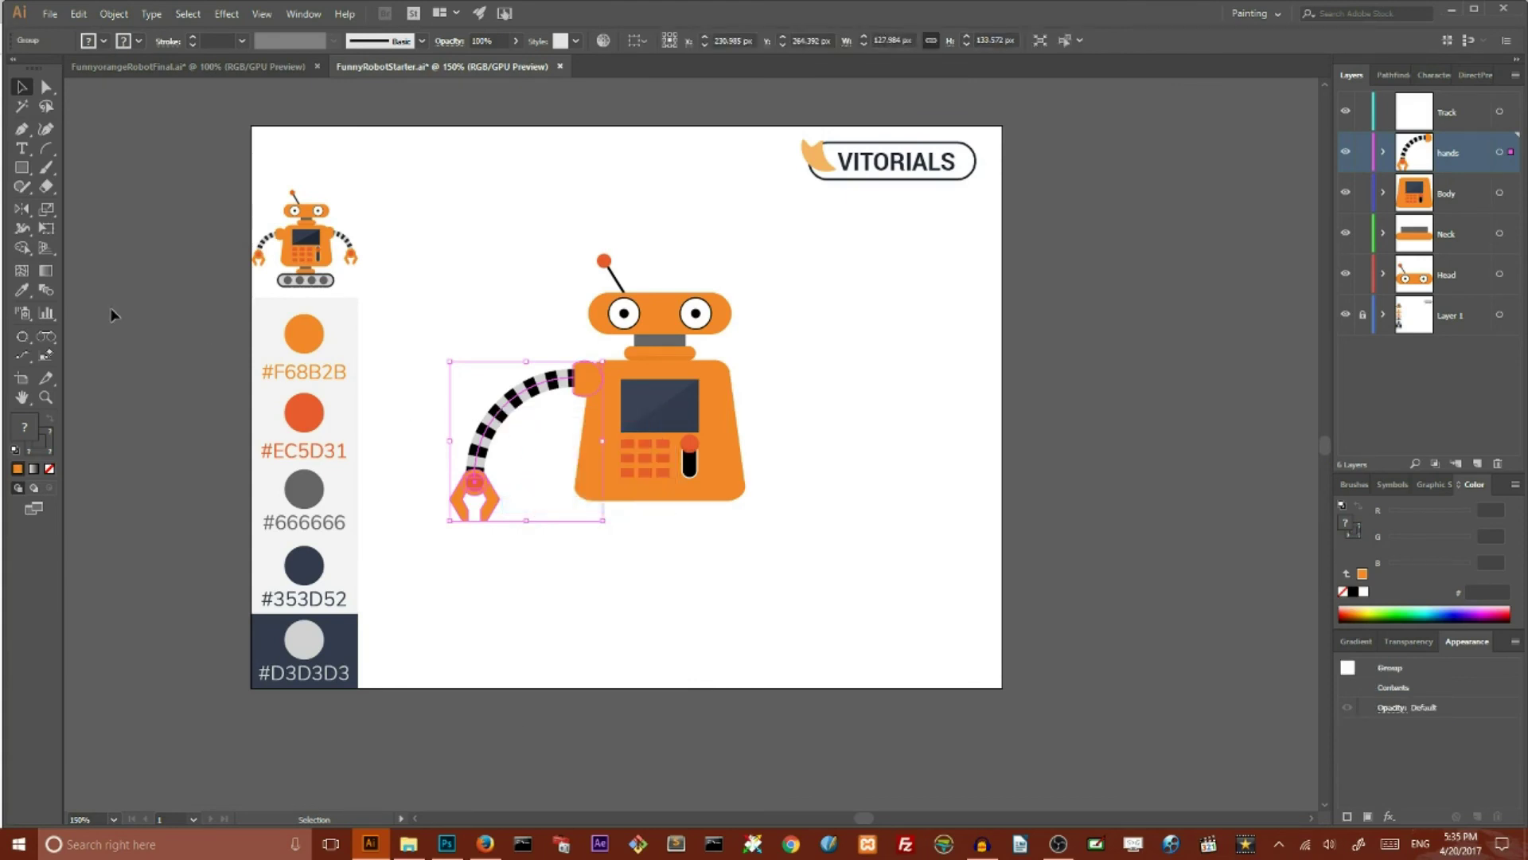
# - Reflect a copy of the arm group across a vertical axis through the middle of the robot's body
pyautogui.moveTo(22, 209); pyautogui.dragTo(88, 225)
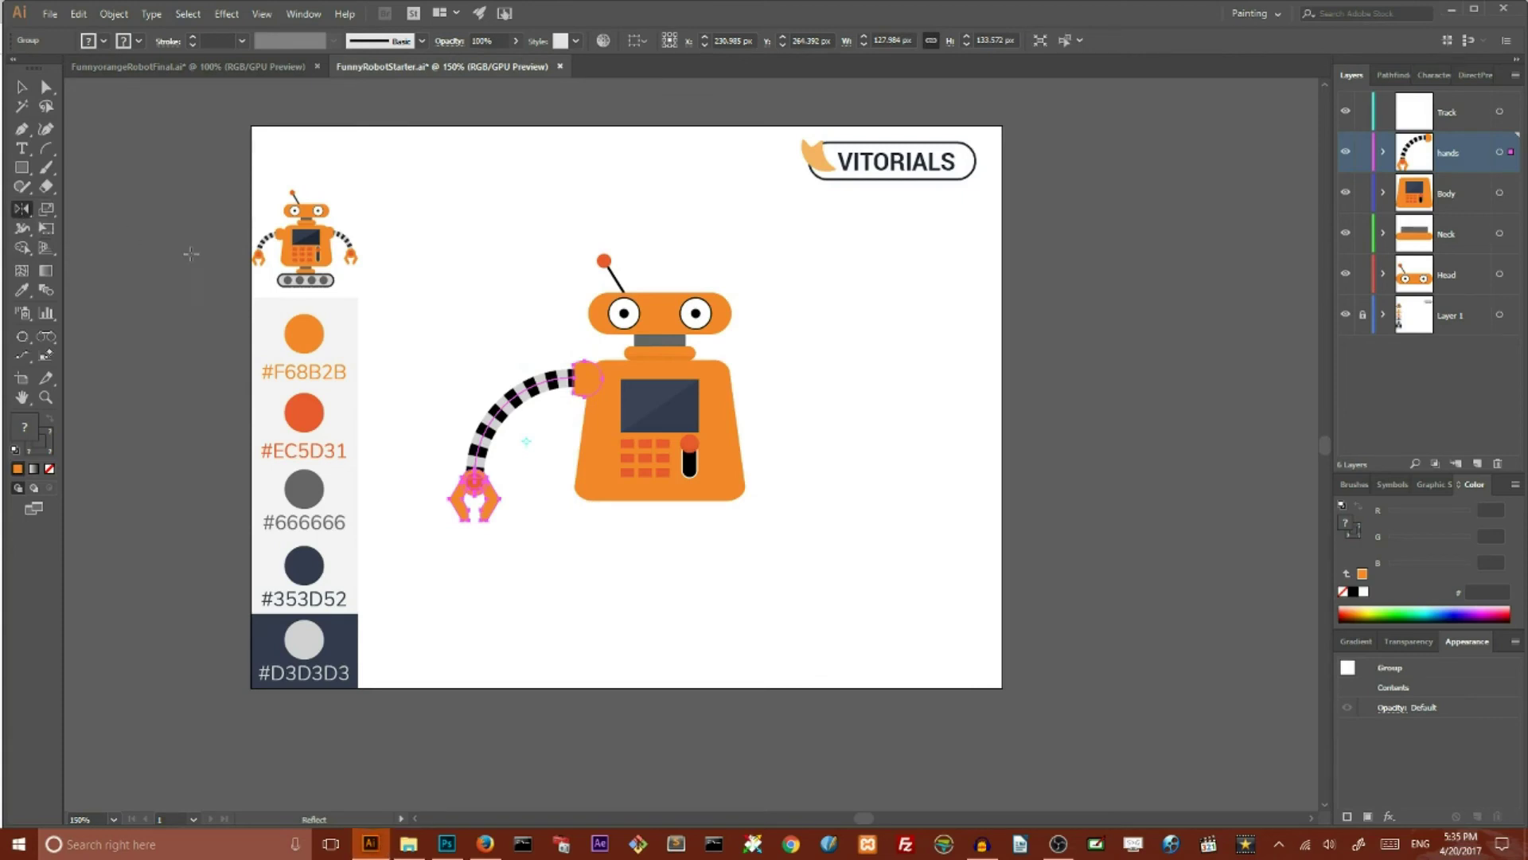
pyautogui.keyDown('alt'); pyautogui.click(657, 393); pyautogui.keyUp('alt')
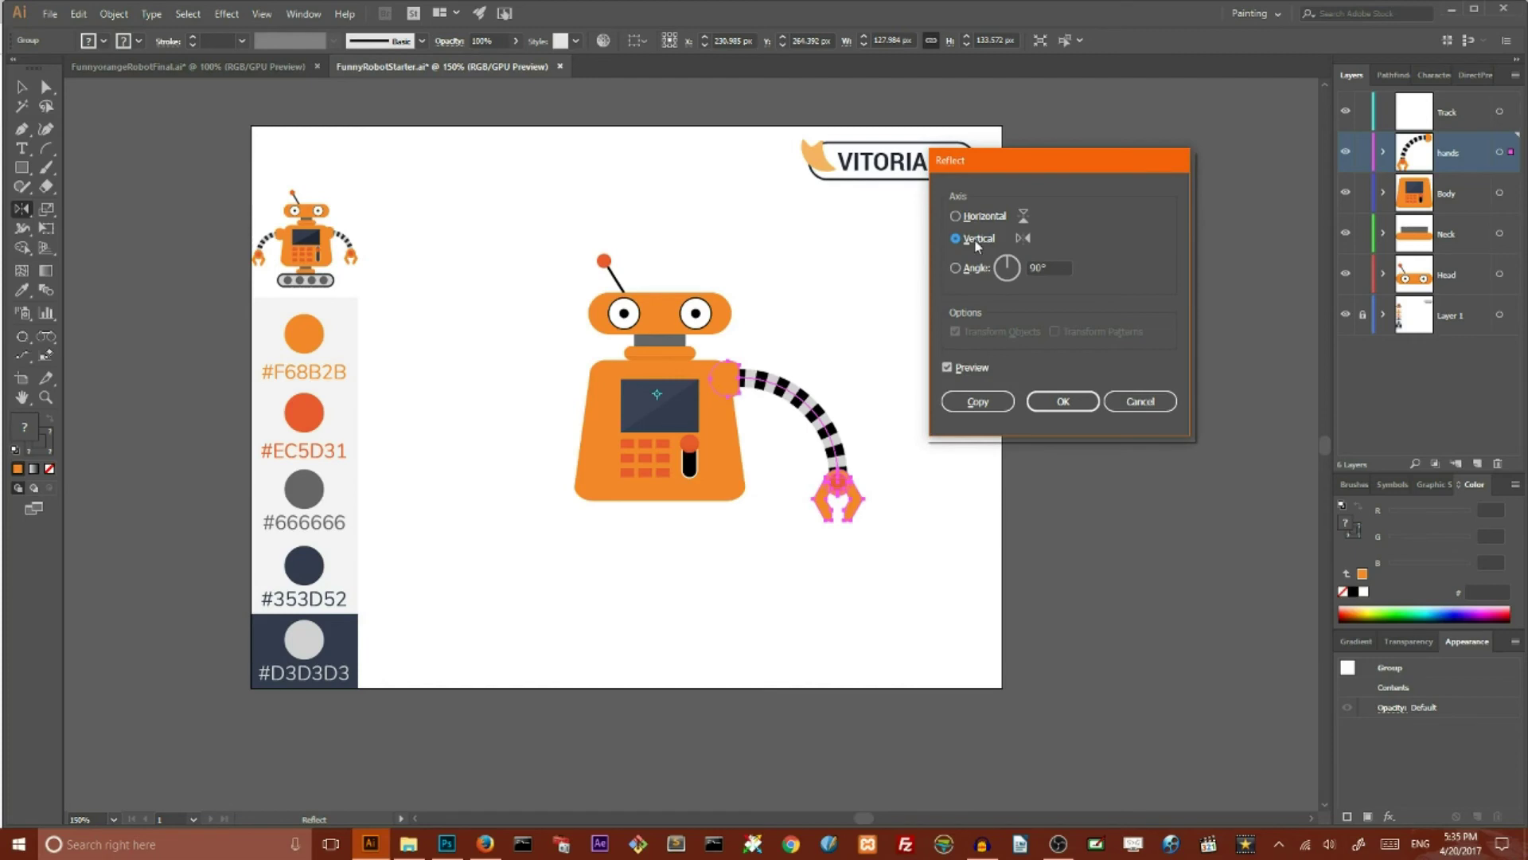
pyautogui.click(977, 401)
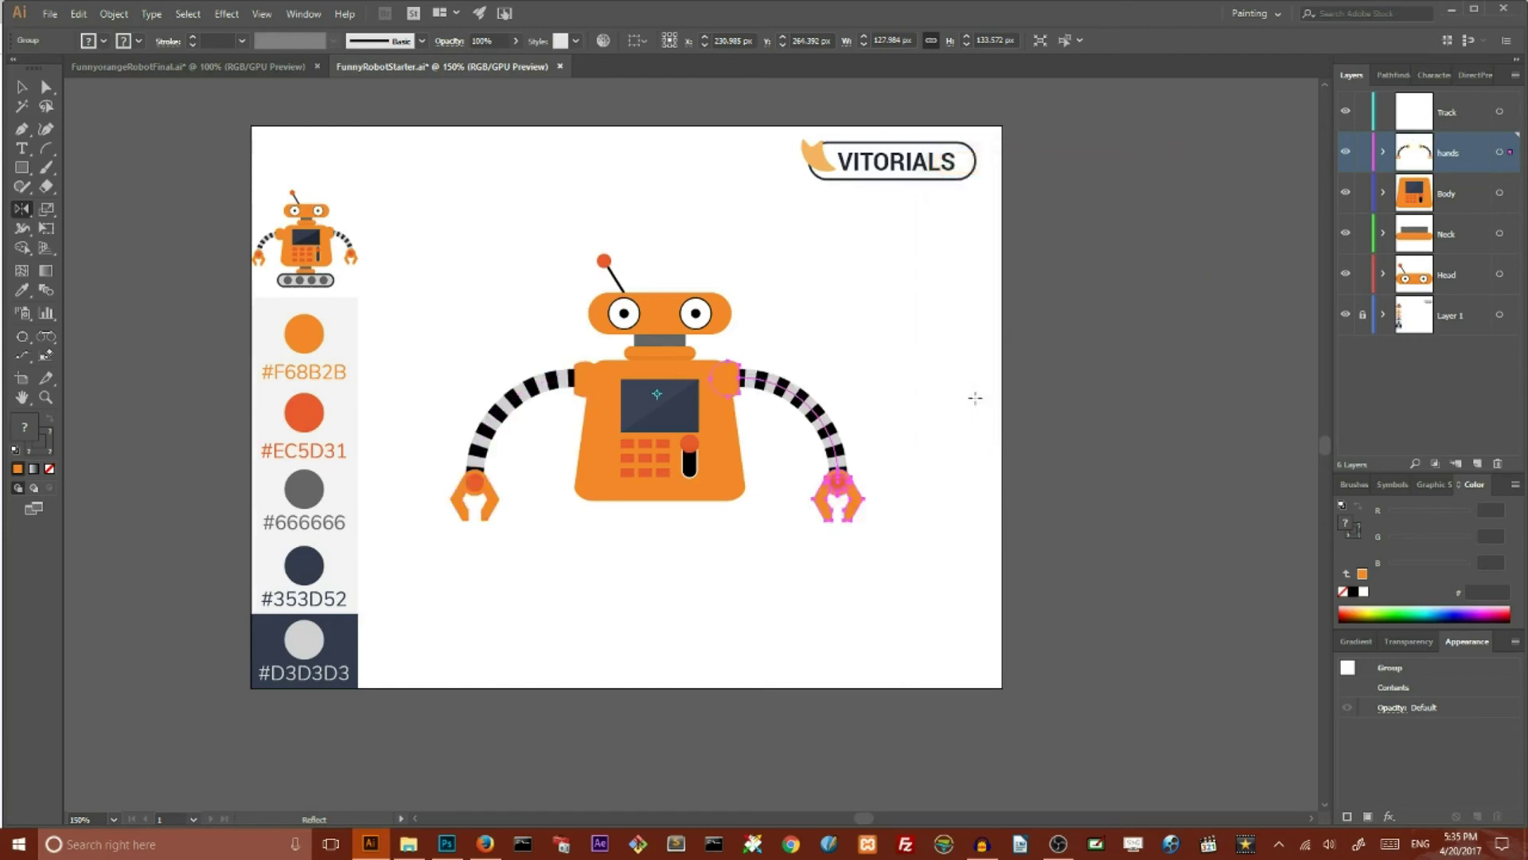
# - Select the original arm and its mirrored copy together and group them
pyautogui.press('v')
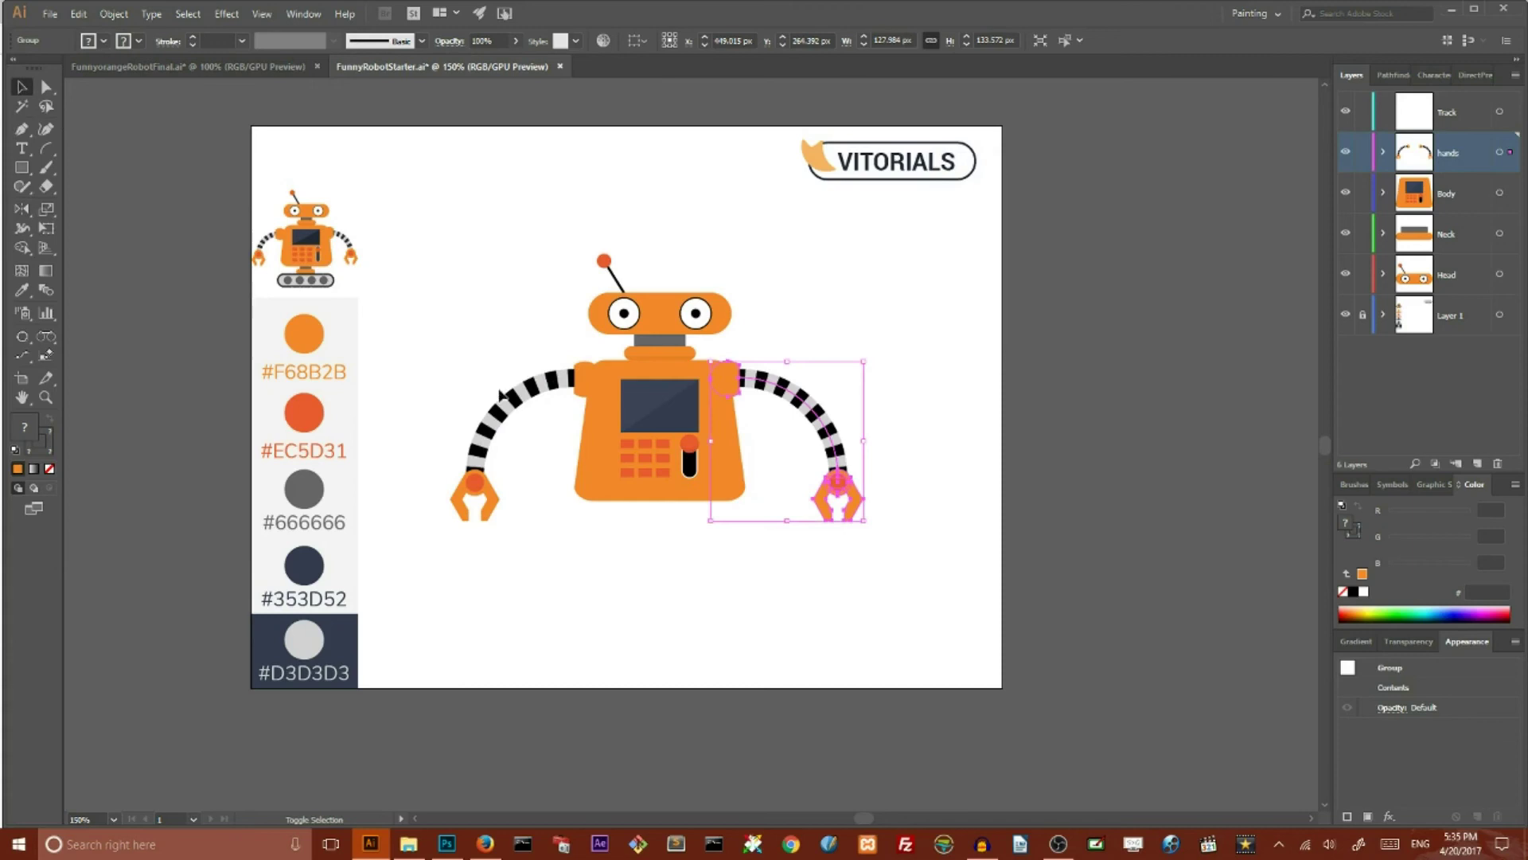
pyautogui.keyDown('shift'); pyautogui.click(519, 406); pyautogui.keyUp('shift')
pyautogui.rightClick(770, 377)
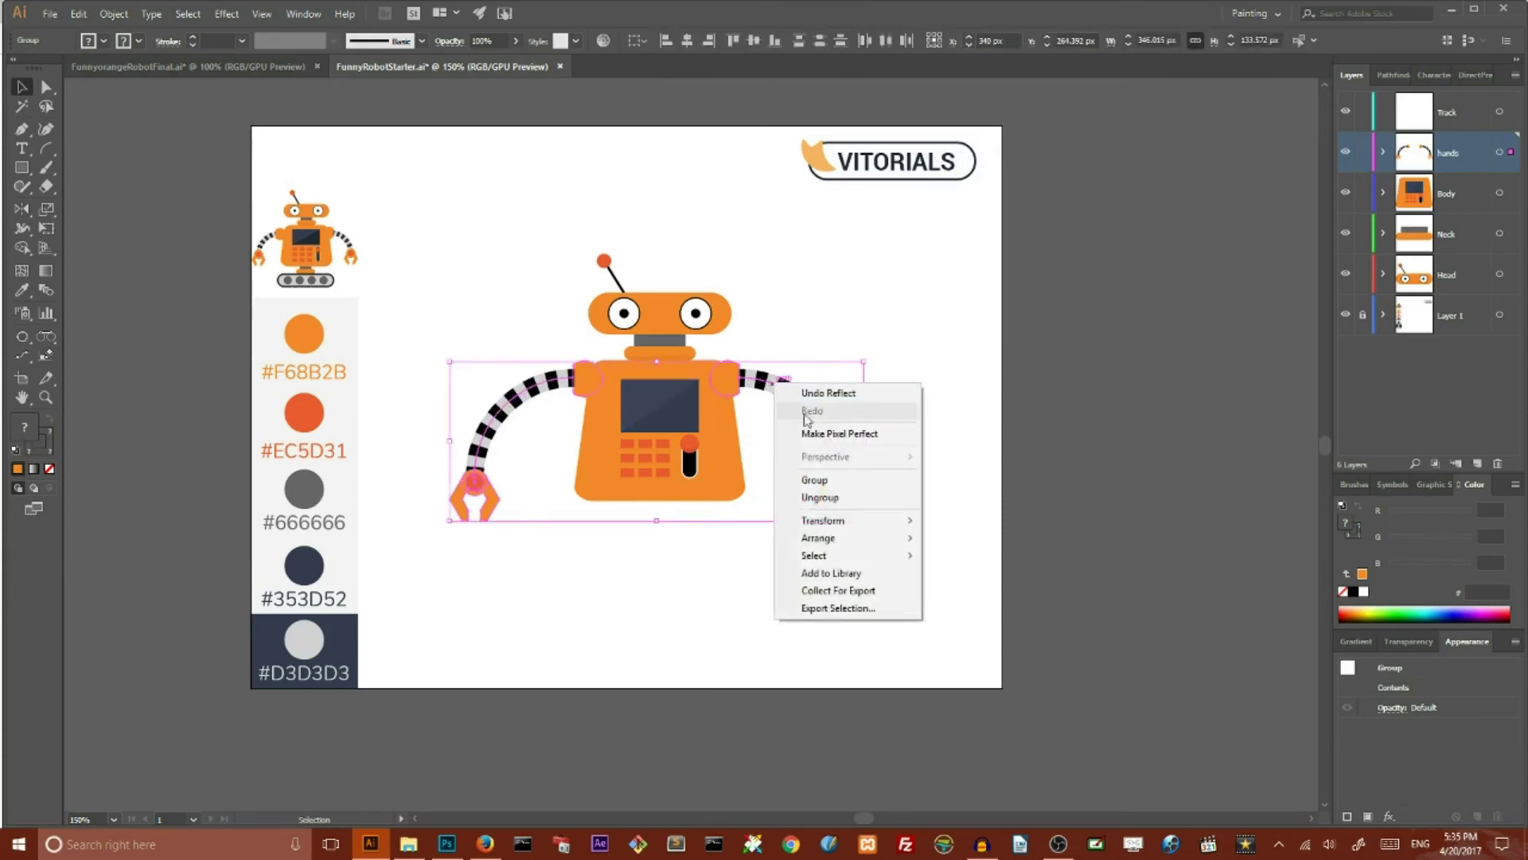
pyautogui.click(804, 458)
pyautogui.click(768, 327)
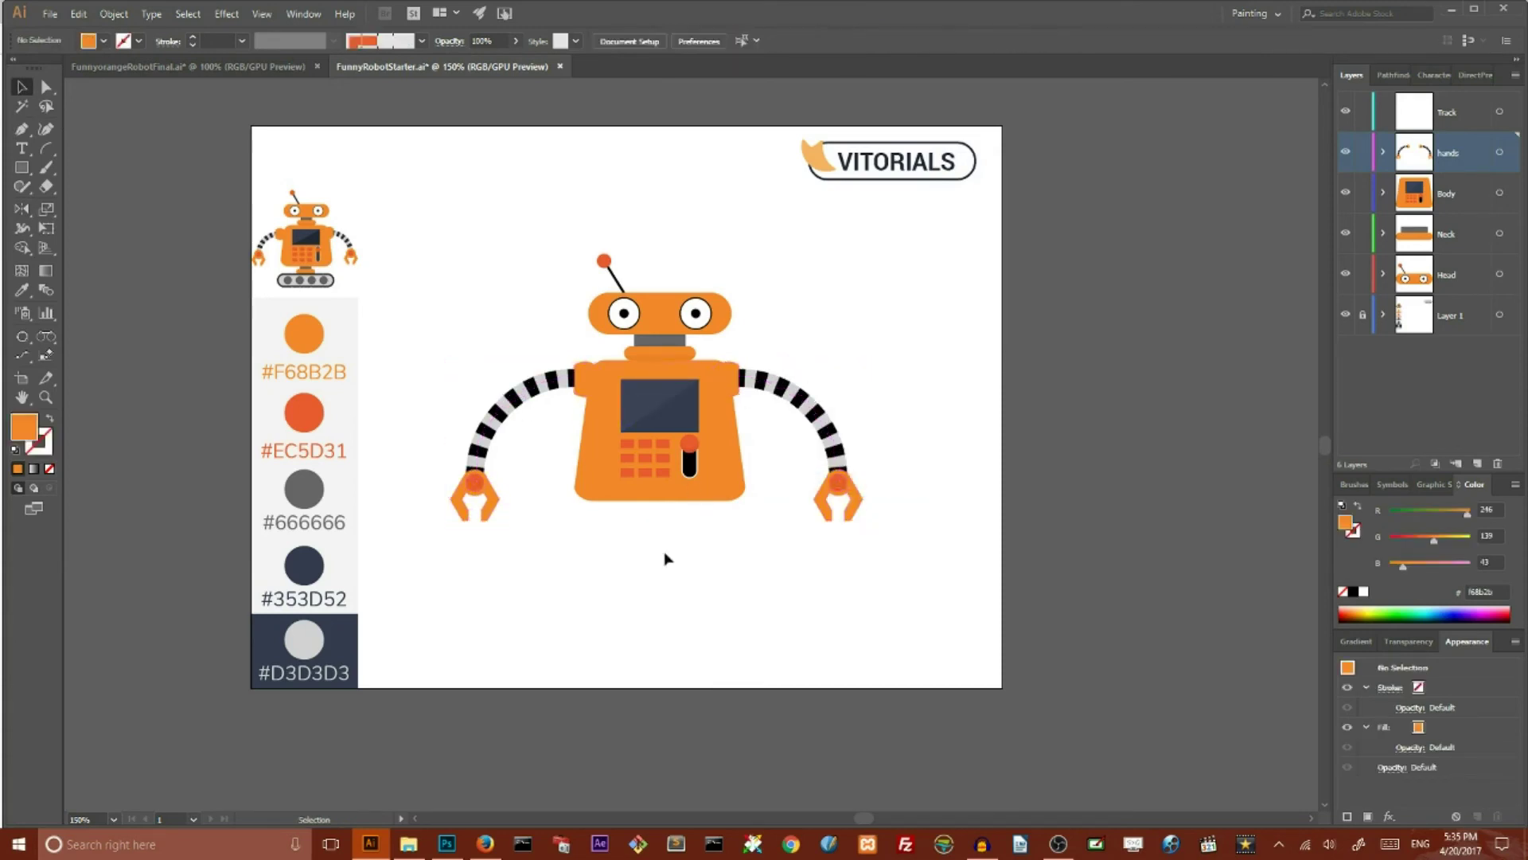
# - Select the grouped arms, body, neck and head together and align them on a common horizontal centre
pyautogui.moveTo(632, 543); pyautogui.dragTo(760, 383)
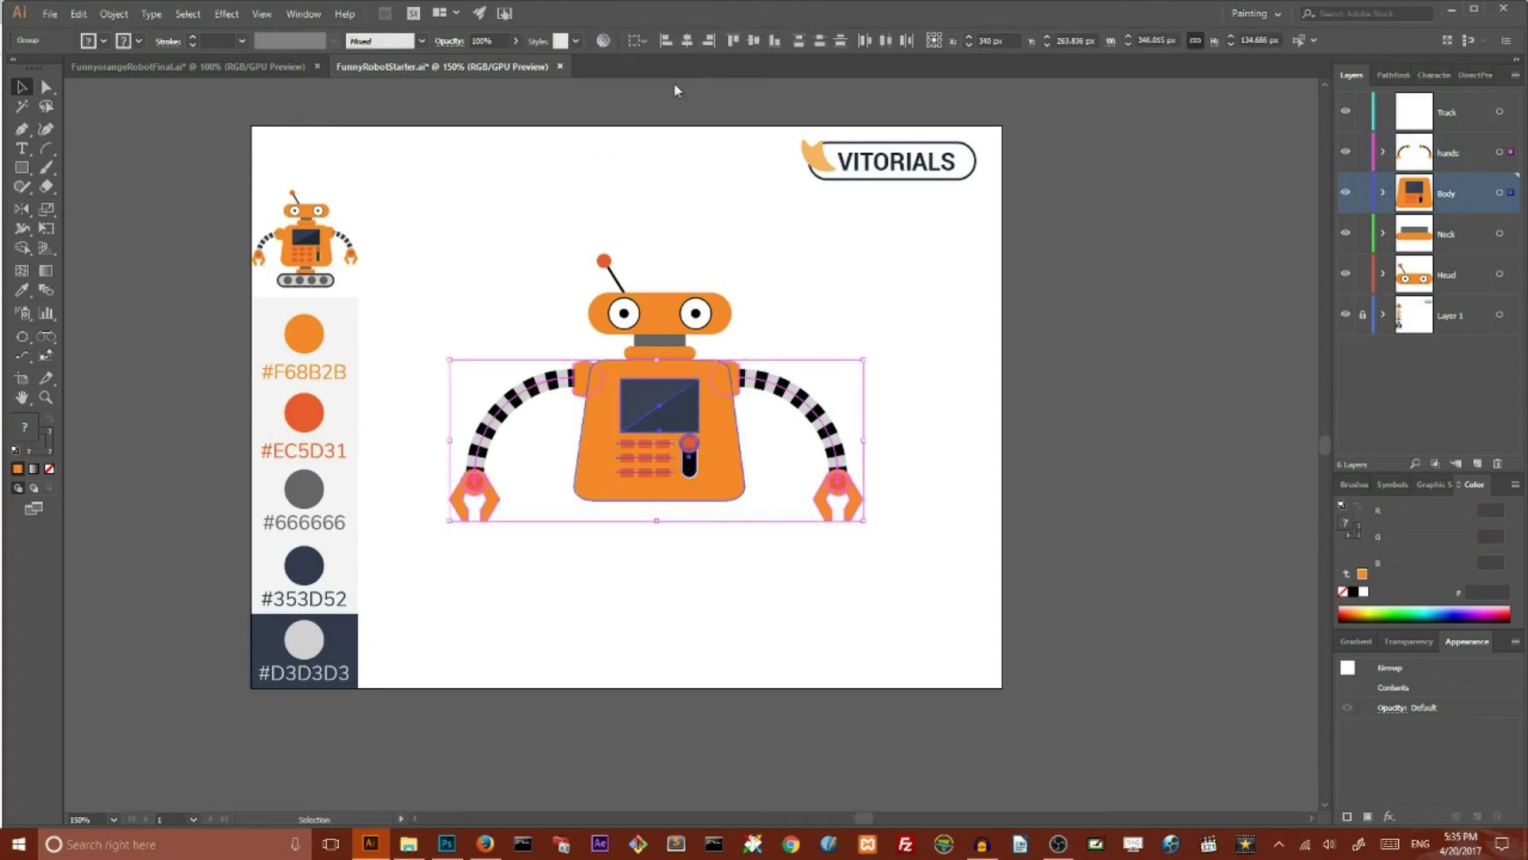
pyautogui.moveTo(529, 212); pyautogui.dragTo(757, 523)
pyautogui.moveTo(692, 309); pyautogui.dragTo(695, 309)
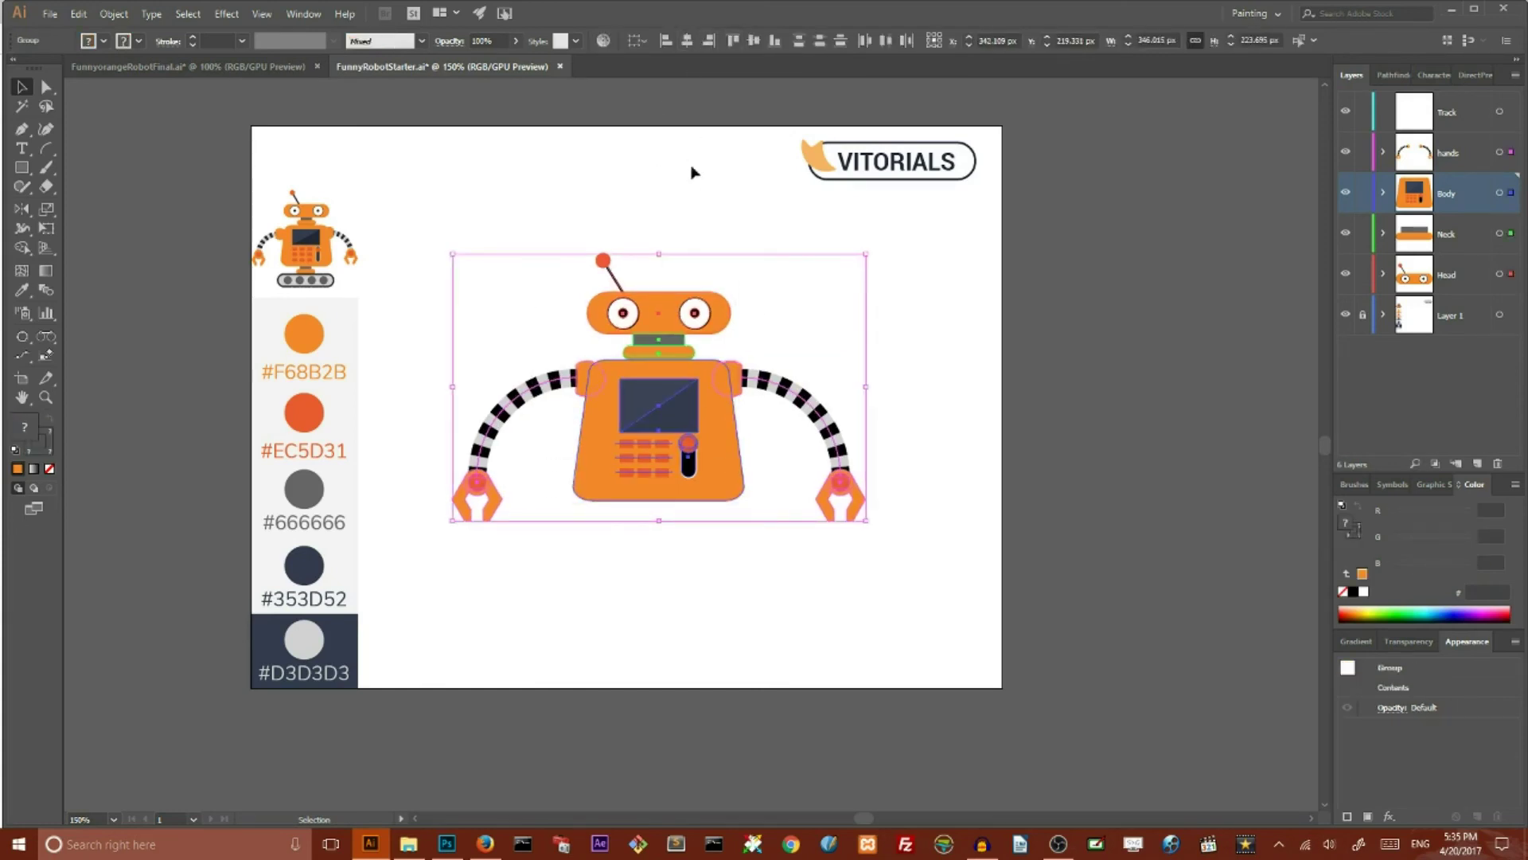
pyautogui.click(691, 208)
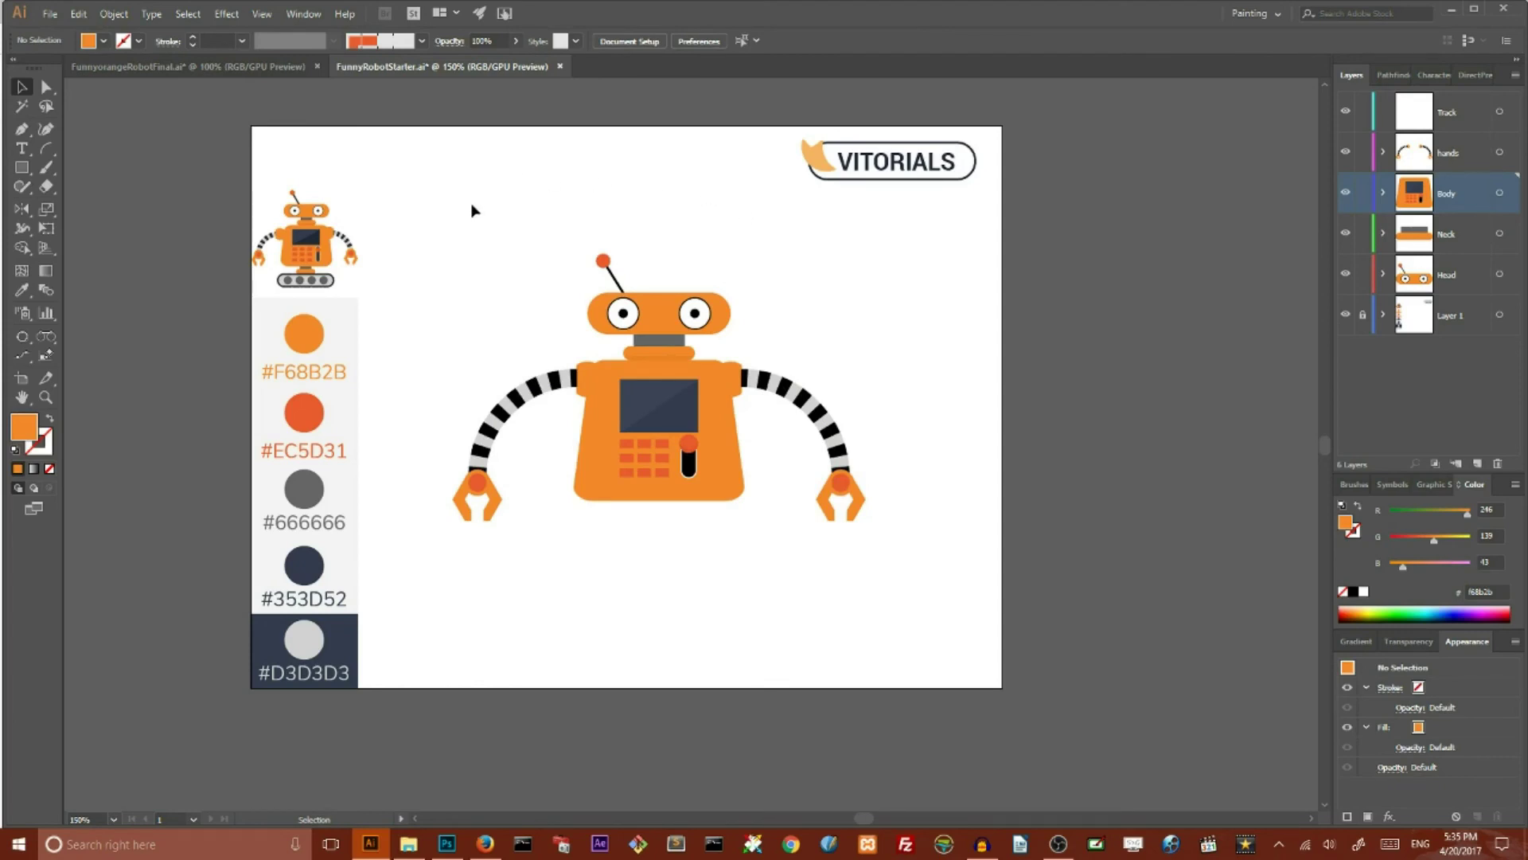
# - Duplicate the neck group straight down to the body's bottom edge and move the copy onto the Track layer
pyautogui.click(1469, 110)
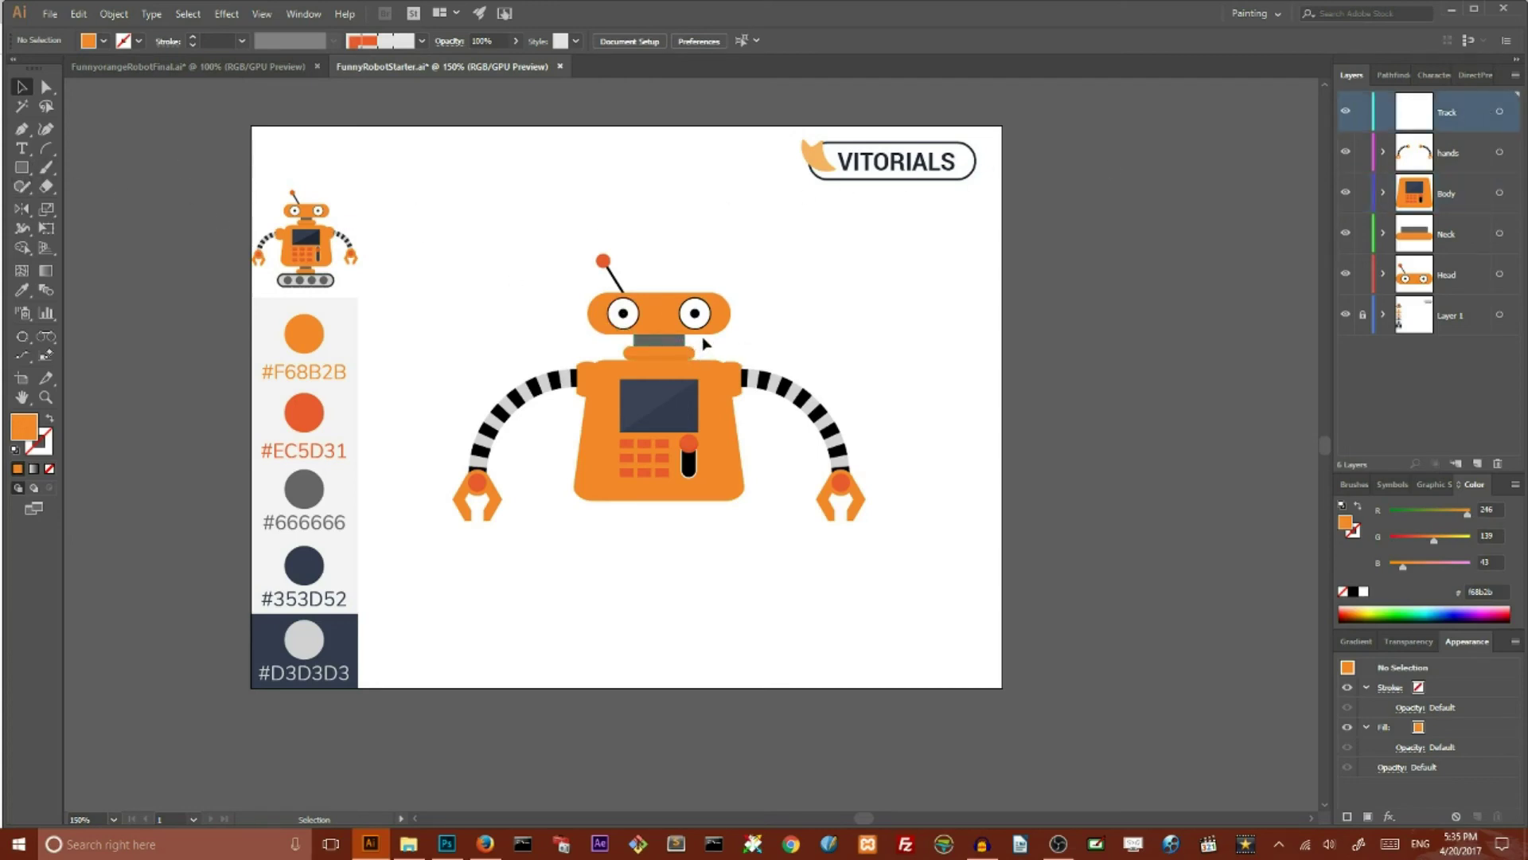
pyautogui.click(667, 355)
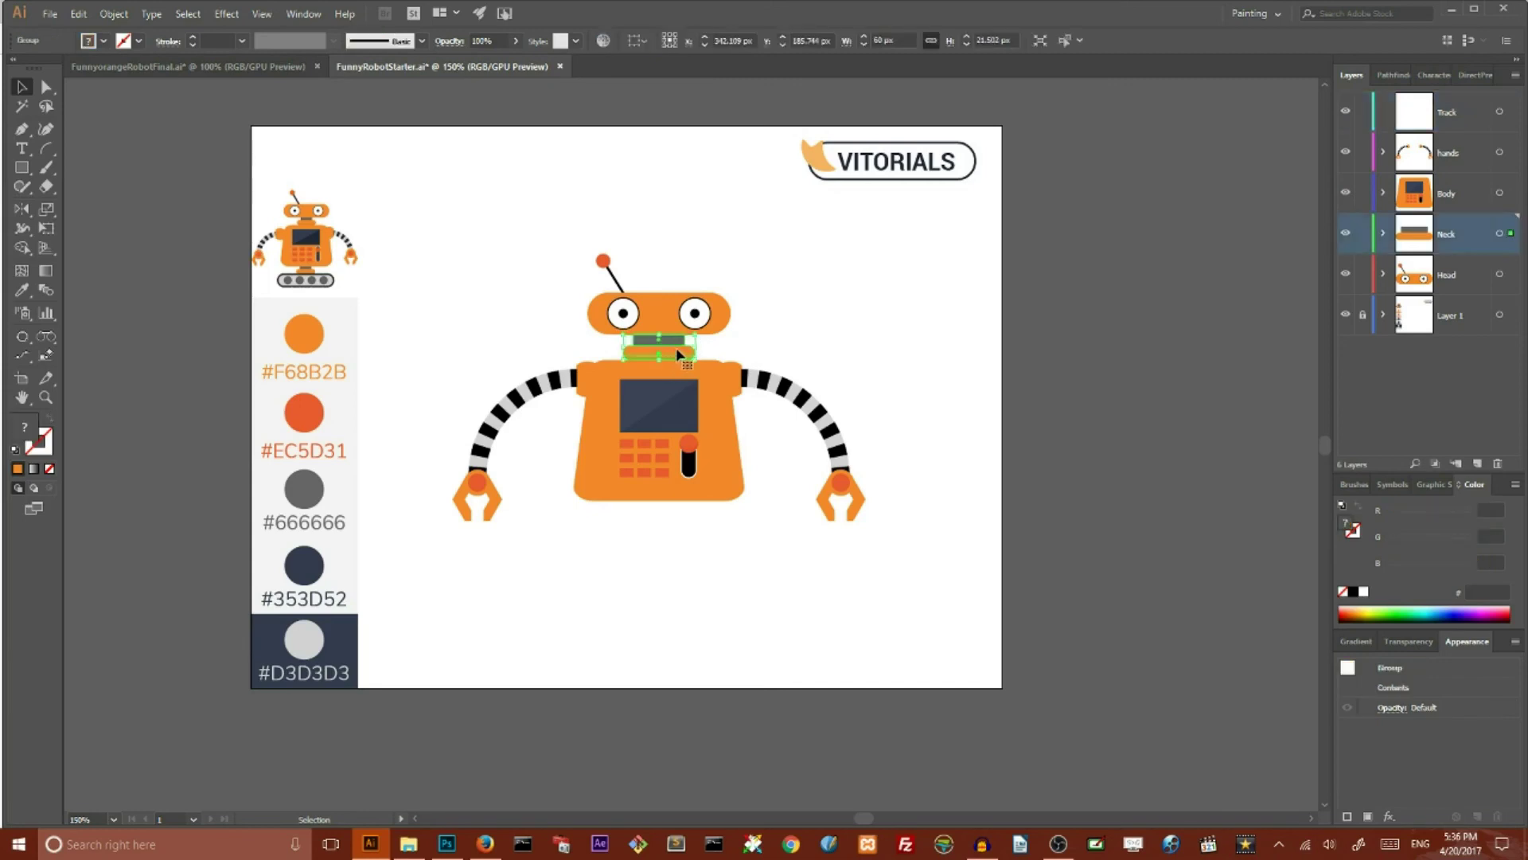
pyautogui.moveTo(678, 355); pyautogui.dragTo(667, 521)
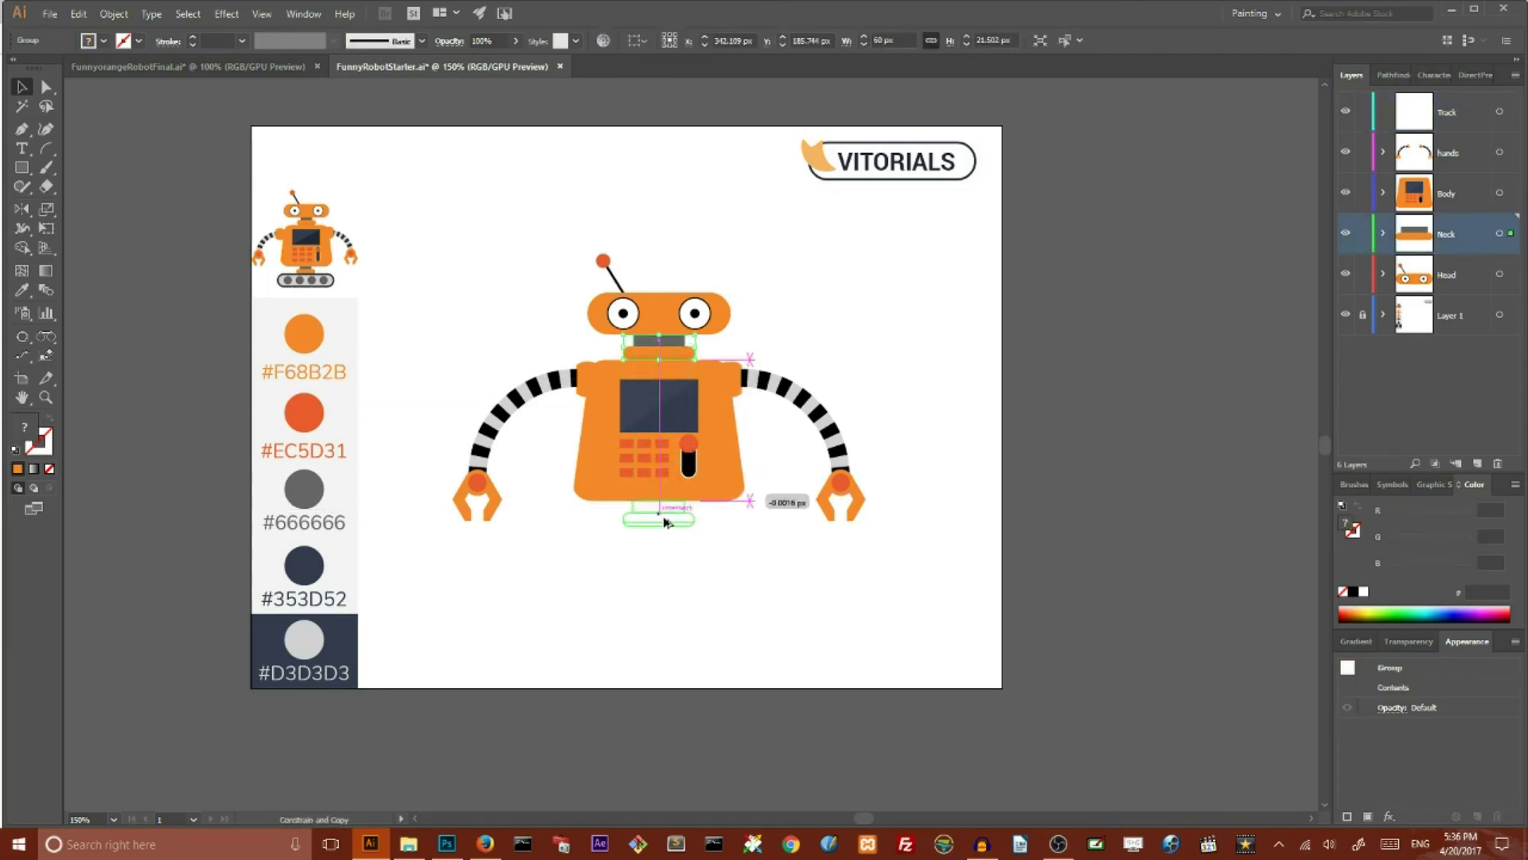
pyautogui.moveTo(667, 522); pyautogui.dragTo(667, 519)
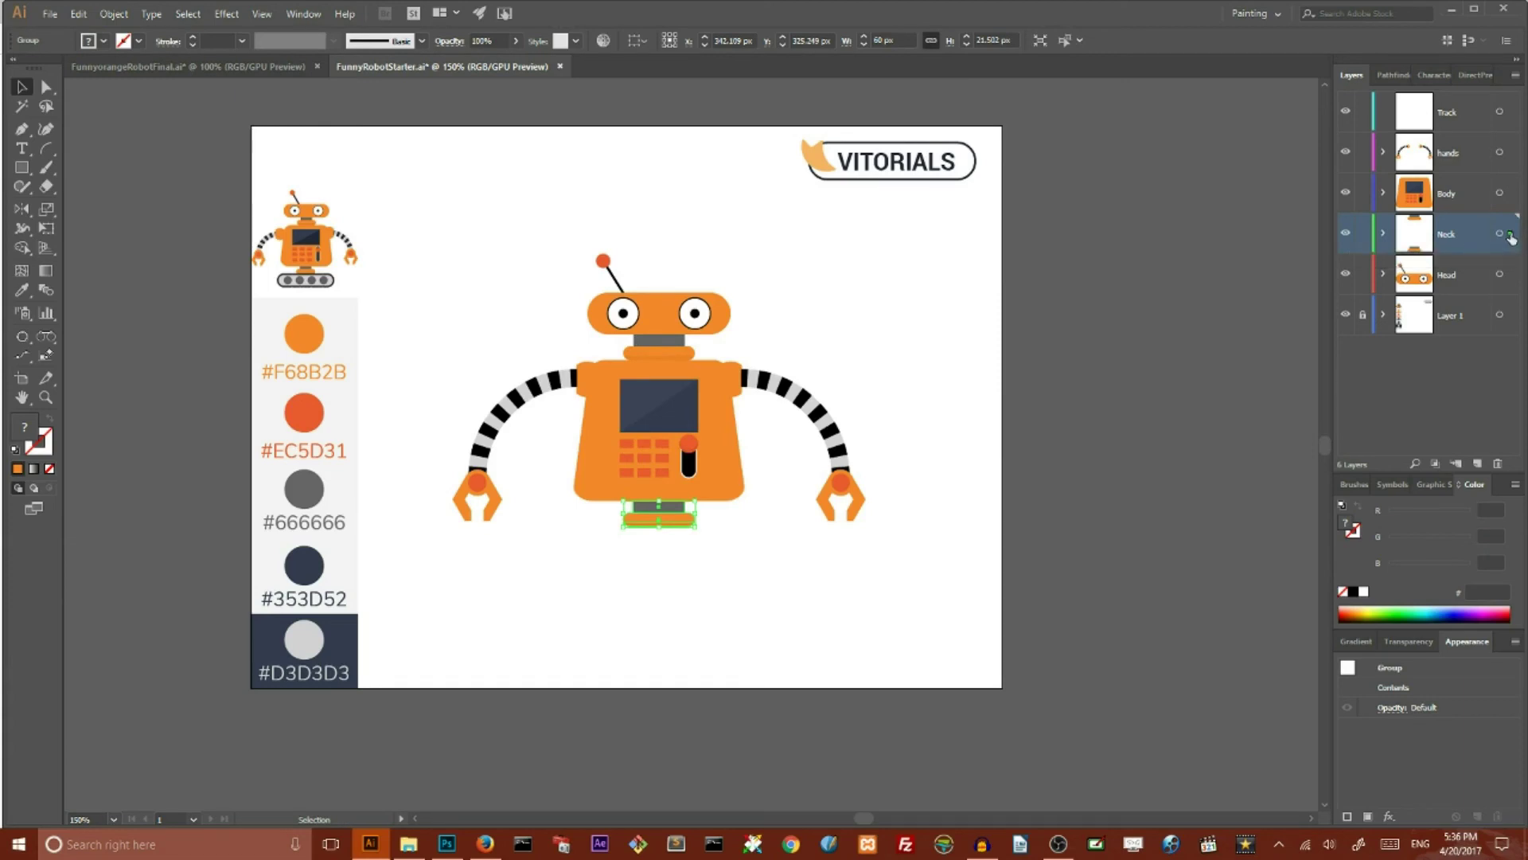
pyautogui.moveTo(1512, 226); pyautogui.dragTo(1518, 116)
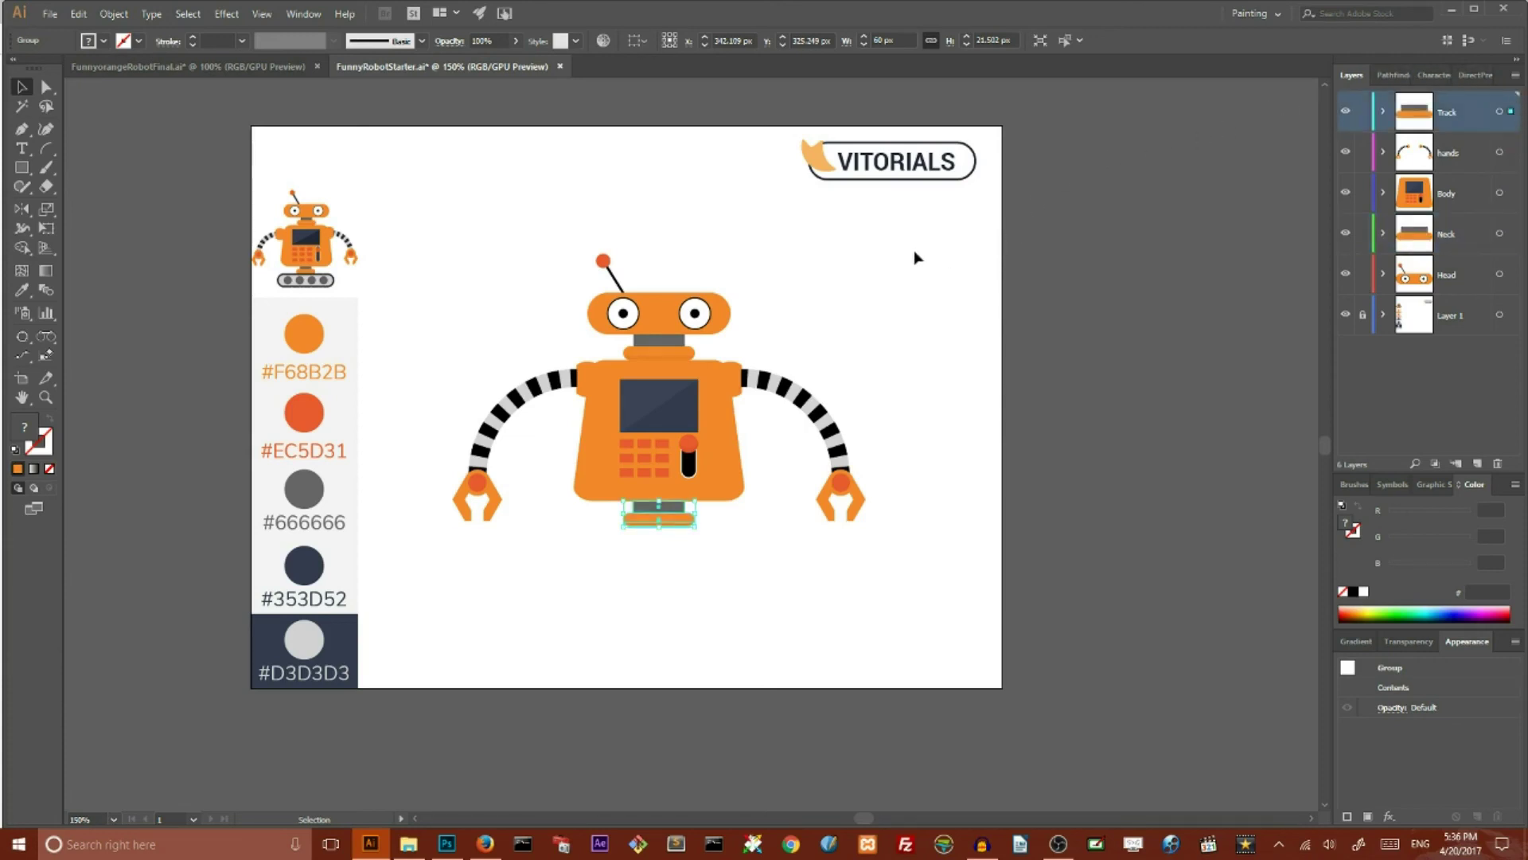
pyautogui.click(859, 256)
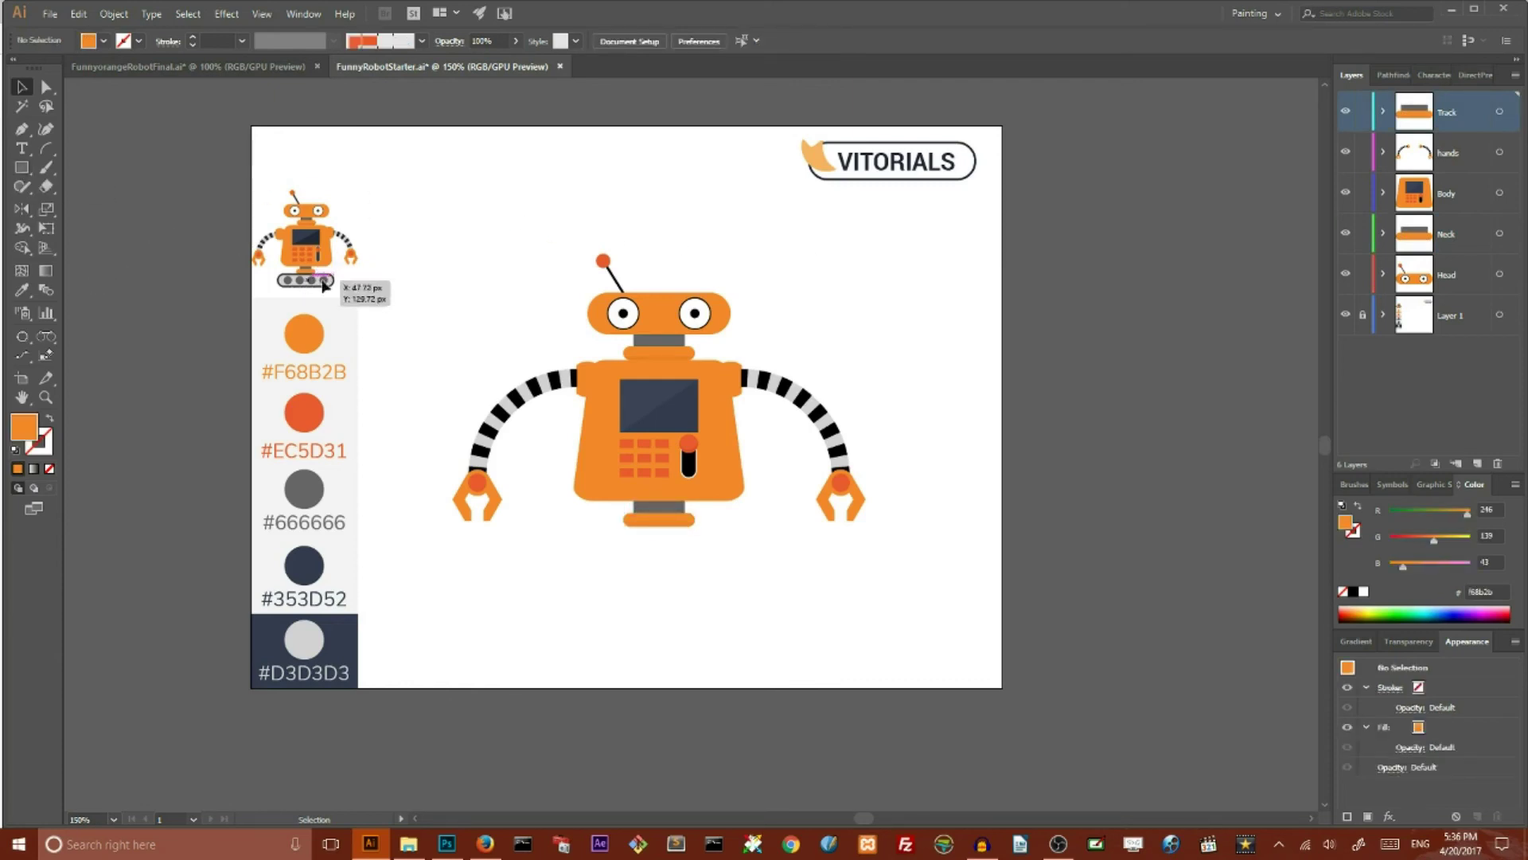
# - Create a rounded rectangle 165 px wide and 36 px high below the robot for the track
pyautogui.click(24, 168)
pyautogui.moveTo(27, 169); pyautogui.dragTo(79, 198)
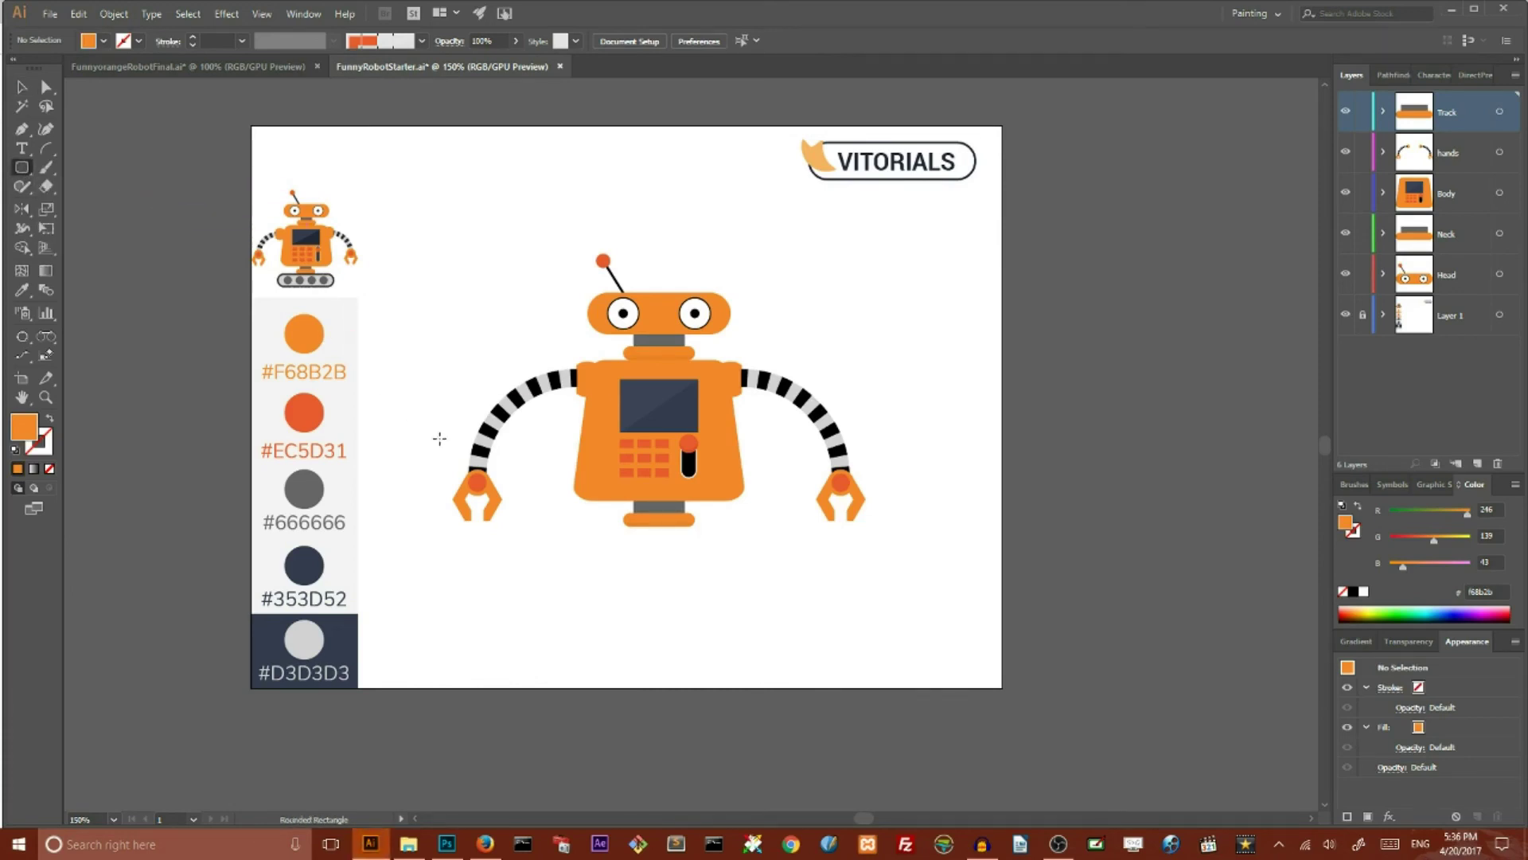
pyautogui.click(590, 561)
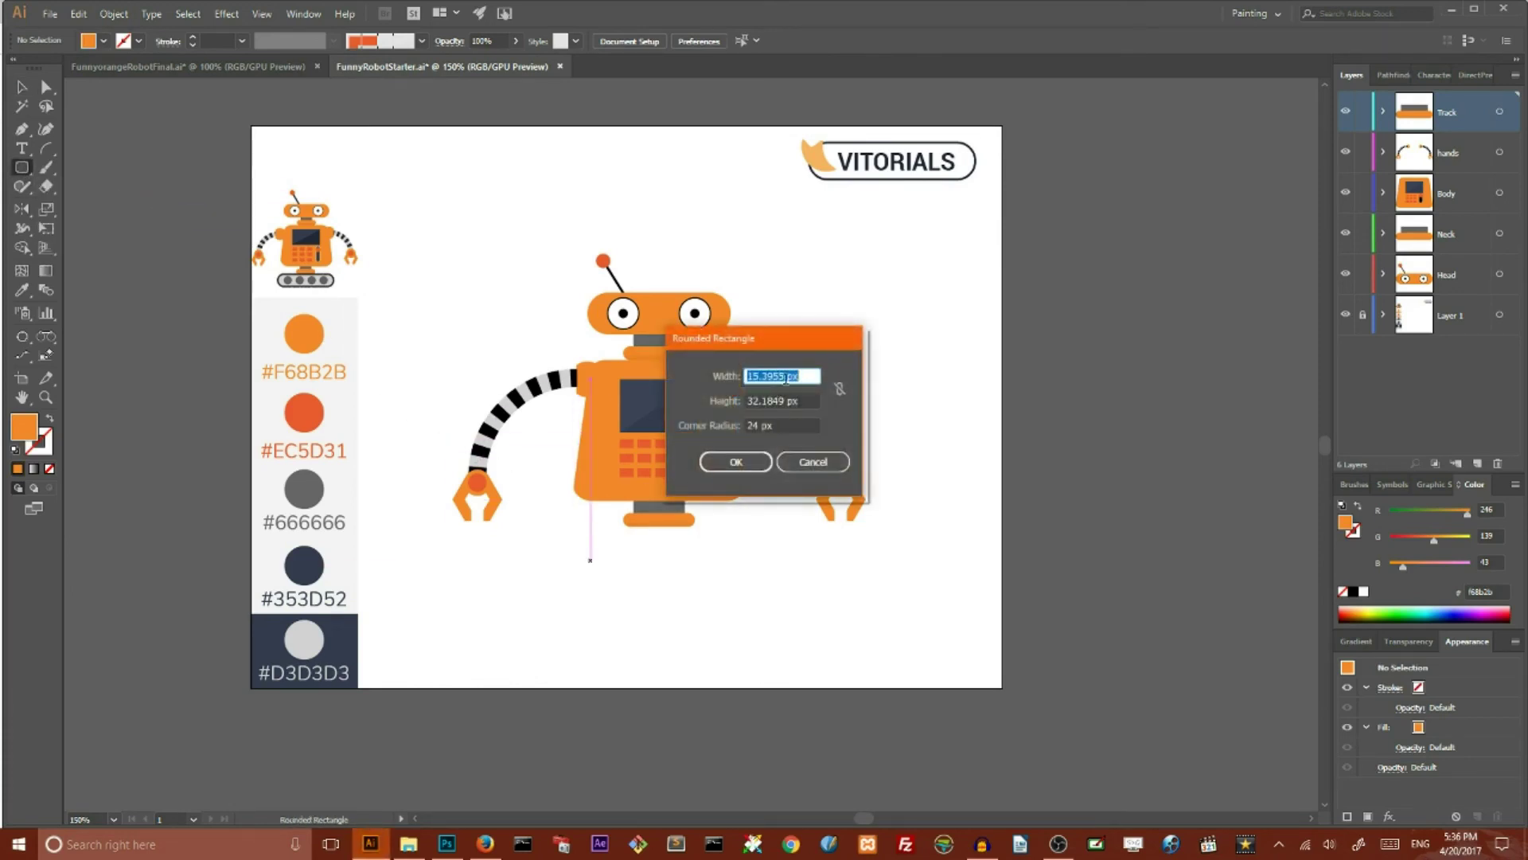
pyautogui.moveTo(785, 375); pyautogui.dragTo(745, 376)
pyautogui.press('BackSpace')
pyautogui.write('1')
pyautogui.moveTo(788, 400); pyautogui.dragTo(748, 404)
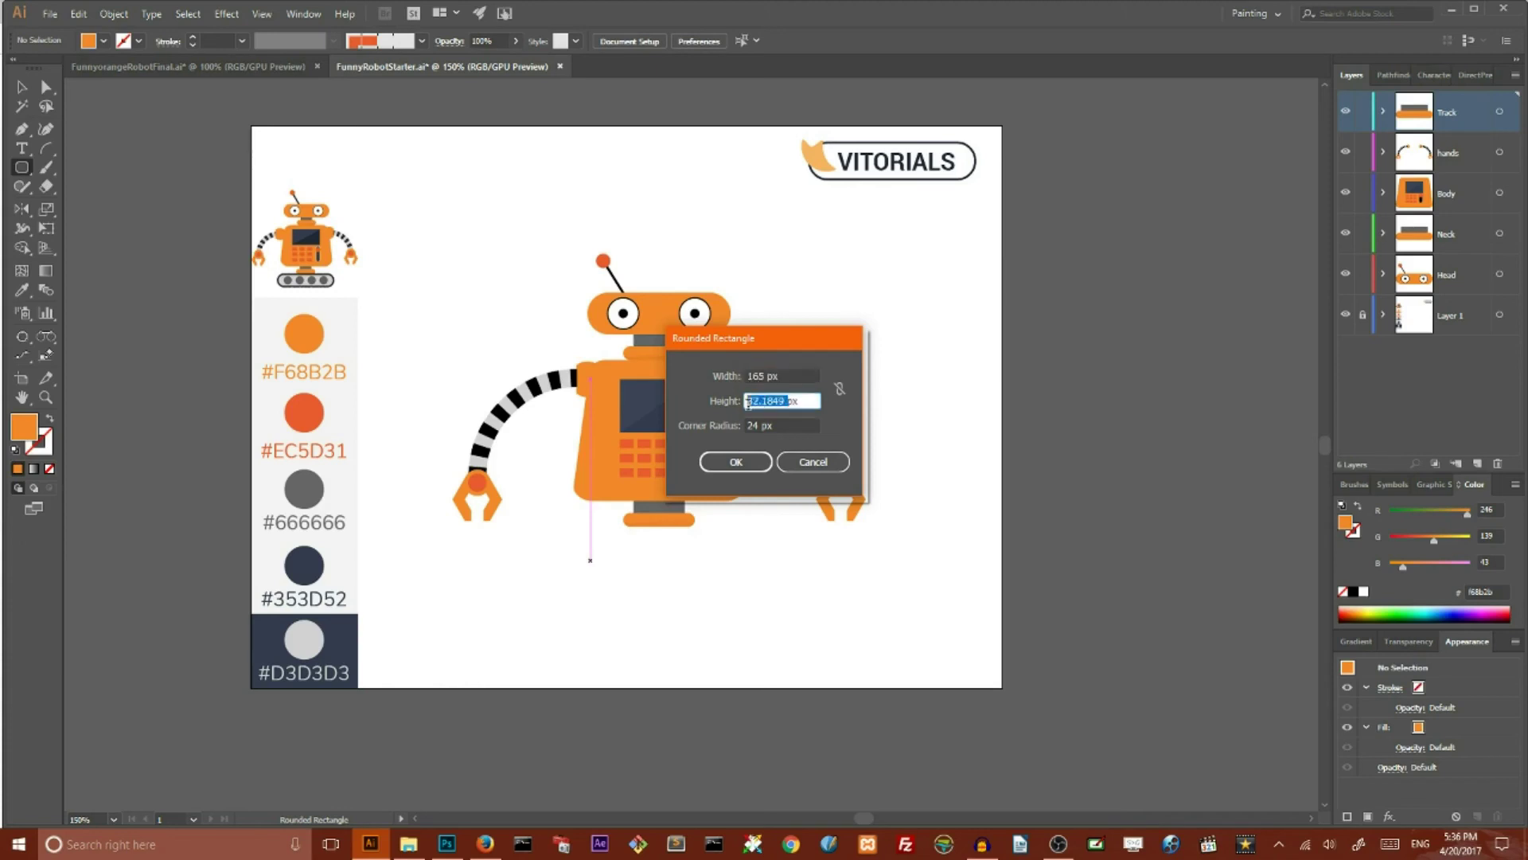
pyautogui.write('36')
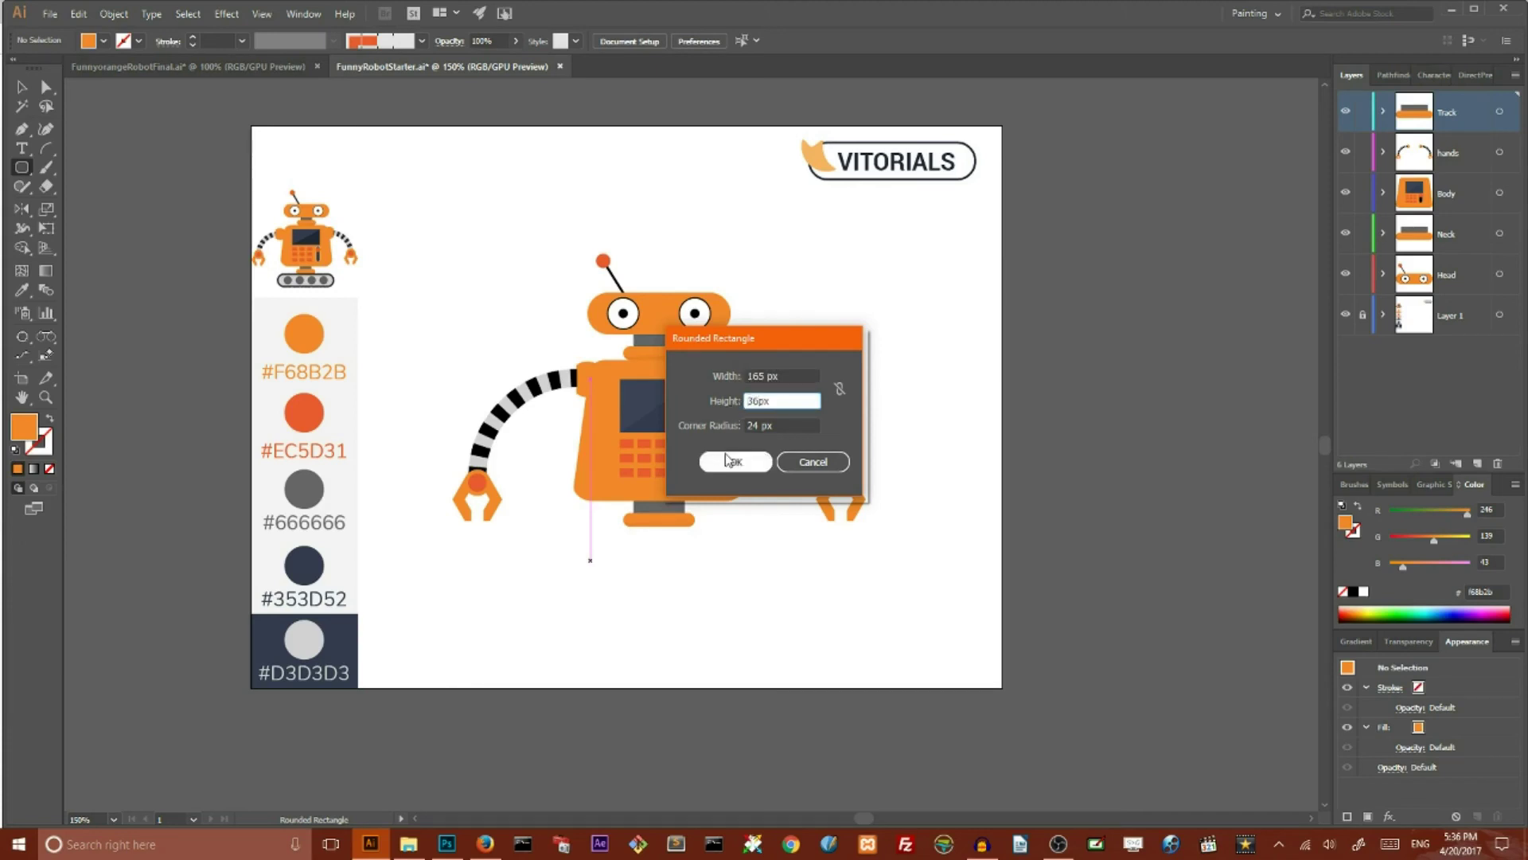
pyautogui.click(735, 461)
# - Centre the track rectangle directly beneath the lower neck piece and fill it with the light grey #D3D3D3 from the palette
pyautogui.click(21, 86)
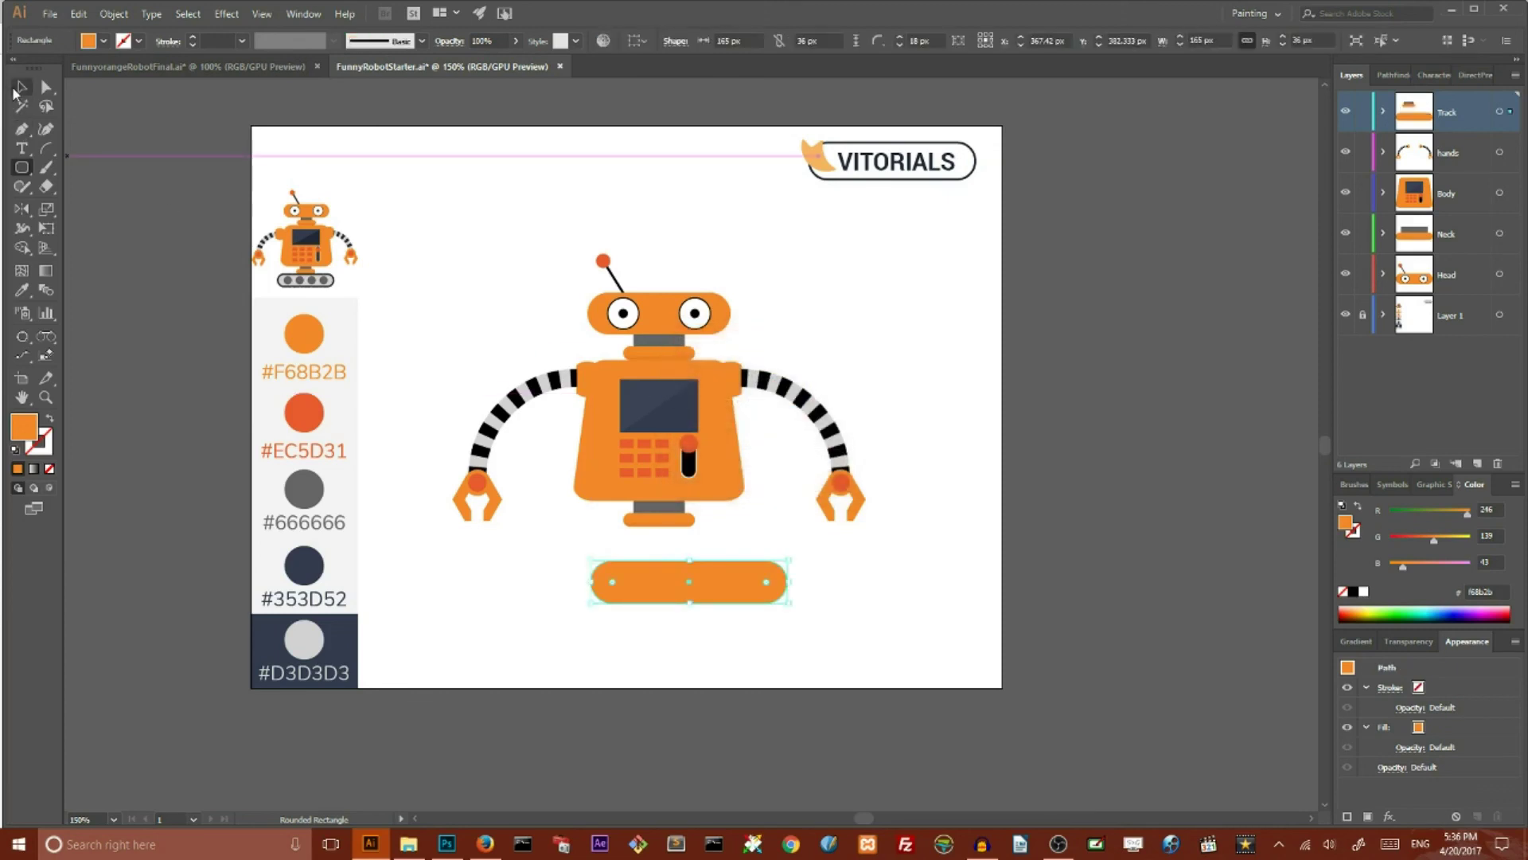
pyautogui.moveTo(700, 580); pyautogui.dragTo(669, 547)
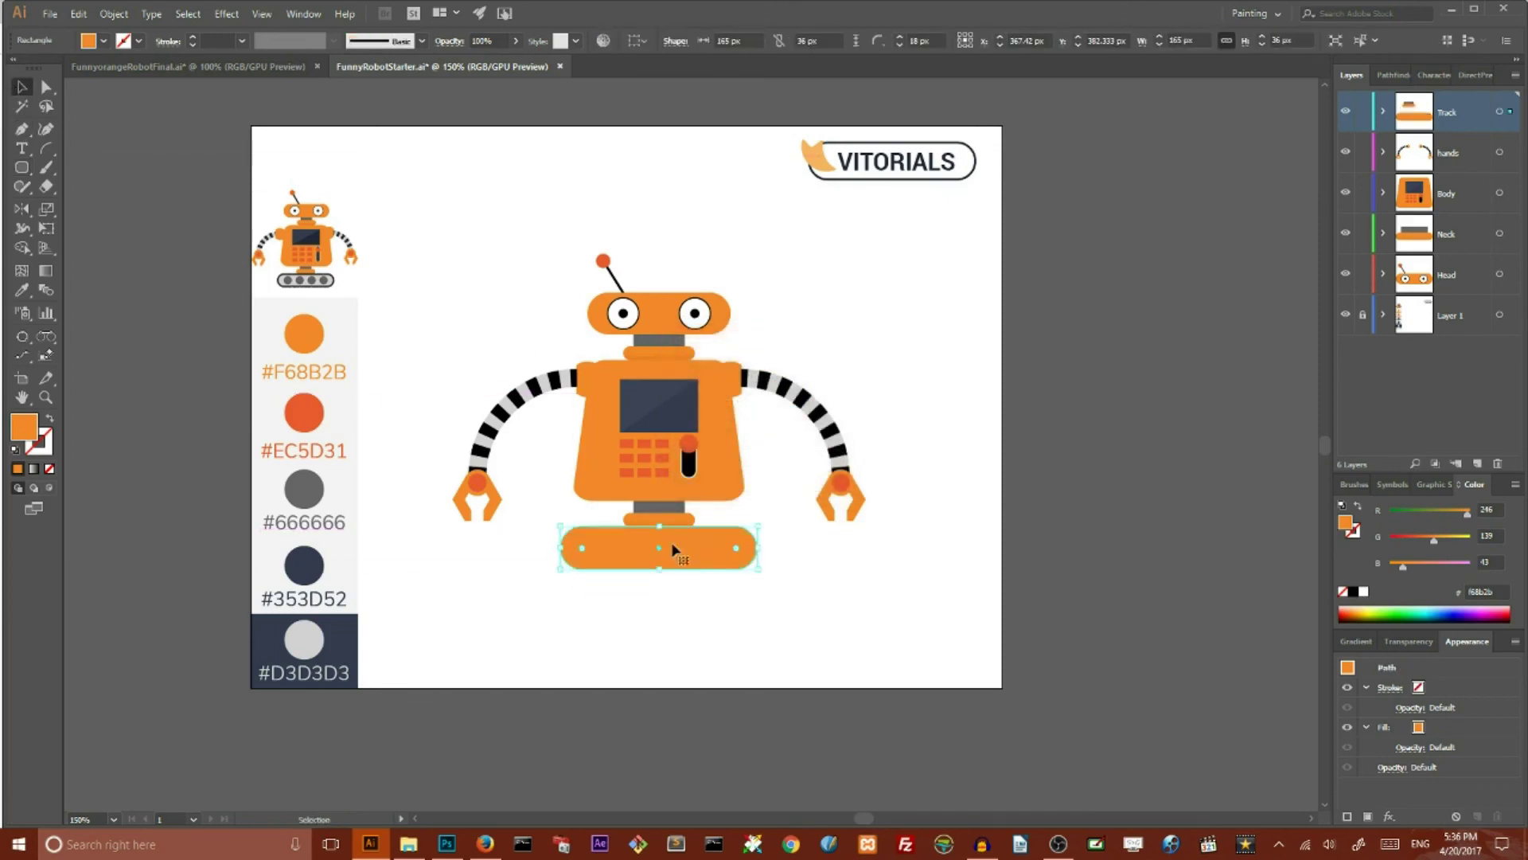
pyautogui.click(21, 290)
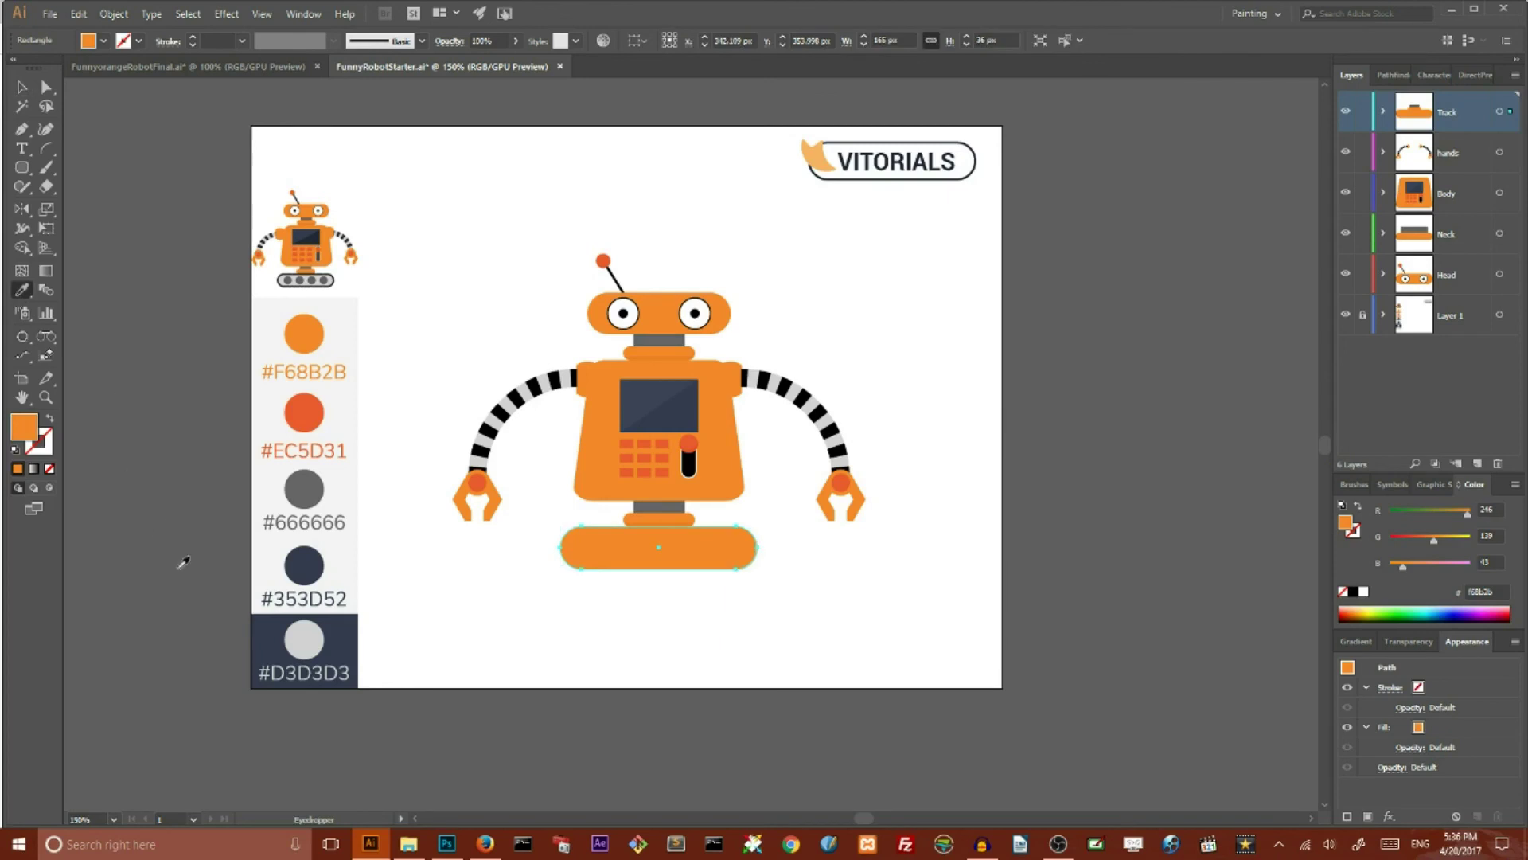
pyautogui.click(315, 633)
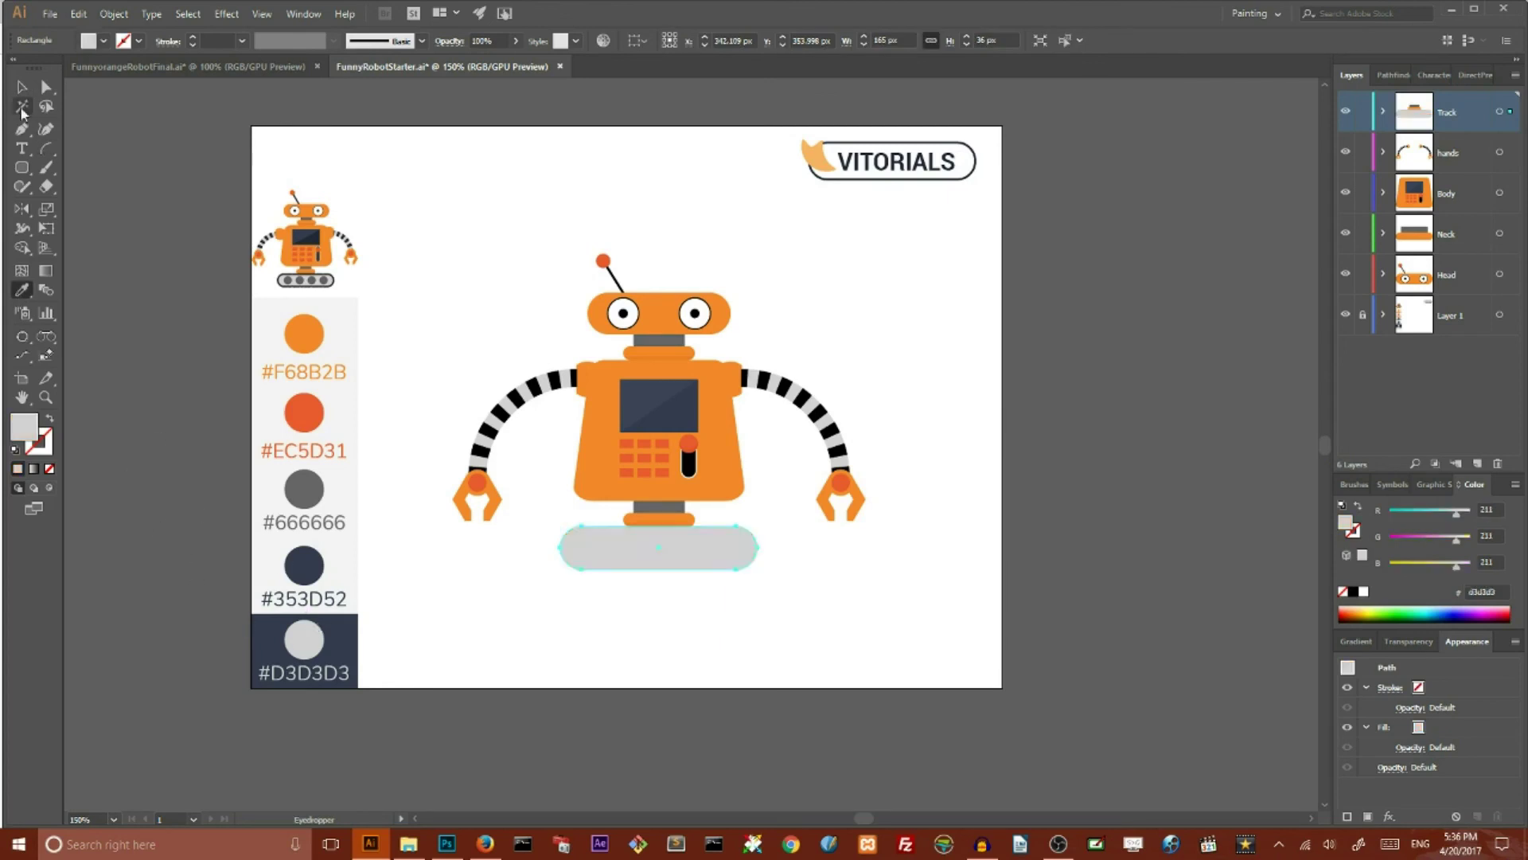
pyautogui.click(21, 87)
pyautogui.click(480, 257)
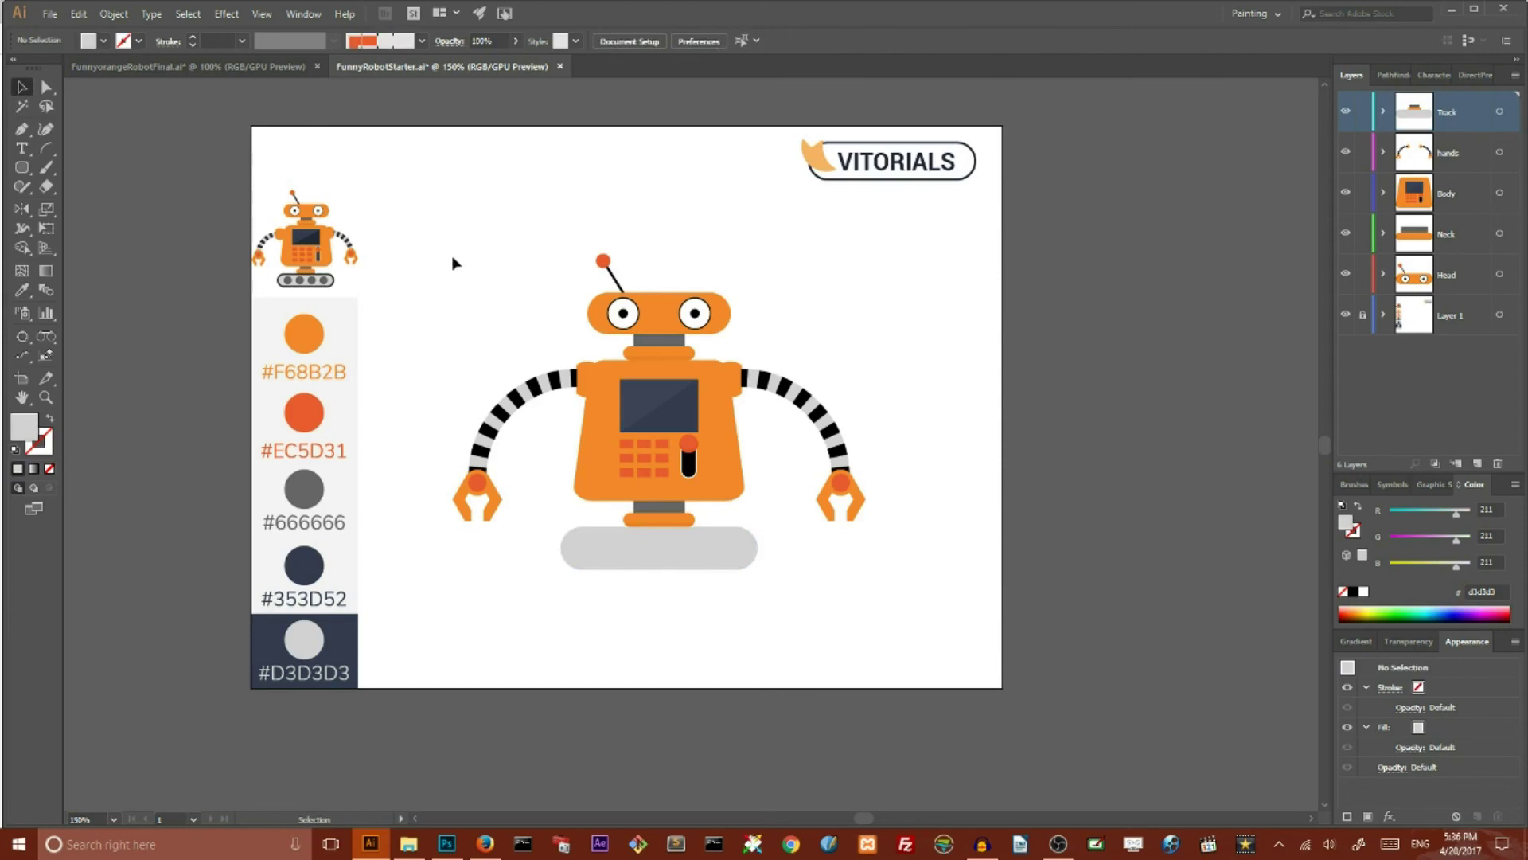
# - Give the track rectangle a black (#000000) stroke with a weight of 2 pt
pyautogui.click(587, 562)
pyautogui.click(22, 469)
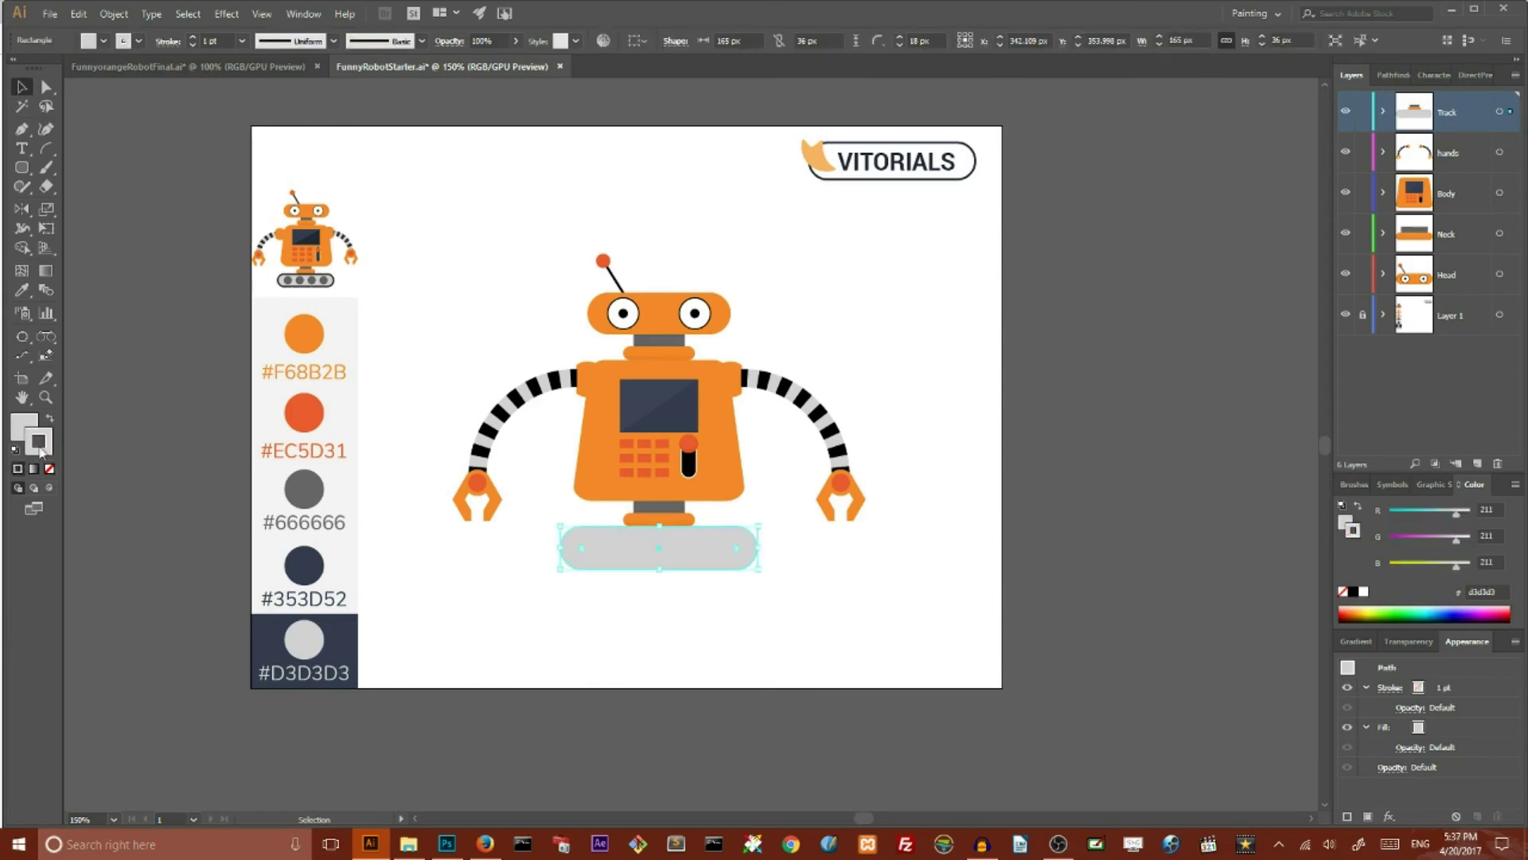
pyautogui.doubleClick(38, 445)
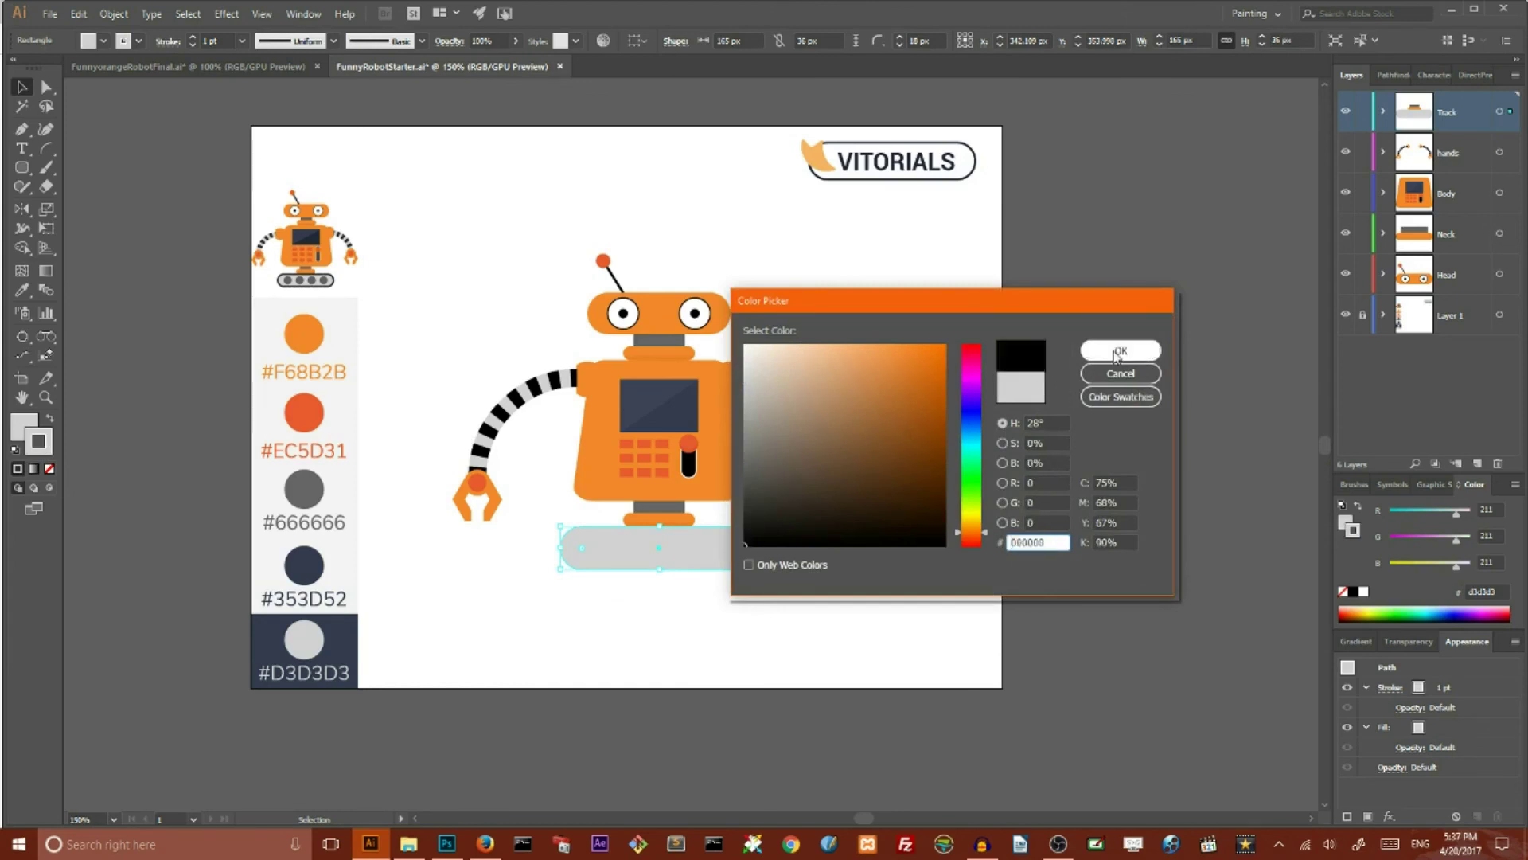
pyautogui.click(1121, 350)
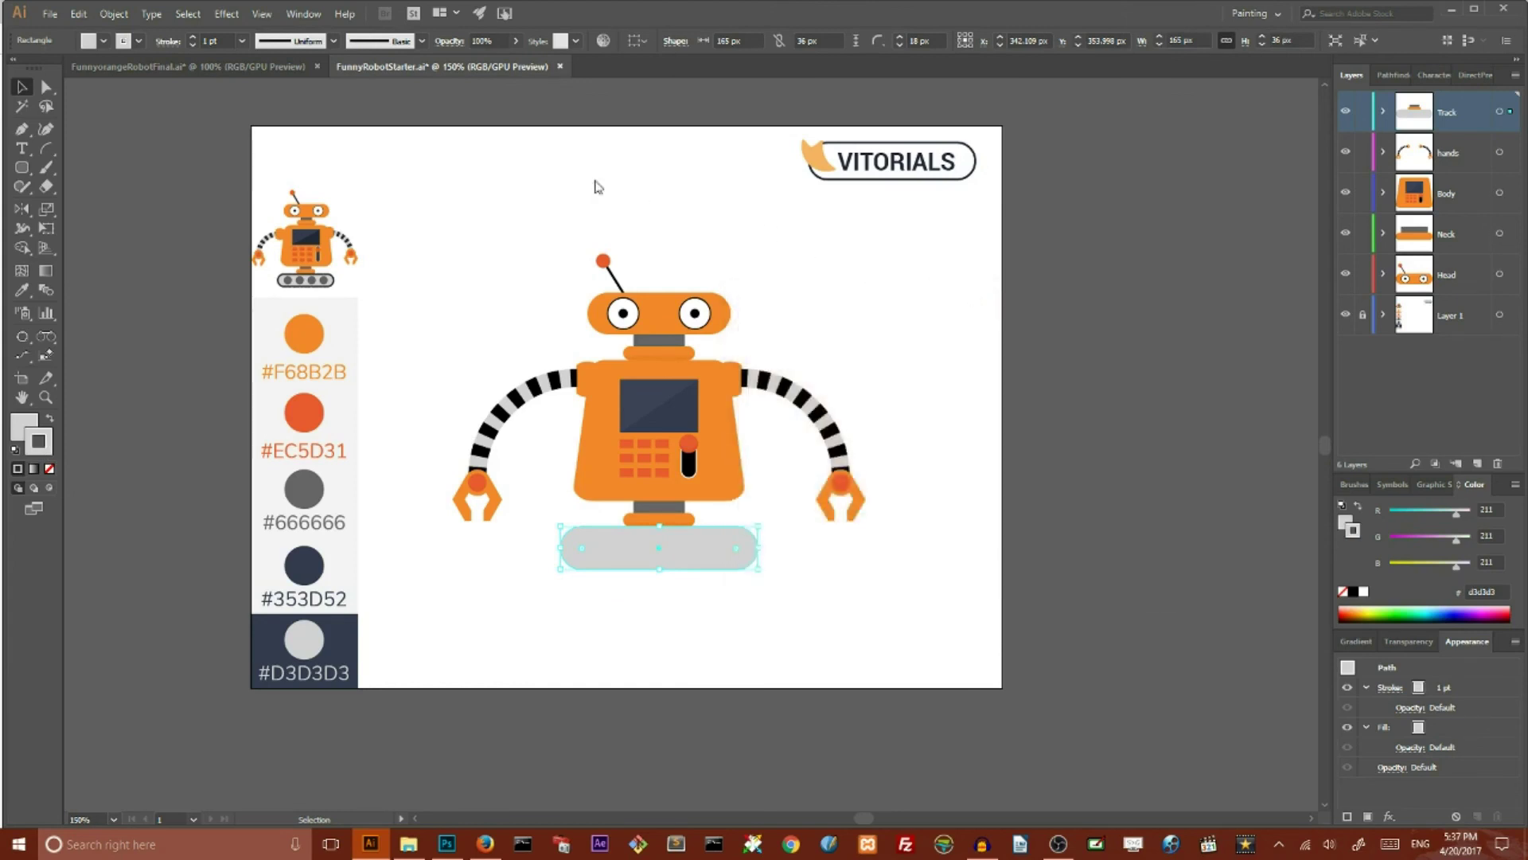
pyautogui.click(192, 37)
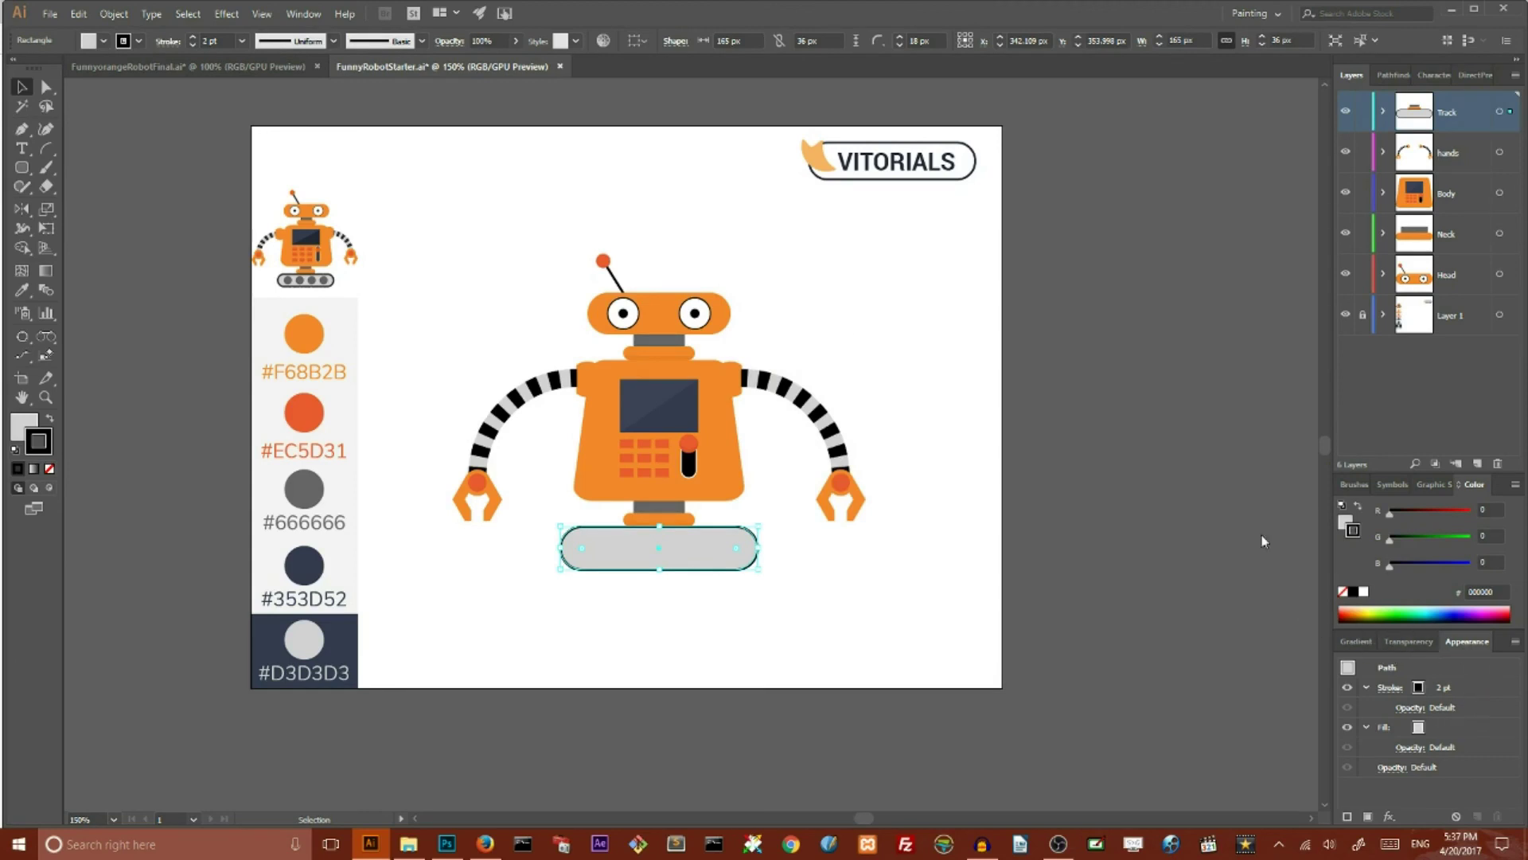
# - Add a second stroke to the track rectangle's appearance and set its weight to 3 pt
pyautogui.click(303, 14)
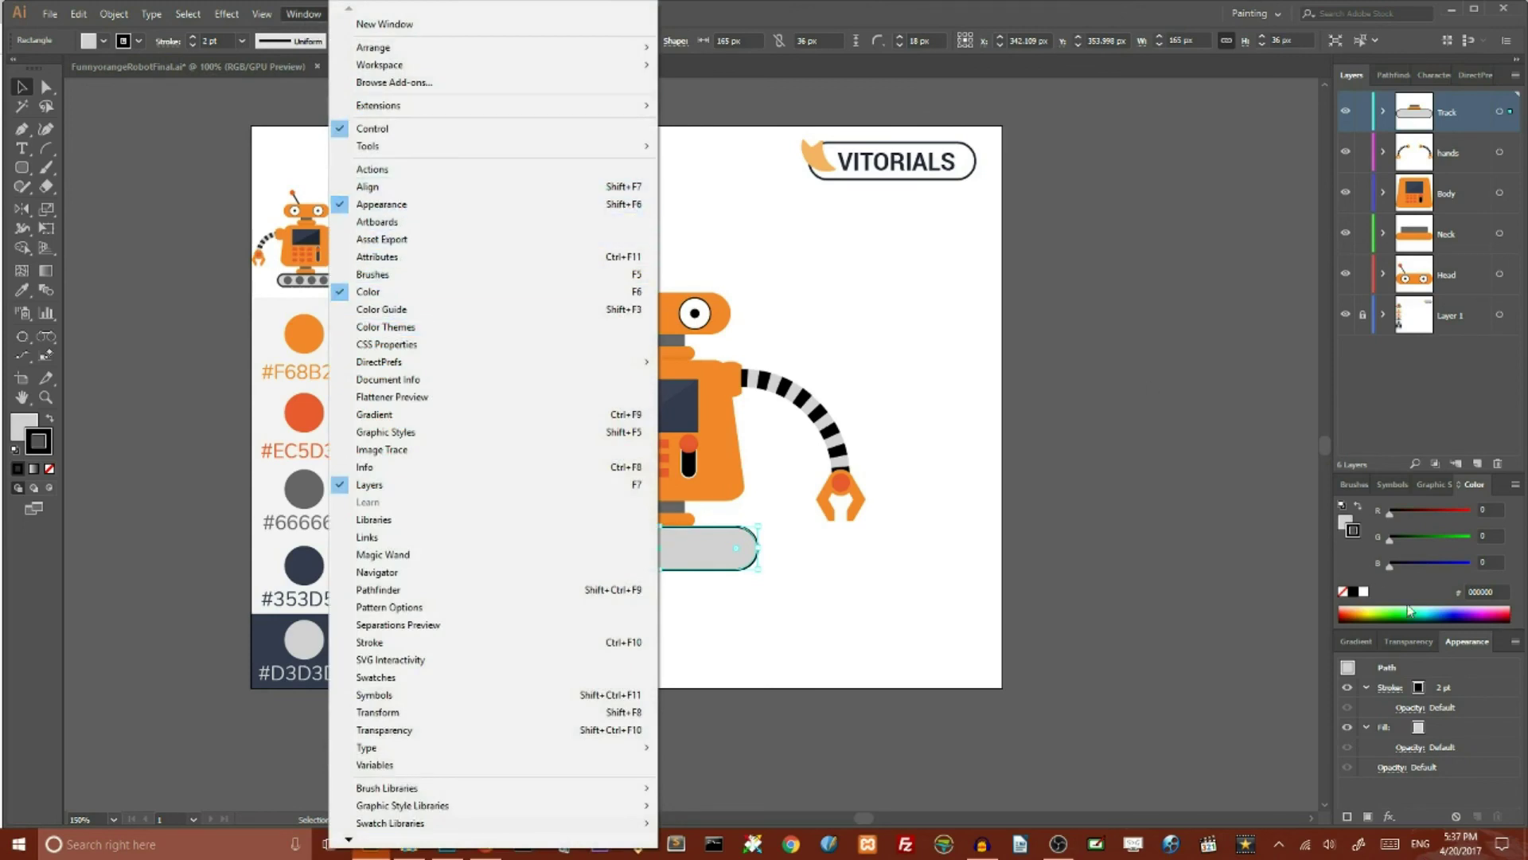
pyautogui.click(1487, 768)
pyautogui.click(1487, 767)
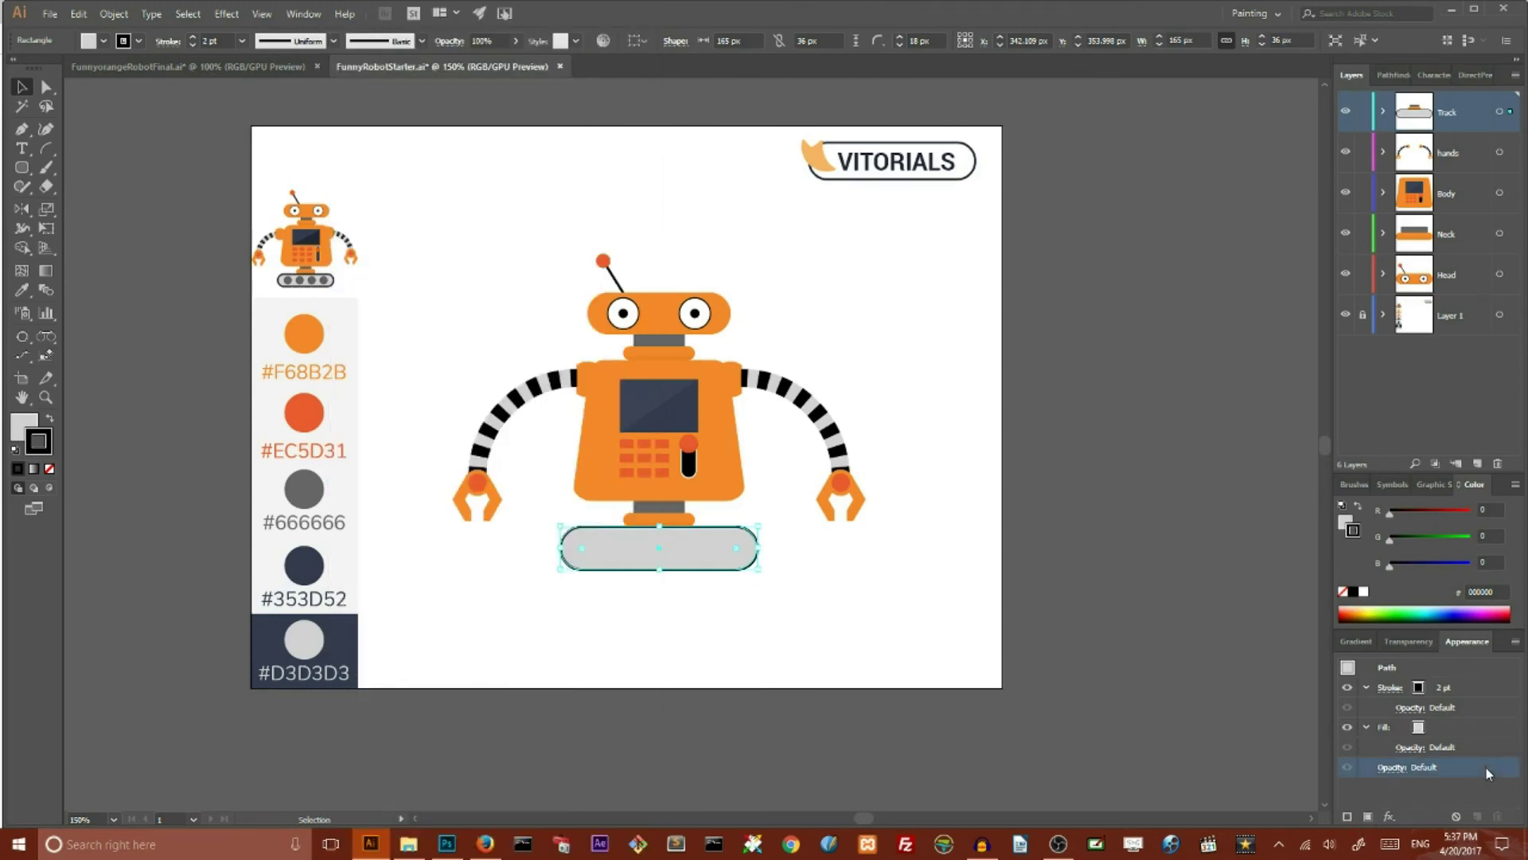
pyautogui.click(1348, 817)
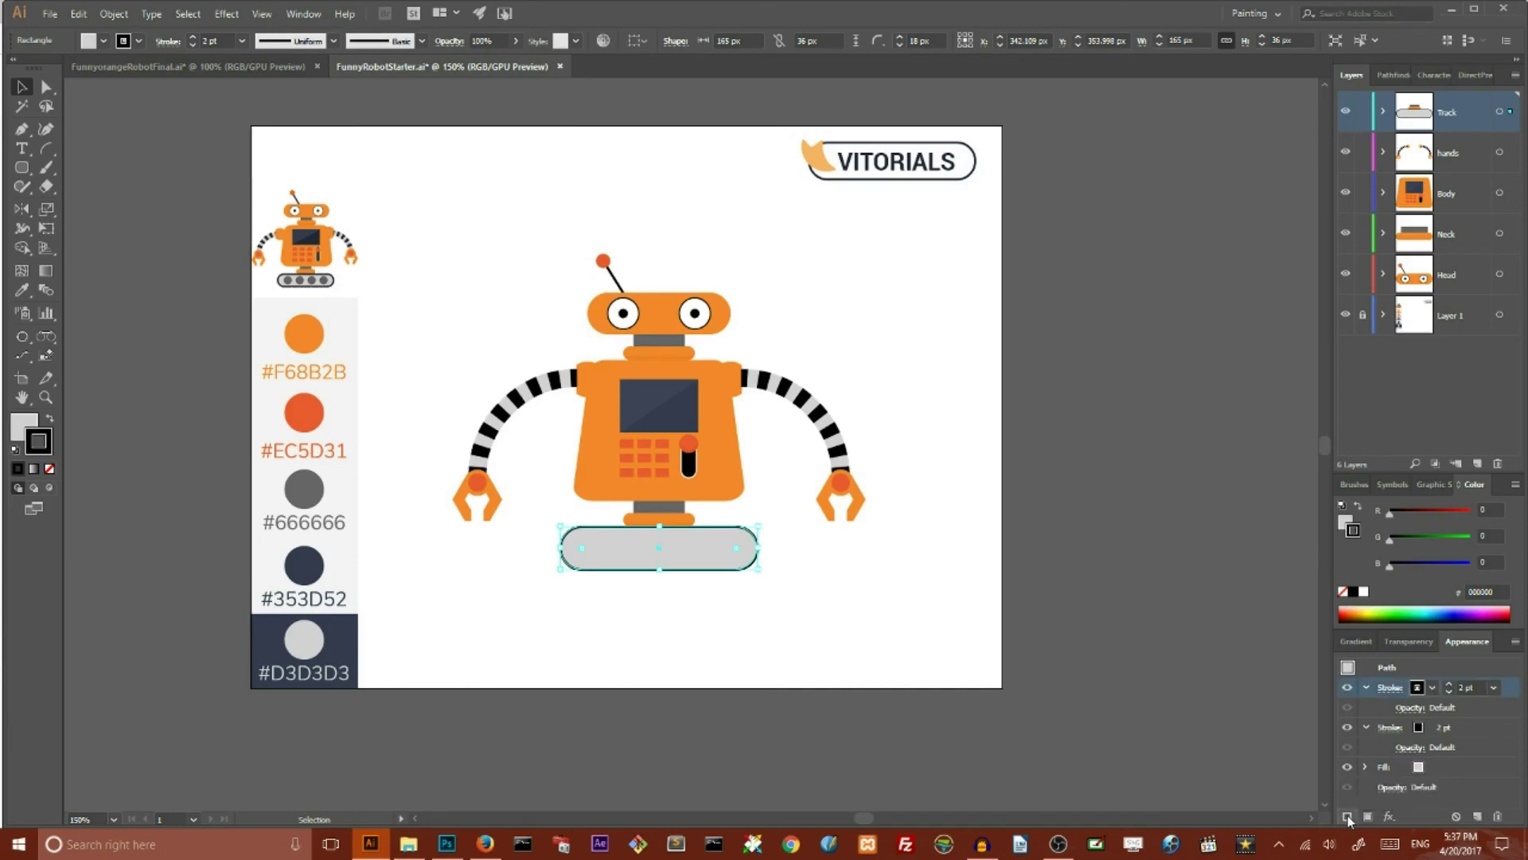
pyautogui.click(1451, 686)
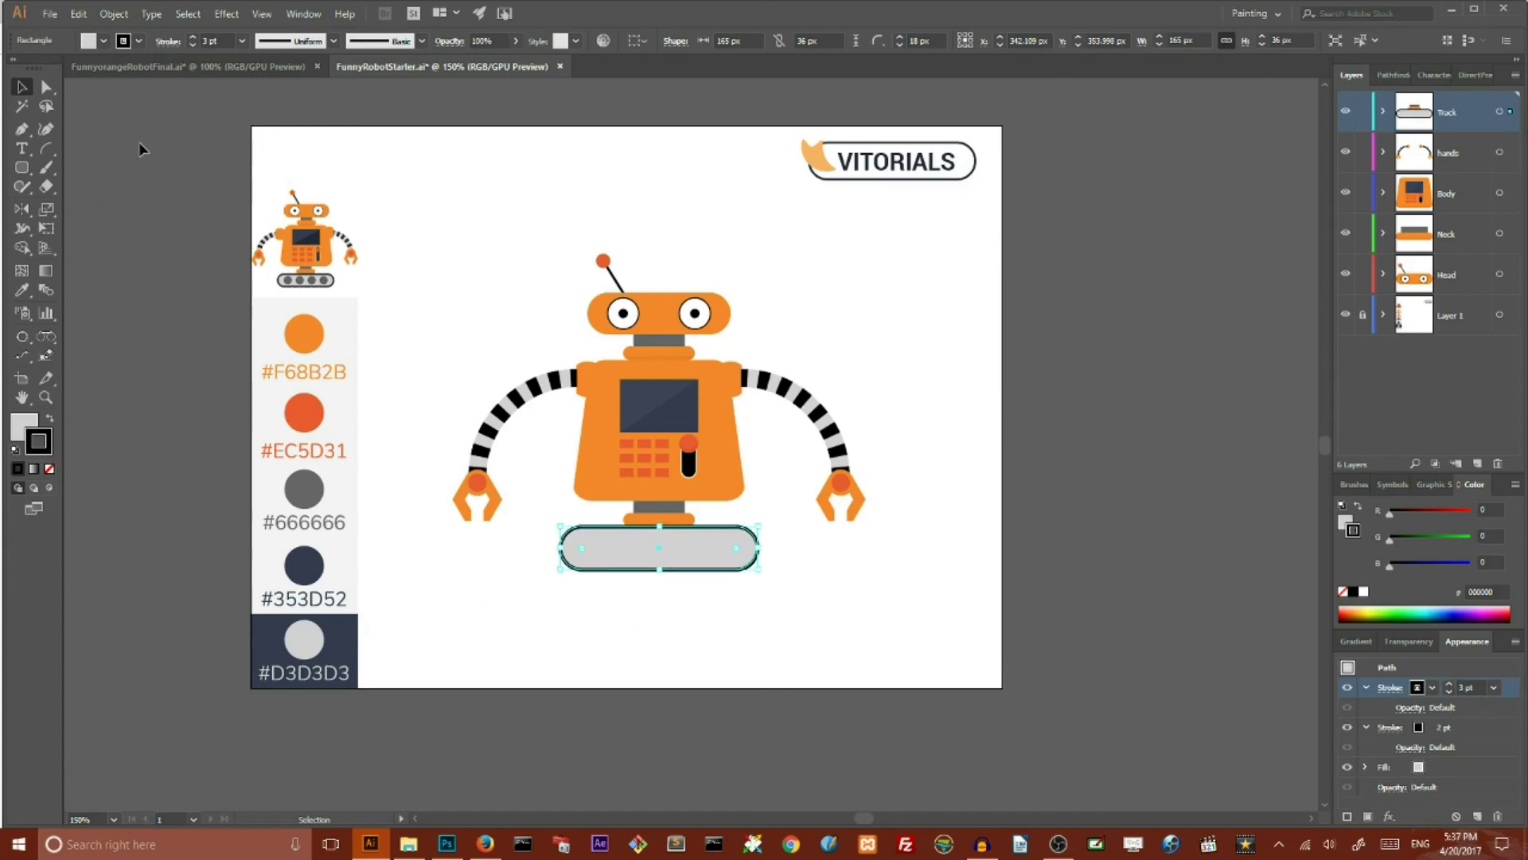
# - Make the track's 3 pt stroke a dashed line with 9 pt dashes and 3 pt gaps, aligned to the outside
pyautogui.click(167, 41)
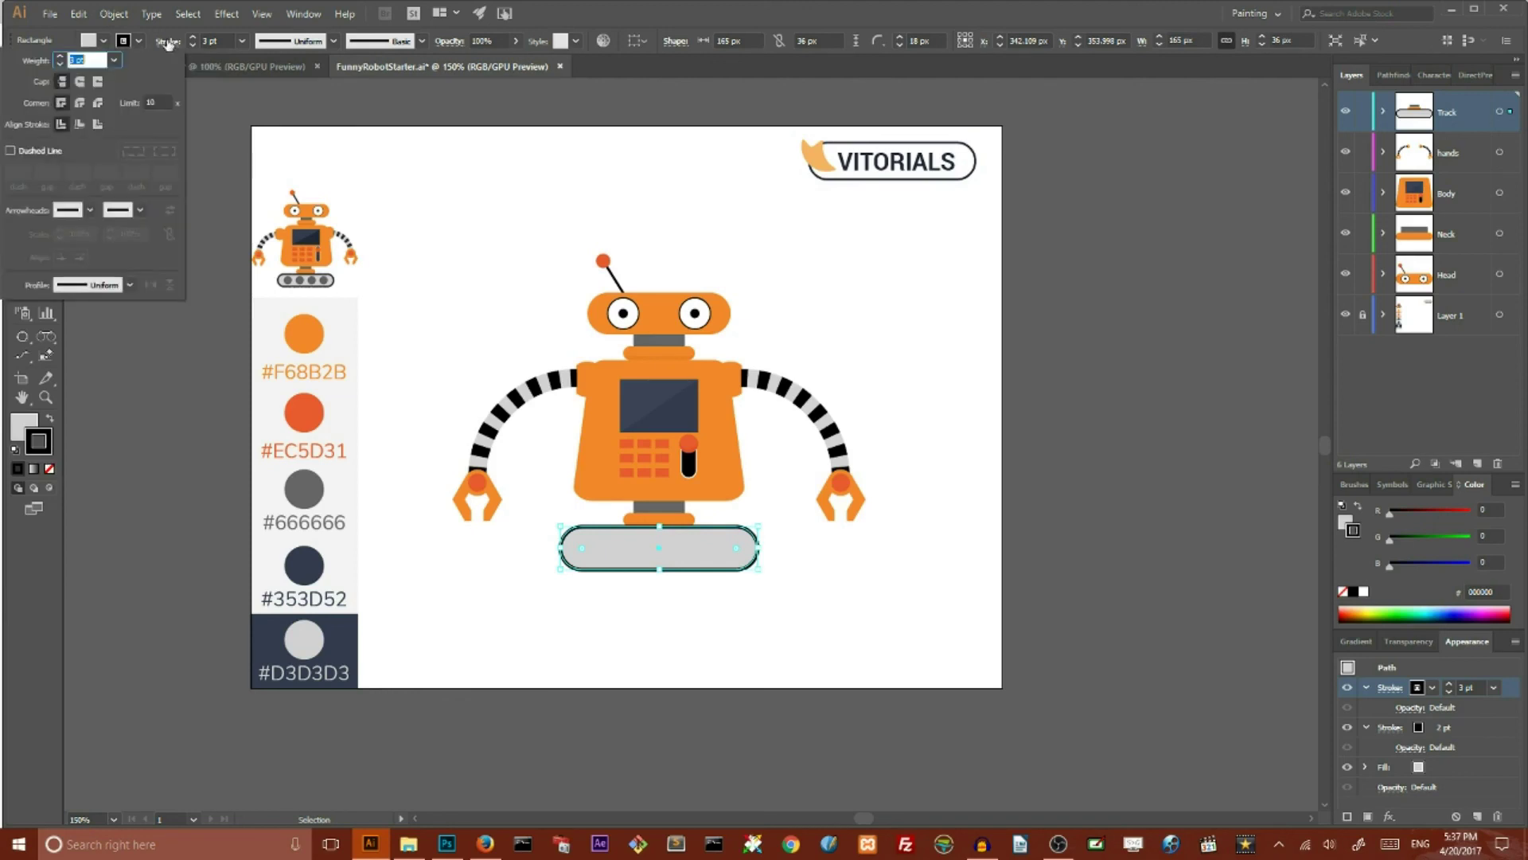
pyautogui.click(11, 151)
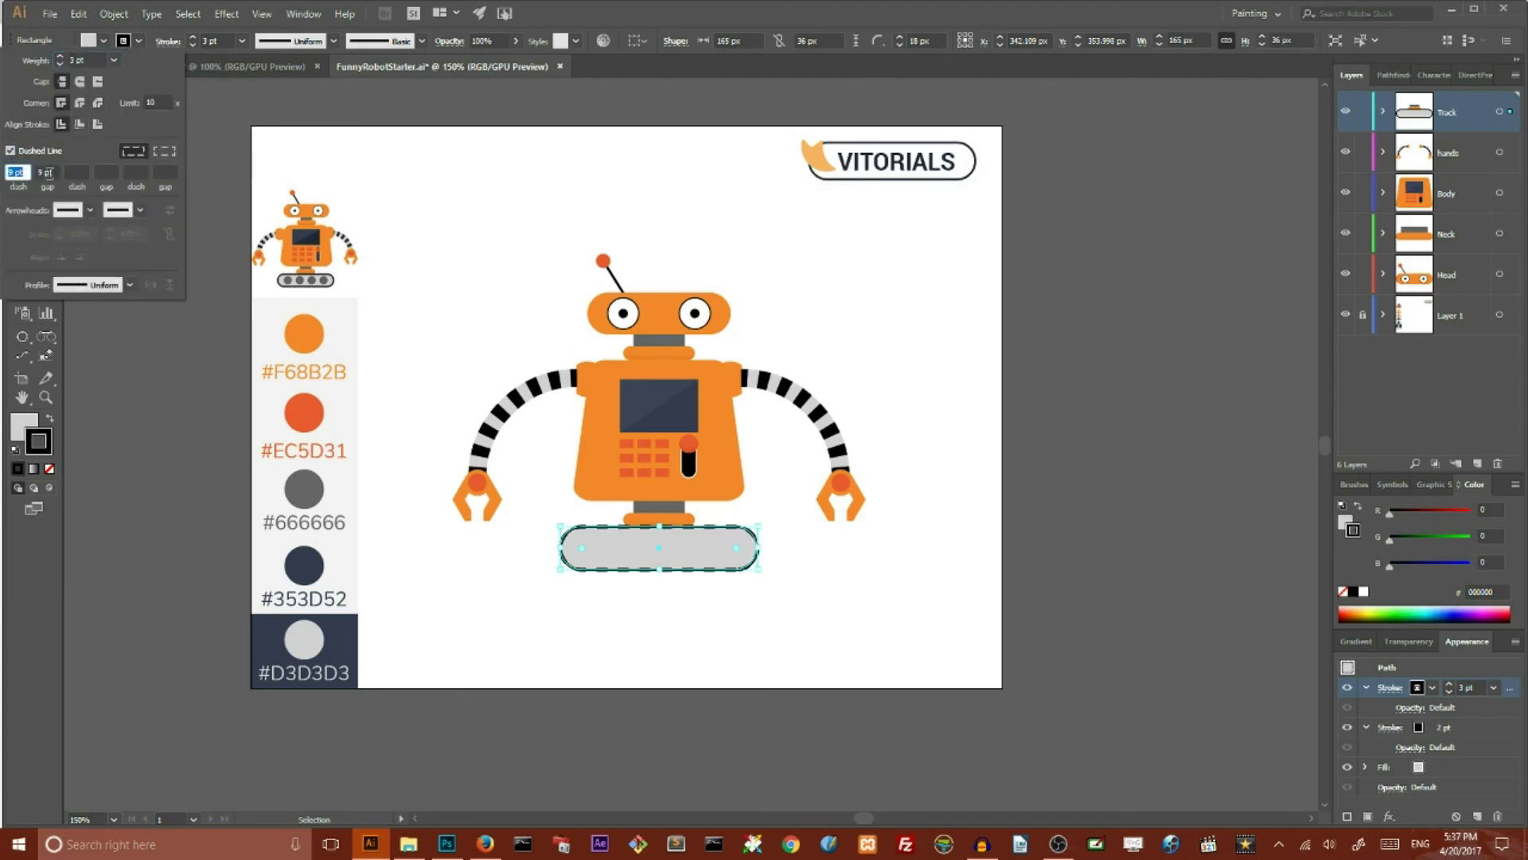
pyautogui.click(46, 172)
pyautogui.press('Down')
pyautogui.press('Down')
pyautogui.press('Down')
pyautogui.press('Down')
pyautogui.press('Down')
pyautogui.press('Down')
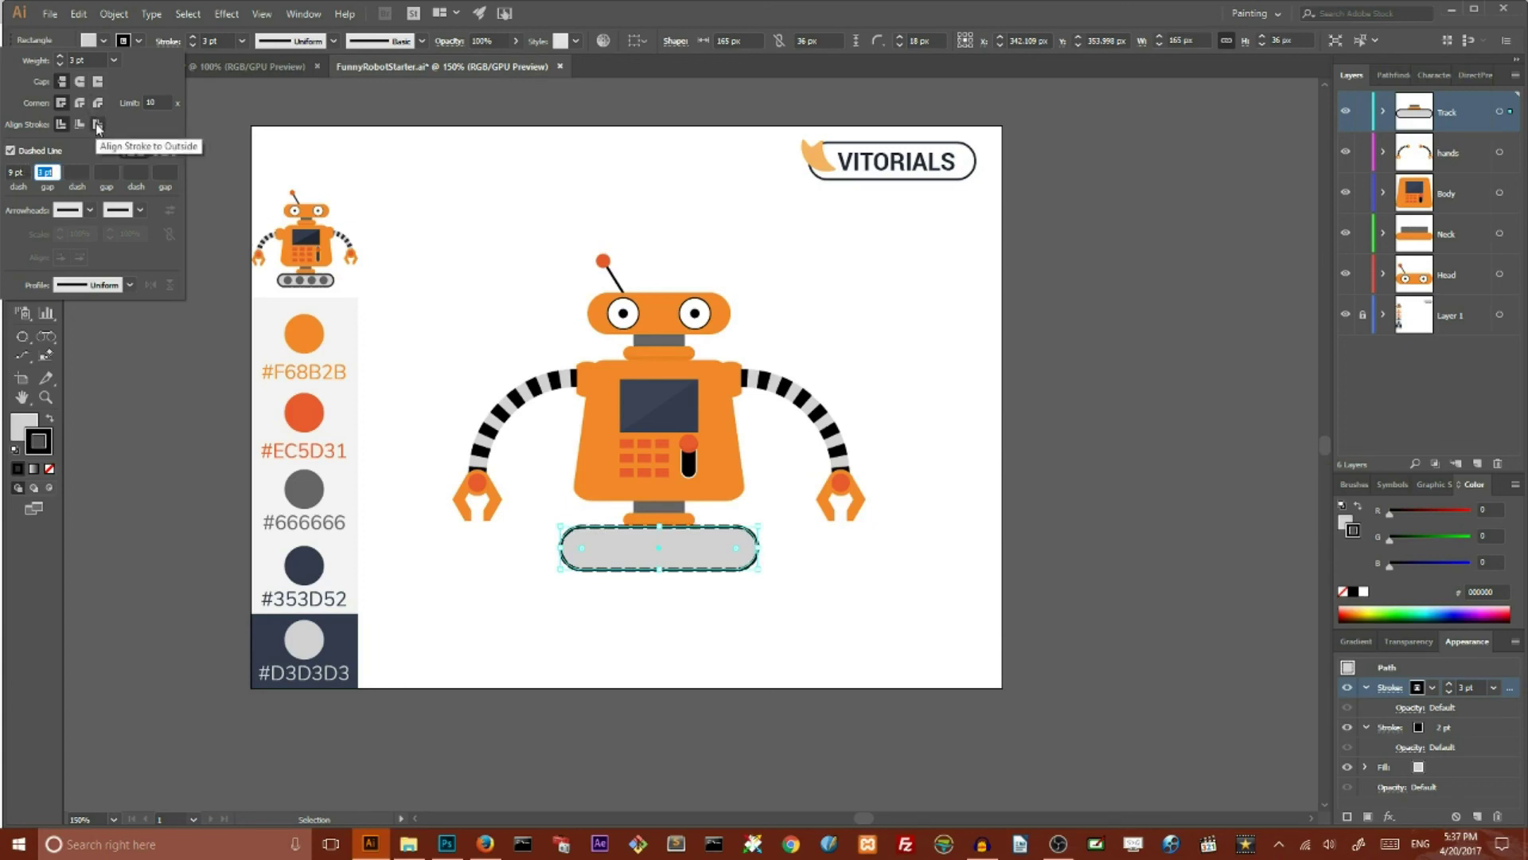
pyautogui.click(98, 125)
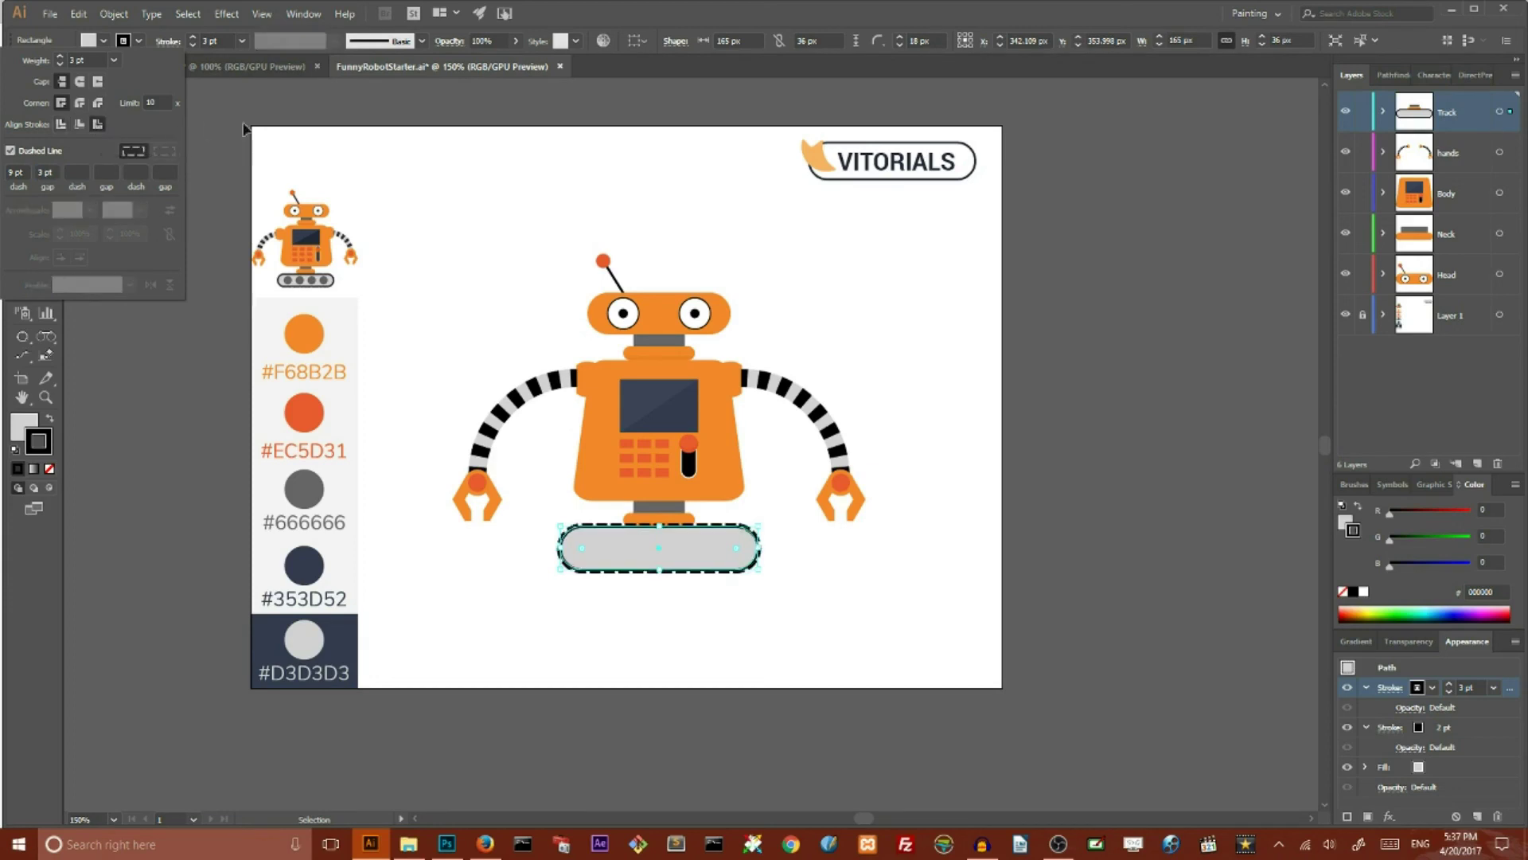
pyautogui.click(521, 191)
pyautogui.click(524, 191)
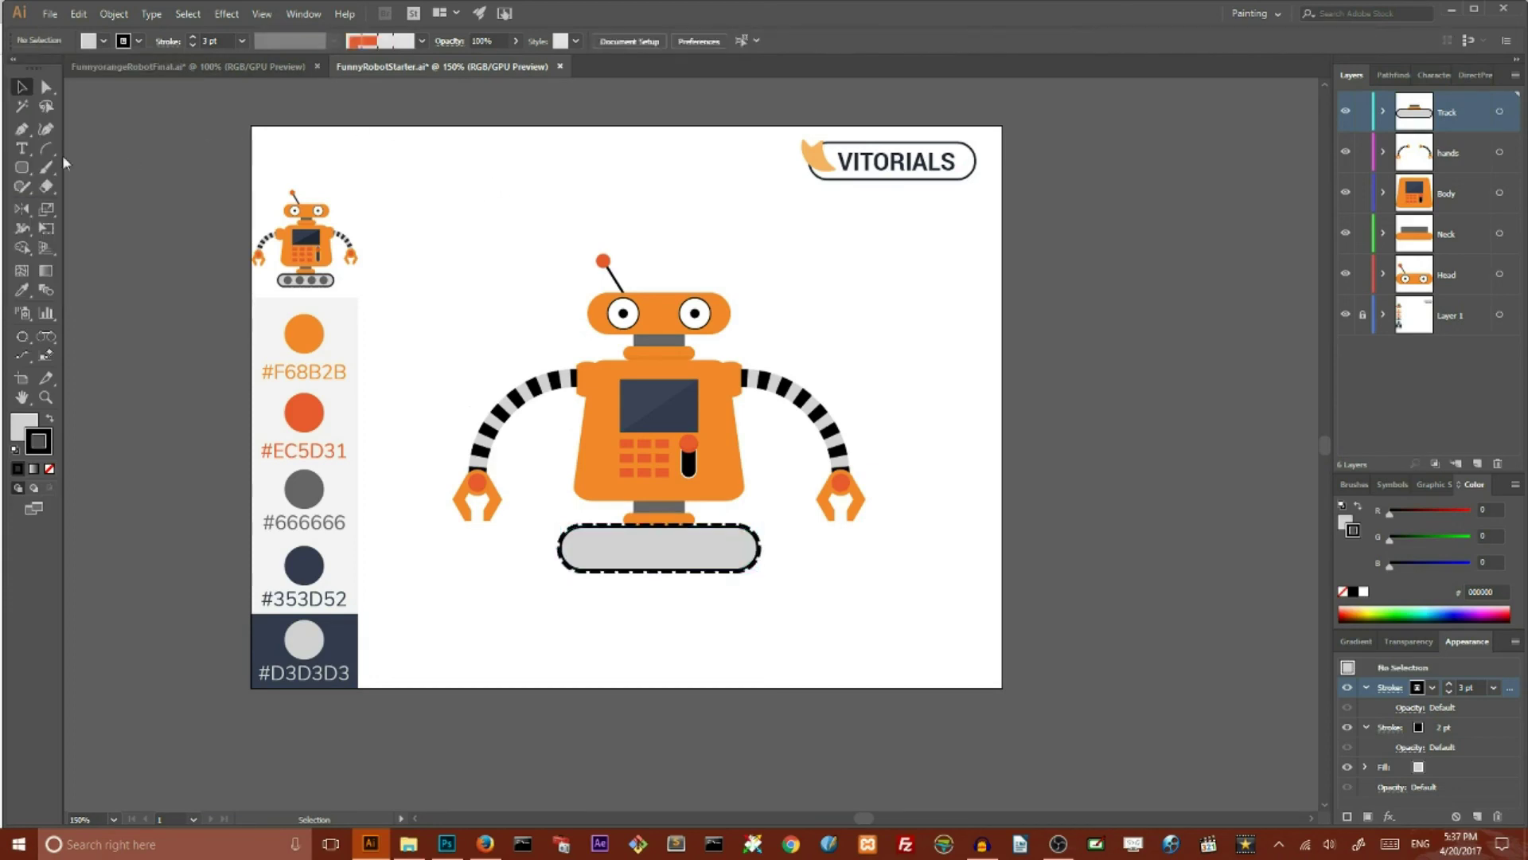
# - Draw a wheel circle about 25 px across inside the left end of the track
pyautogui.moveTo(23, 168); pyautogui.dragTo(77, 208)
pyautogui.moveTo(603, 548)
pyautogui.mouseDown()
pyautogui.moveTo(590, 557)
pyautogui.moveTo(606, 560)
pyautogui.mouseUp()
pyautogui.click(26, 87)
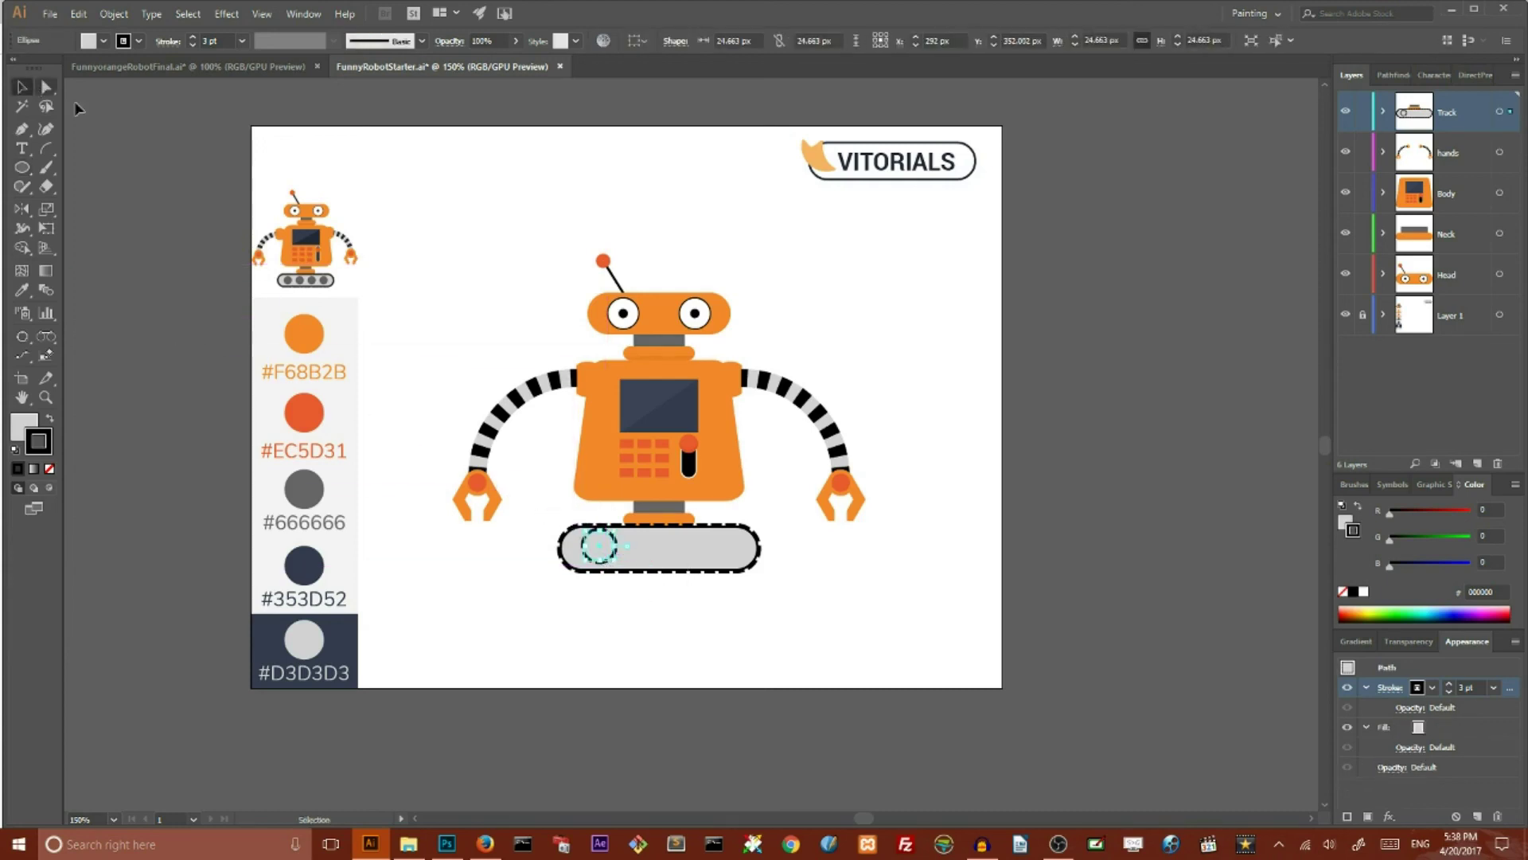
# - Nudge the wheel circle slightly down inside the track and give it the palette's grey #666666 fill without a stroke
pyautogui.press('Down')
pyautogui.click(22, 290)
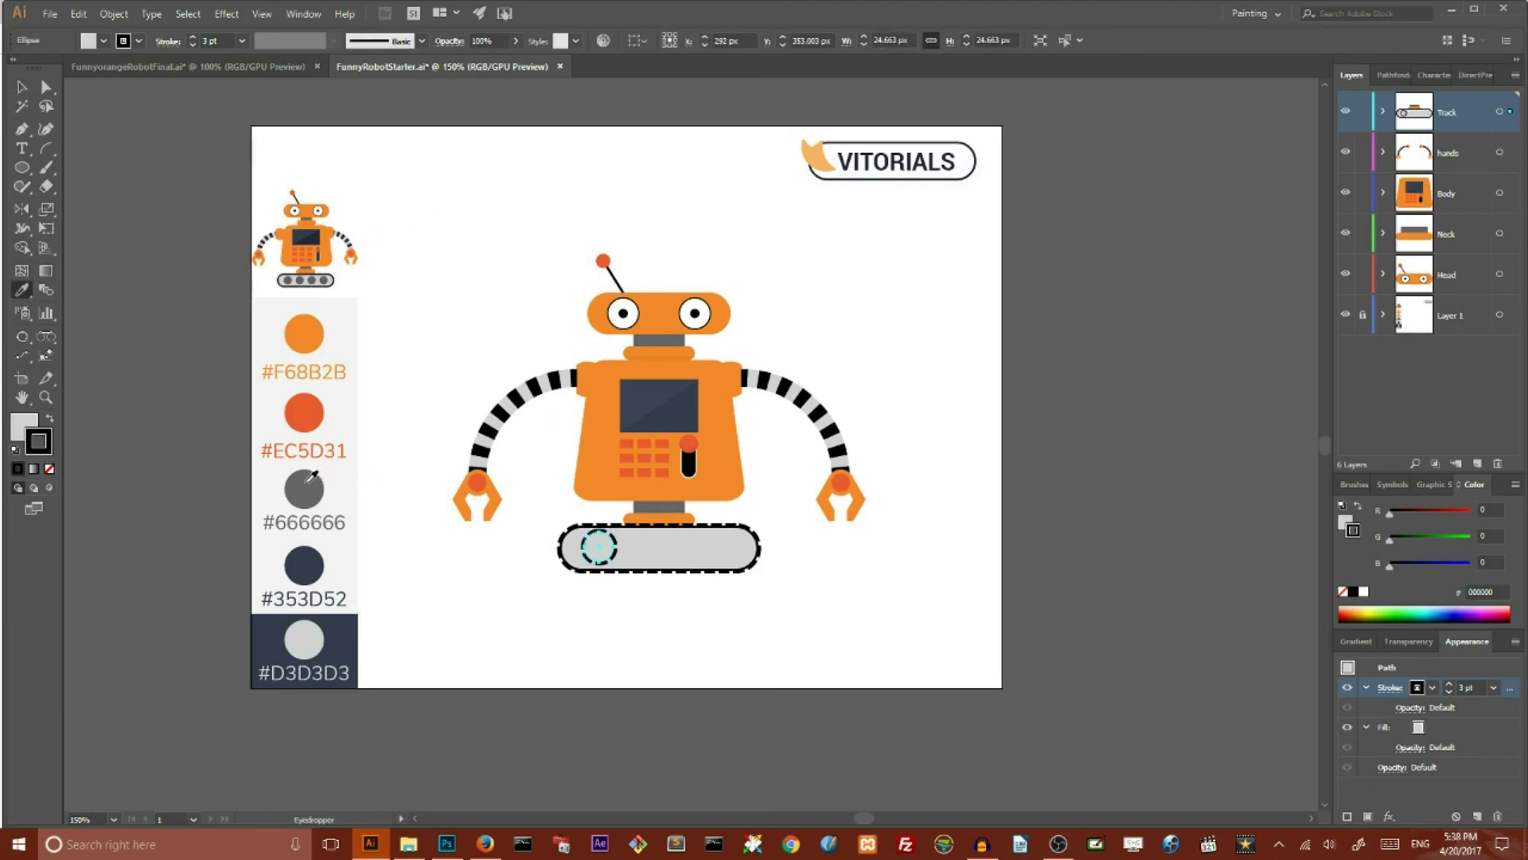
pyautogui.click(308, 481)
pyautogui.click(23, 86)
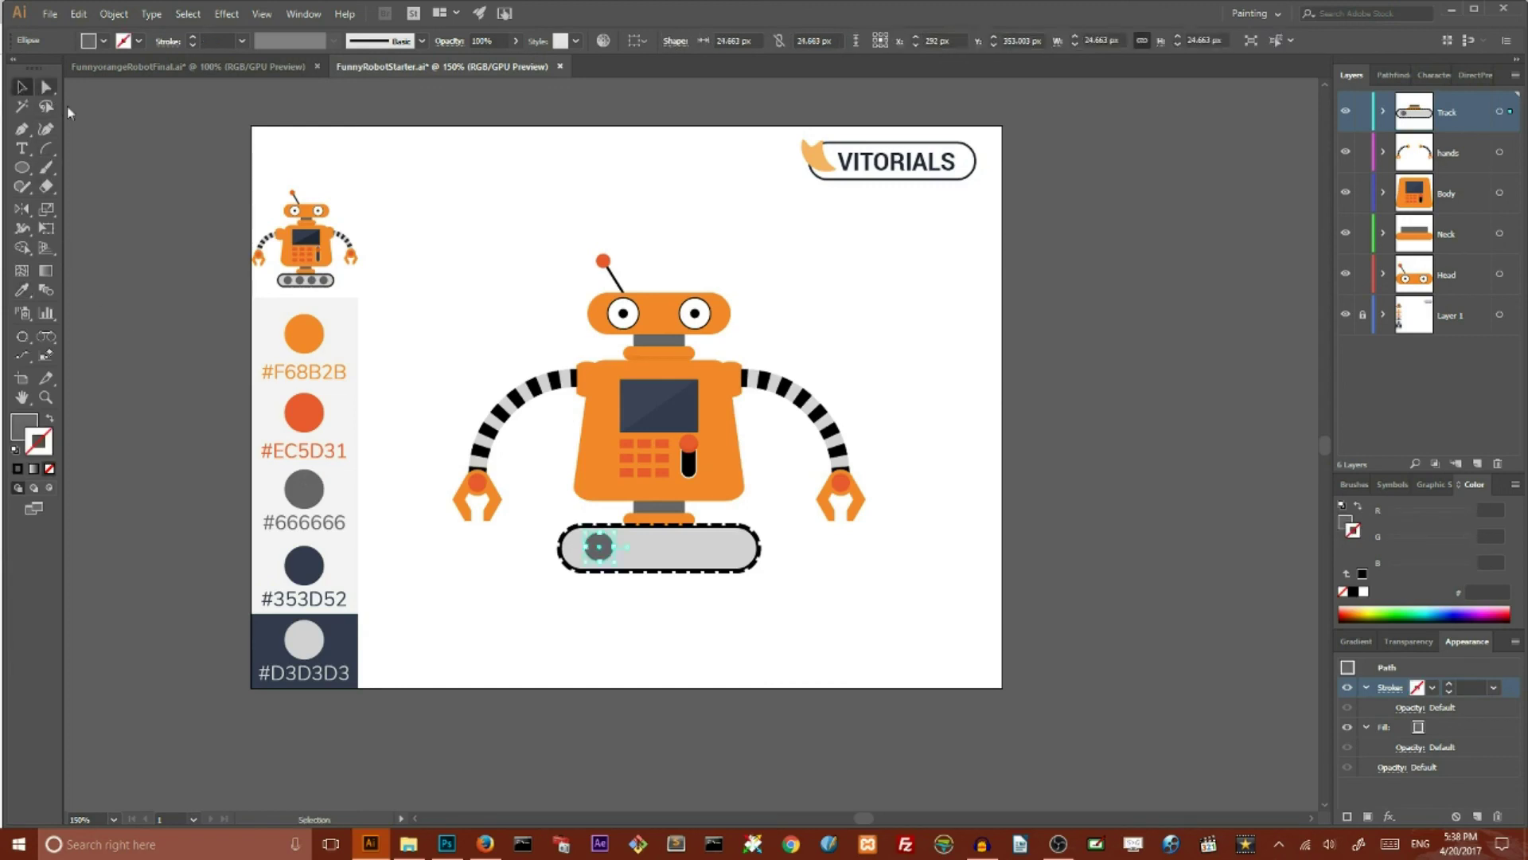
# - Copy the wheel about 33 px to the right and repeat the copy twice for a row of four wheels
pyautogui.moveTo(615, 550); pyautogui.dragTo(649, 553)
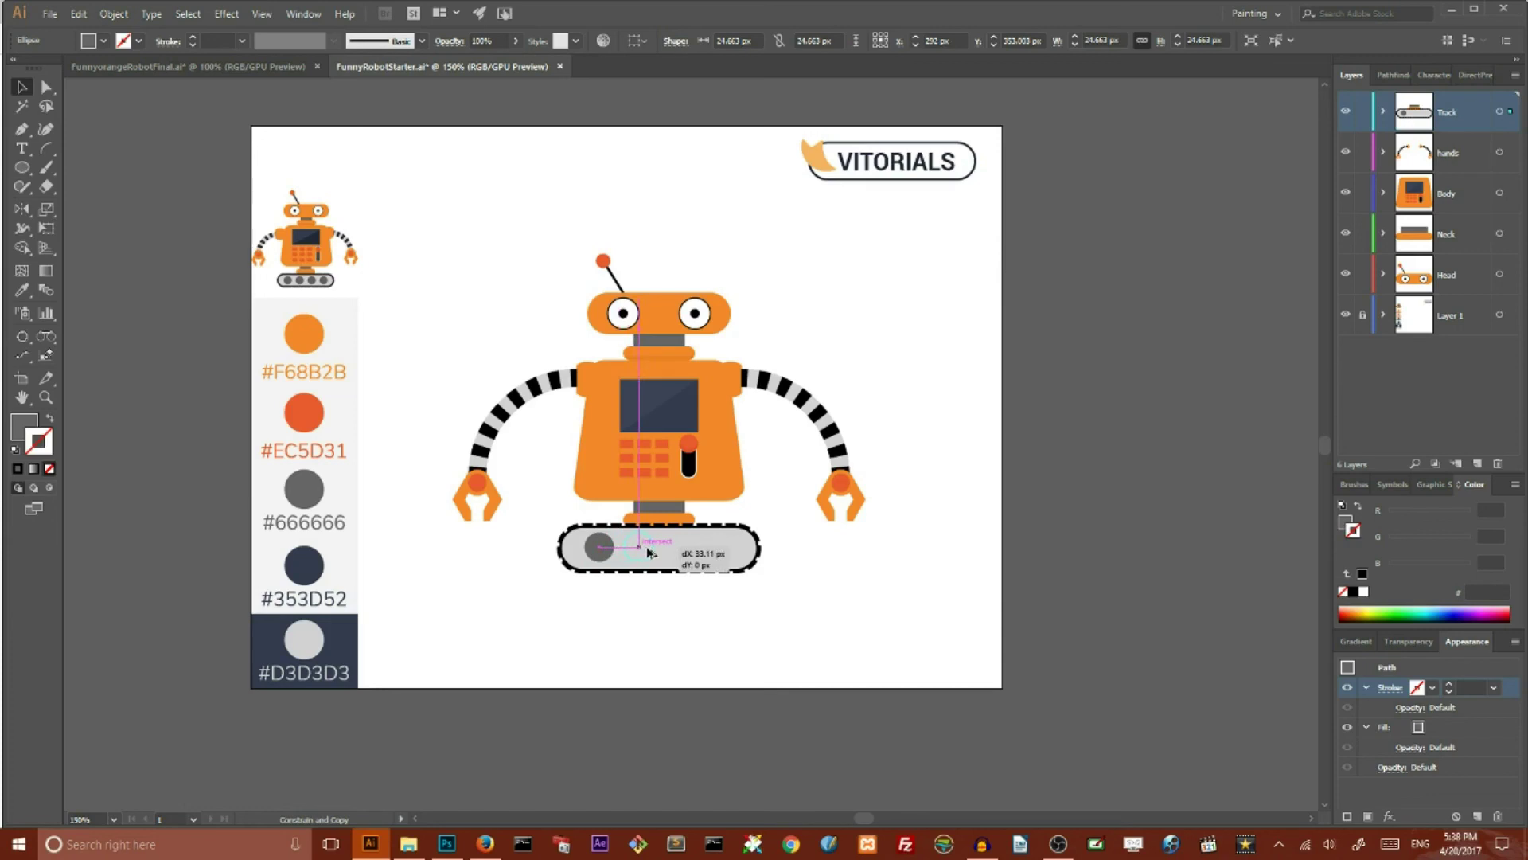
pyautogui.moveTo(649, 553); pyautogui.dragTo(648, 553)
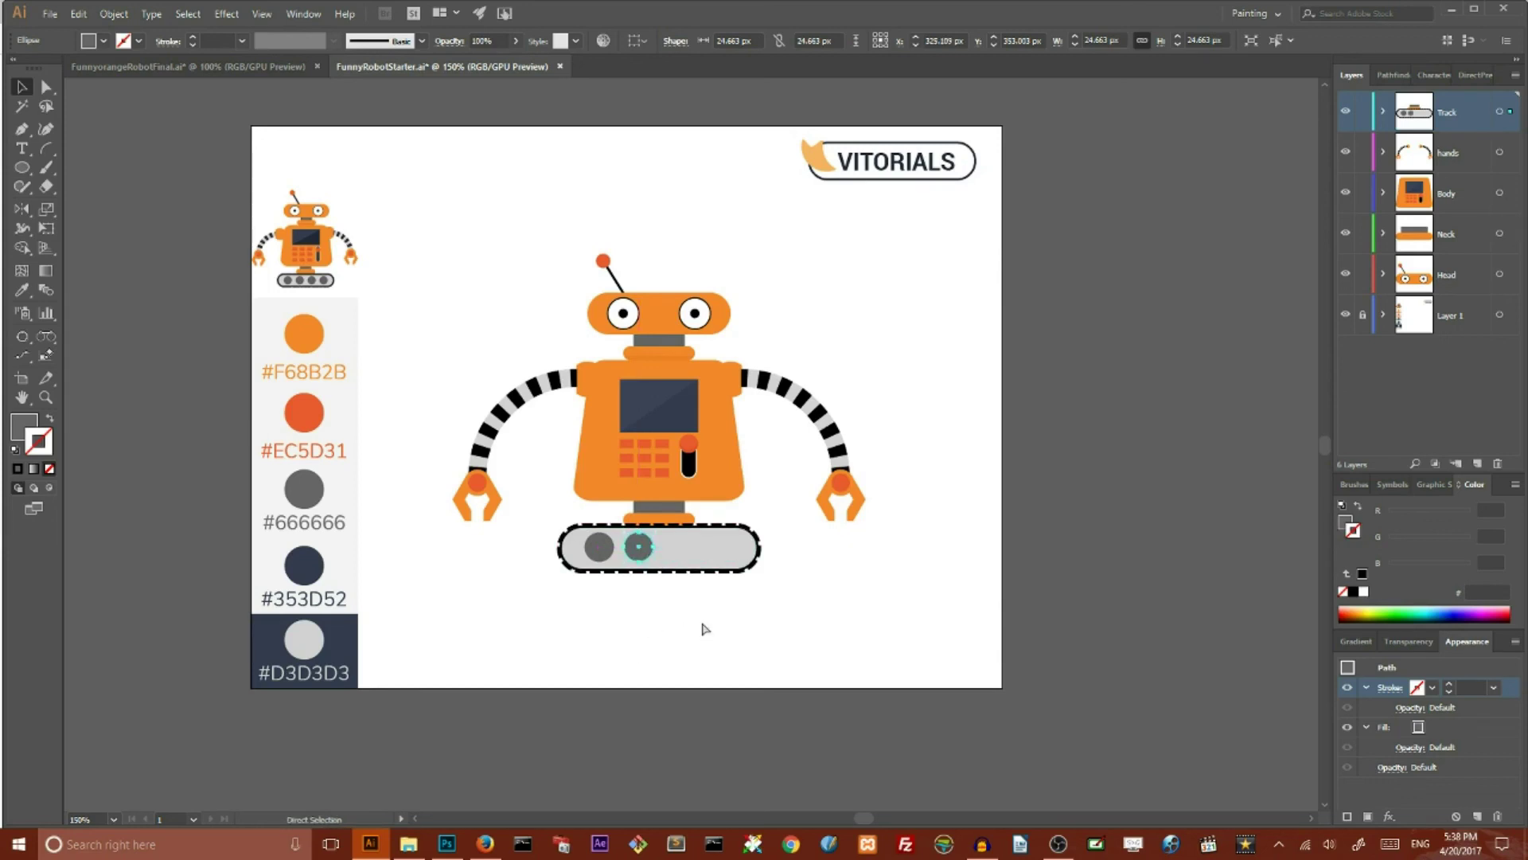
pyautogui.hotkey('ctrl', 'd')
pyautogui.hotkey('ctrl', 'd')
# - Group the four wheels together with the track rectangle
pyautogui.press('v')
pyautogui.click(677, 549)
pyautogui.rightClick(675, 548)
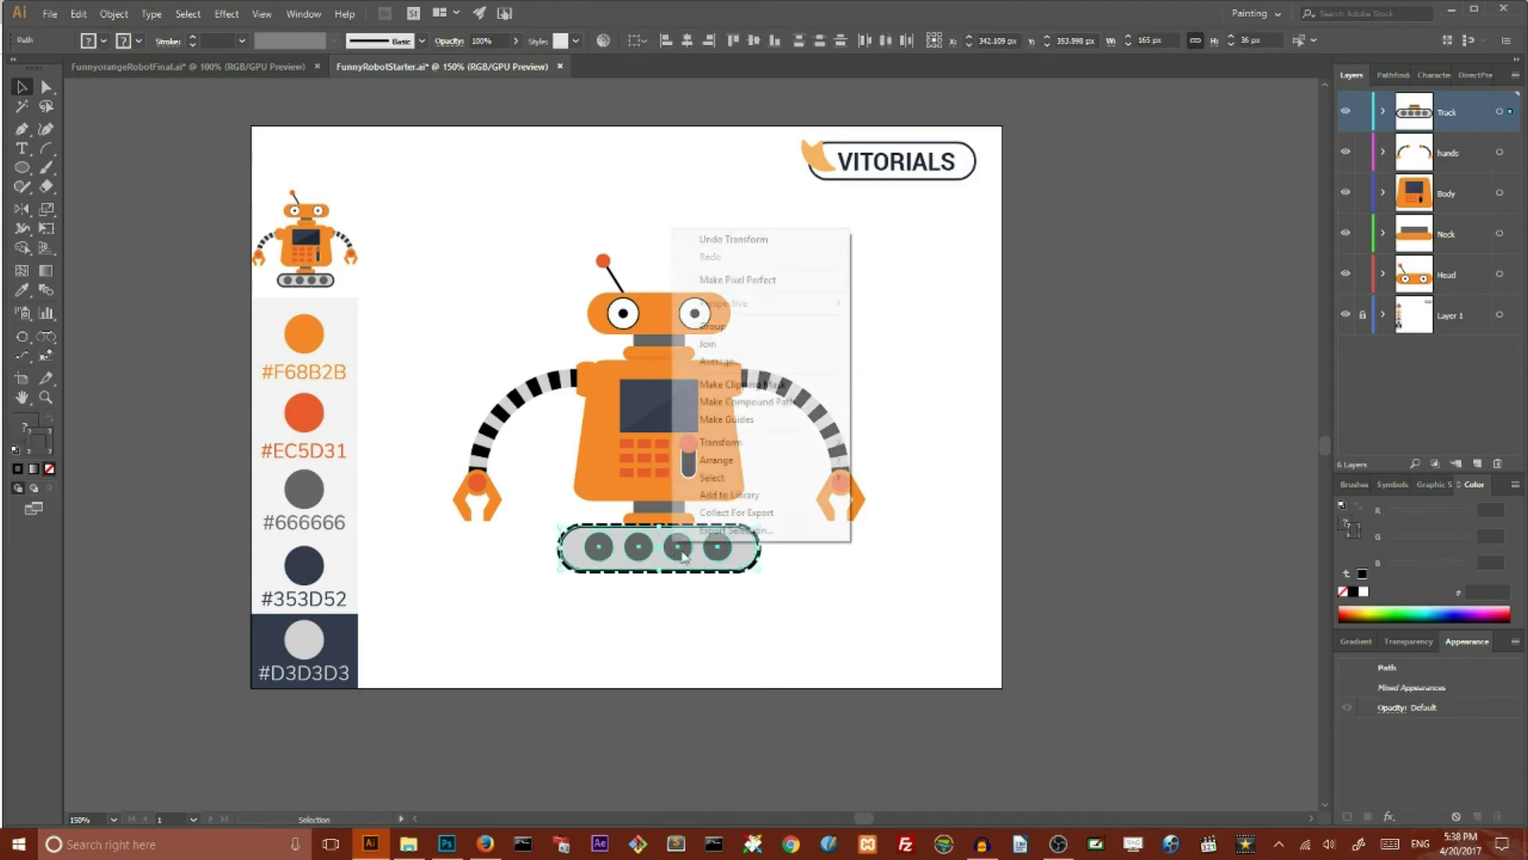
pyautogui.click(720, 326)
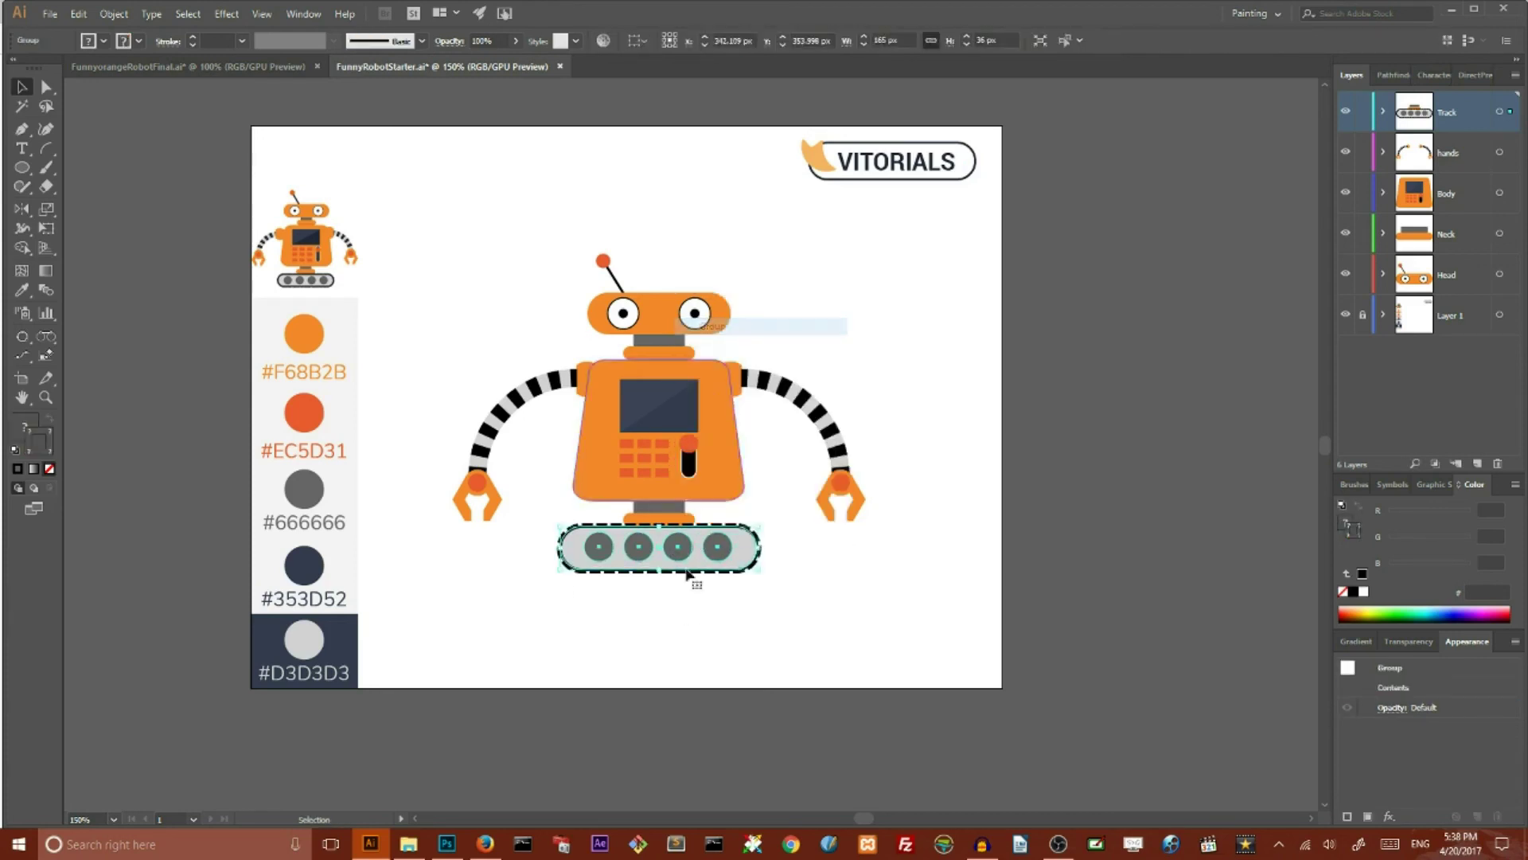
# - Align all the robot's parts, from head to track, to a common horizontal center and clear the selection
pyautogui.moveTo(657, 620); pyautogui.dragTo(752, 511)
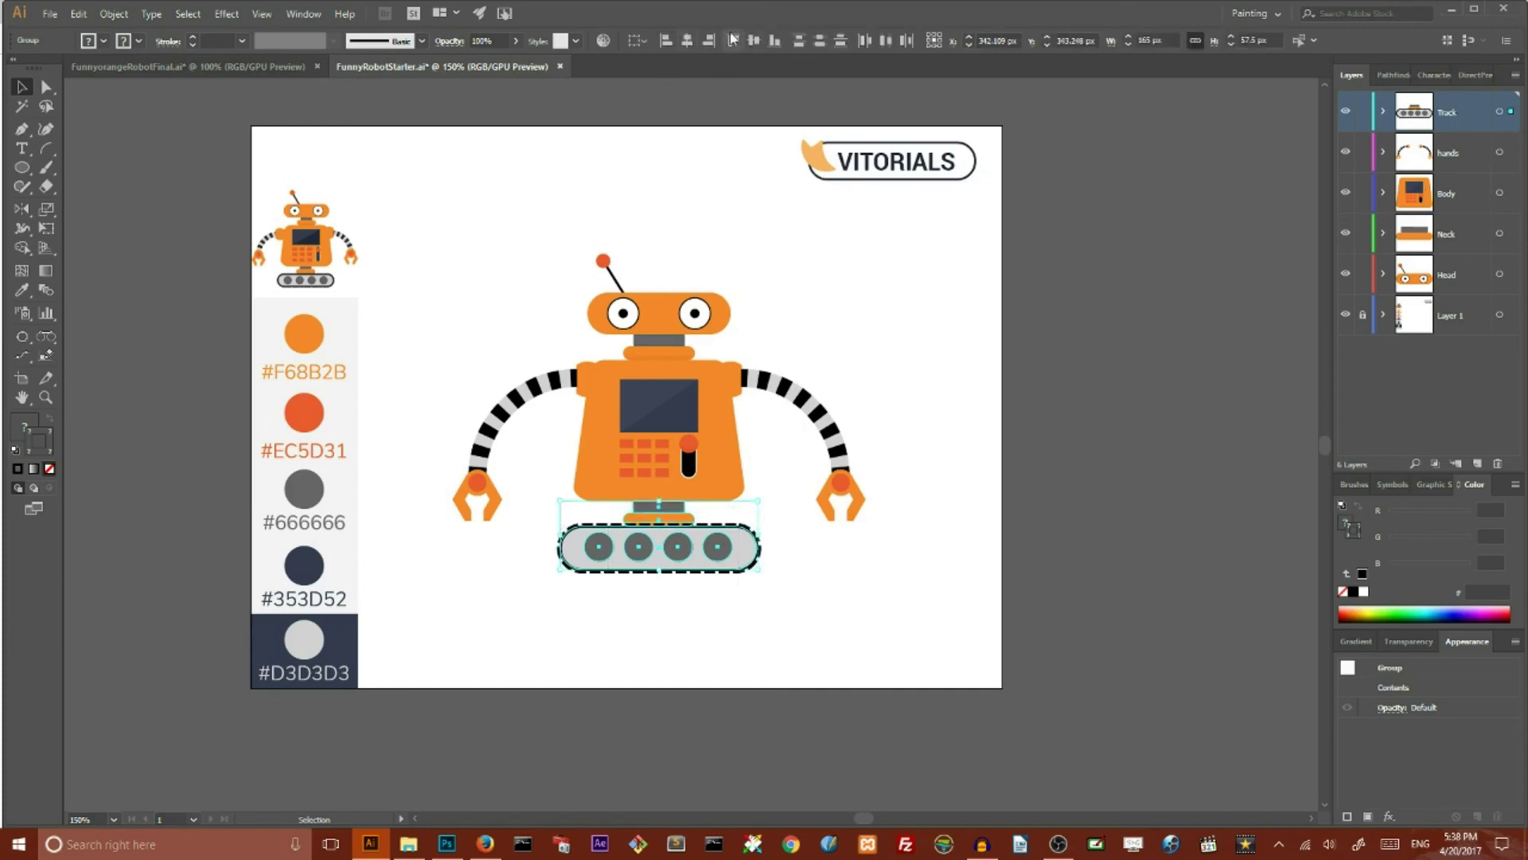
pyautogui.click(648, 220)
pyautogui.moveTo(456, 180); pyautogui.dragTo(806, 601)
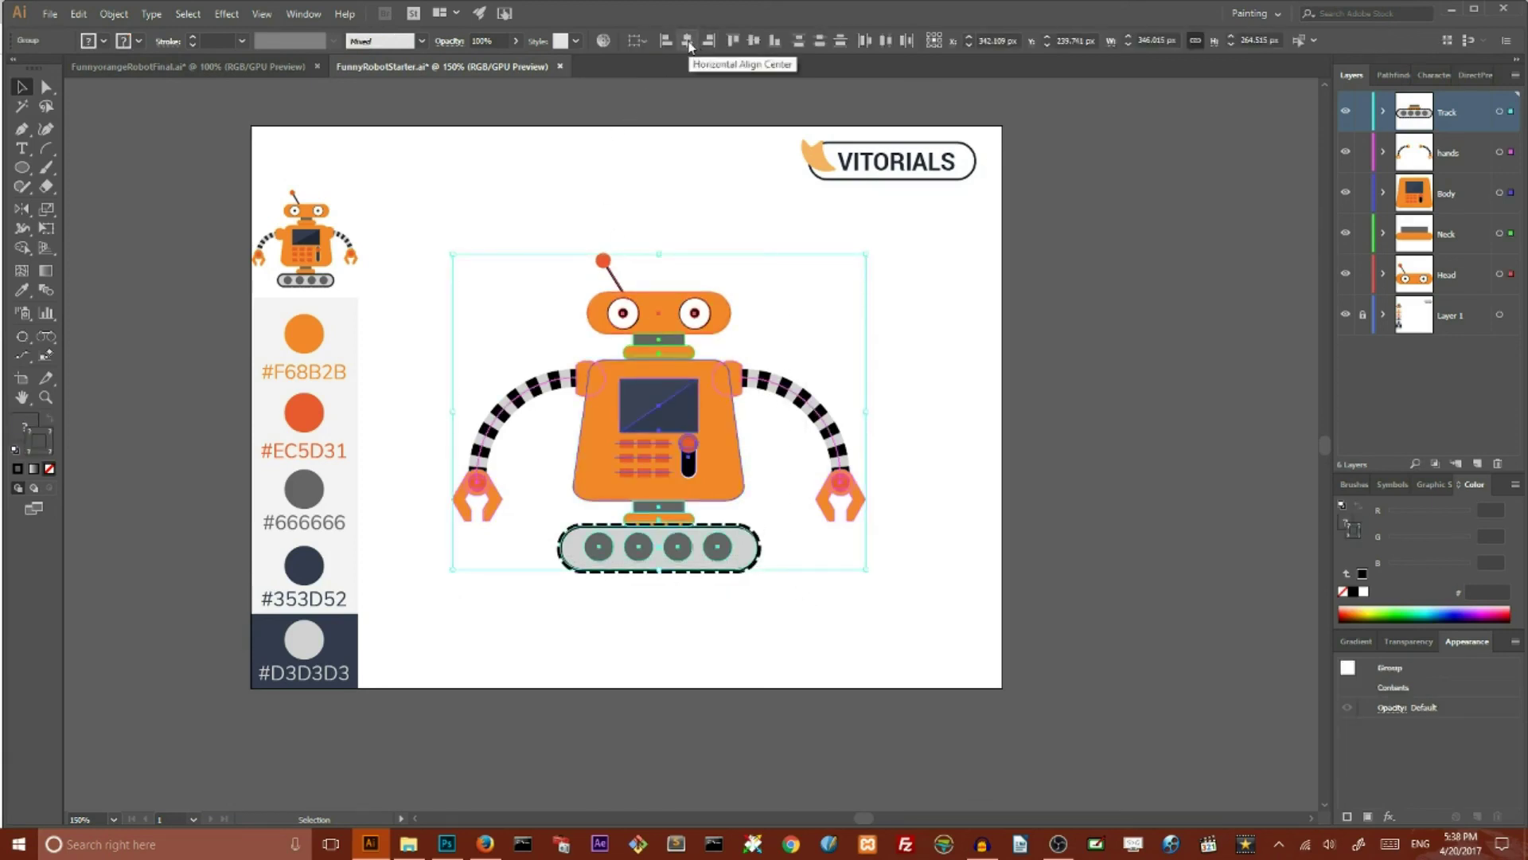
pyautogui.click(690, 230)
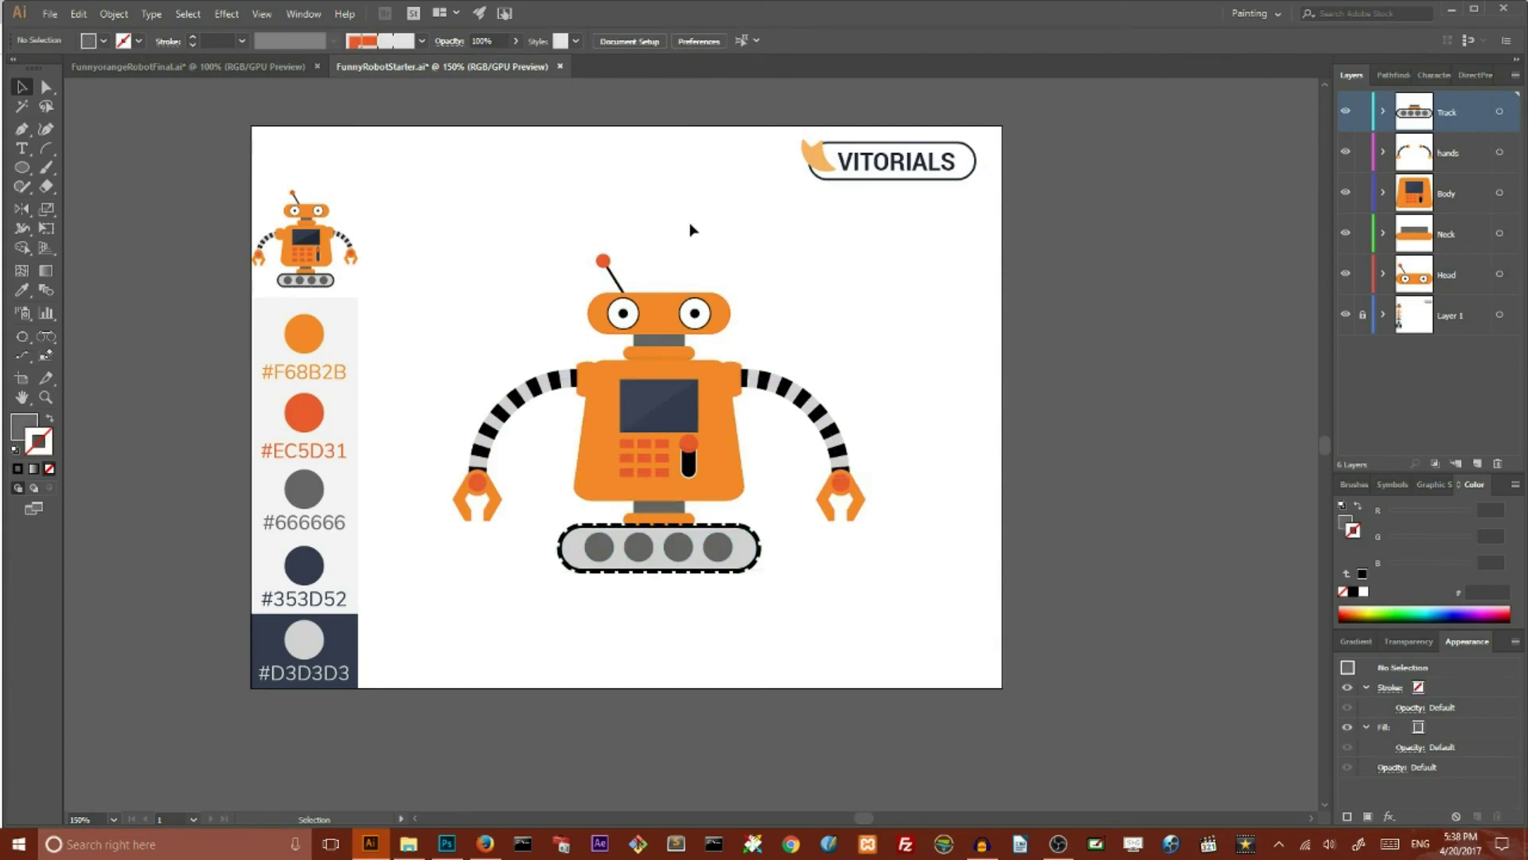